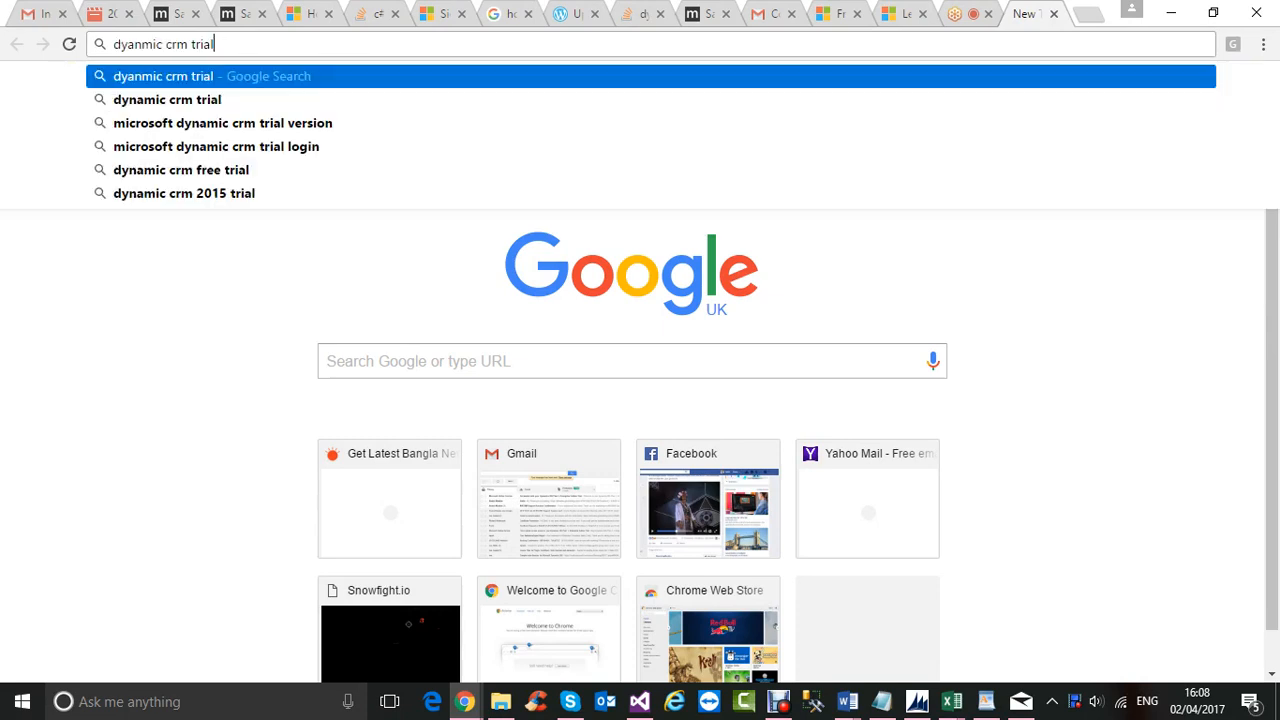
- Search for a Dynamics CRM trial and open the Dynamics 365 Plan 1 Enterprise trial signup page
key(Return)
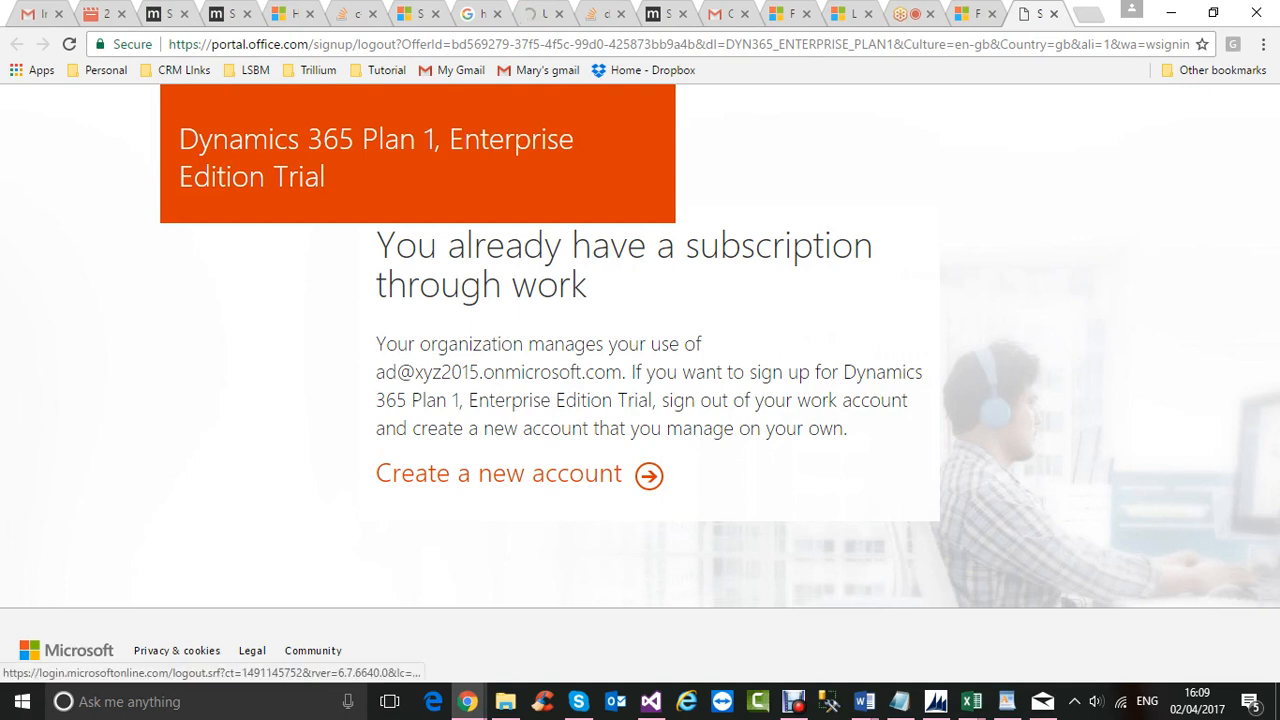
- Choose to create a new account, sign out of the existing work account, and close that tab
click(499, 474)
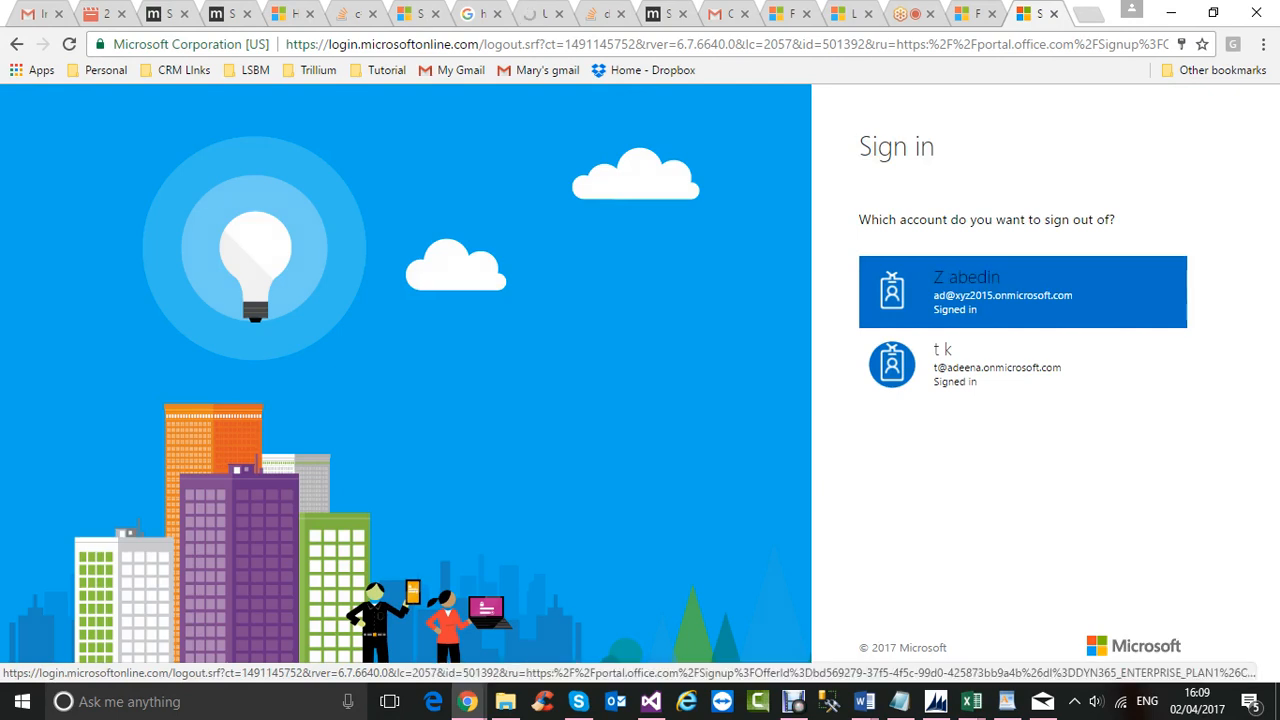
click(1186, 295)
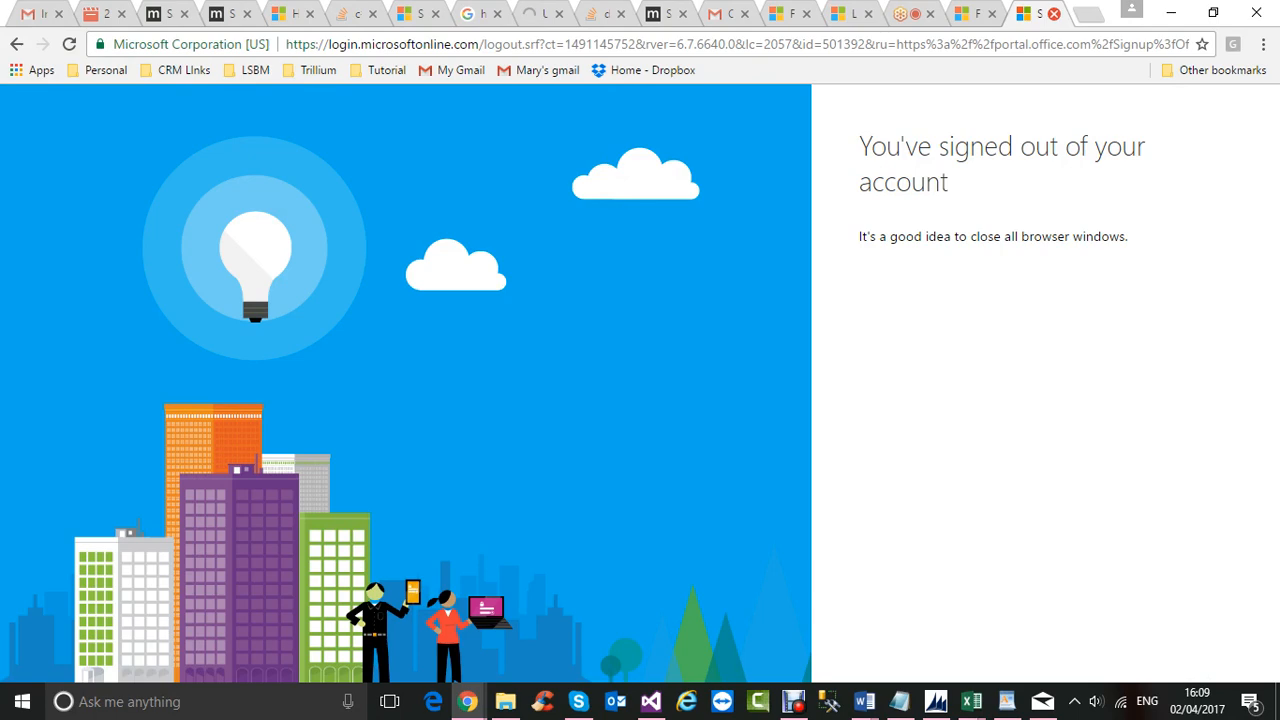
click(1054, 13)
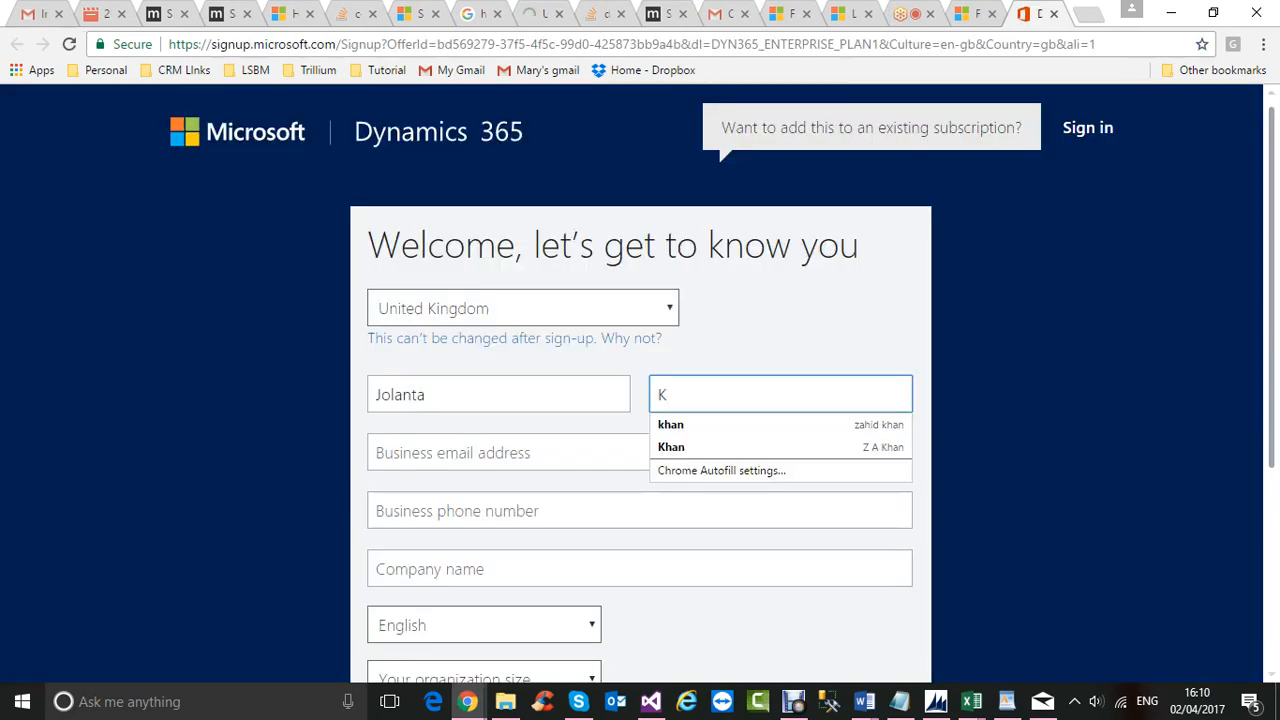
- Enter the user's surname on the signup form, correcting a misspelt letter
text(y)
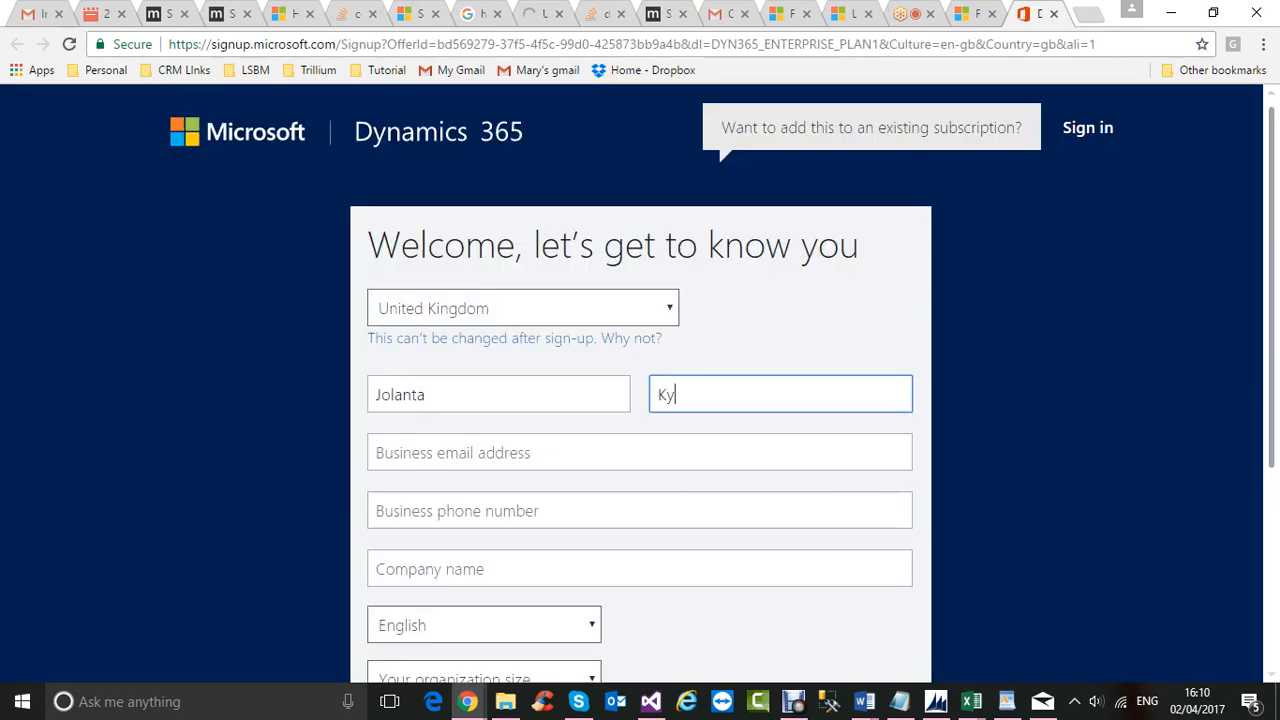
text(psty)
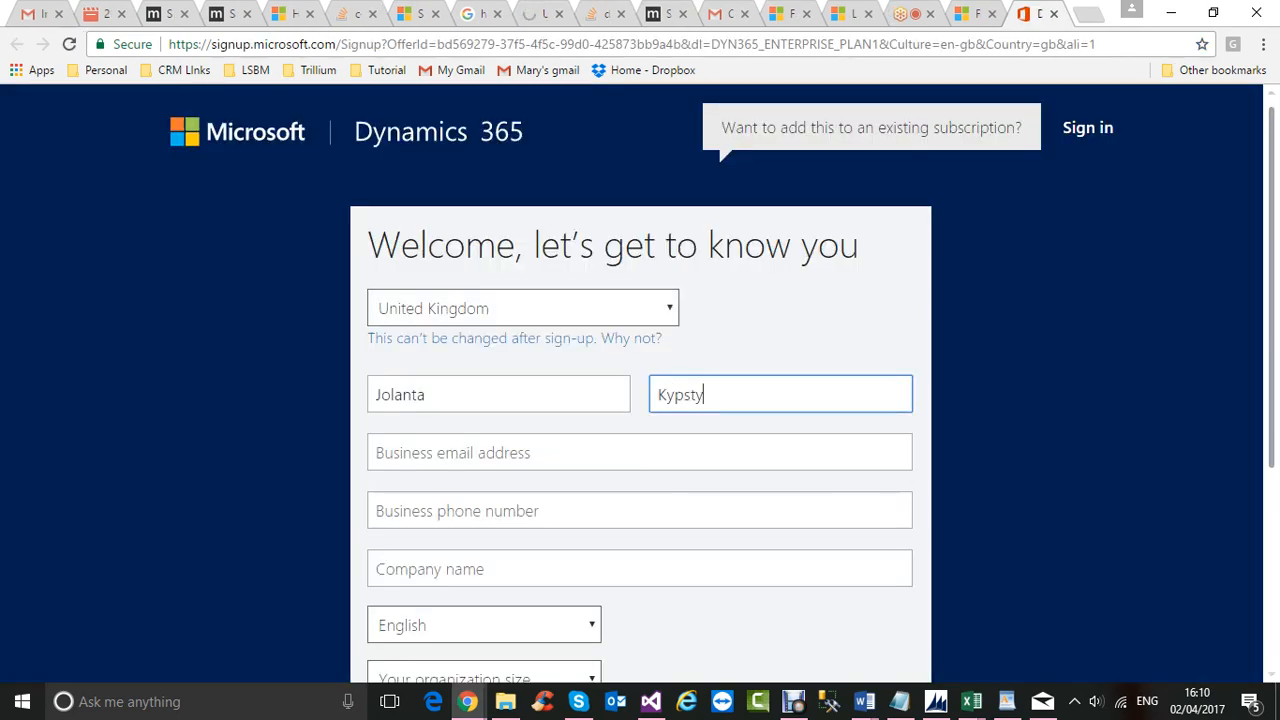
text(te)
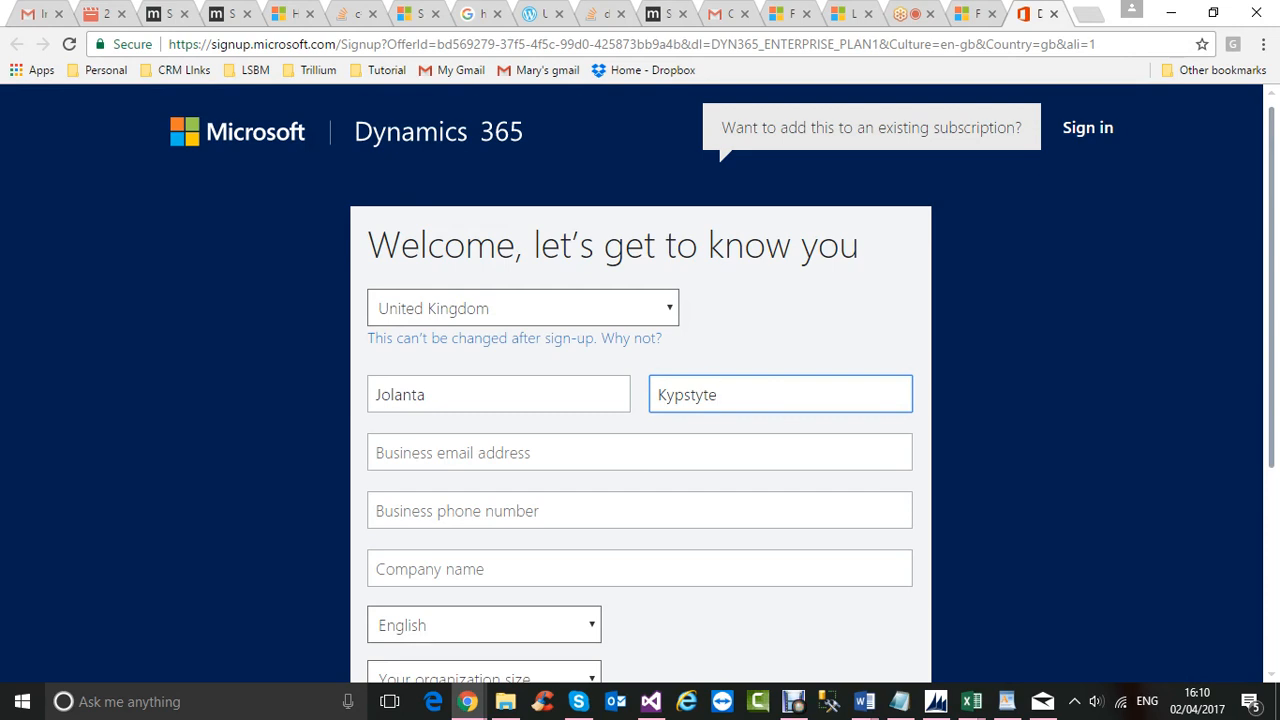
click(675, 394)
key(BackSpace)
text(u)
key(Tab)
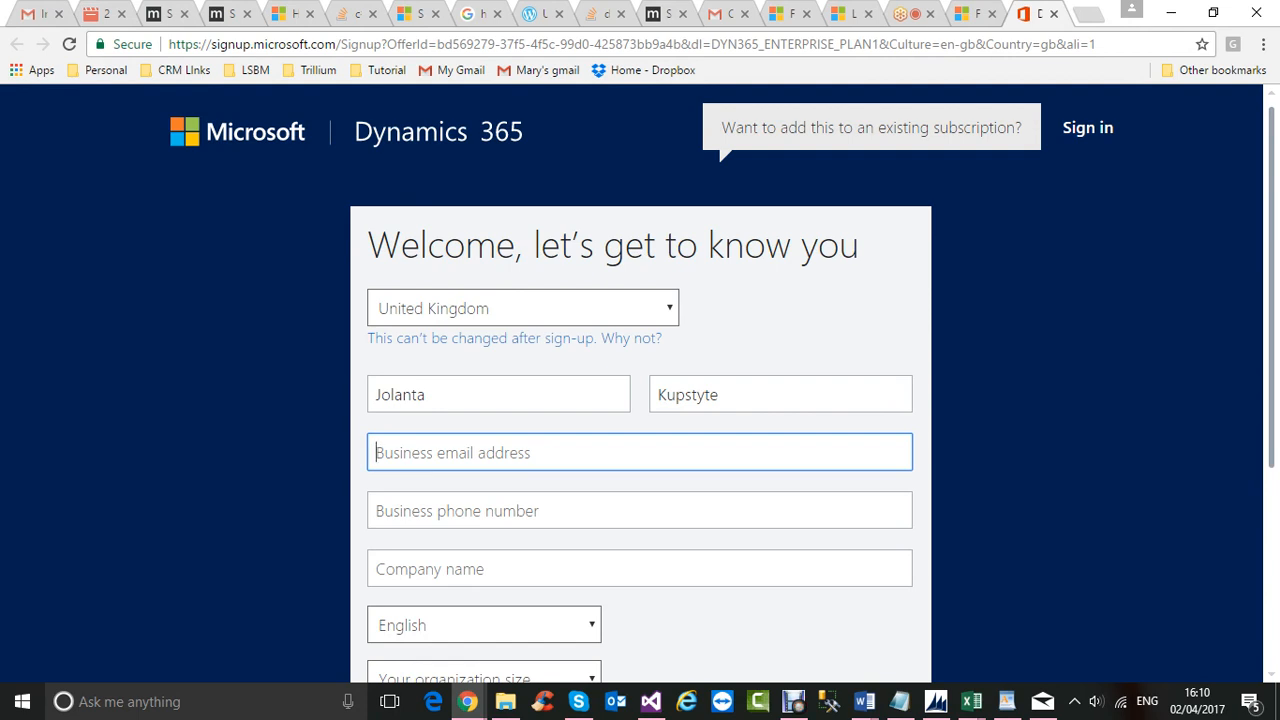
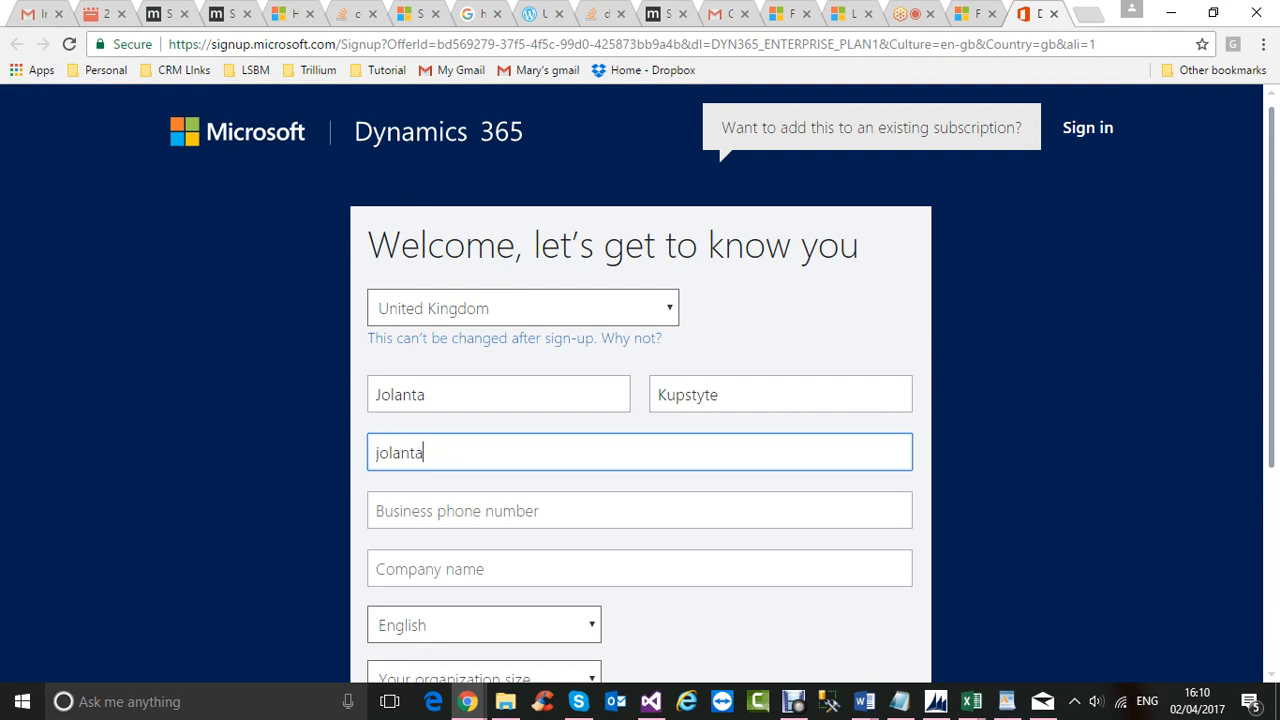
- Fill in the business Gmail address and the business phone number
key(Tab)
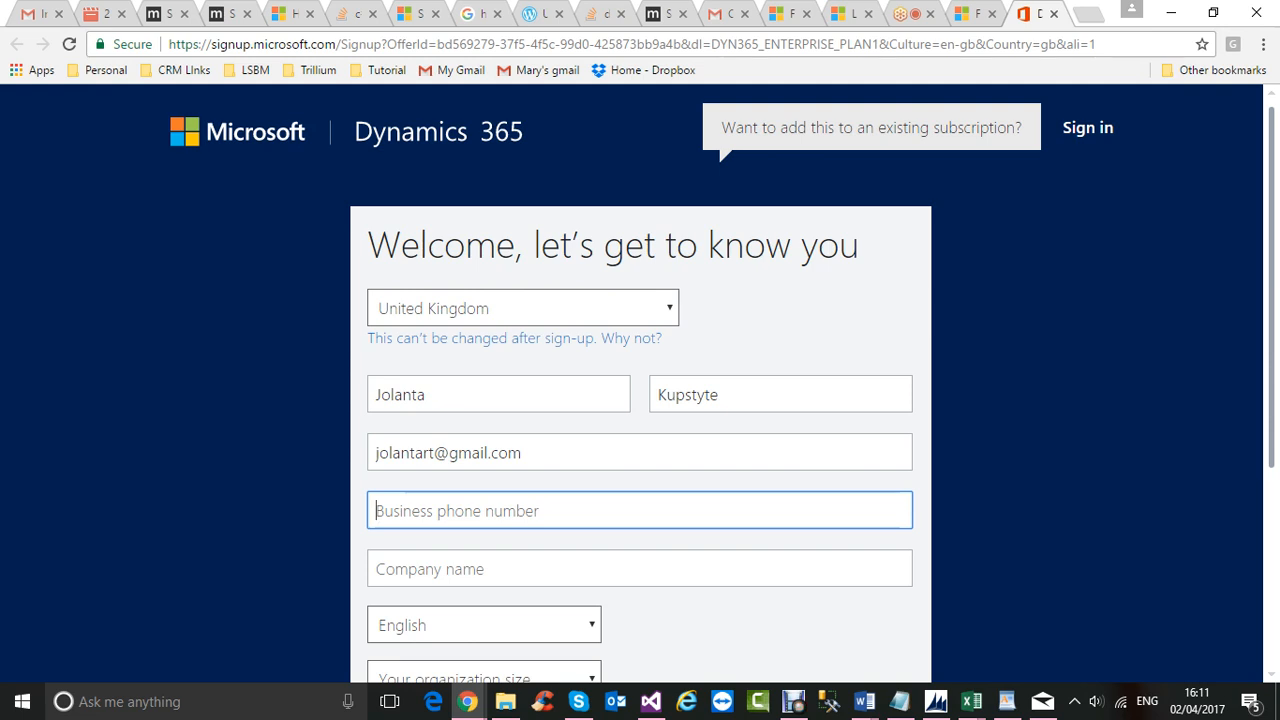
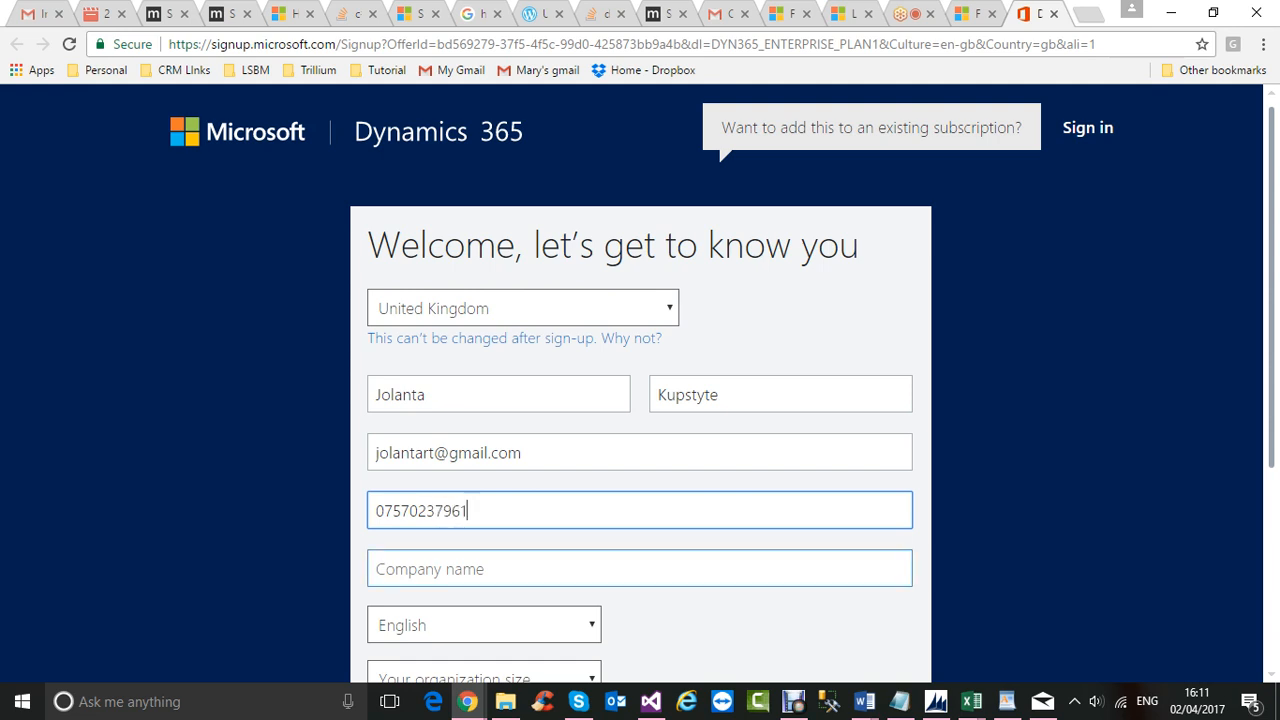
- Enter the company name, set organization size to 5-9 people, and continue
click(639, 568)
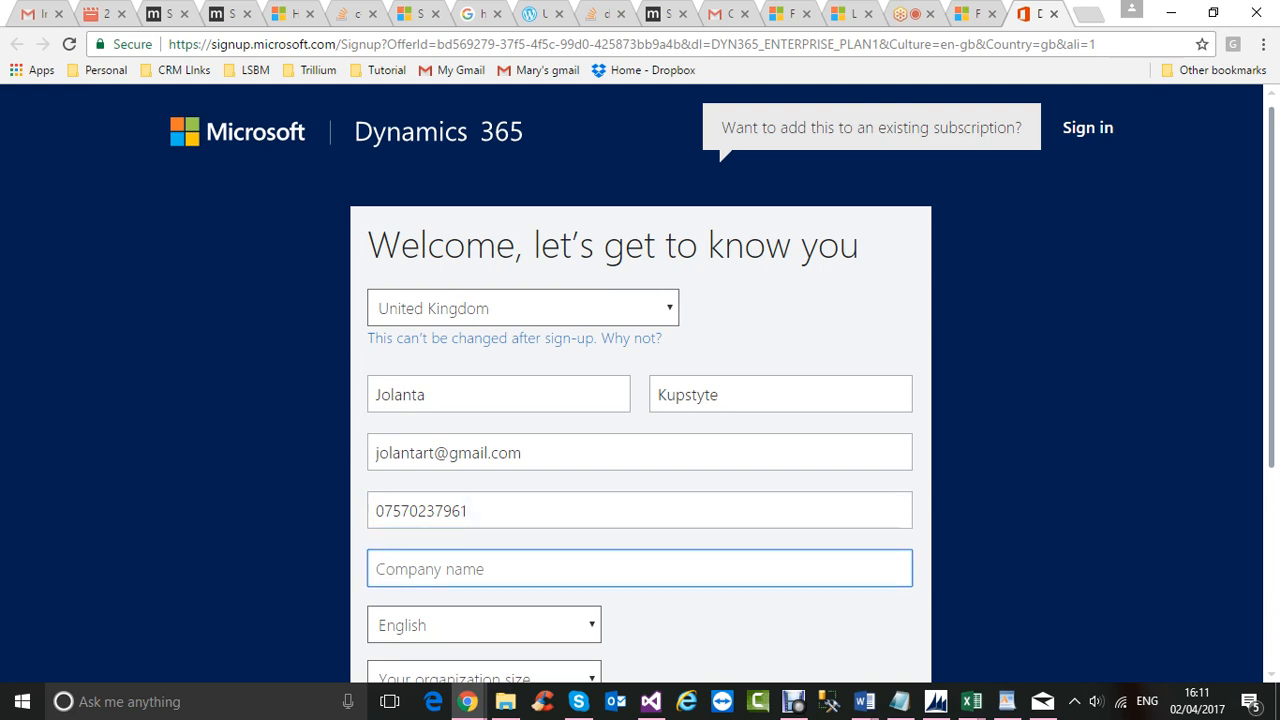
text(jolanta )
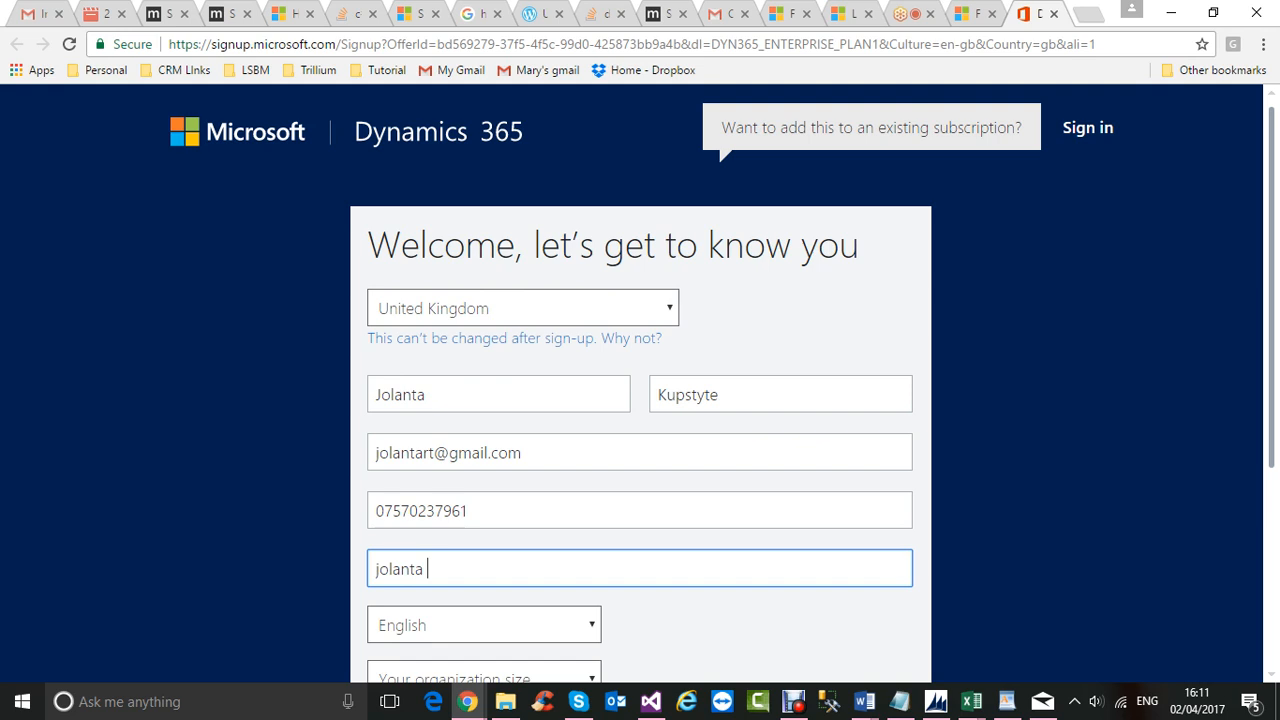
text(trading)
scroll(484, 437, down, 3)
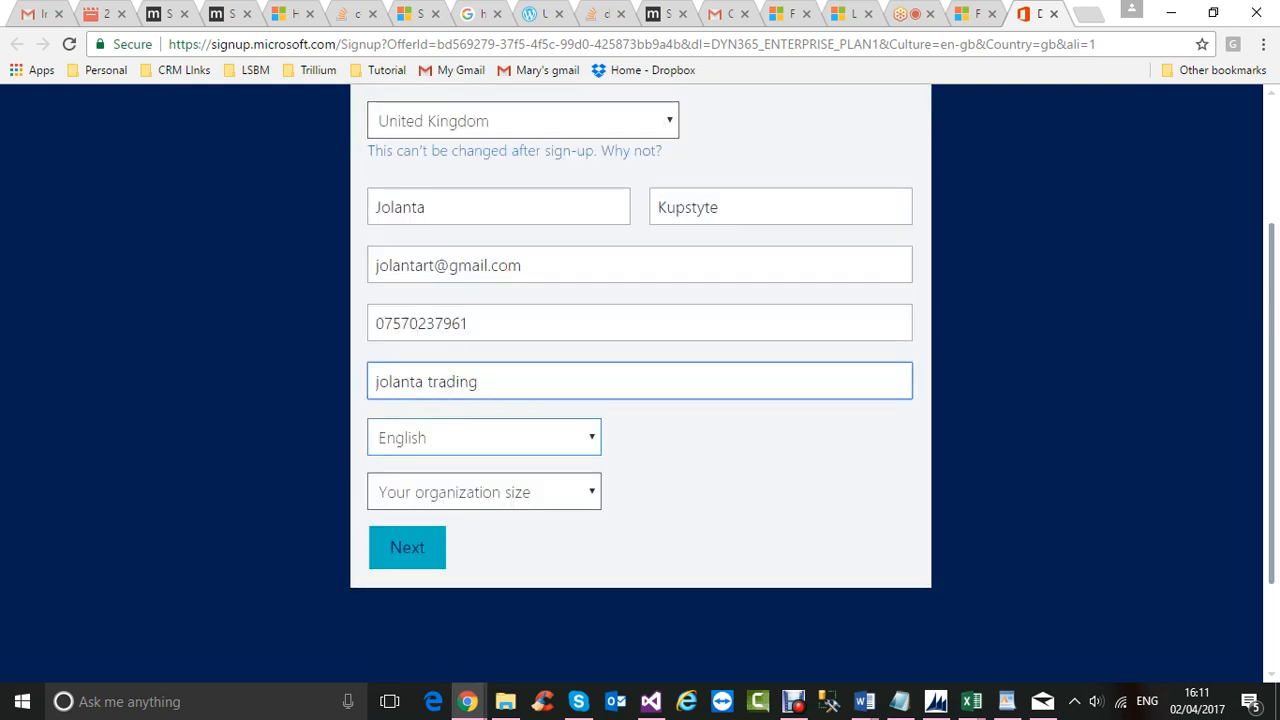
click(484, 491)
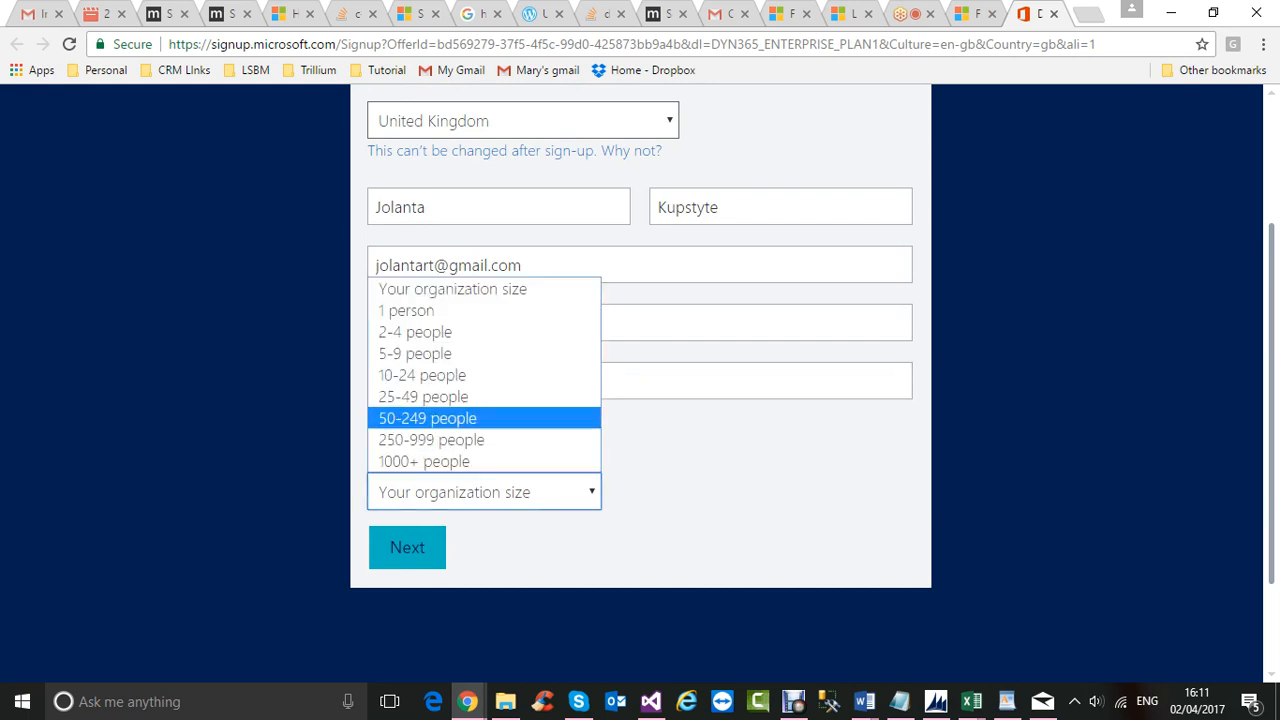
click(430, 351)
click(407, 548)
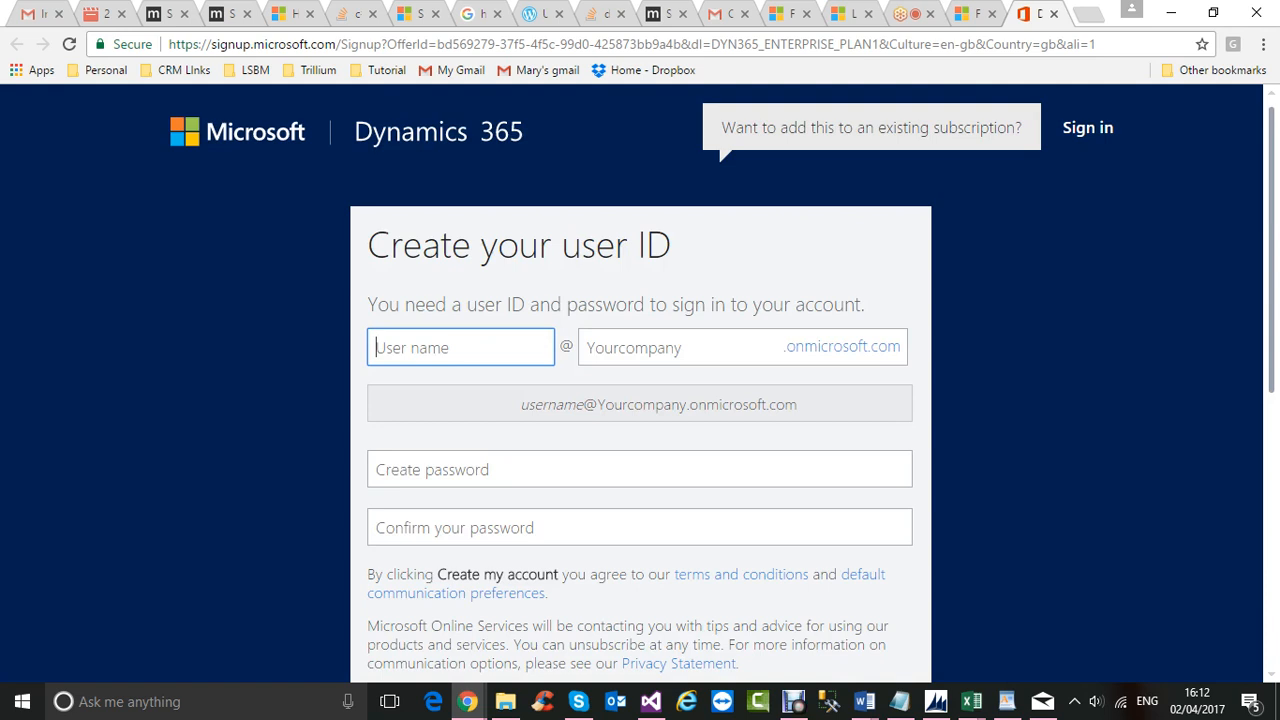
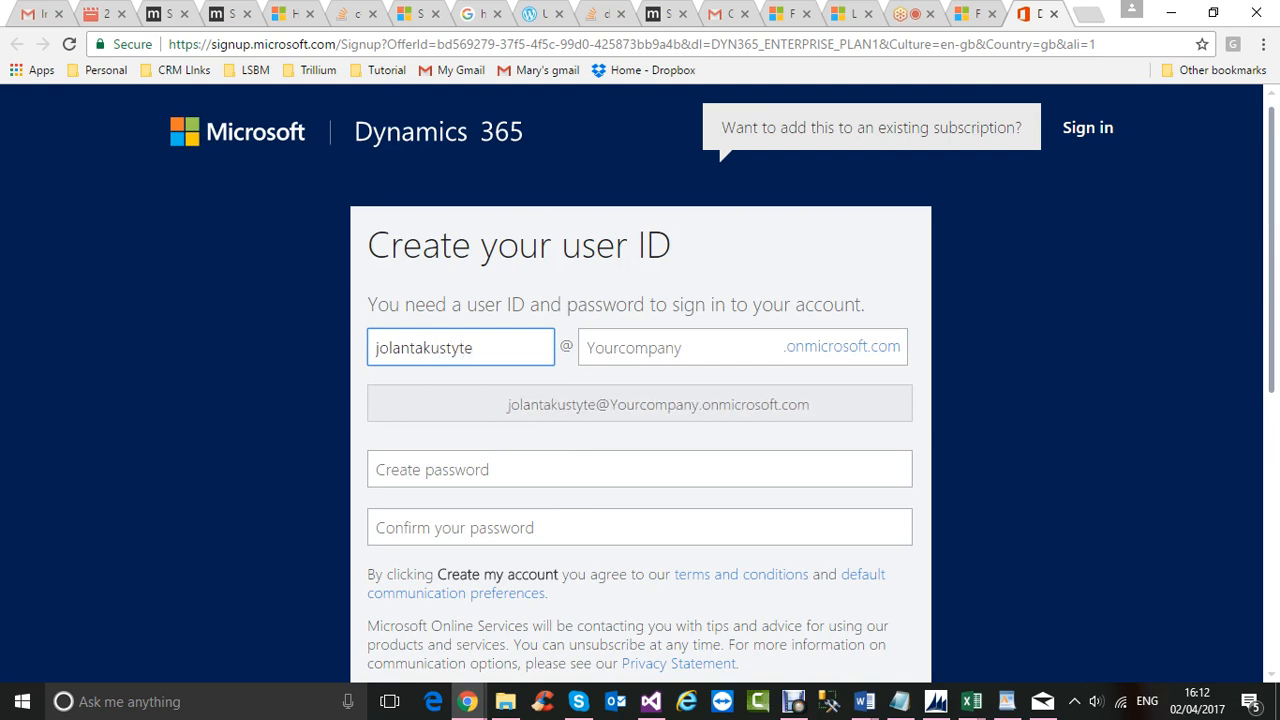
- Set a shortened user name with company domain 'trading' so both are accepted
key(Tab)
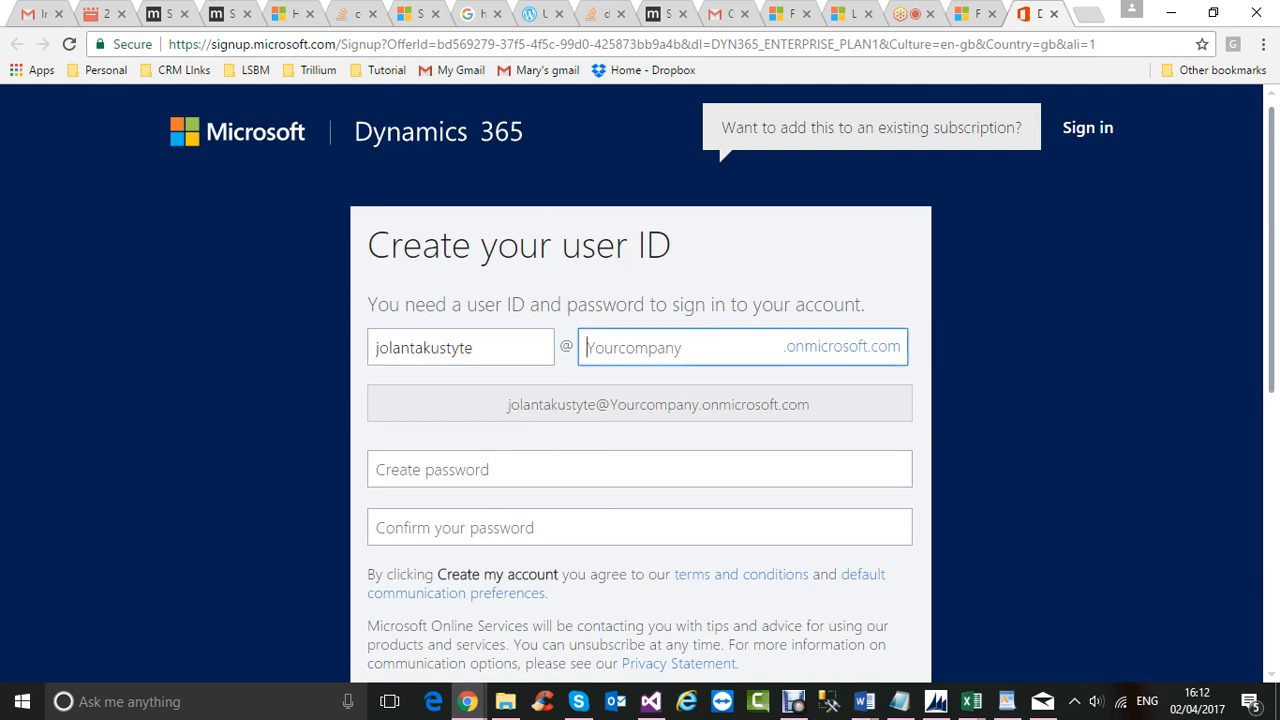
text(trading)
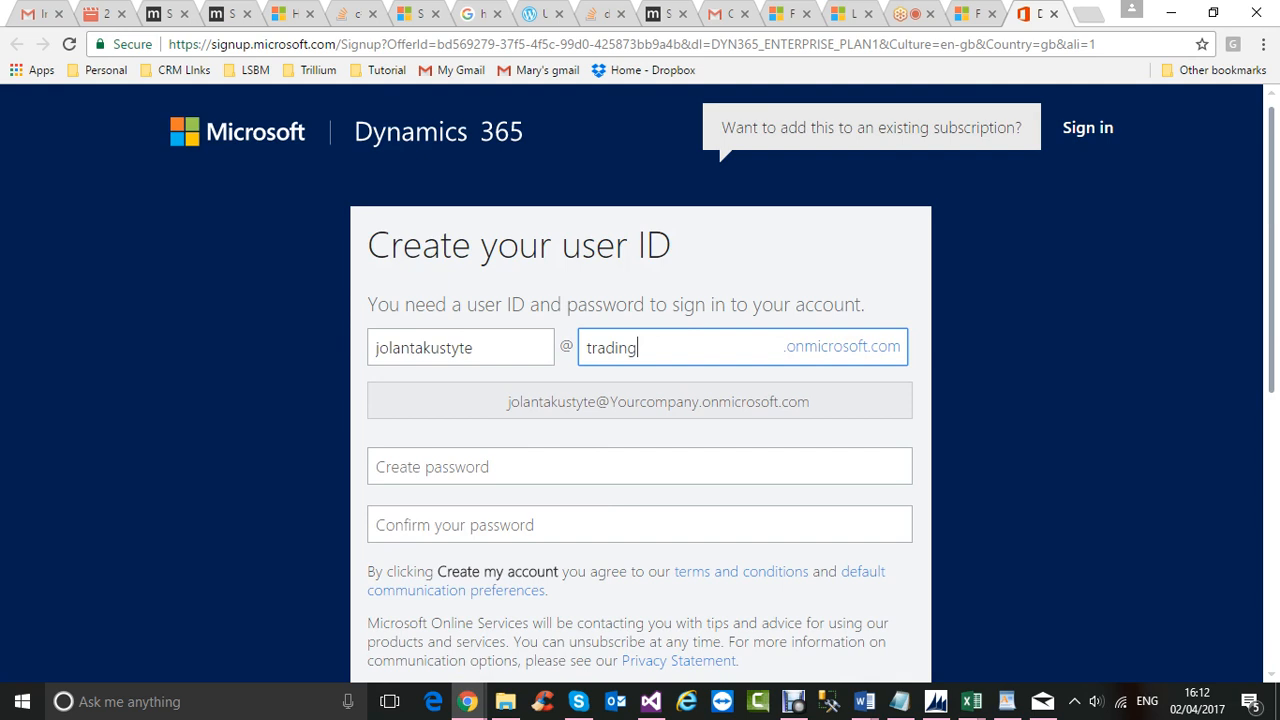
click(428, 347)
text(p)
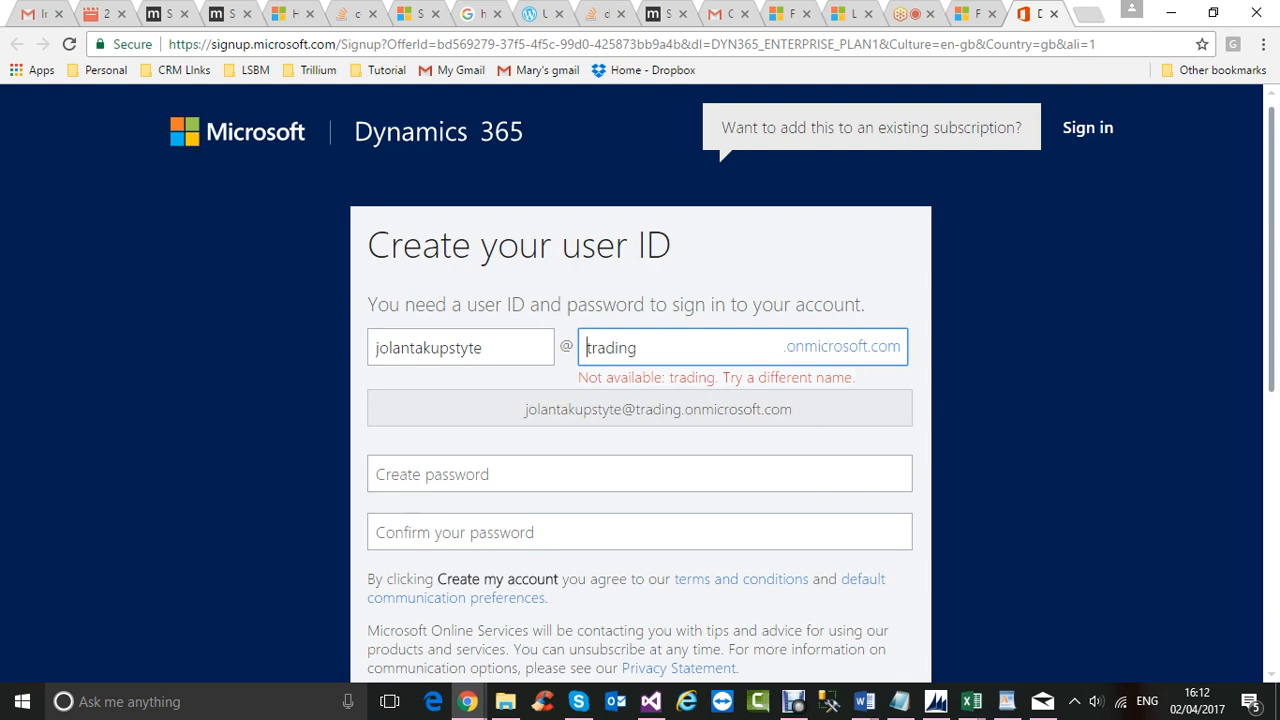
text(jola)
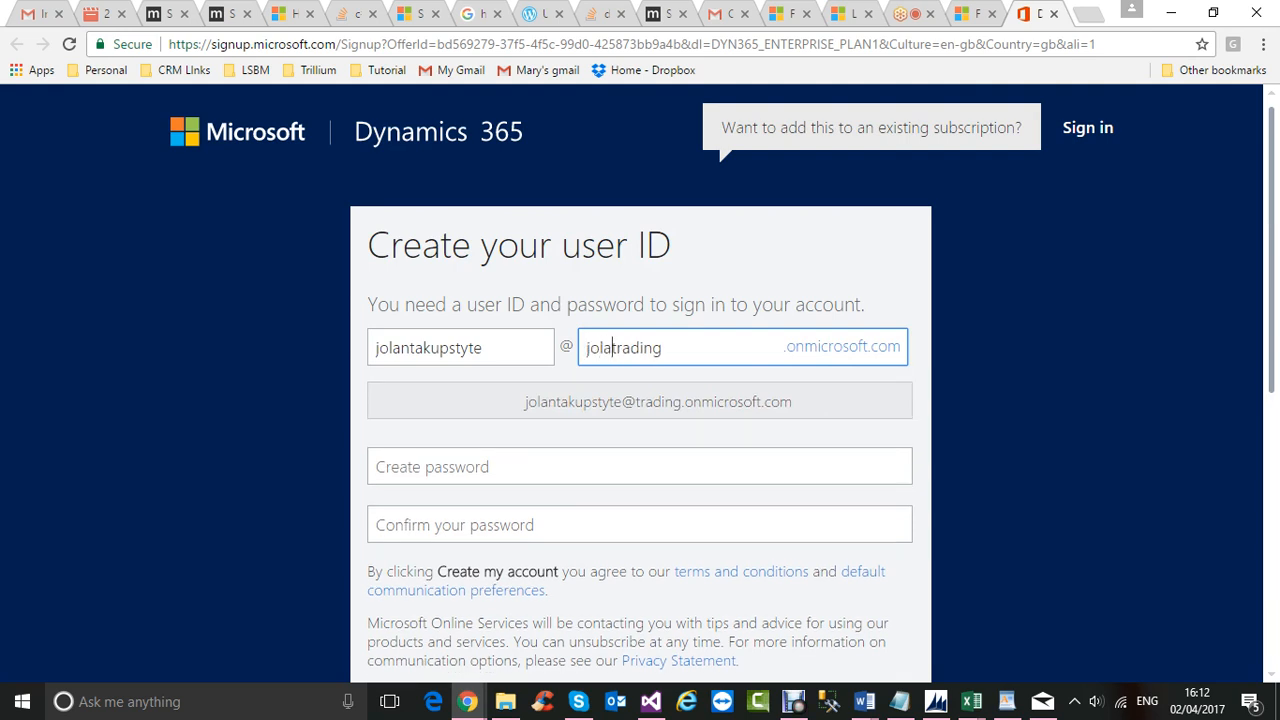
text(nta)
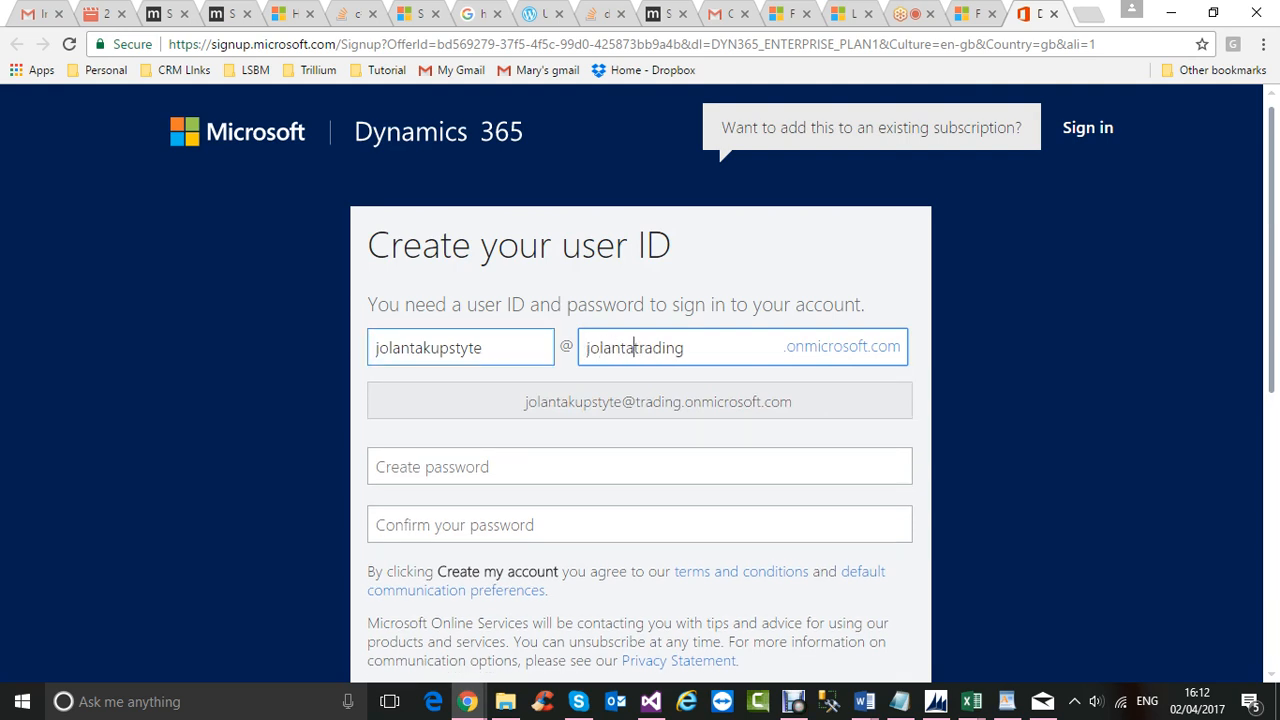
click(497, 348)
key(BackSpace)
key(BackSpace)
key(BackSpace)
key(BackSpace)
key(BackSpace)
key(BackSpace)
key(BackSpace)
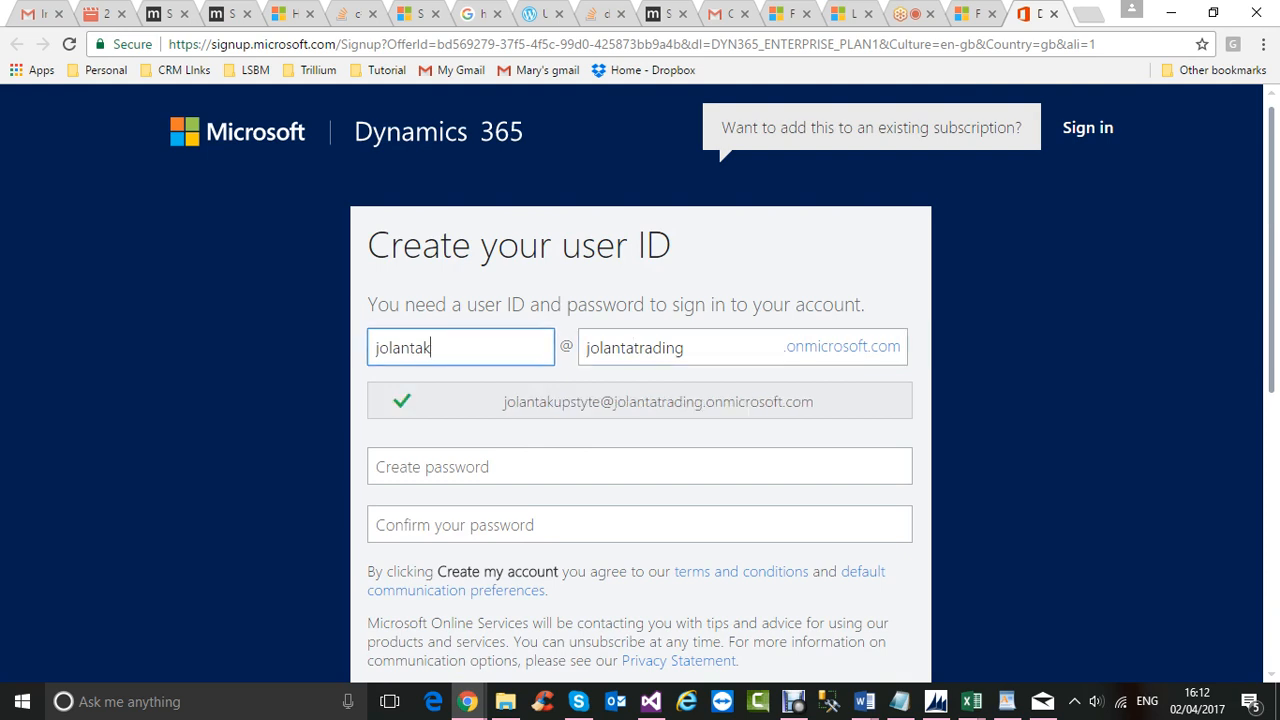
key(BackSpace)
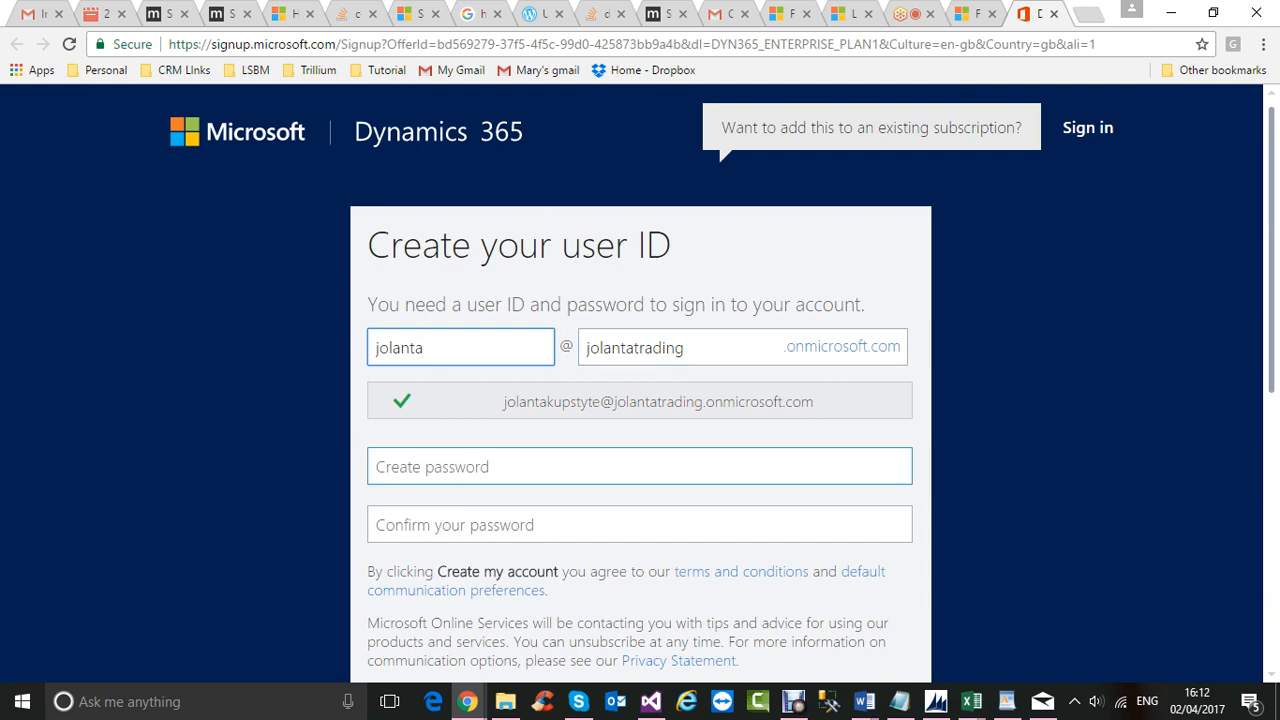
click(527, 461)
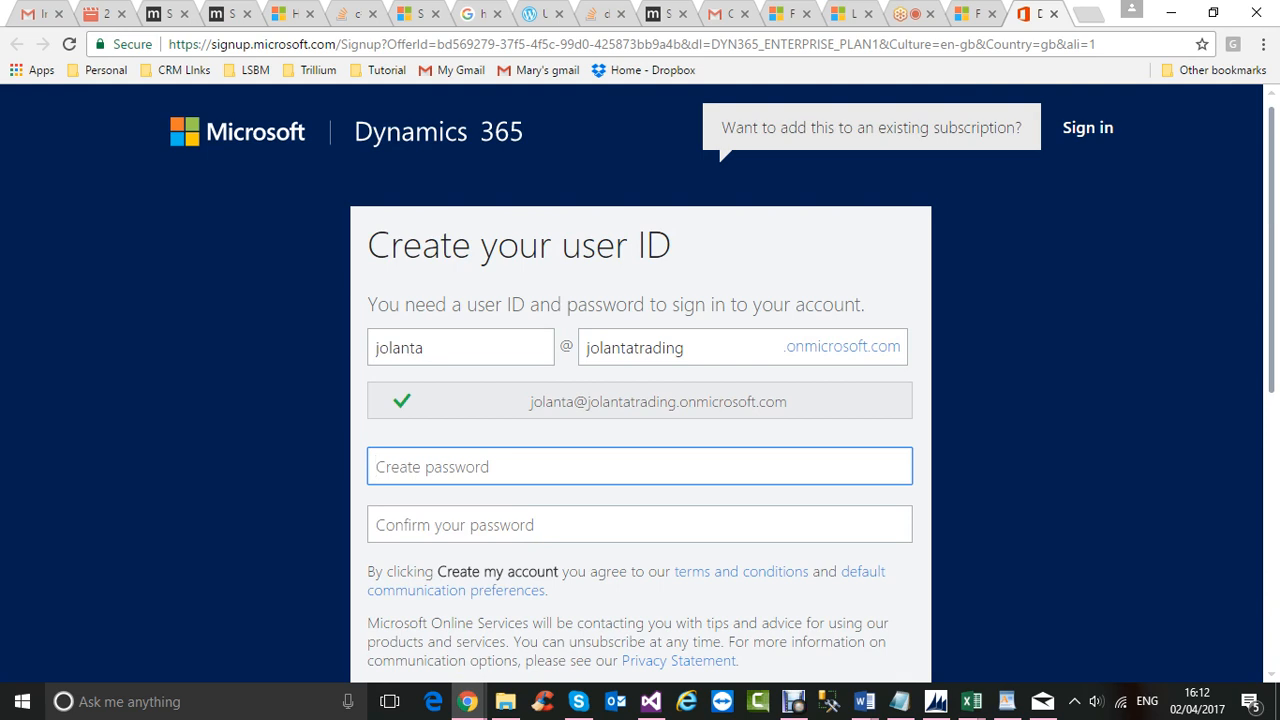
- Enter an account password ending in '!' and retype it to confirm
text(********)
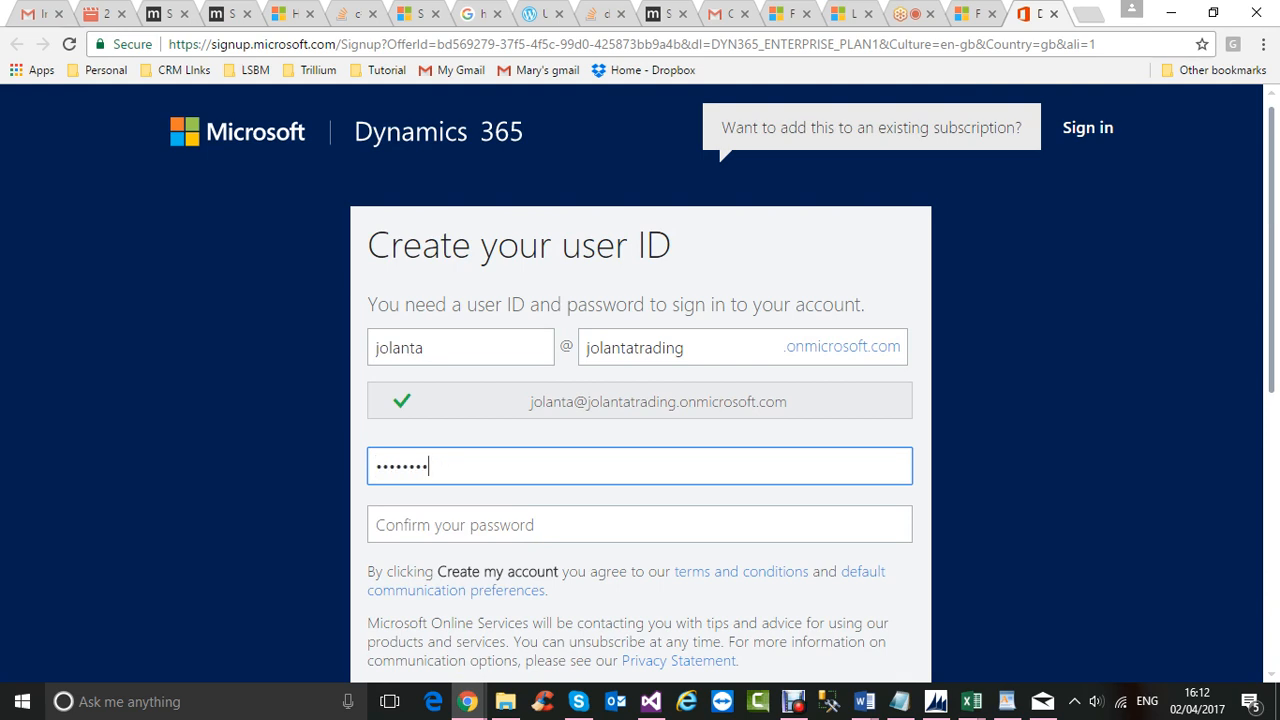
text(*)
key(BackSpace)
key(BackSpace)
key(BackSpace)
key(BackSpace)
key(BackSpace)
key(BackSpace)
key(BackSpace)
key(BackSpace)
key(BackSpace)
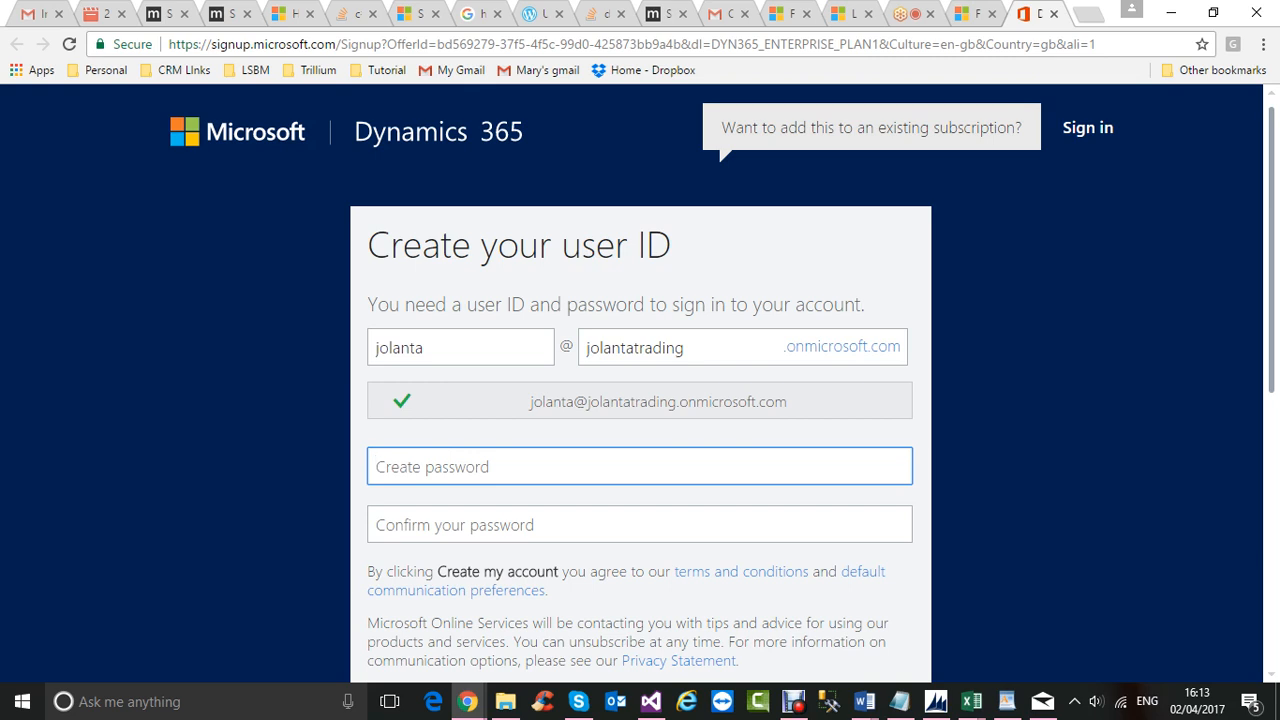
text(••)
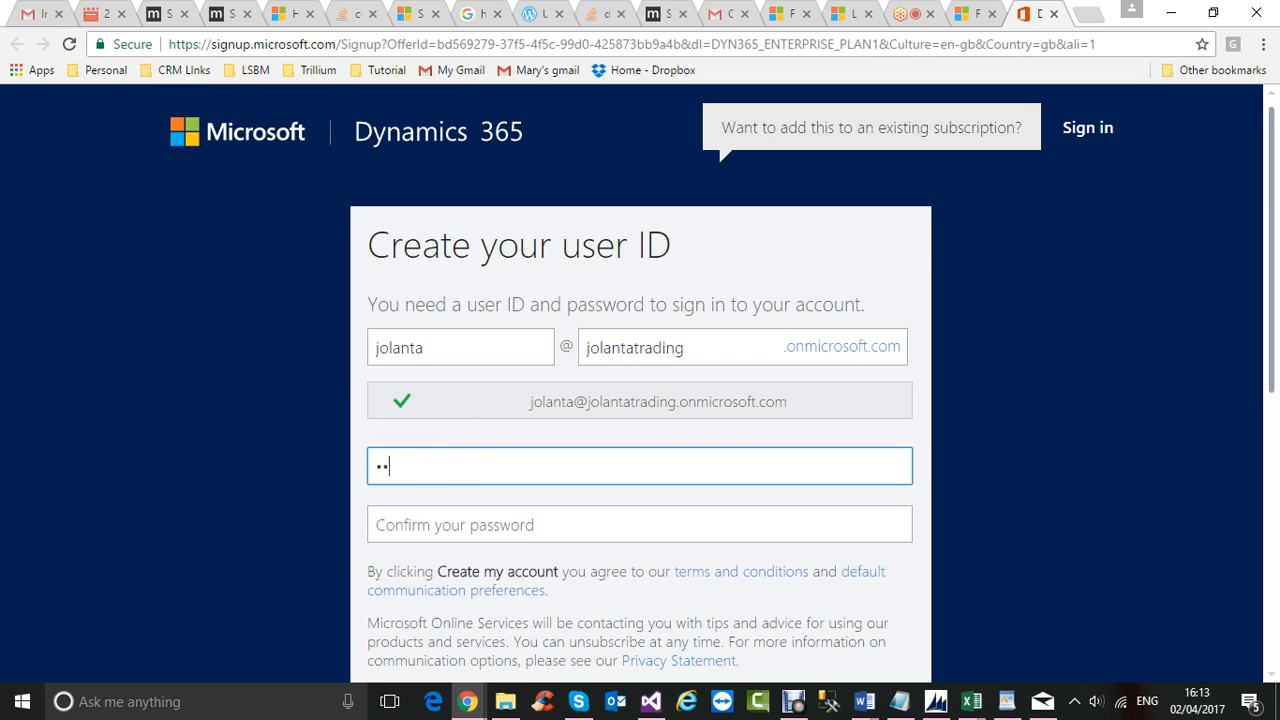
text(•••••••)
text(••)
key(Tab)
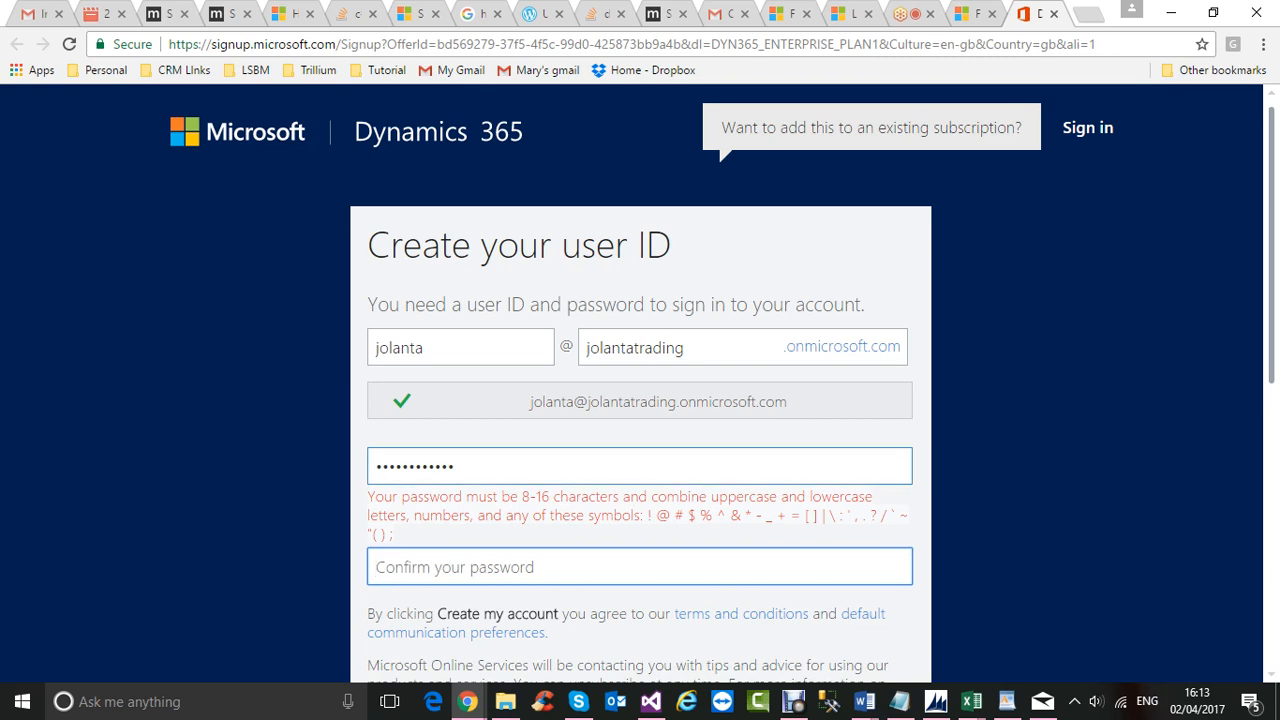
key(shift+Tab)
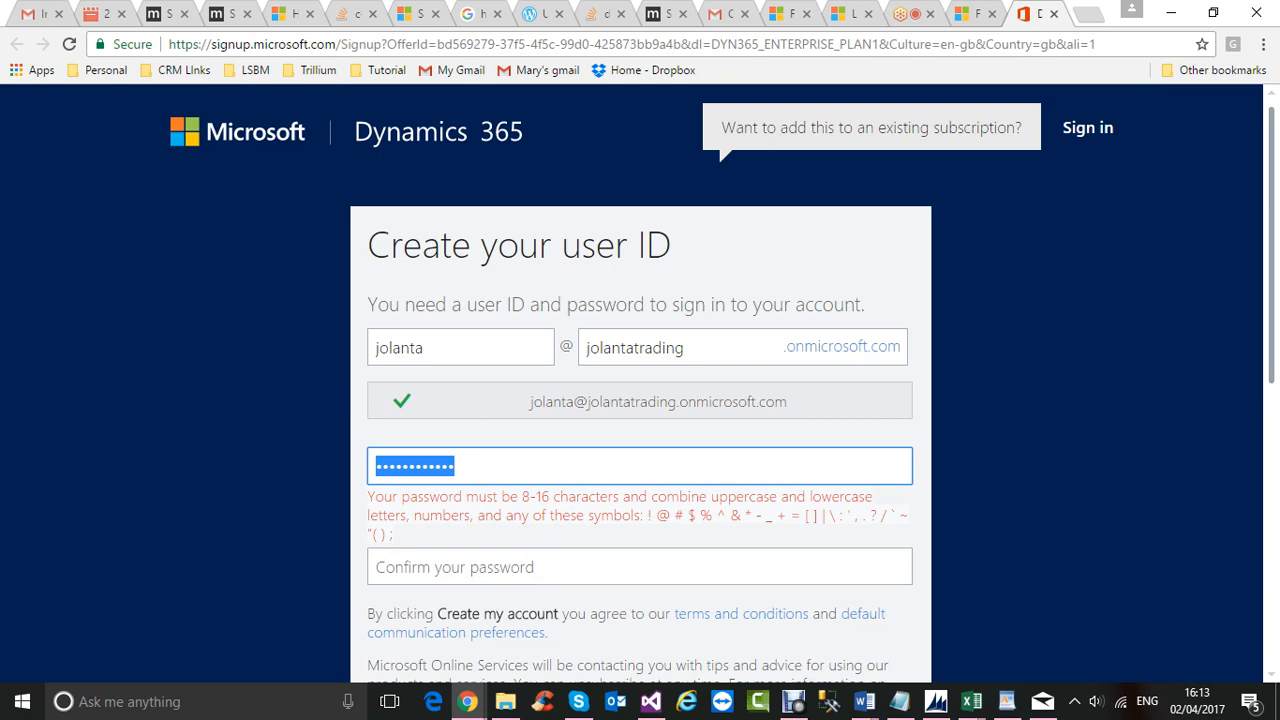
click(453, 466)
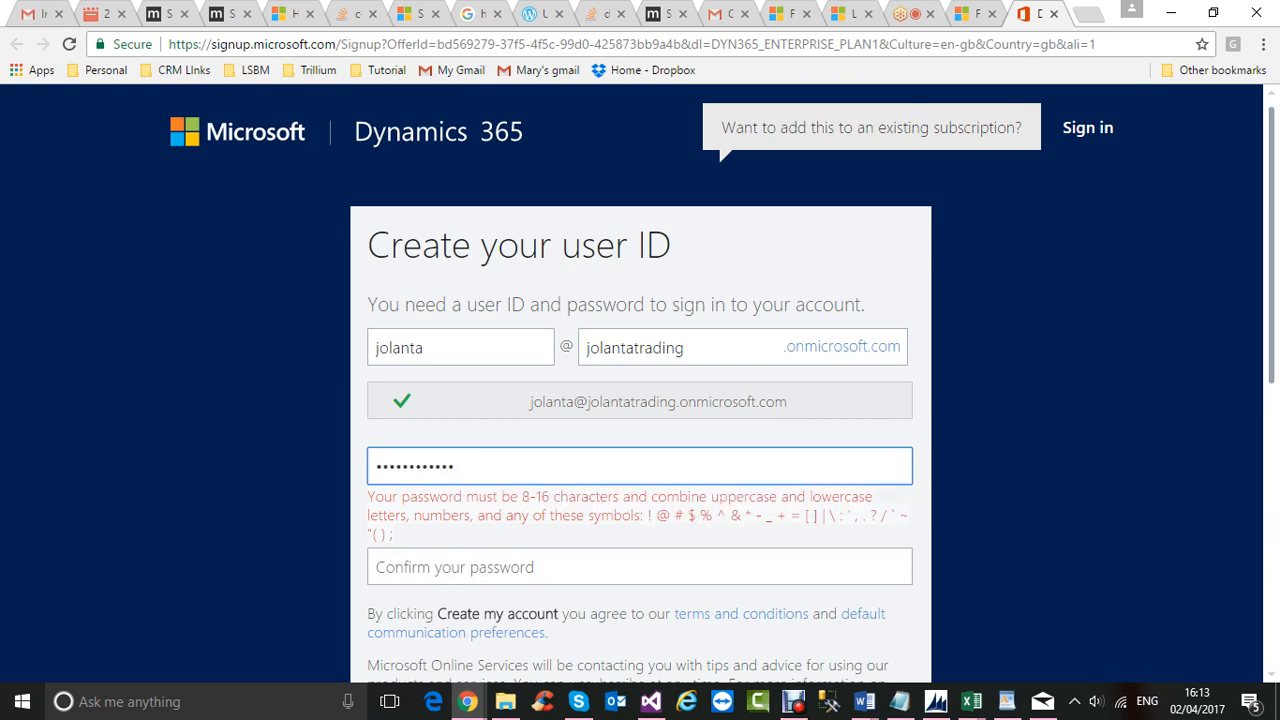
text(!)
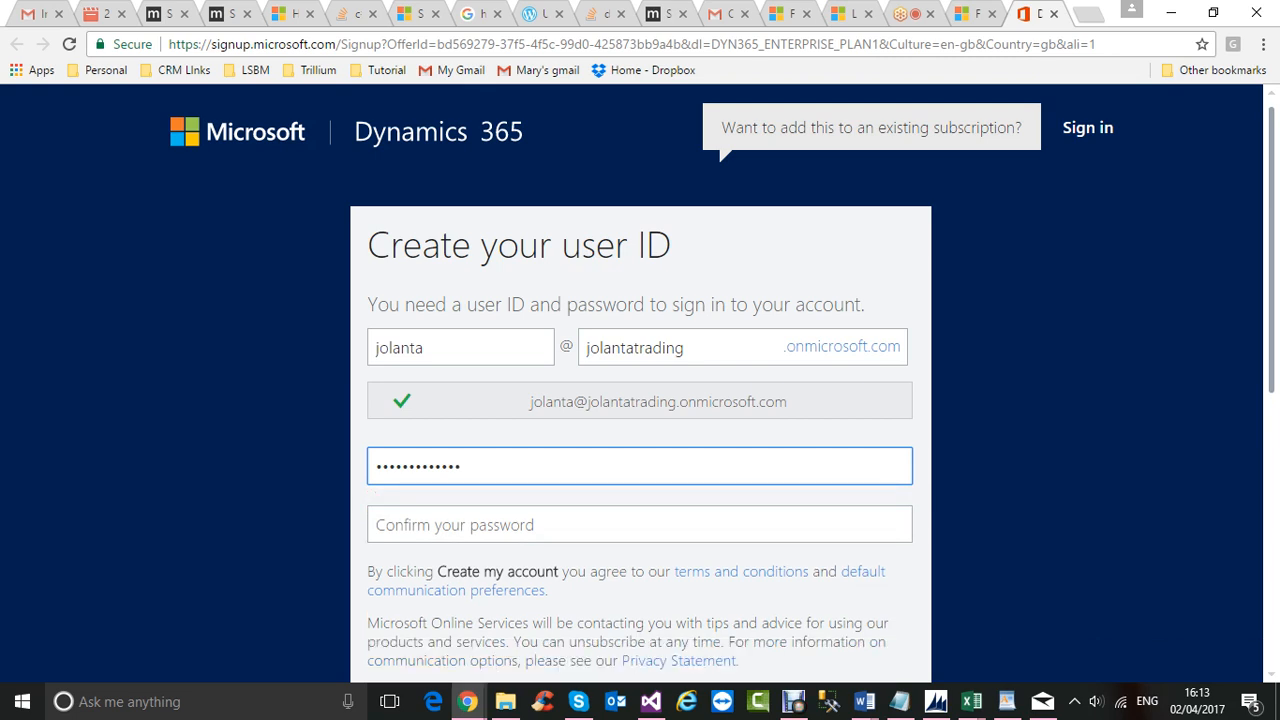
key(Tab)
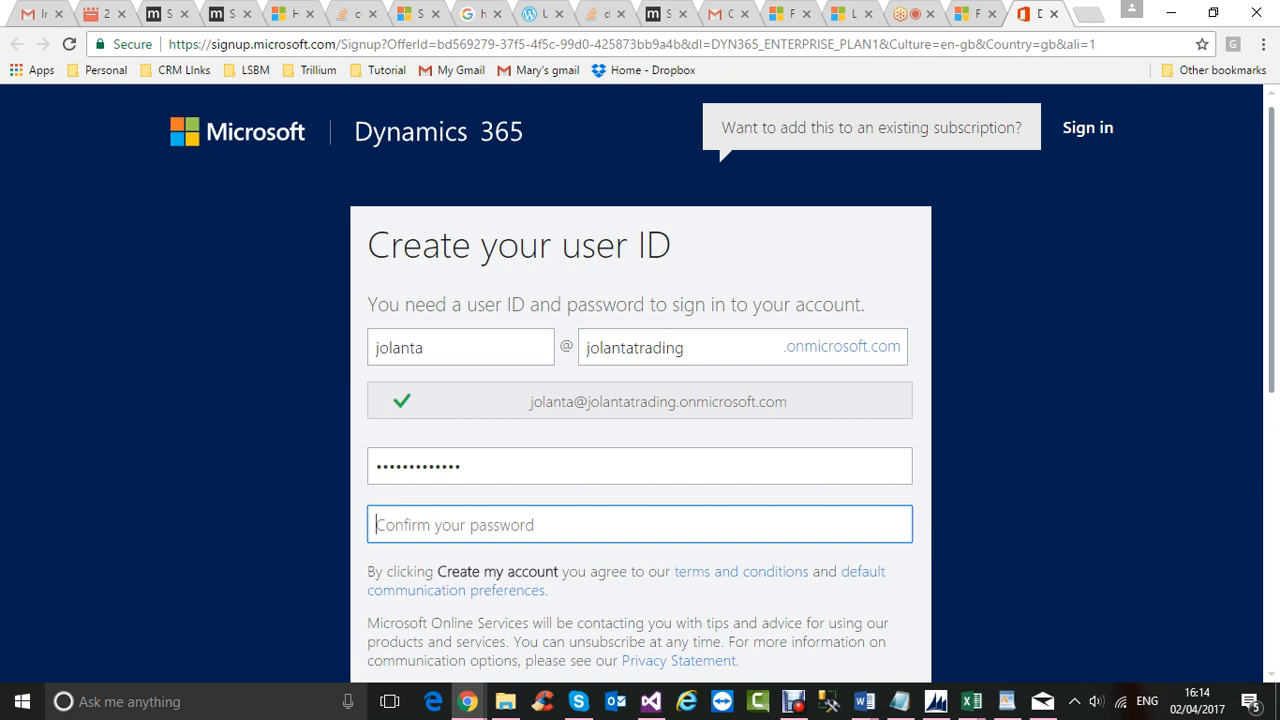
text(•••••)
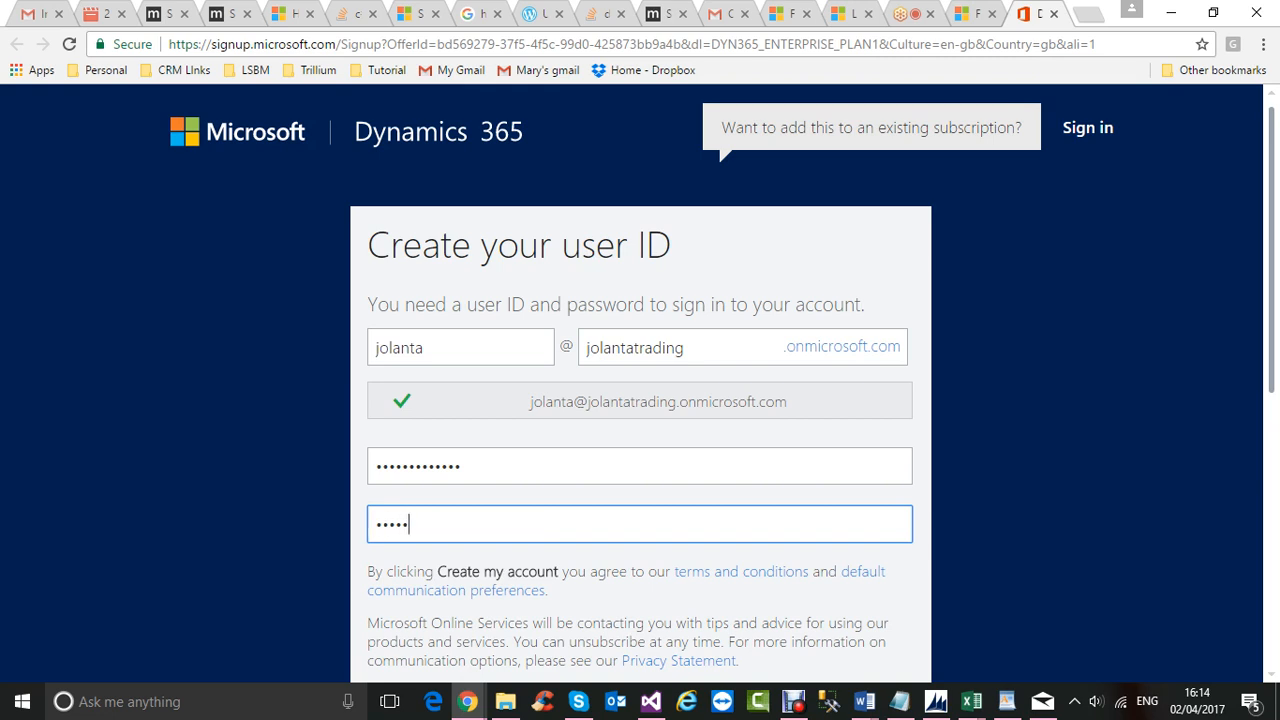
text(••••••••)
- Untick the Phone checkbox so Microsoft won't contact you by phone
scroll(640, 380, down, 2)
scroll(640, 380, down, 2)
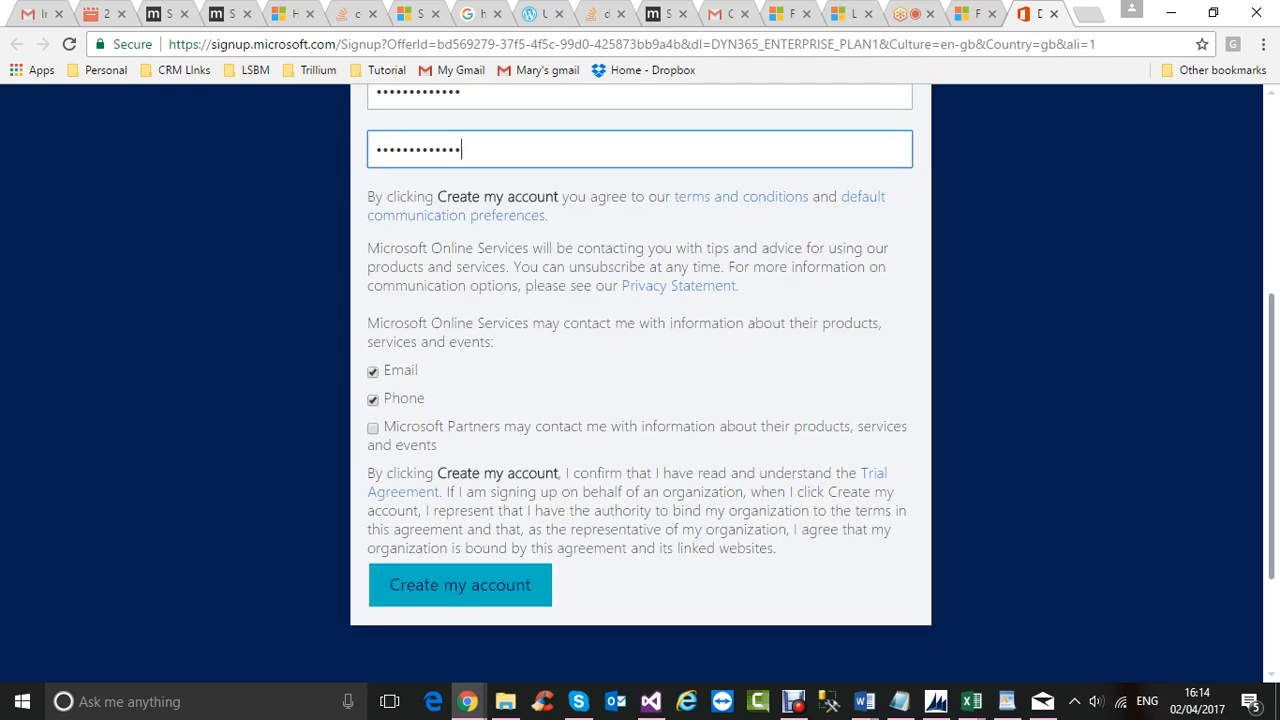
click(373, 400)
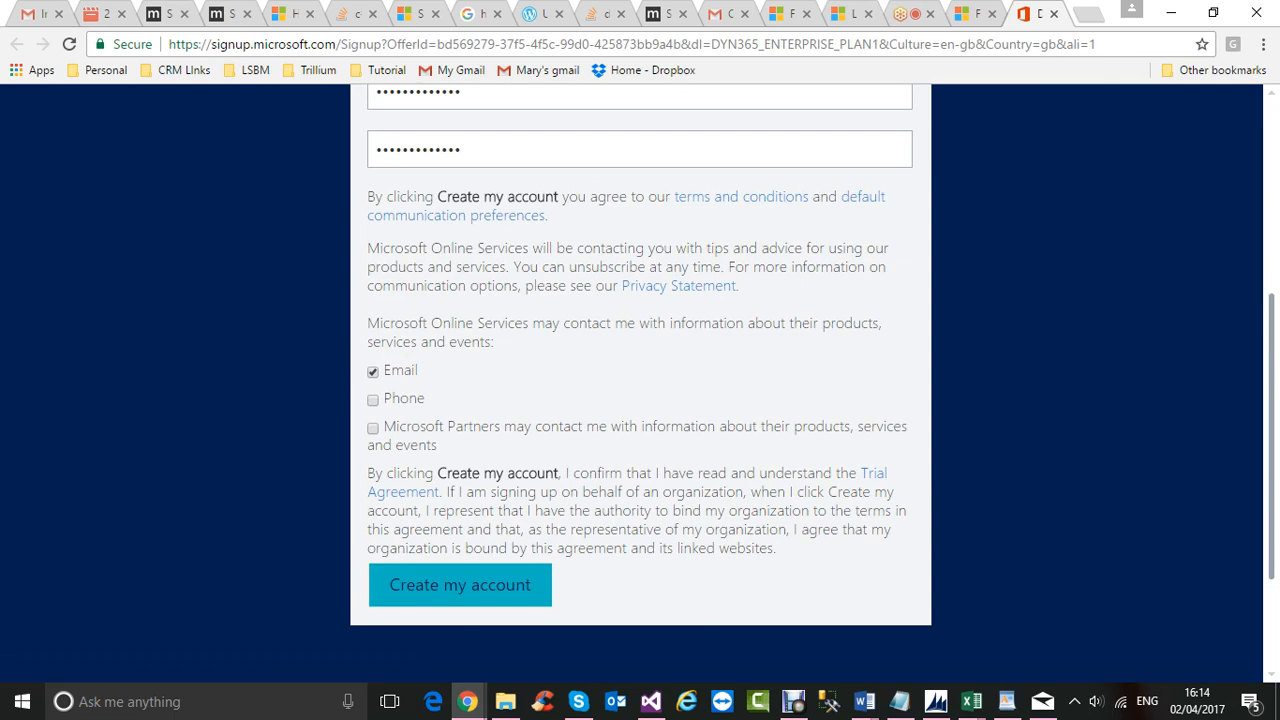
- Create the account, choose the (+44) United Kingdom country code, and enter the mobile number
click(460, 585)
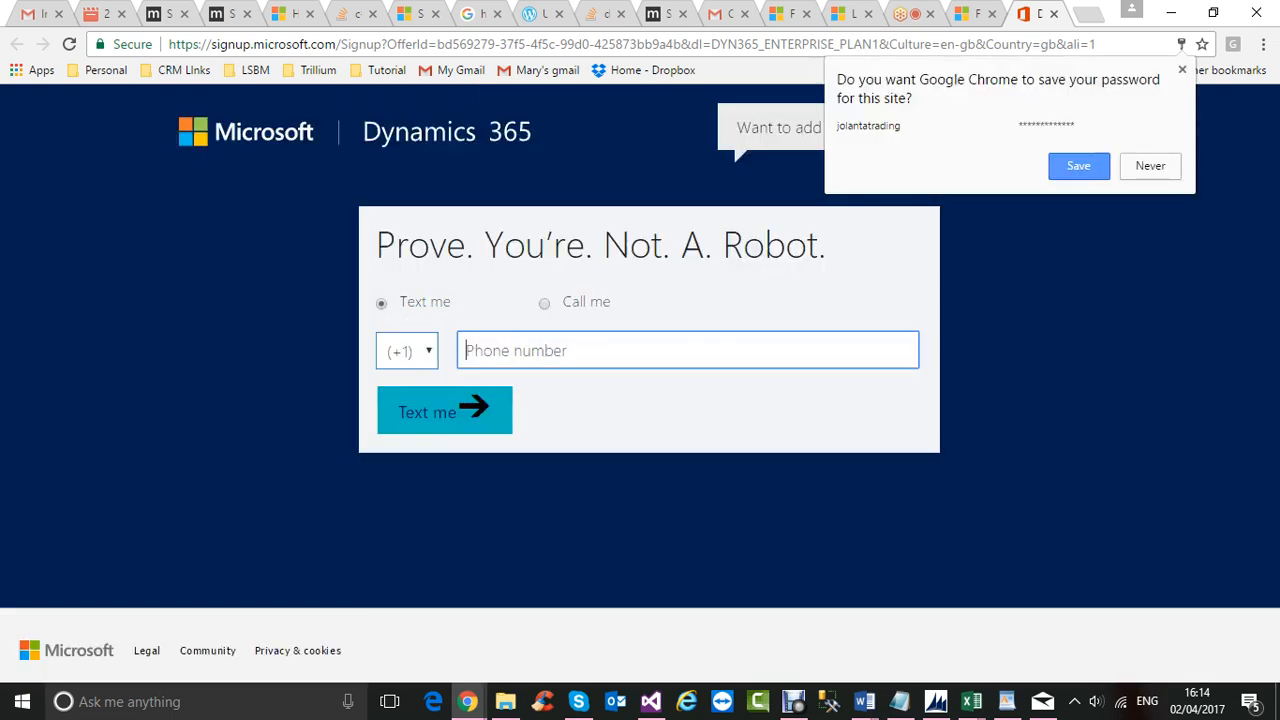
click(421, 351)
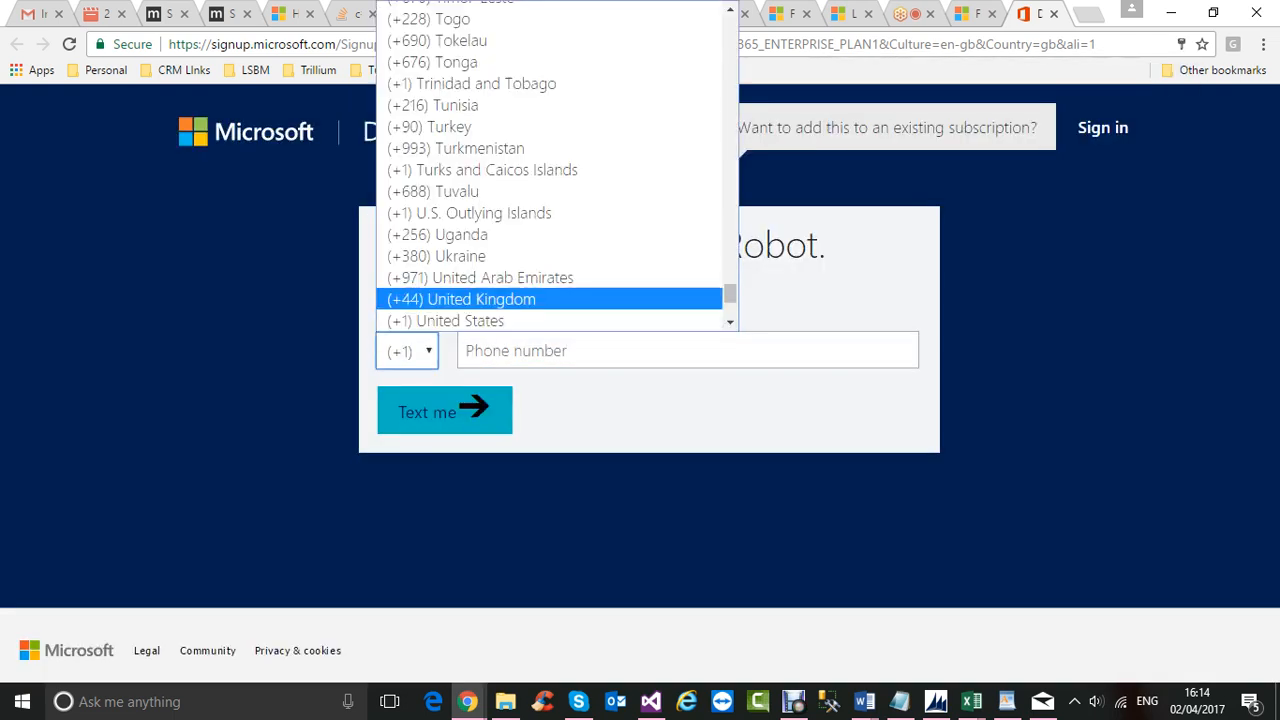
key(Tab)
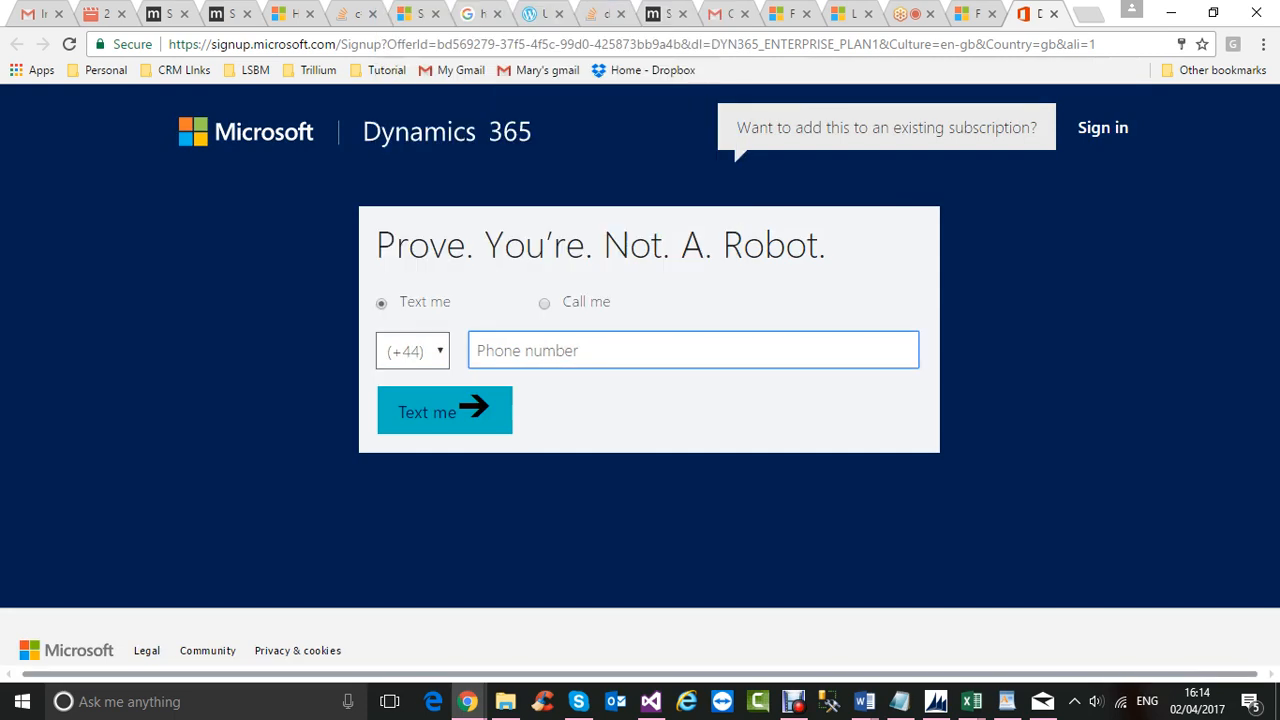
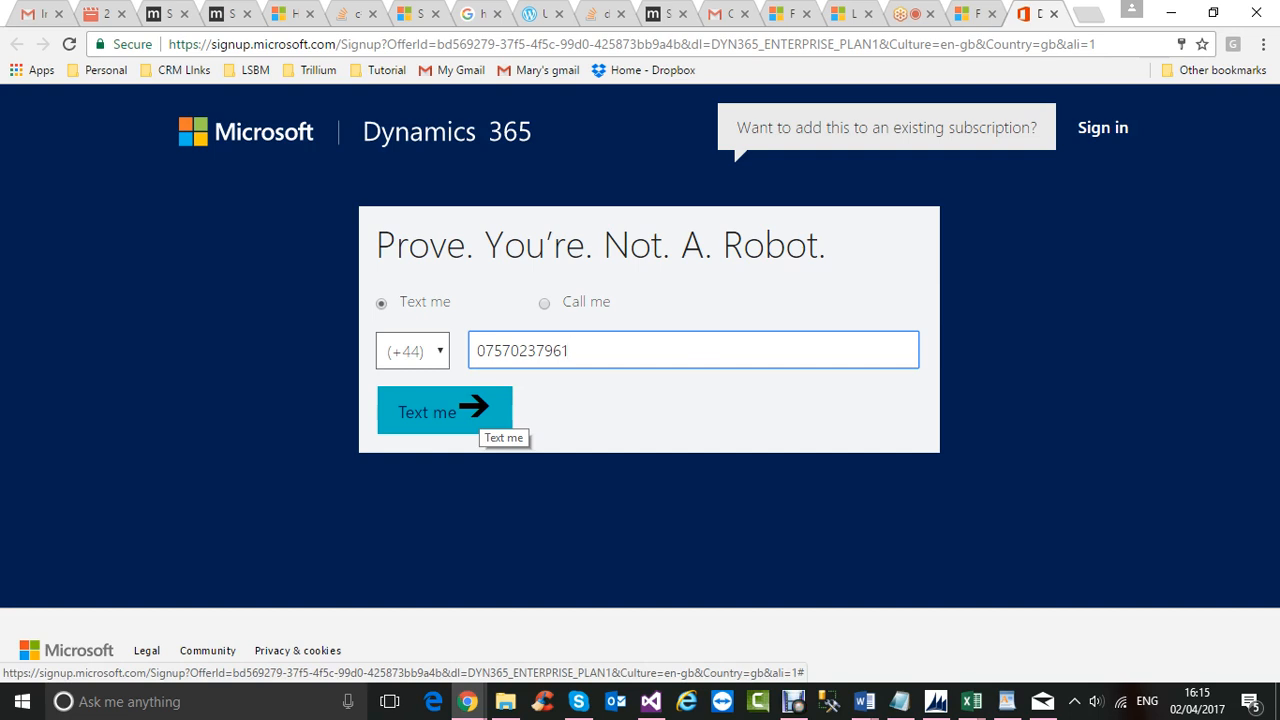
- Request a text verification code and submit the received code
click(474, 406)
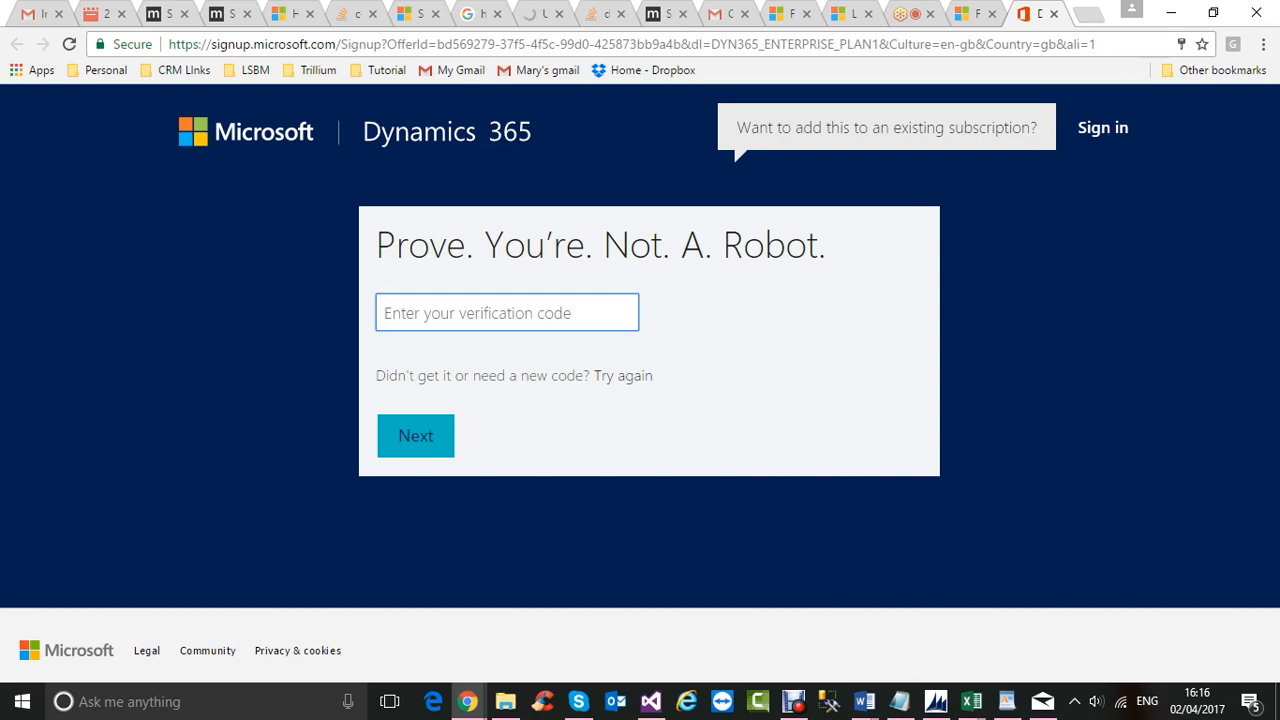
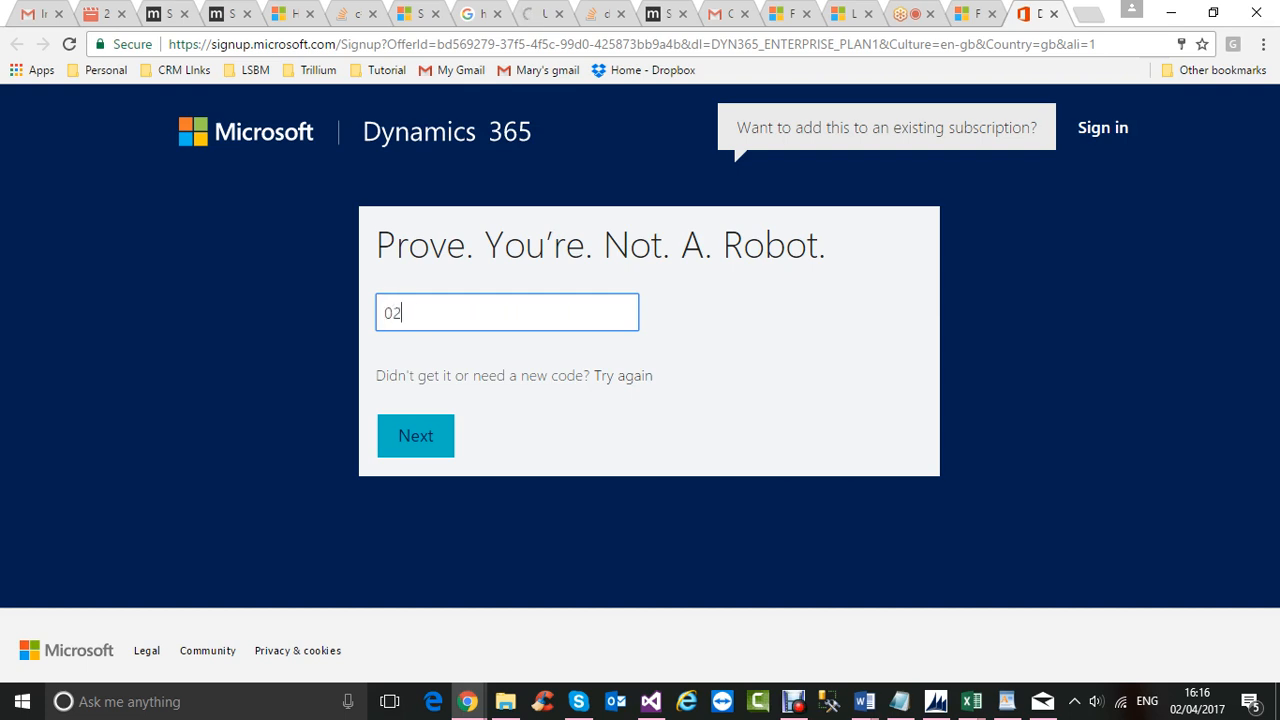
key(Return)
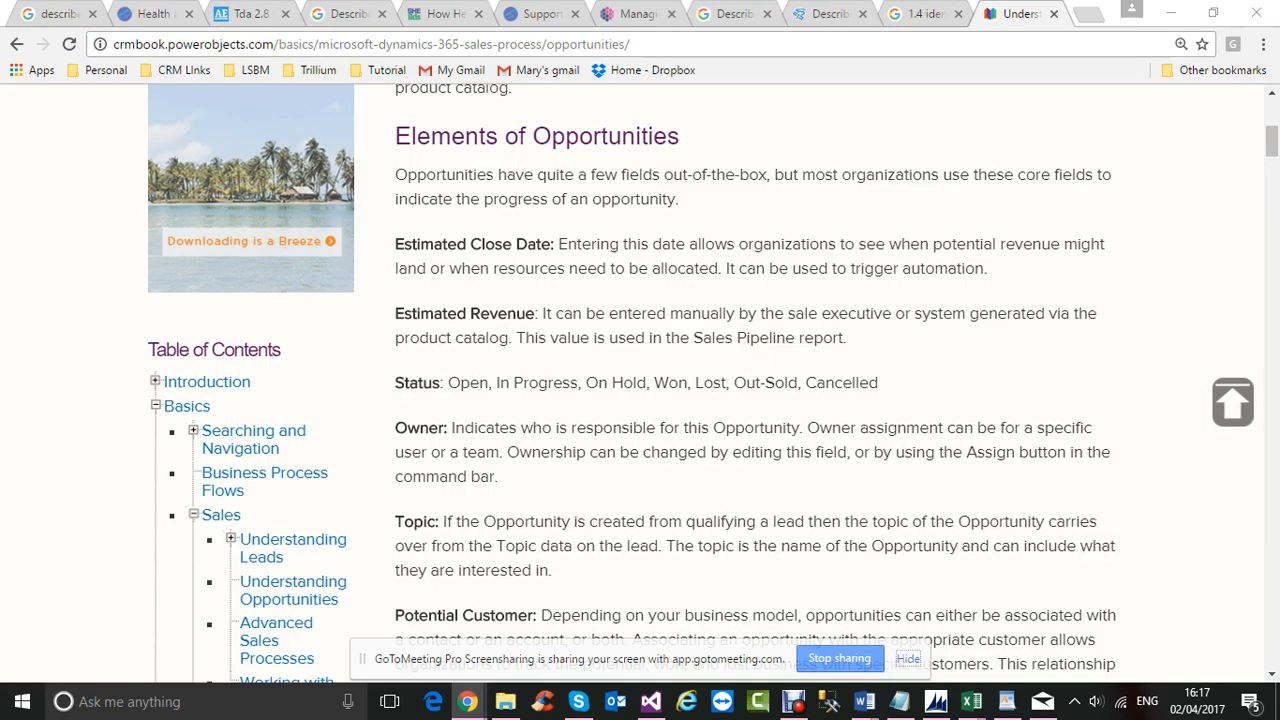
- Switch from the PowerObjects article to the Gmail window holding the Dynamic crm draft
mouse_move(467, 702)
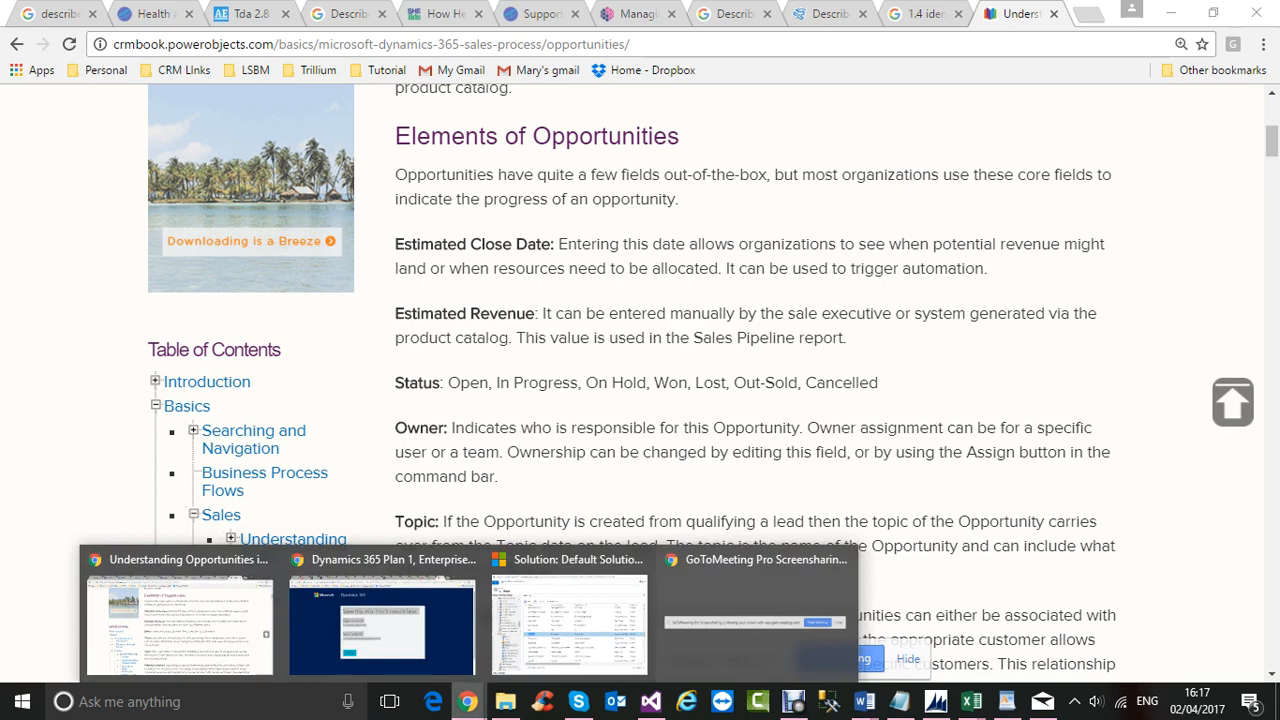
mouse_move(569, 624)
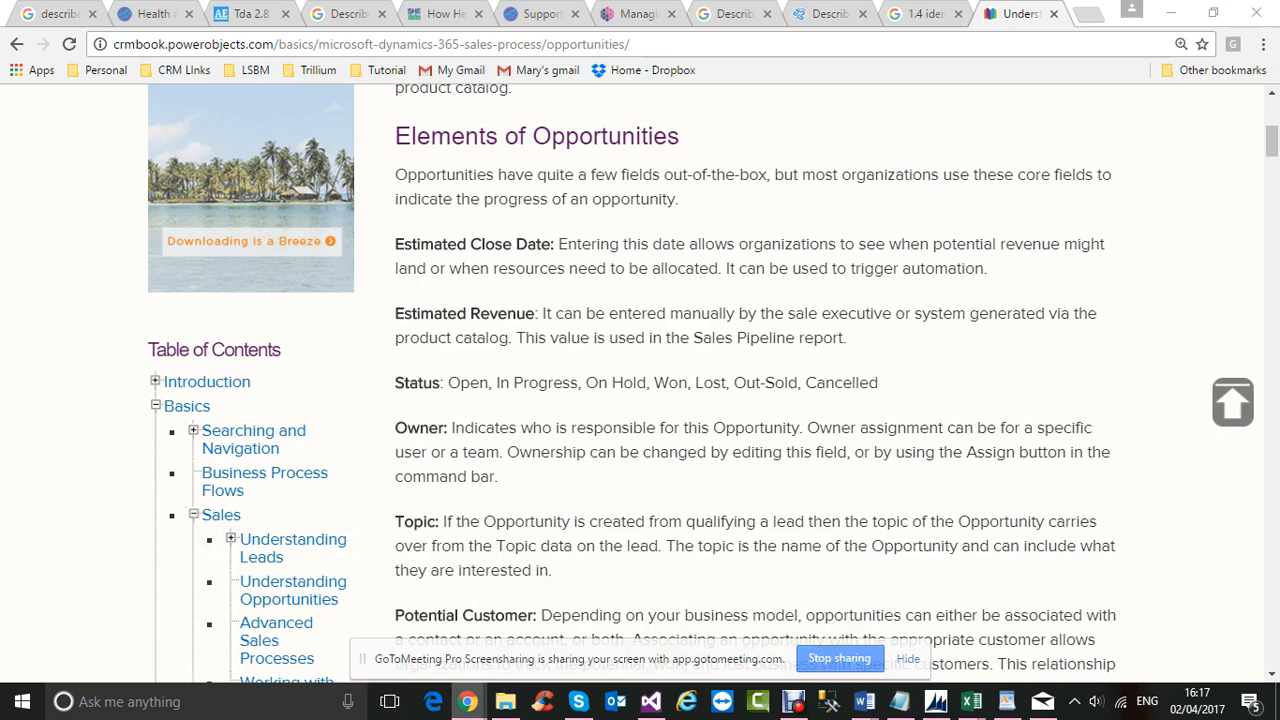
key(alt+Tab)
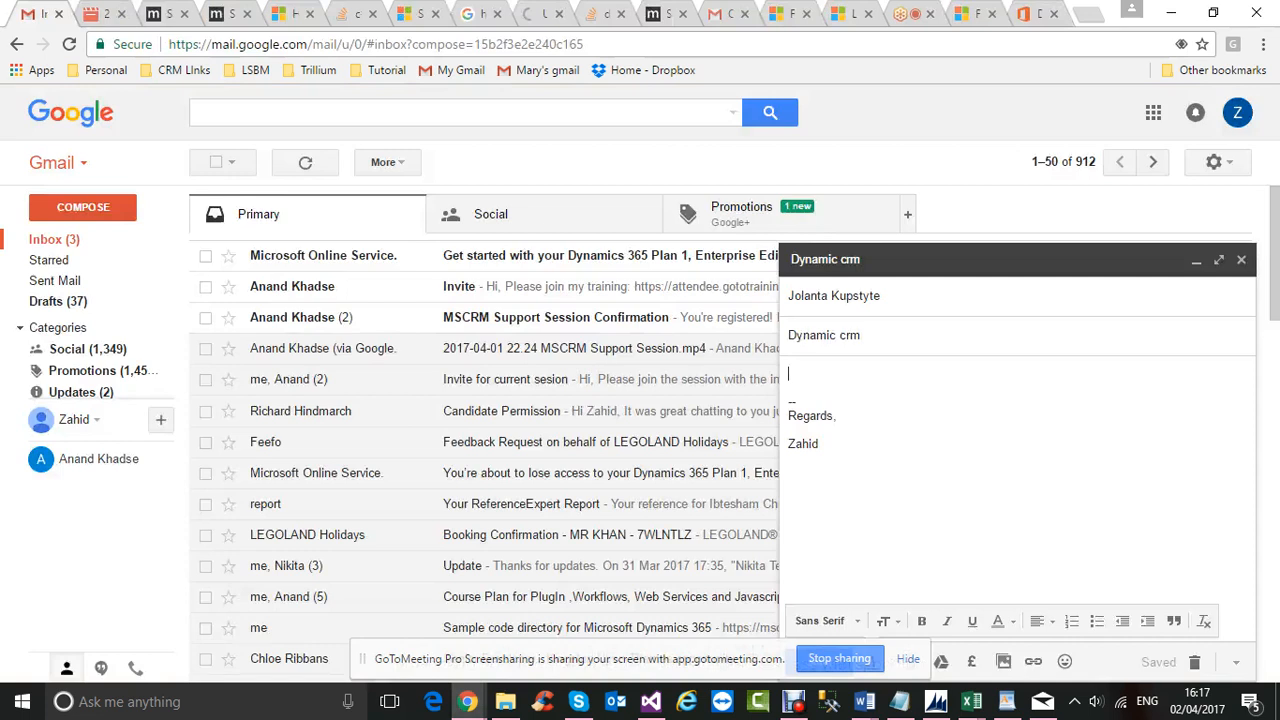
- Paste the sign-in page and user ID into the Dynamic crm email, send it, and return to Dynamics
key(ctrl+v)
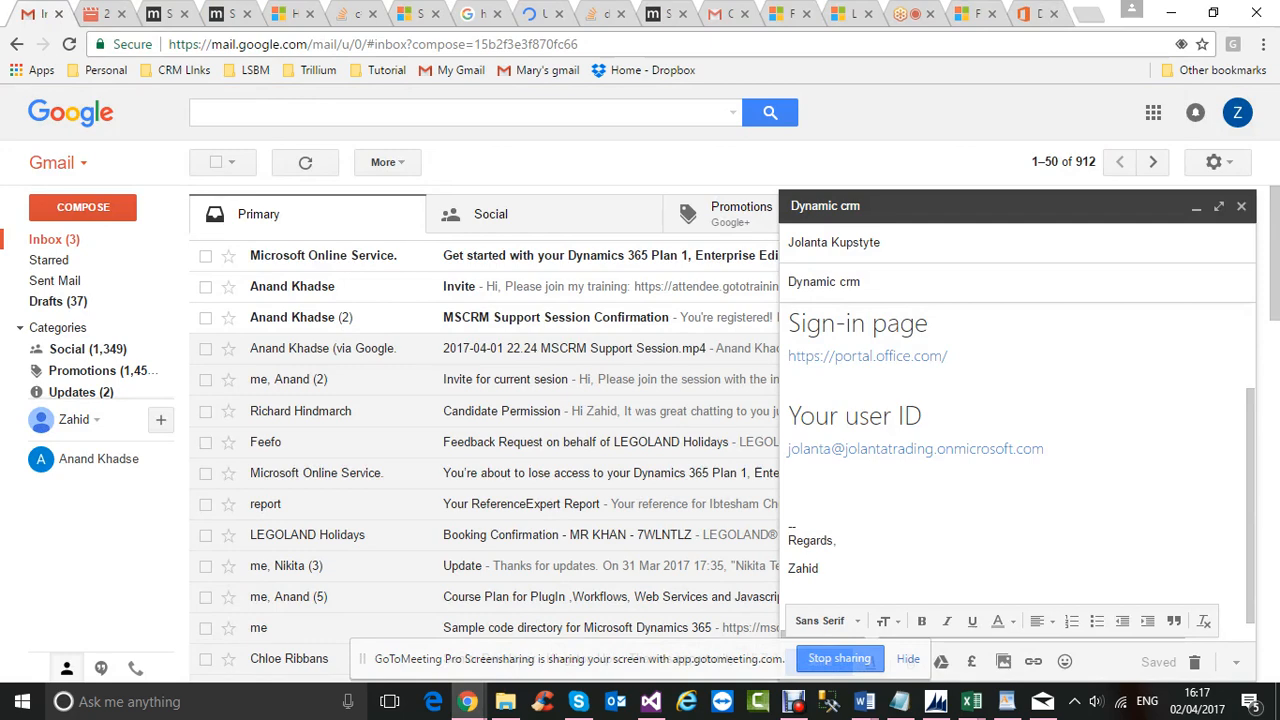
scroll(1204, 621, down, 5)
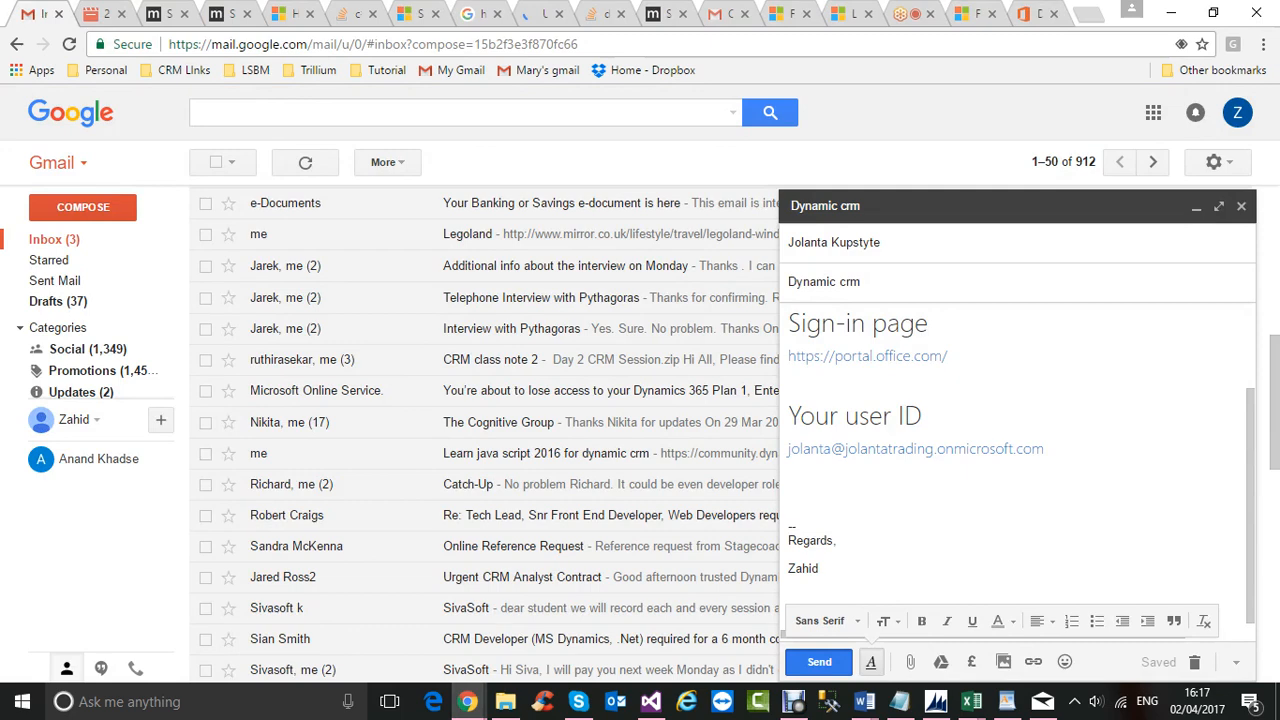
key(ctrl+Return)
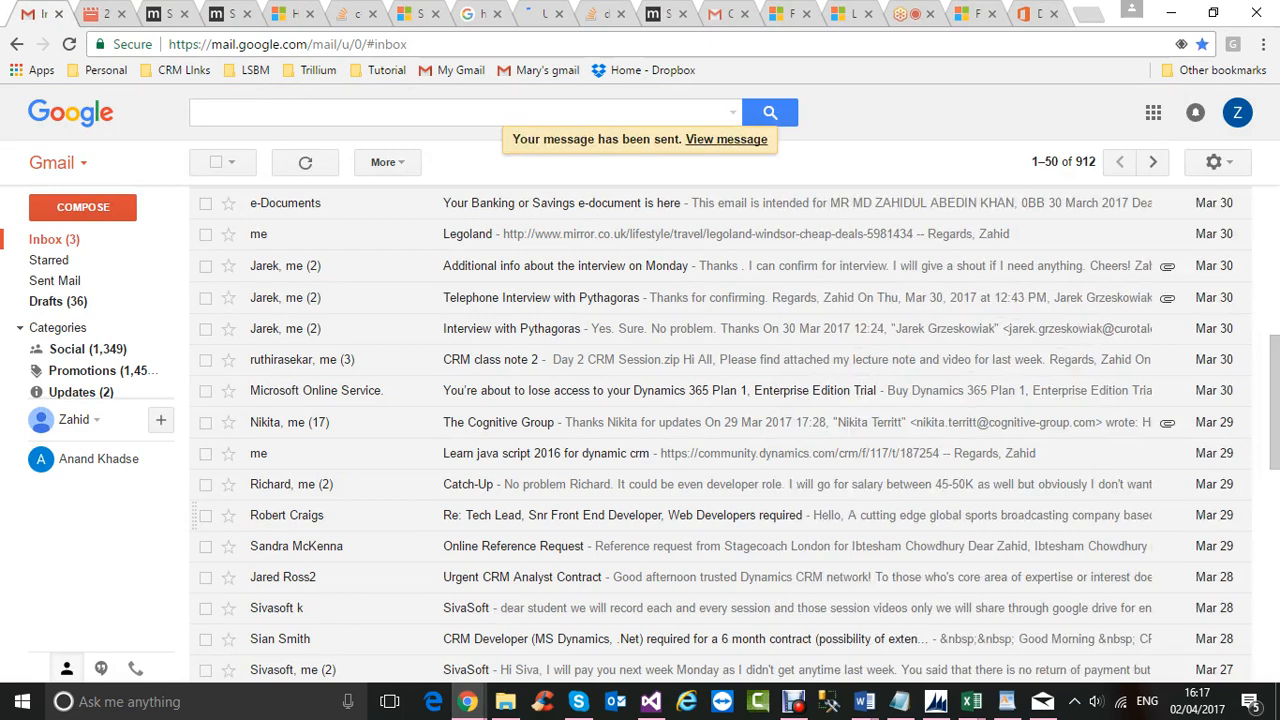
key(ctrl+shift+Tab)
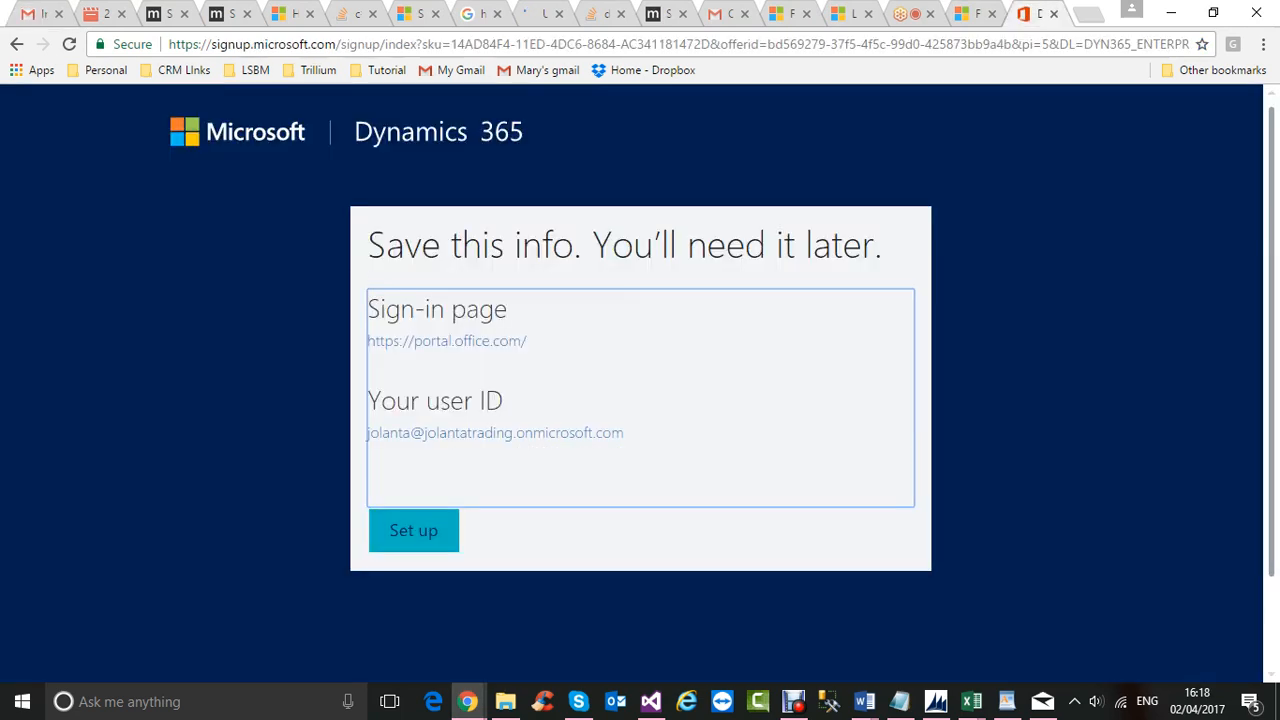
- Start the Dynamics 365 free 30-day trial setup from the signup page
key(Tab)
key(Return)
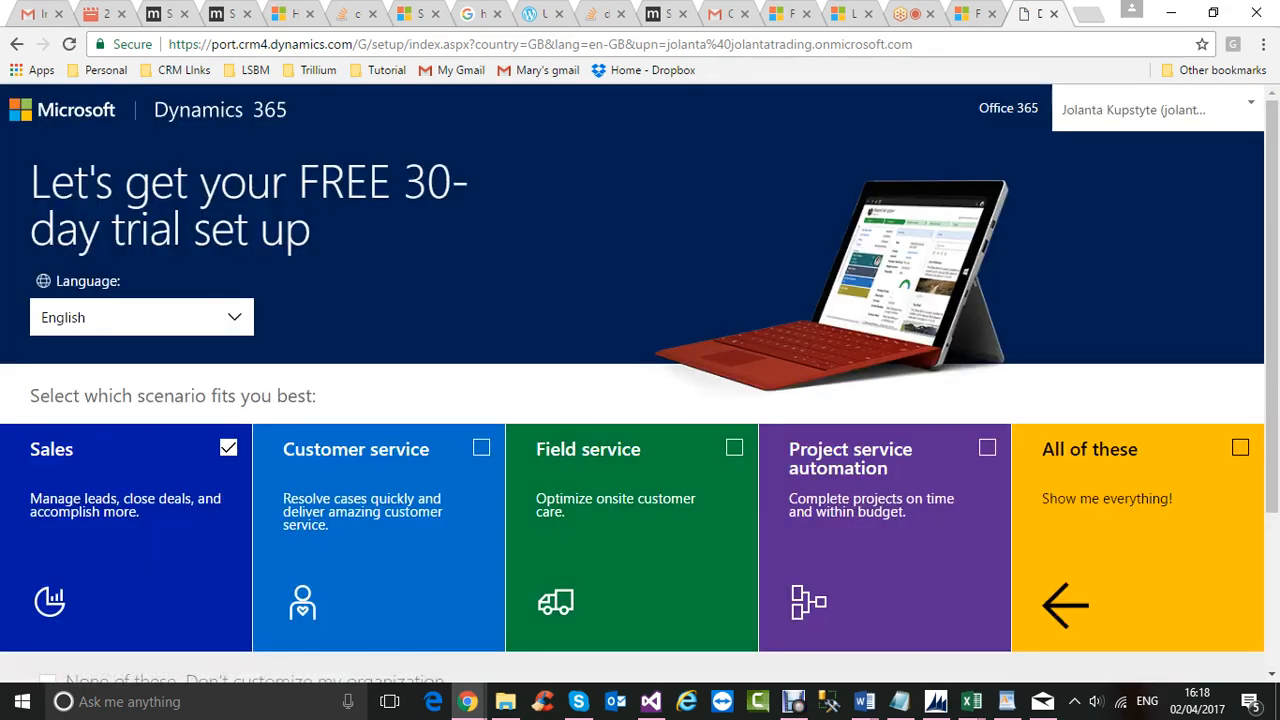
- Choose the All of these trial scenario instead of Sales and complete the setup
scroll(640, 400, down, 1)
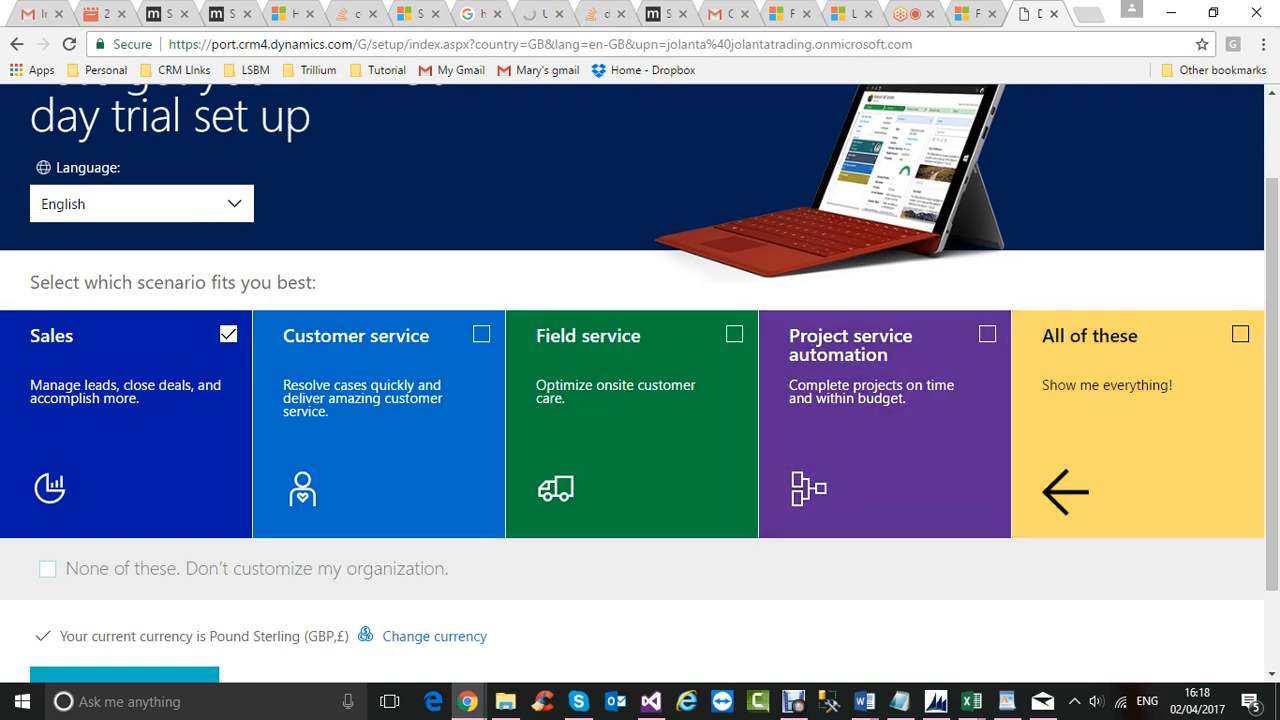
click(1240, 334)
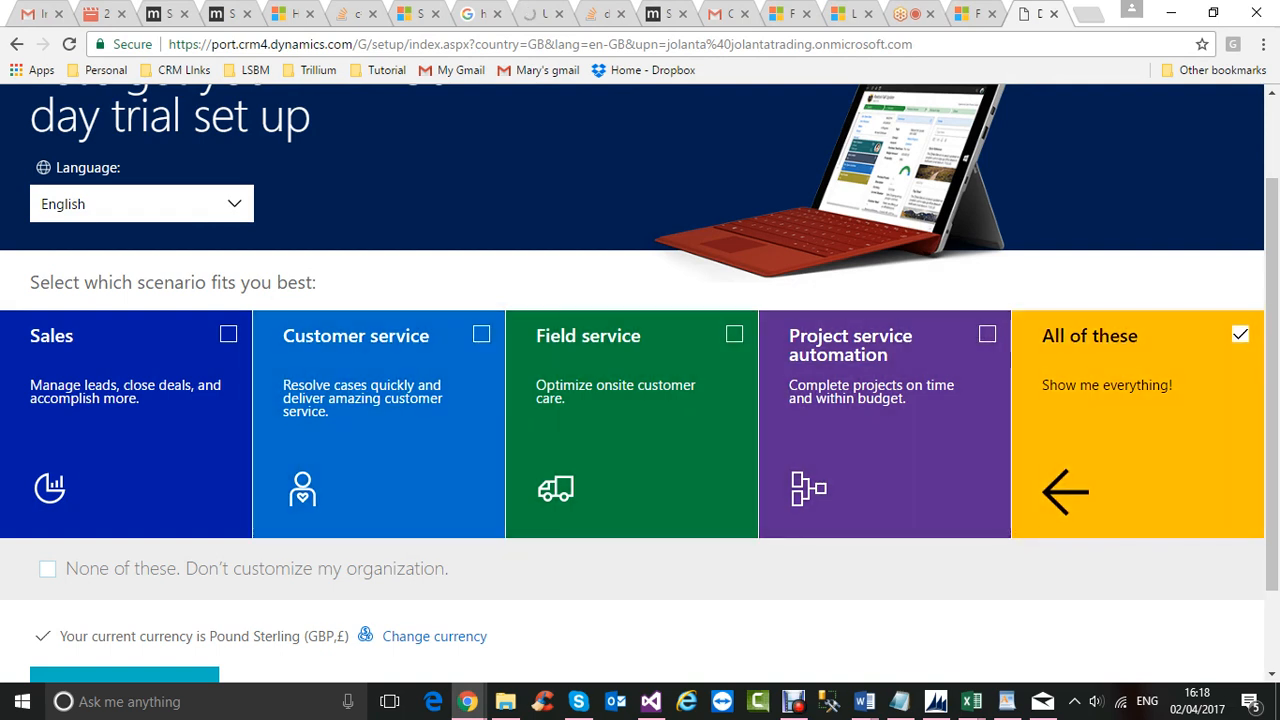
scroll(640, 380, down, 1)
click(125, 590)
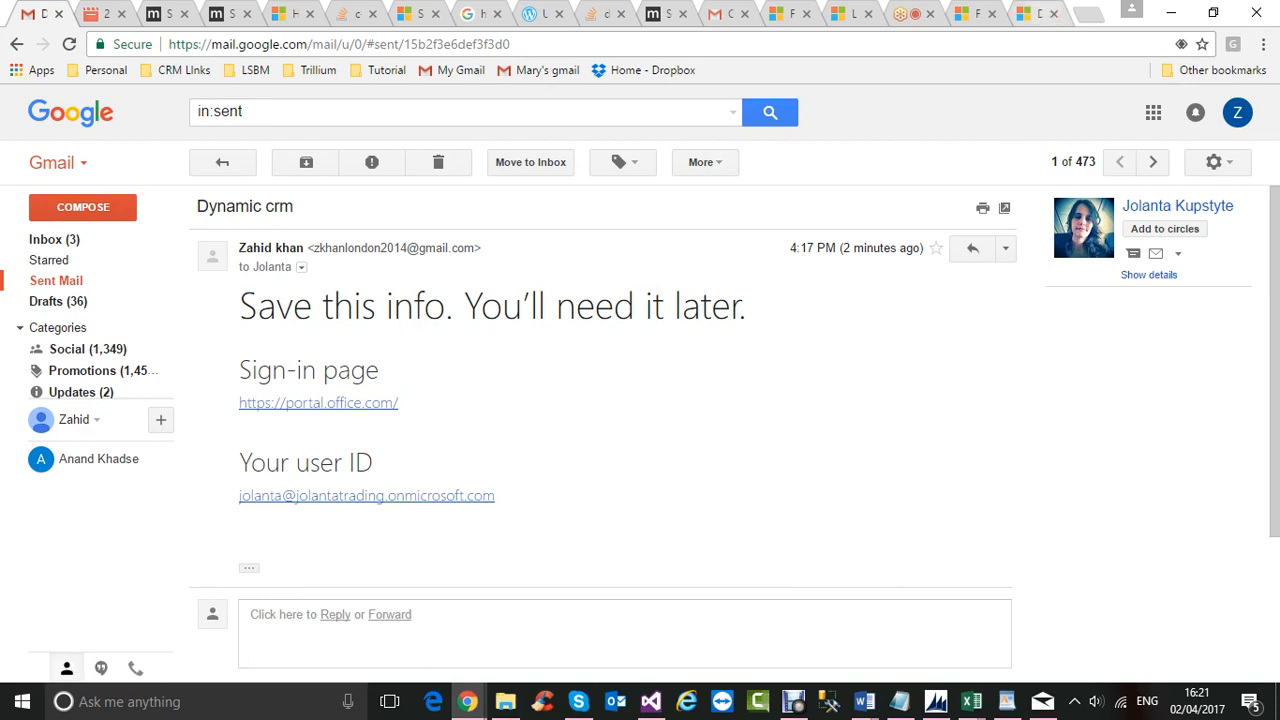
- Switch from Gmail to the Dynamics 365 Sales dashboard tab
click(1033, 14)
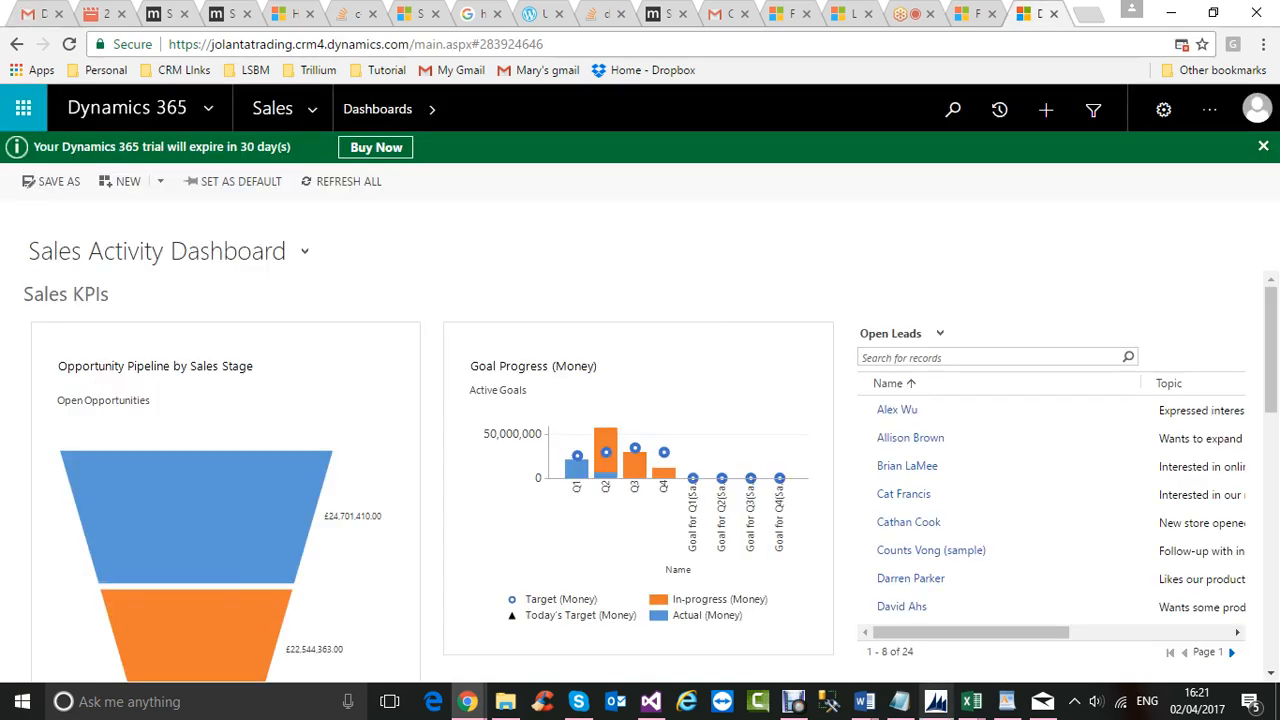
- Bring the CRM Session Day 2 document forward and scroll up through its leads sections
mouse_move(864, 701)
mouse_move(1004, 625)
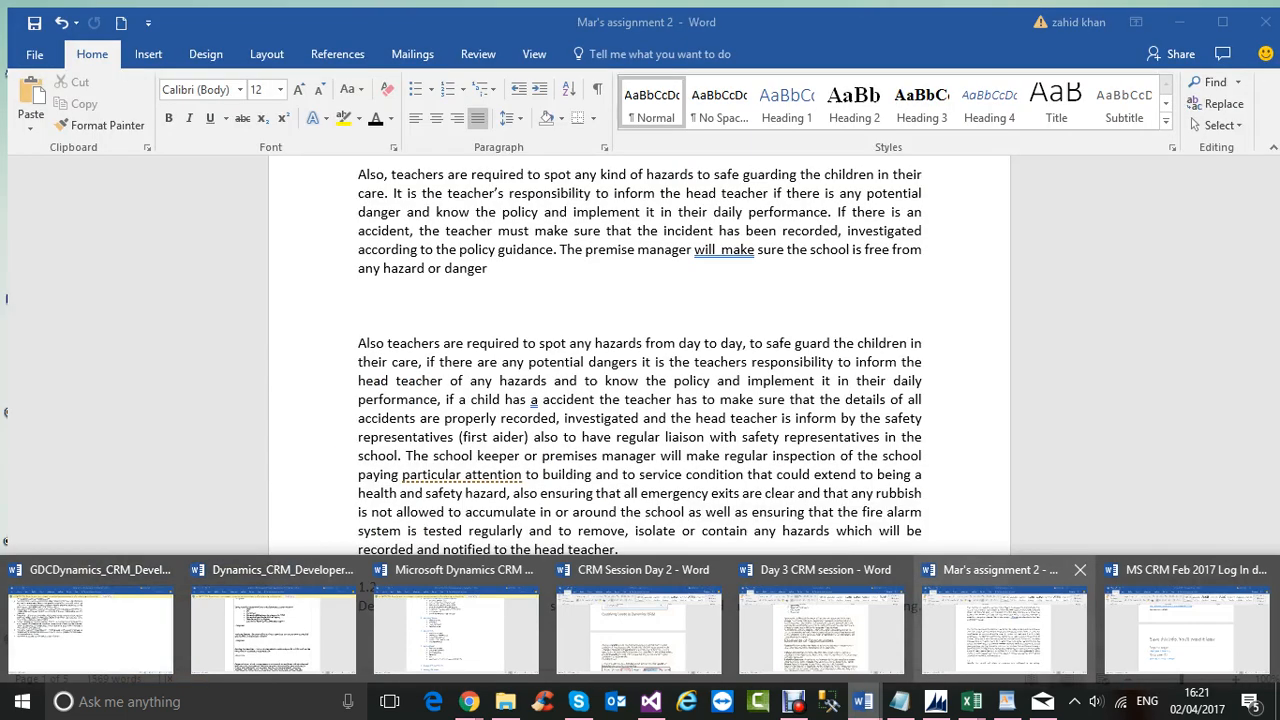
click(638, 625)
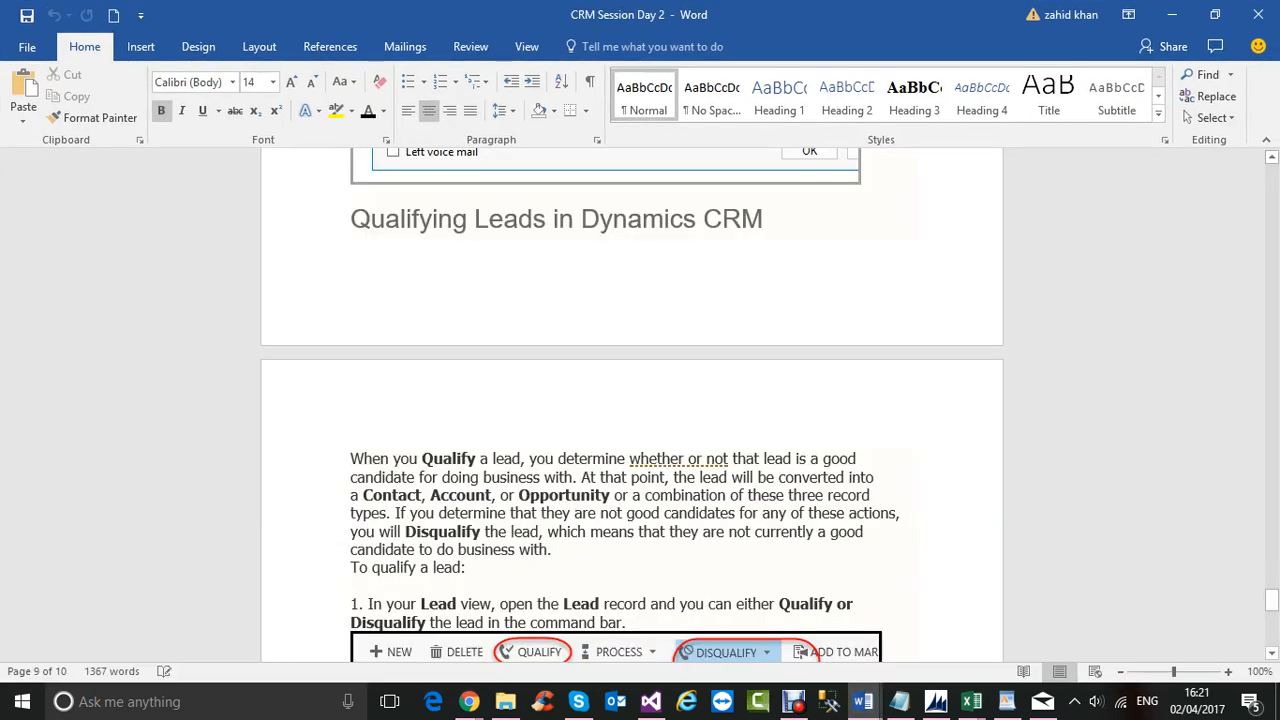
scroll(638, 450, up, 5)
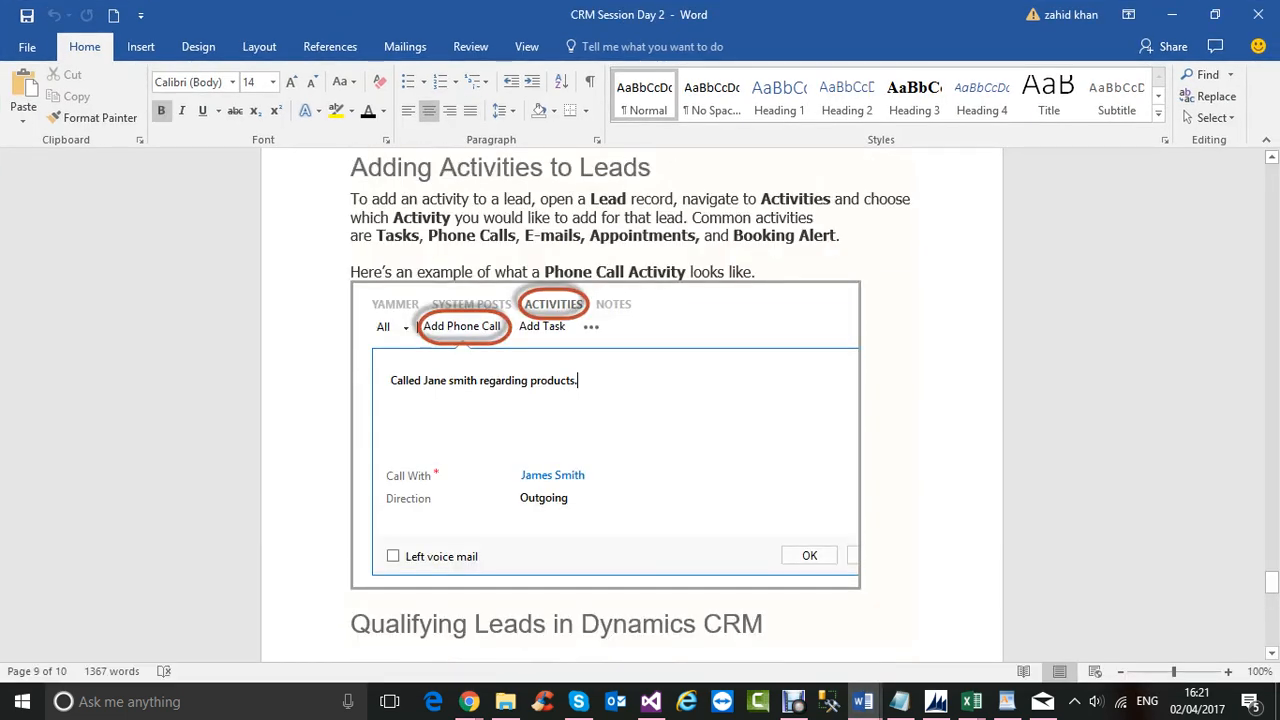
scroll(634, 400, up, 10)
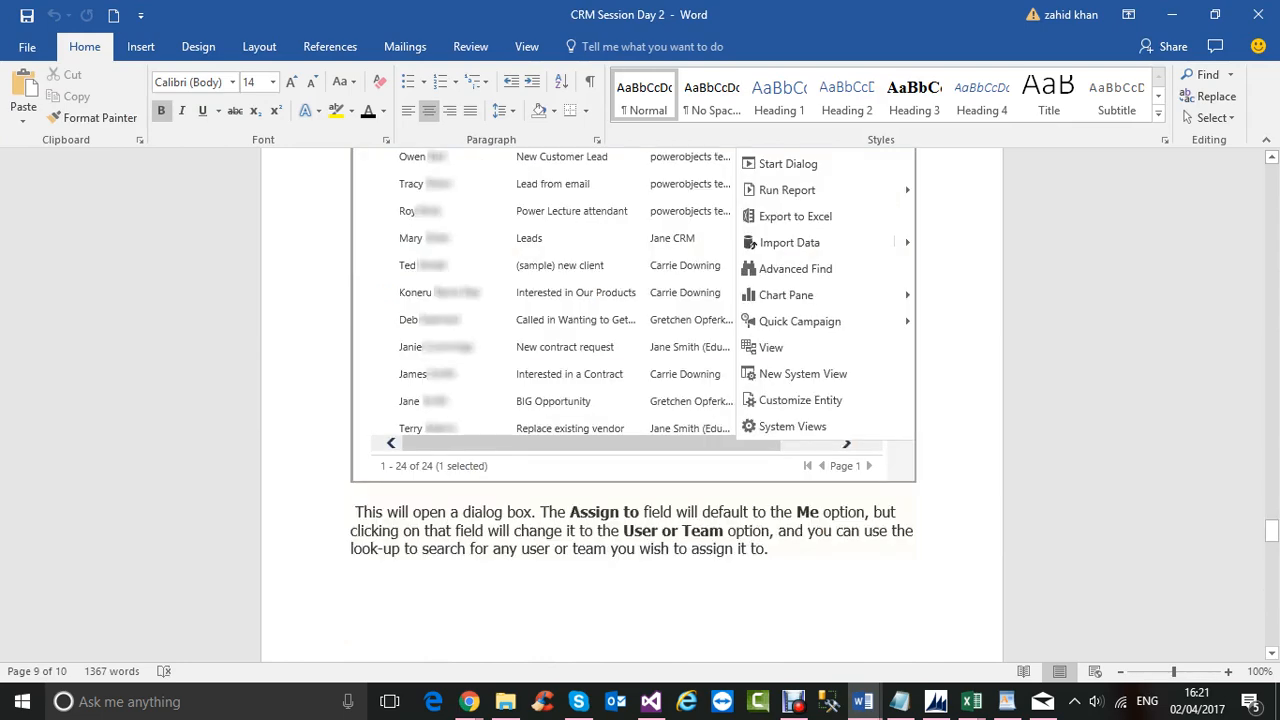
scroll(640, 400, up, 8)
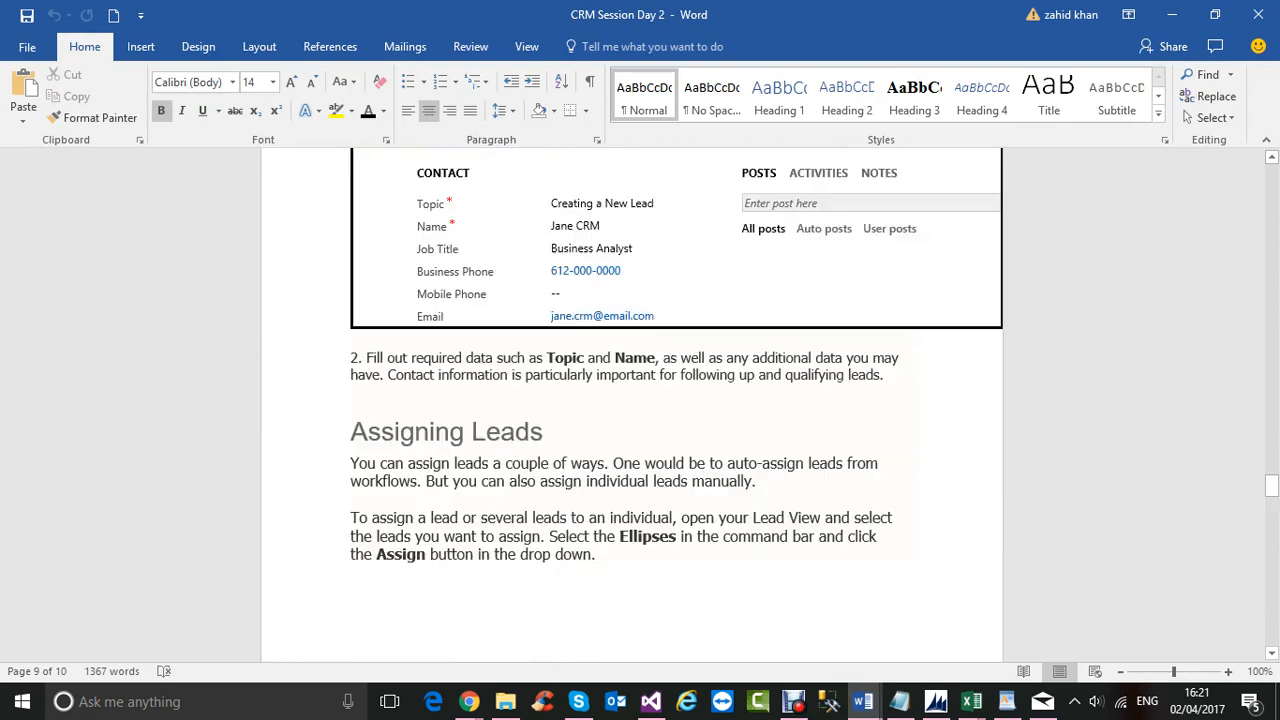
scroll(640, 400, up, 10)
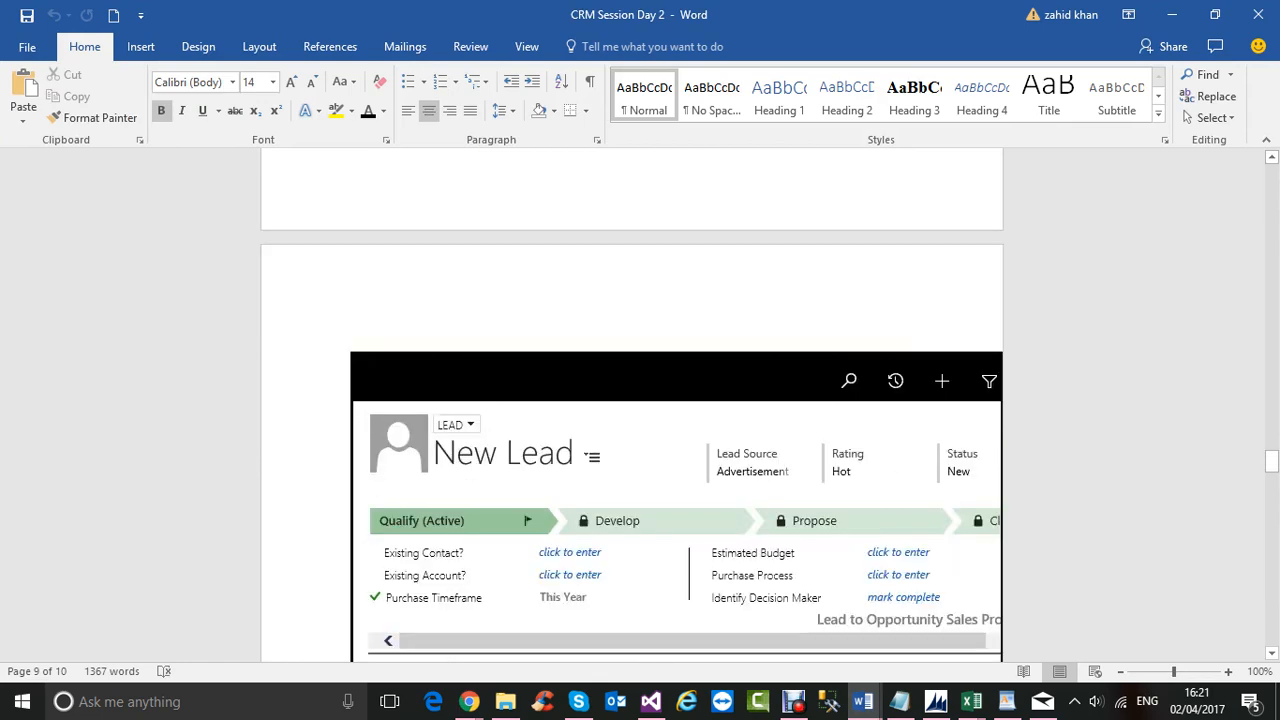
scroll(640, 400, up, 7)
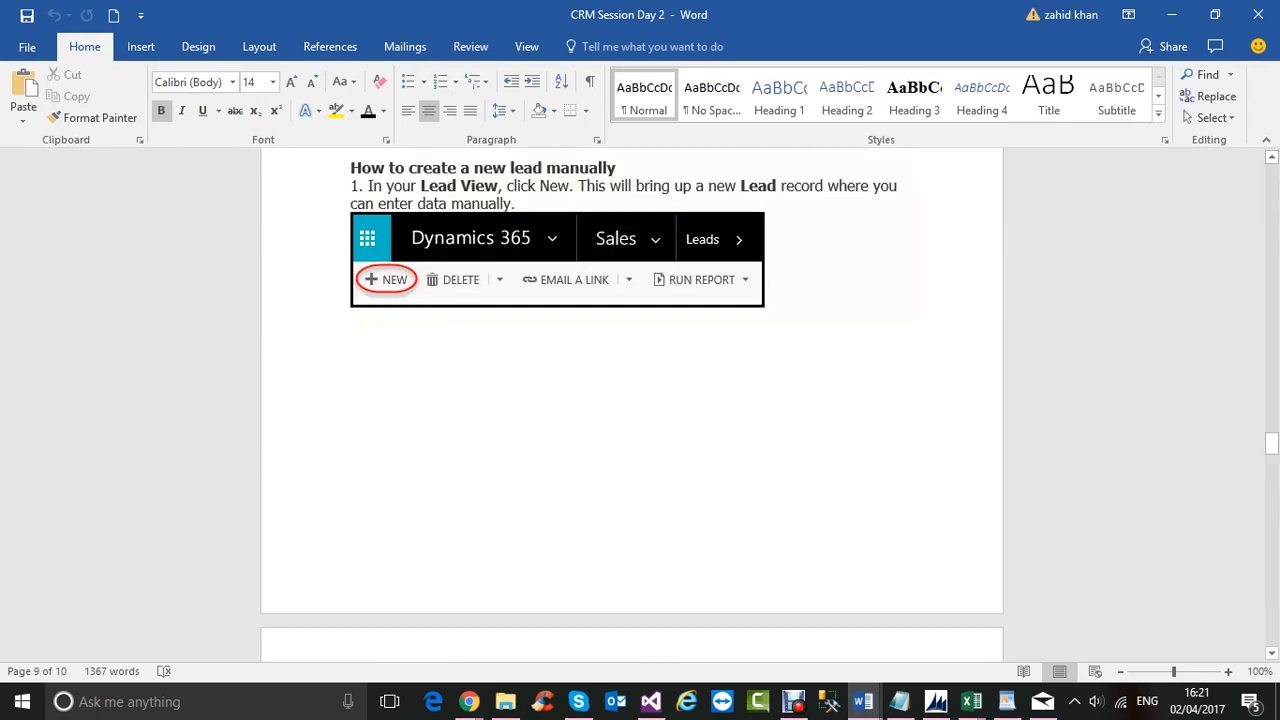
scroll(640, 400, up, 3)
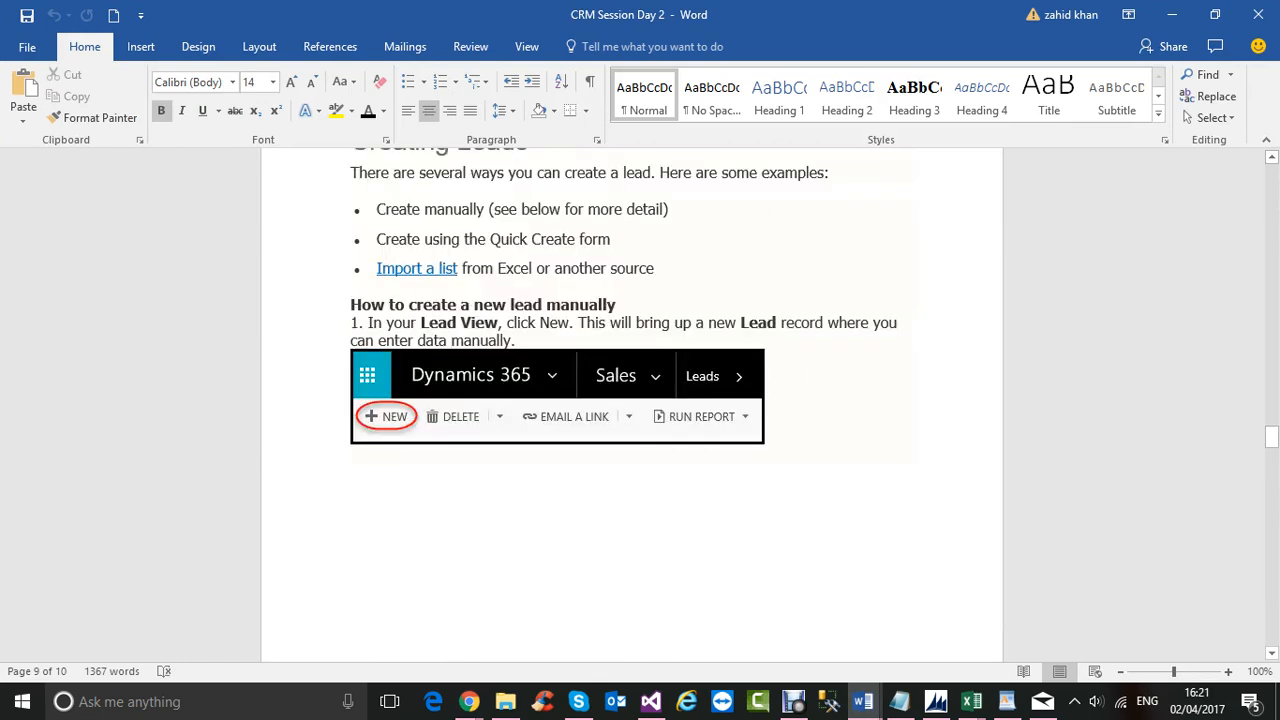
scroll(640, 400, up, 9)
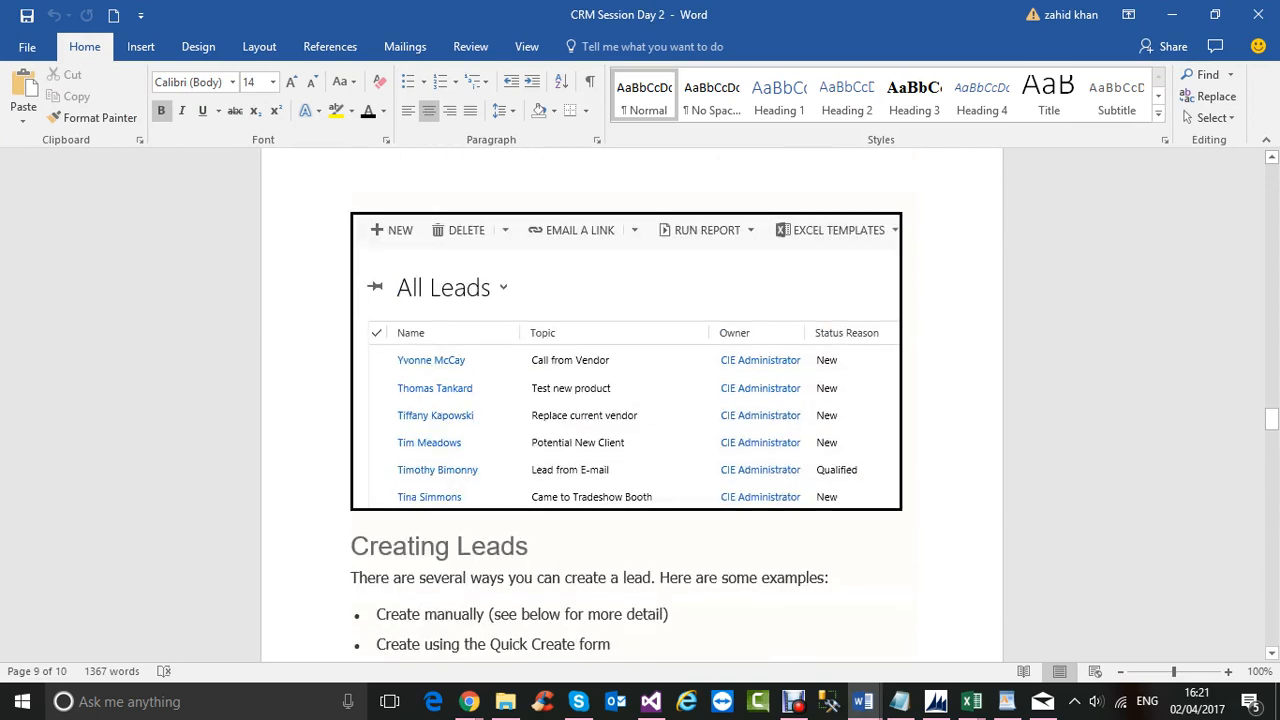
scroll(640, 400, up, 7)
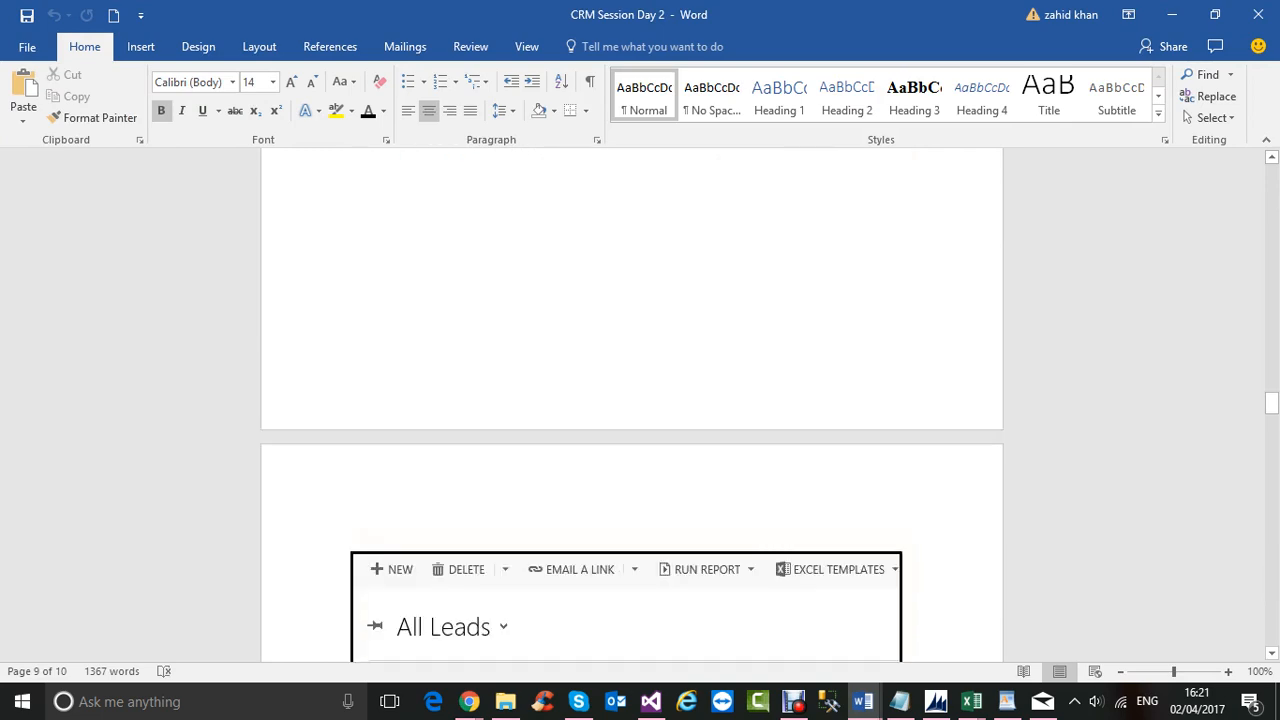
scroll(640, 400, up, 10)
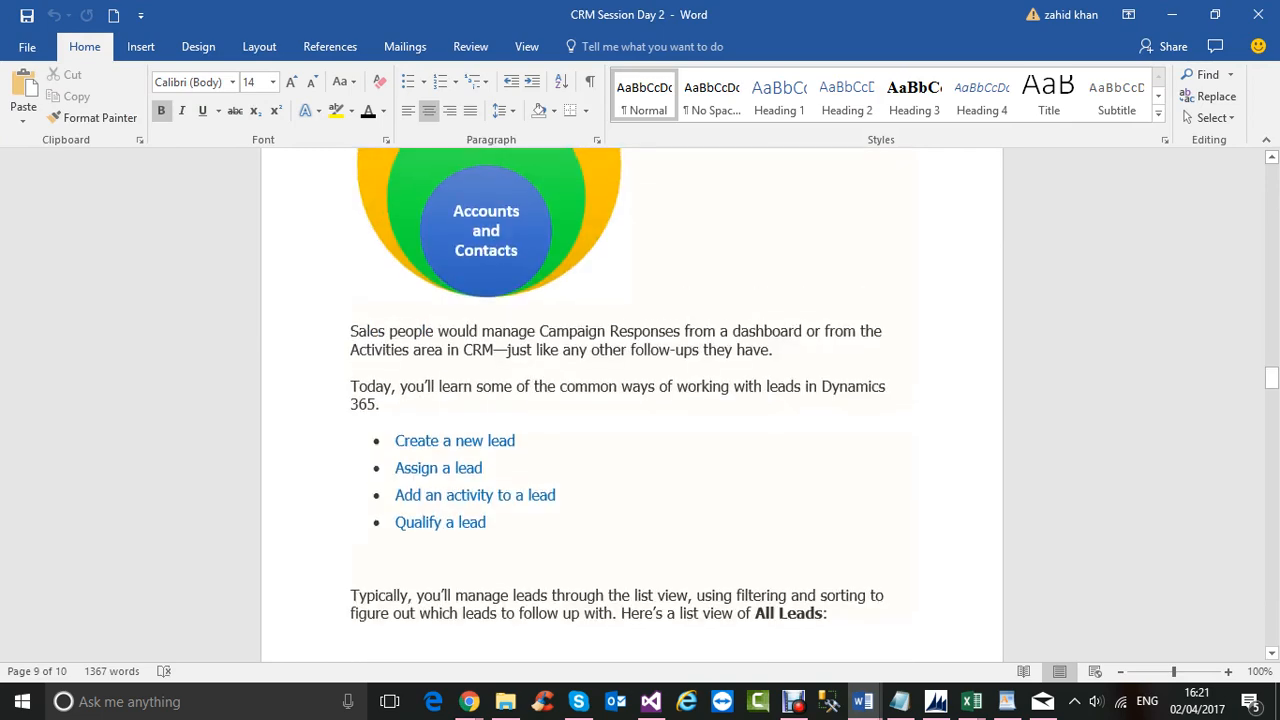
scroll(640, 400, up, 5)
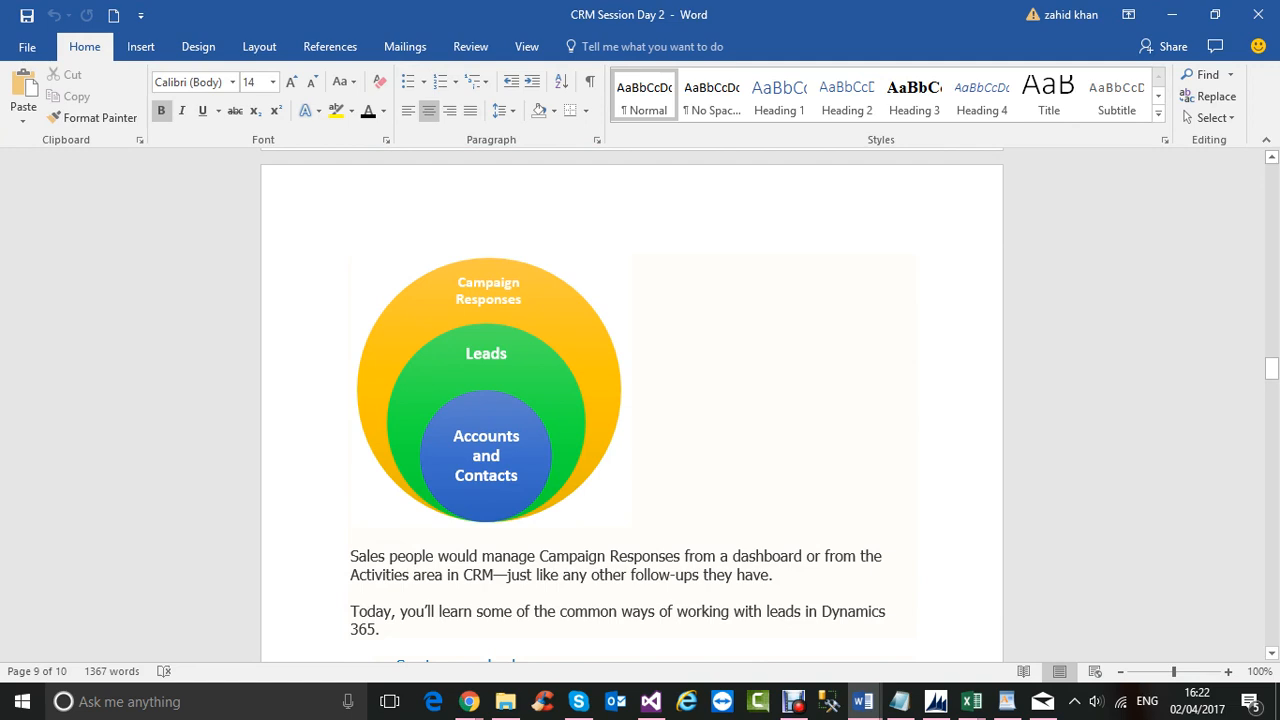
- Show the open Chrome windows from the taskbar
scroll(630, 400, down, 3)
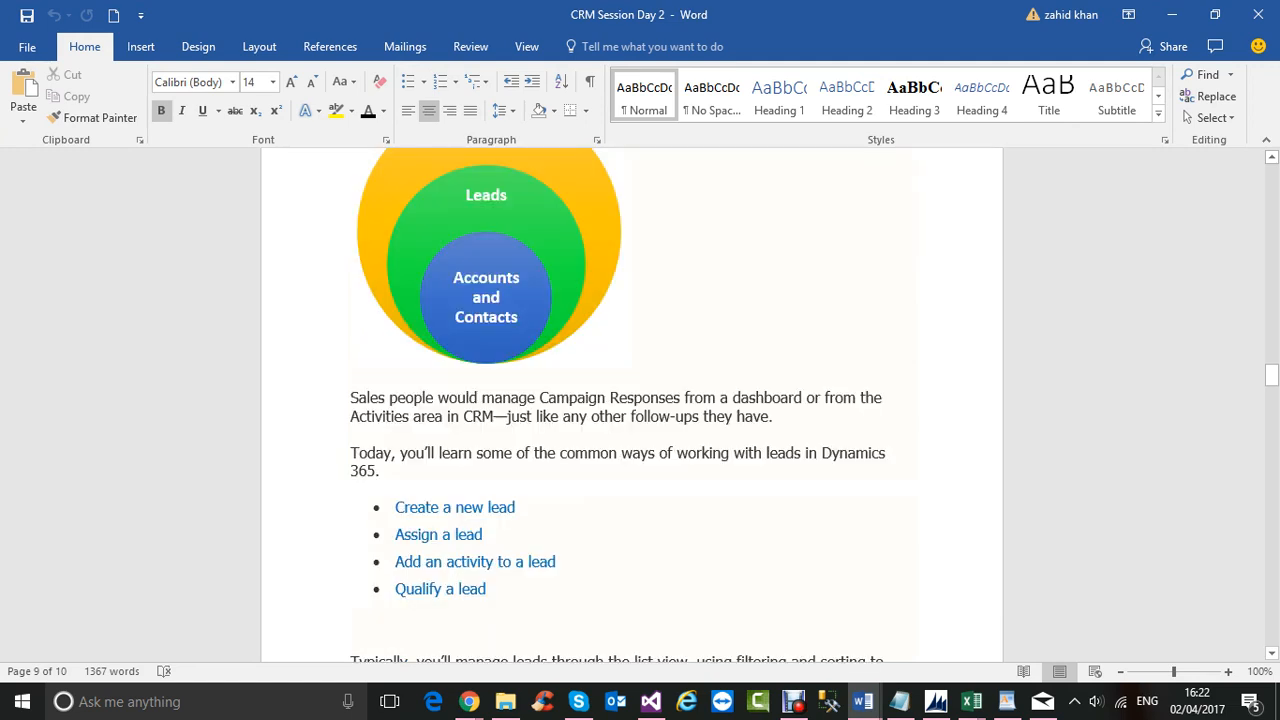
scroll(630, 400, down, 5)
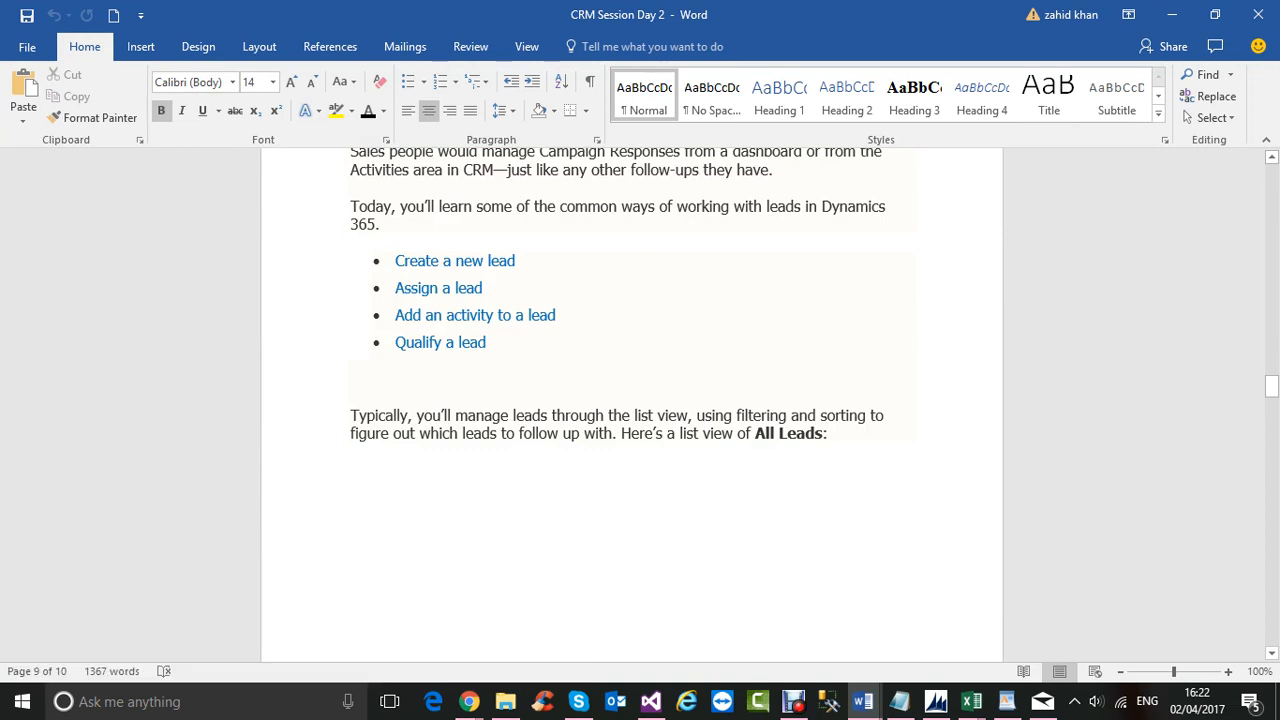
click(468, 701)
- Return to the Sales Activity Dashboard window and open the signed-in user's profile menu
mouse_move(380, 610)
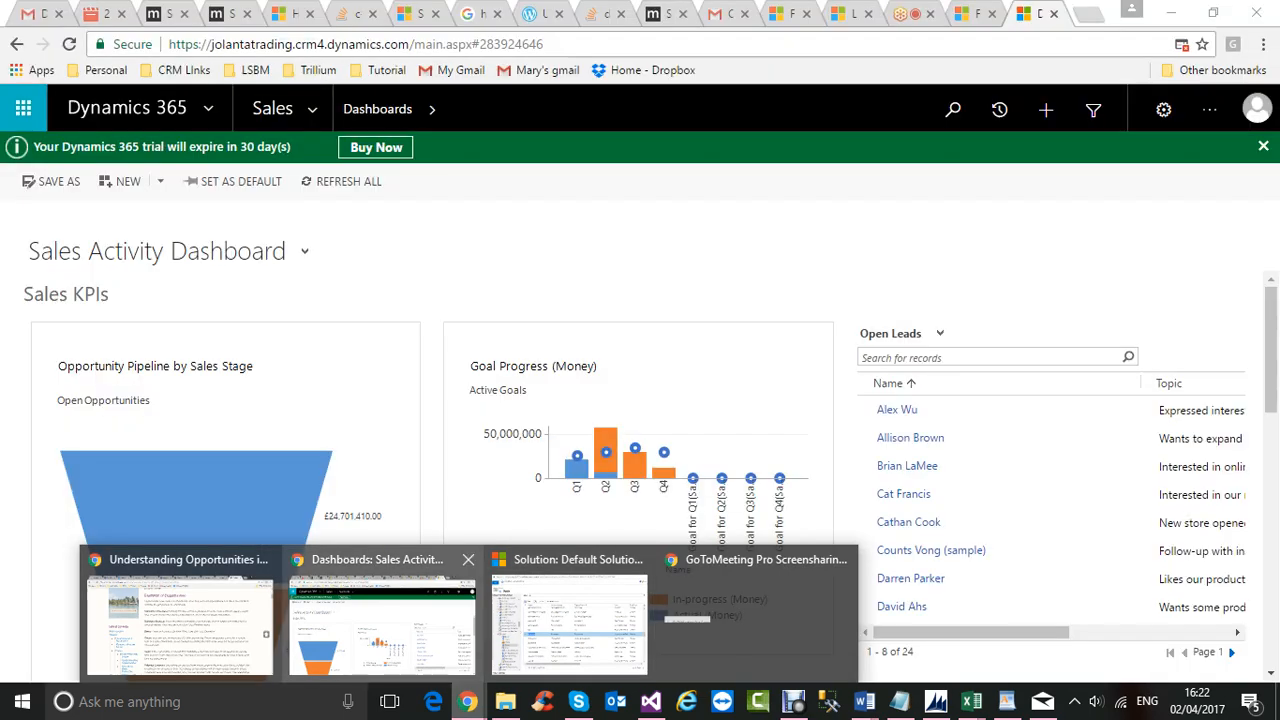
click(380, 610)
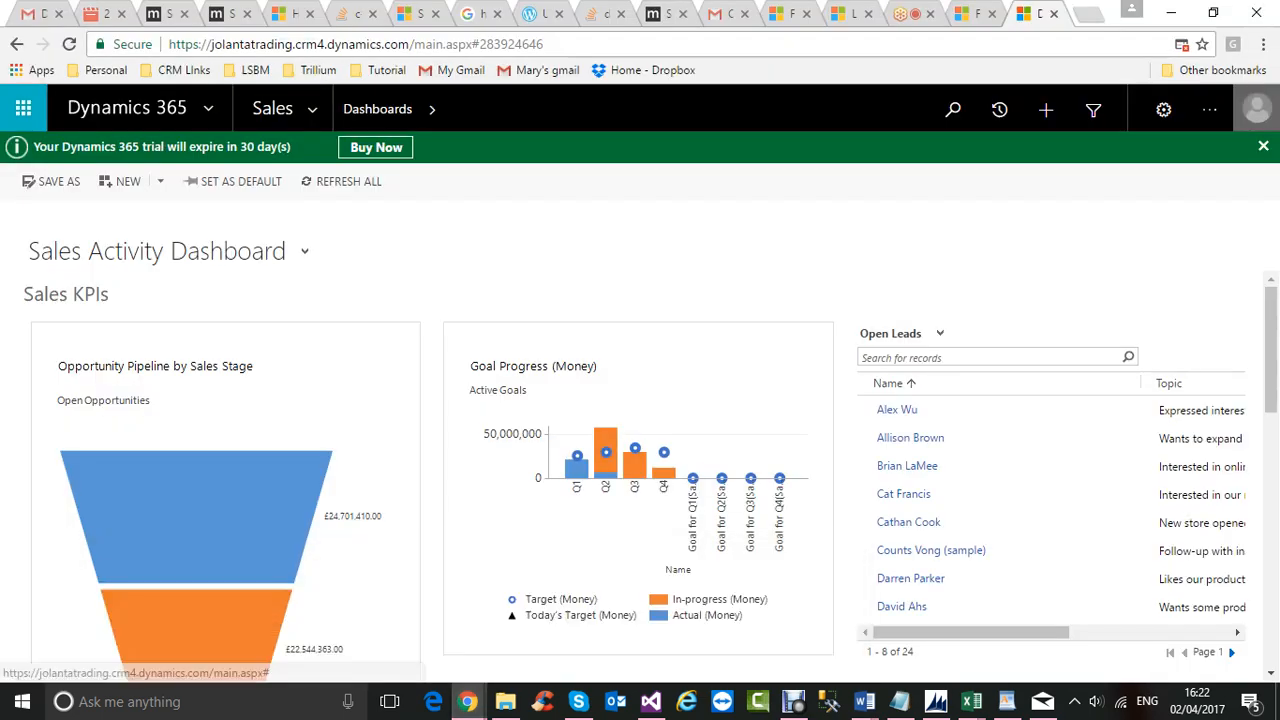
click(1256, 108)
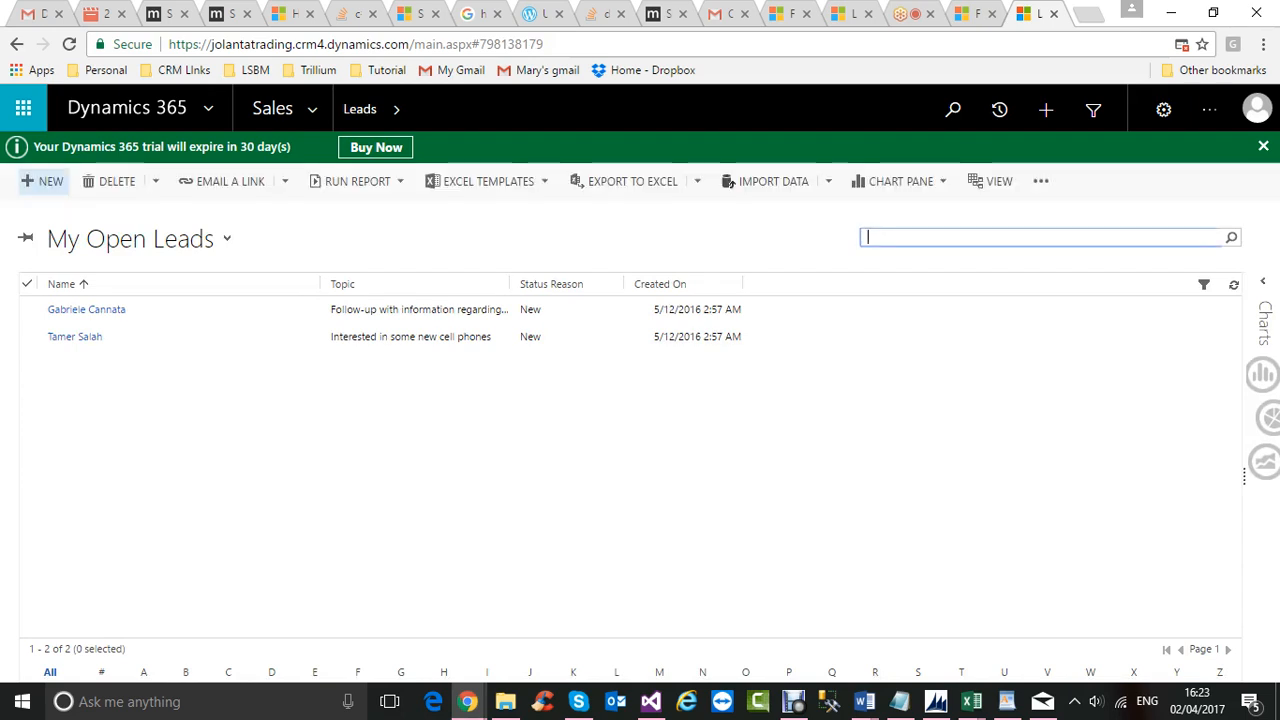
- Navigate from the leads list to the Open Opportunities list
click(40, 181)
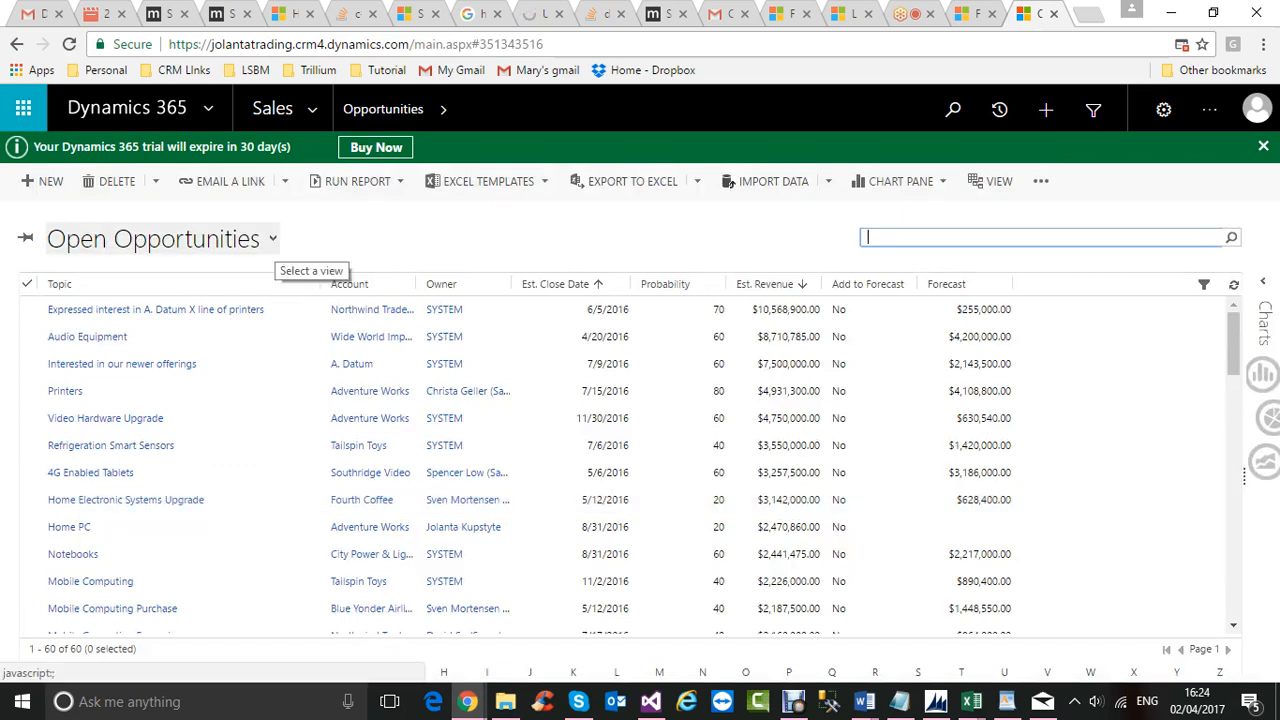
- Switch the opportunities view to All Opportunities, then to Closed Opportunities
click(272, 239)
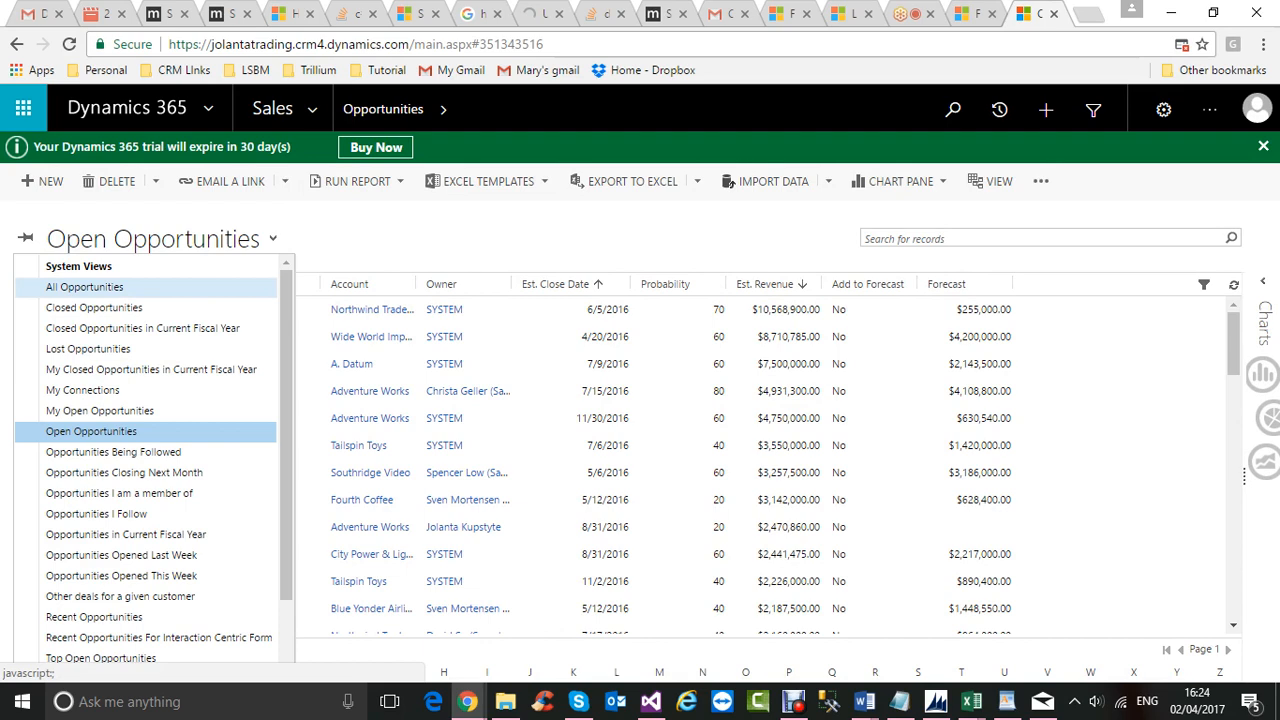
click(84, 287)
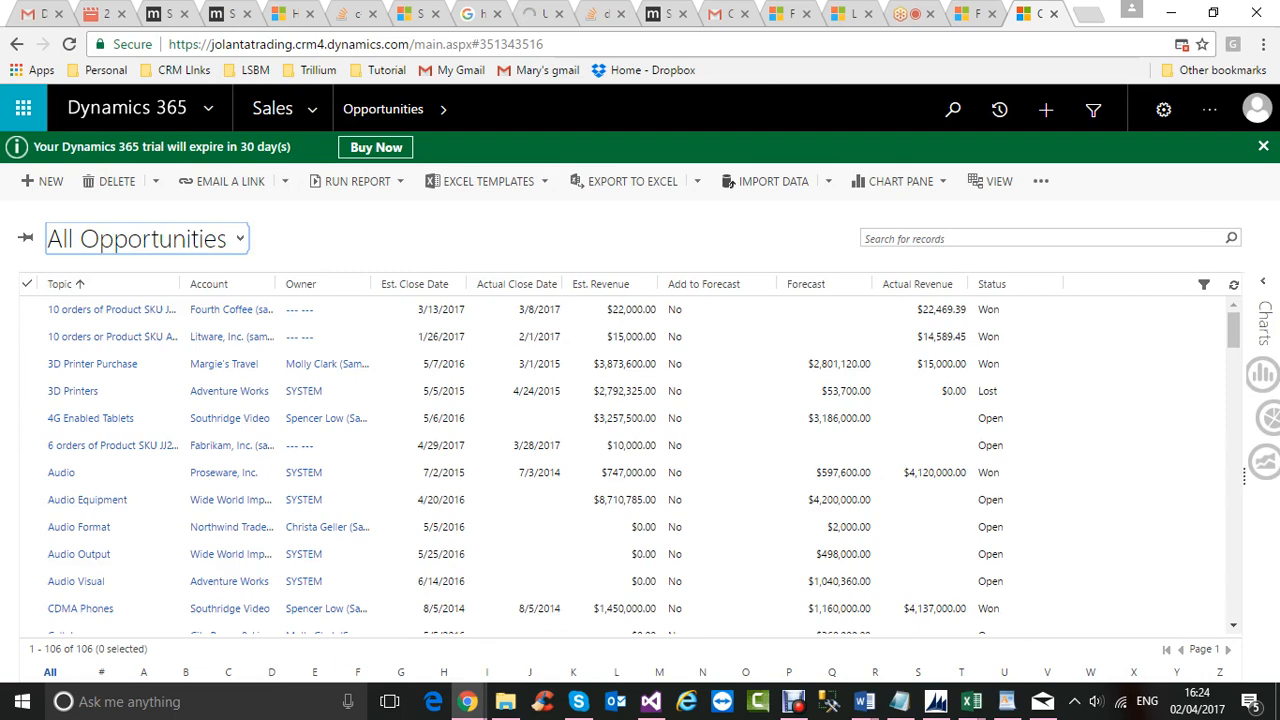
click(146, 238)
click(80, 309)
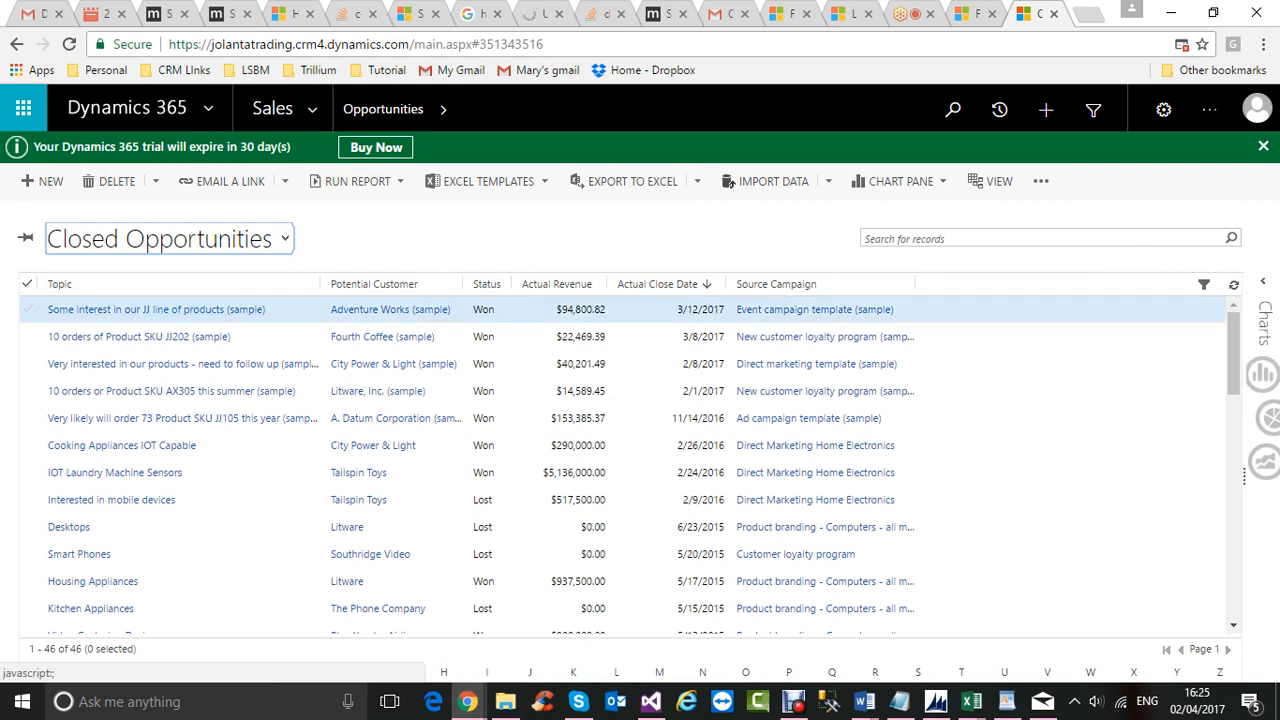
- Open the won opportunity 'Some interest in our JJ line of products (sample)'
click(156, 309)
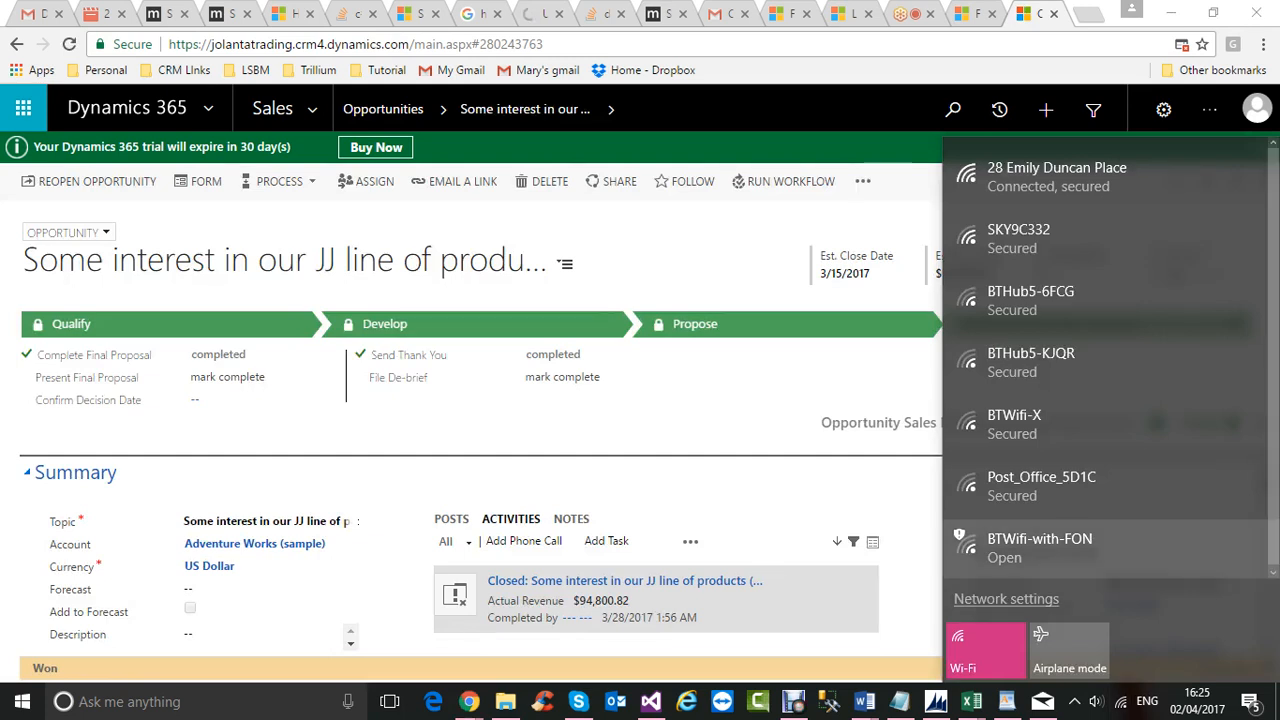
- Close and reopen the Wi-Fi network list from the tray icon
click(1121, 701)
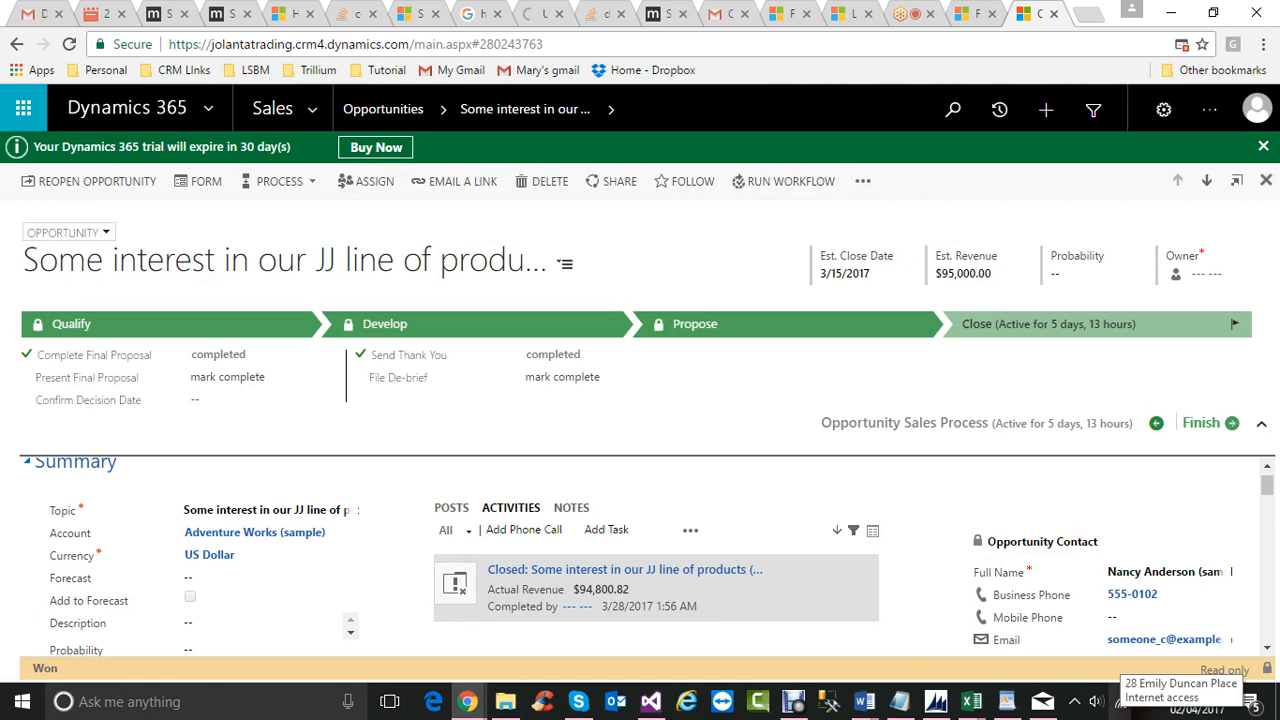
click(1121, 701)
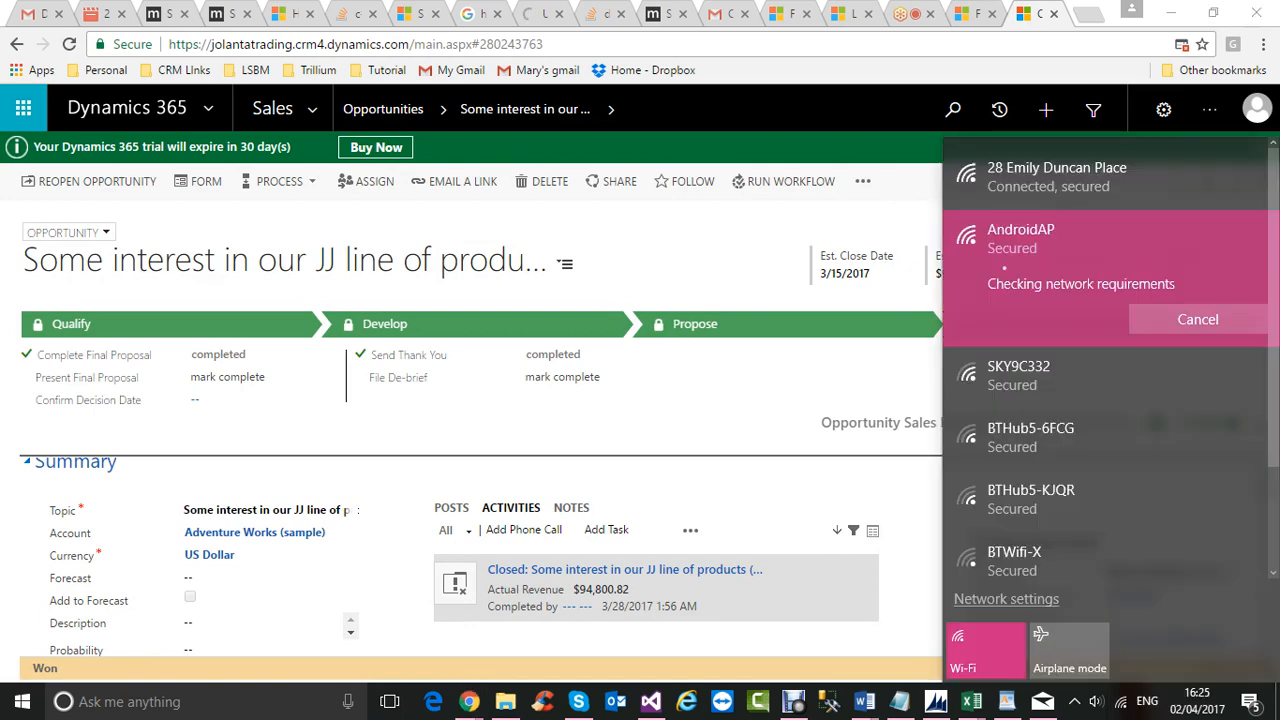
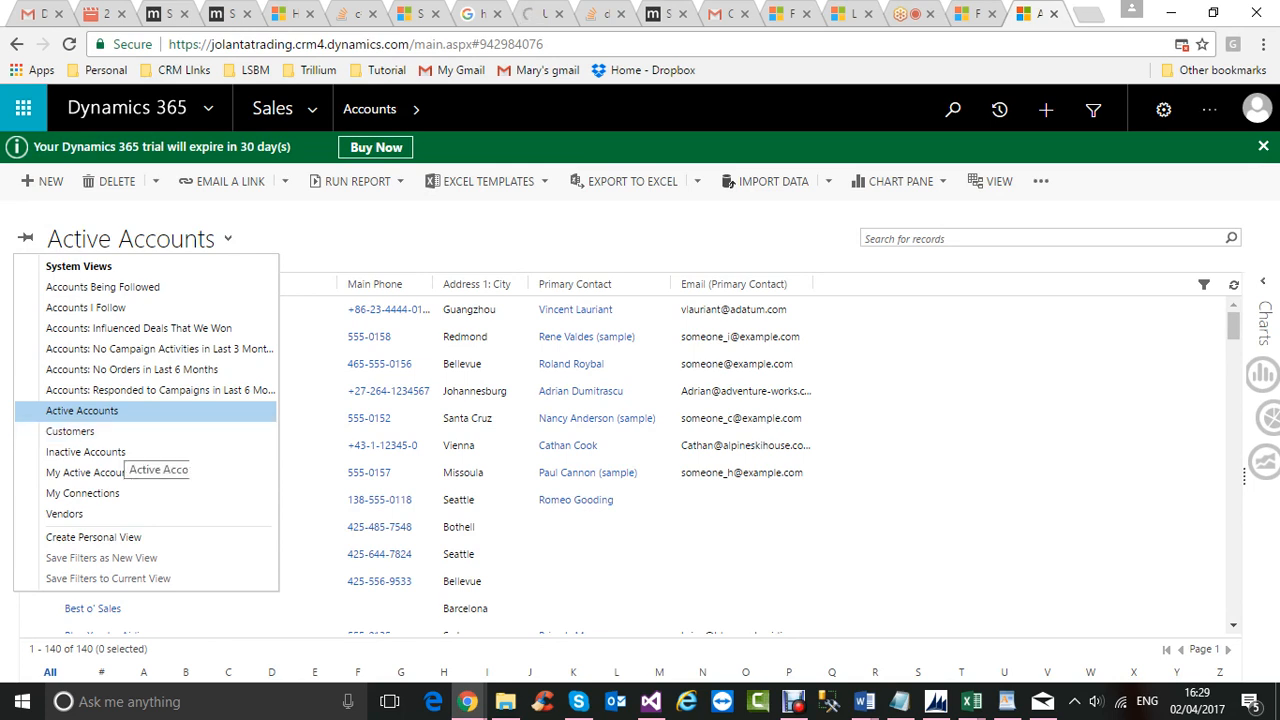
- Leave the list on Active Accounts and open the A. Datum account record
click(120, 411)
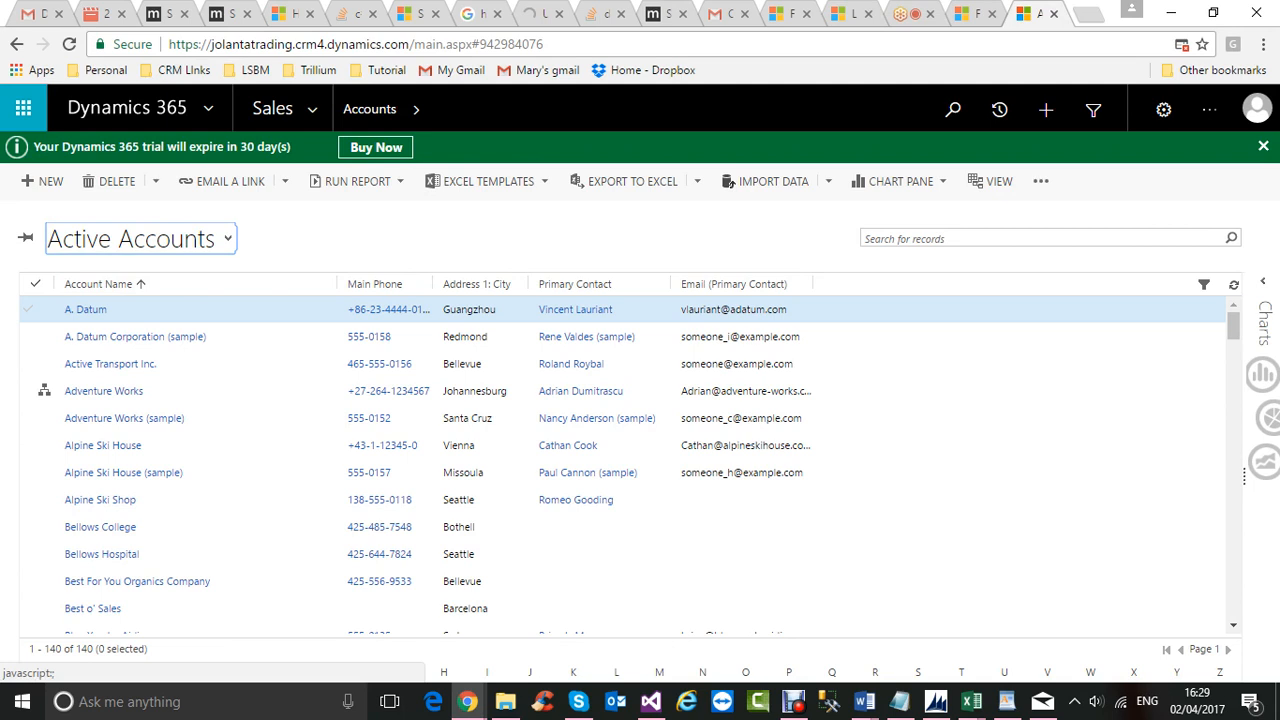
click(85, 309)
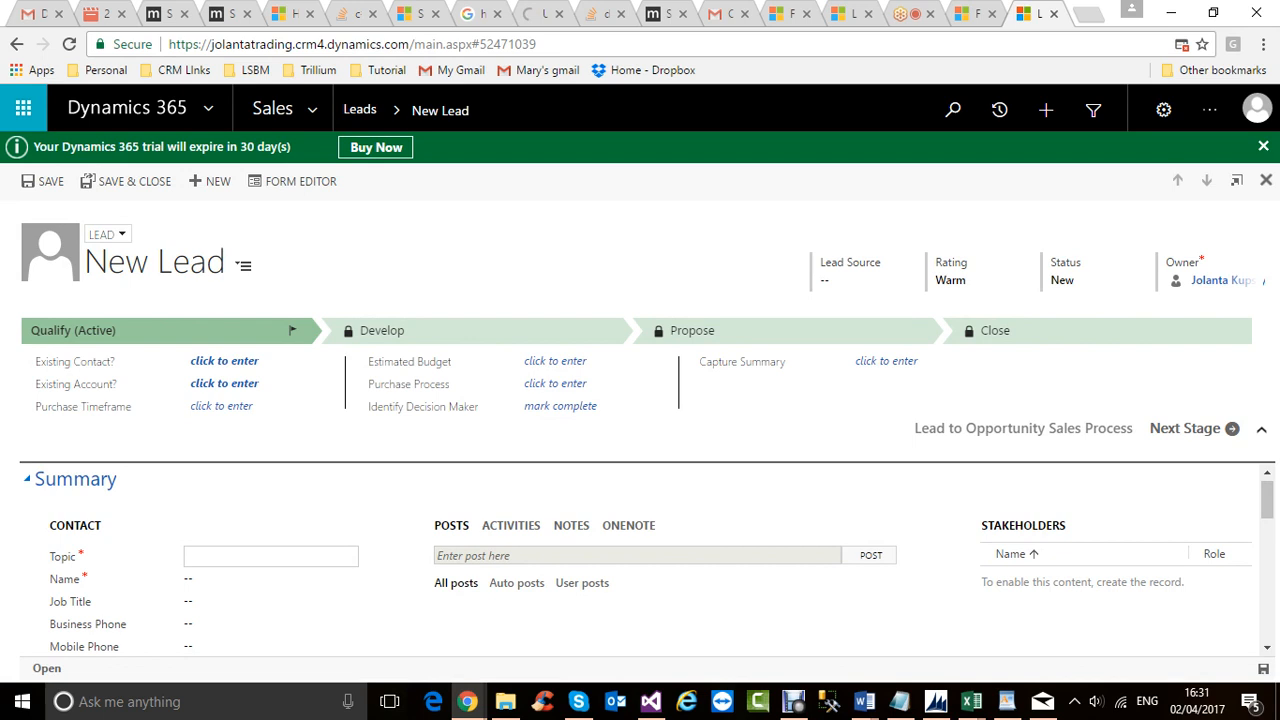
key(super+alt+d)
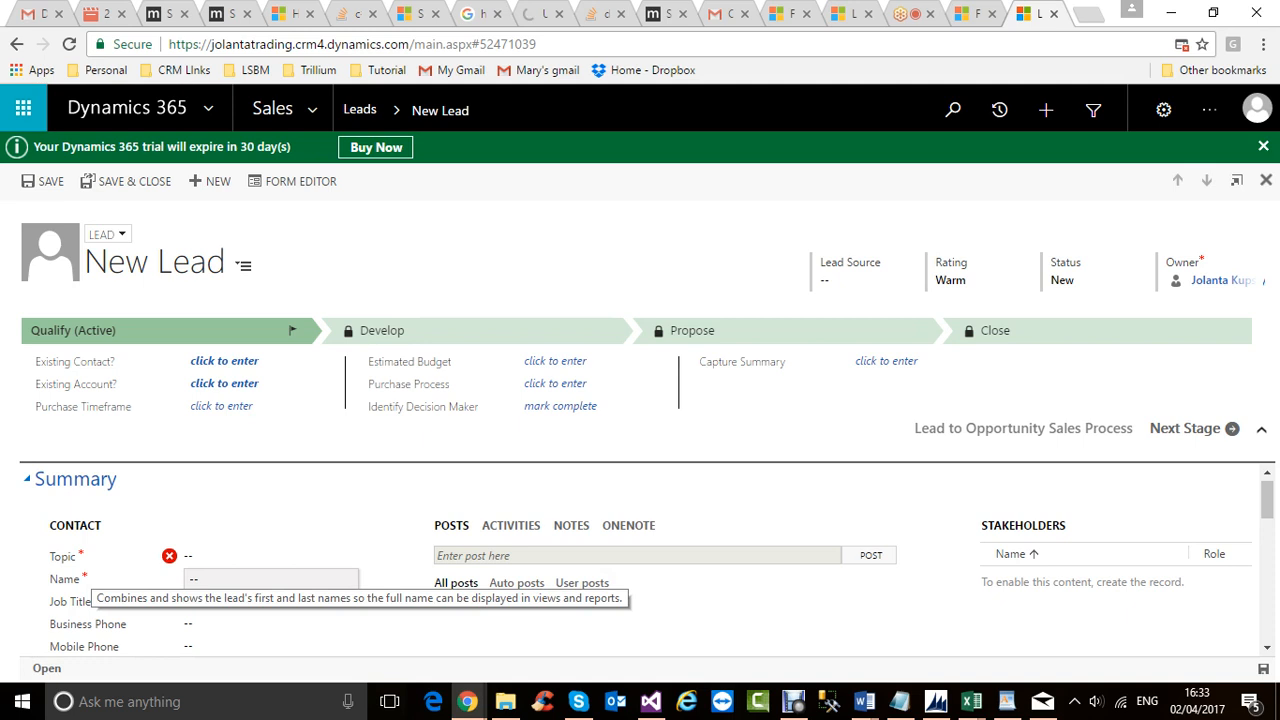
scroll(640, 560, down, 1)
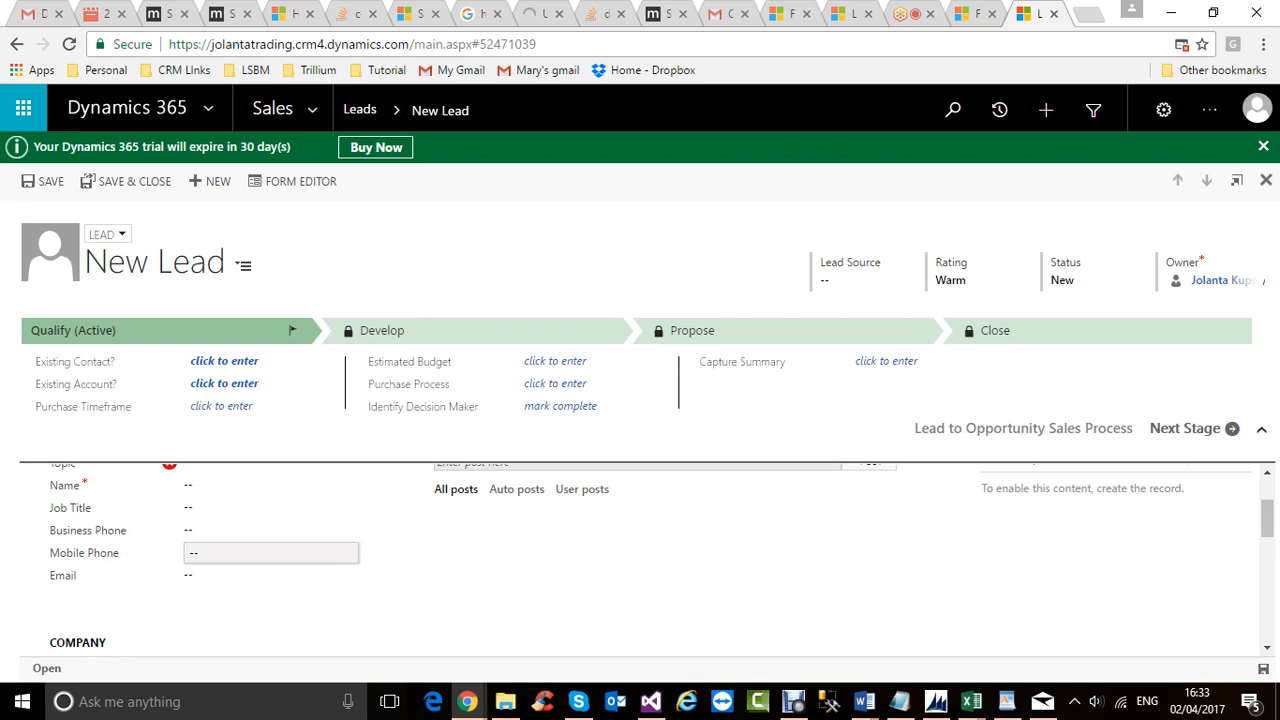
scroll(270, 555, down, 5)
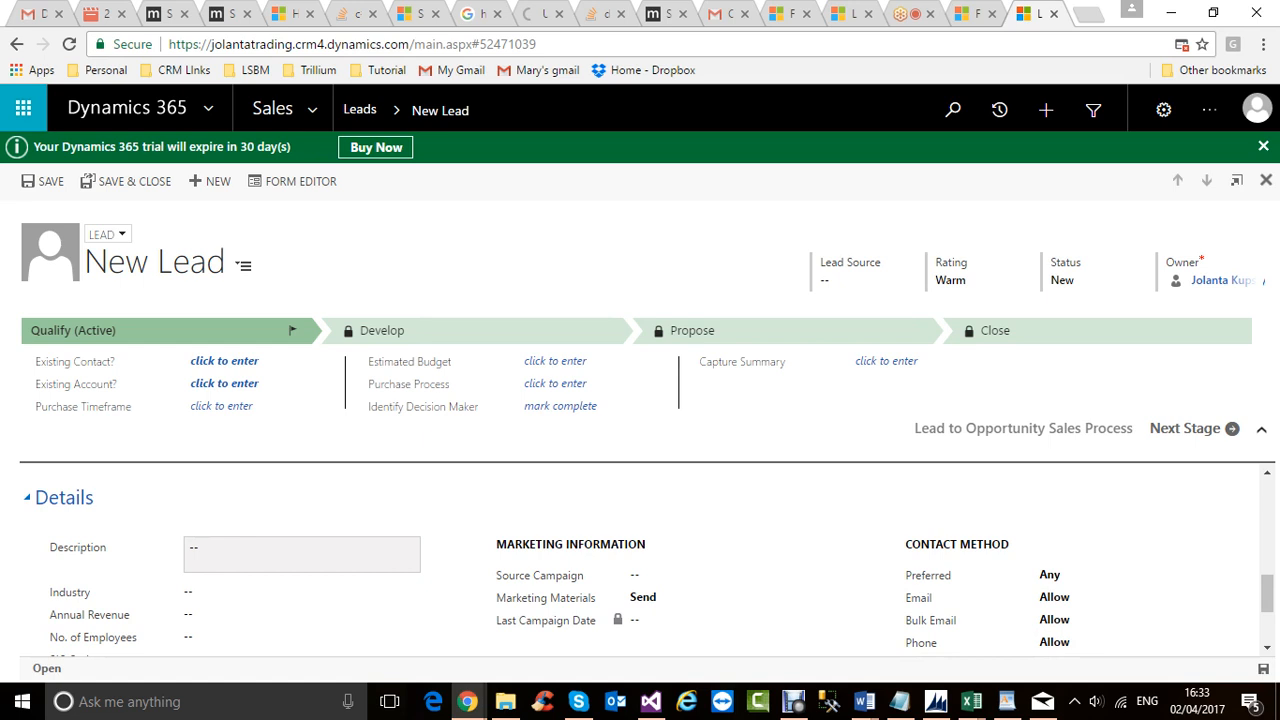
scroll(640, 560, down, 2)
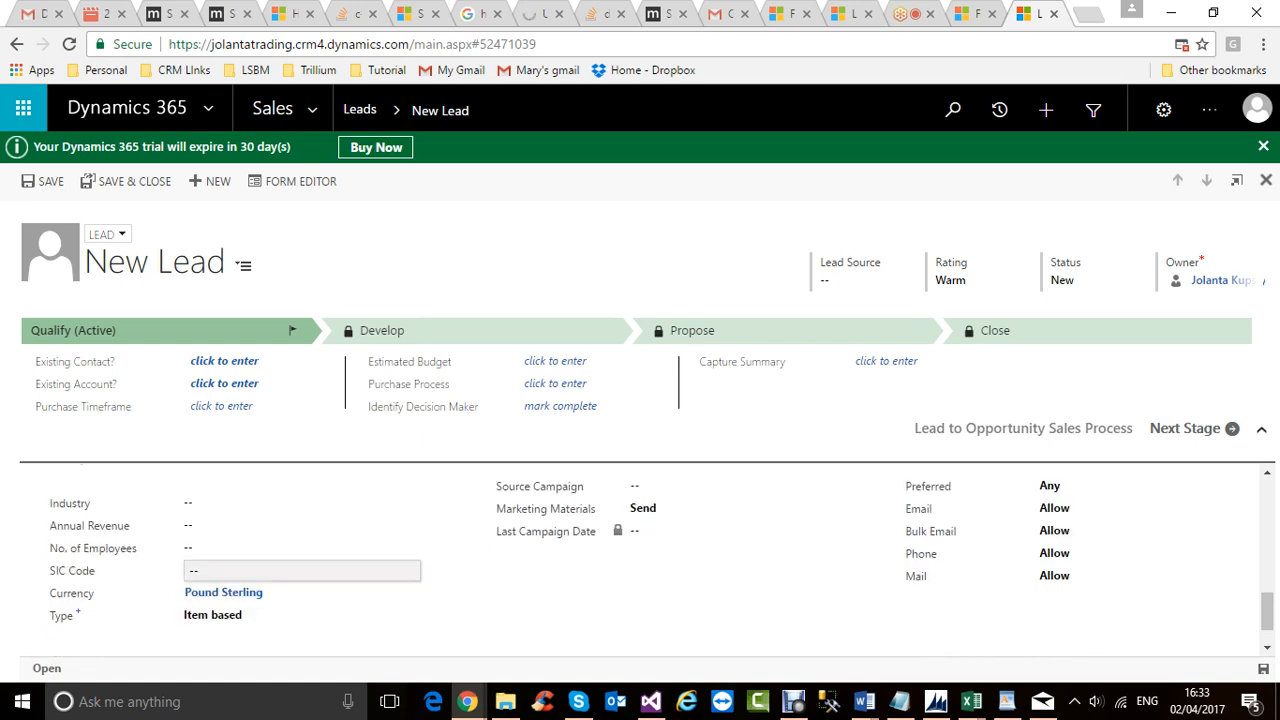
scroll(300, 570, up, 8)
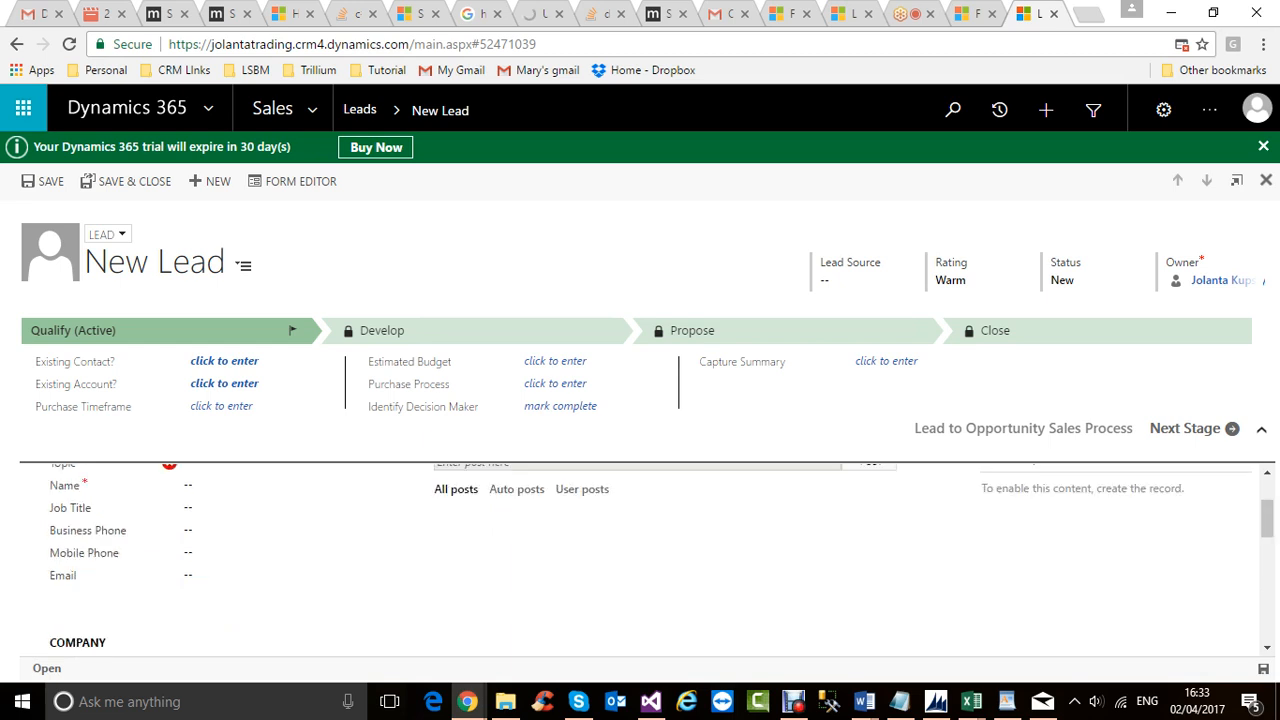
scroll(200, 585, up, 2)
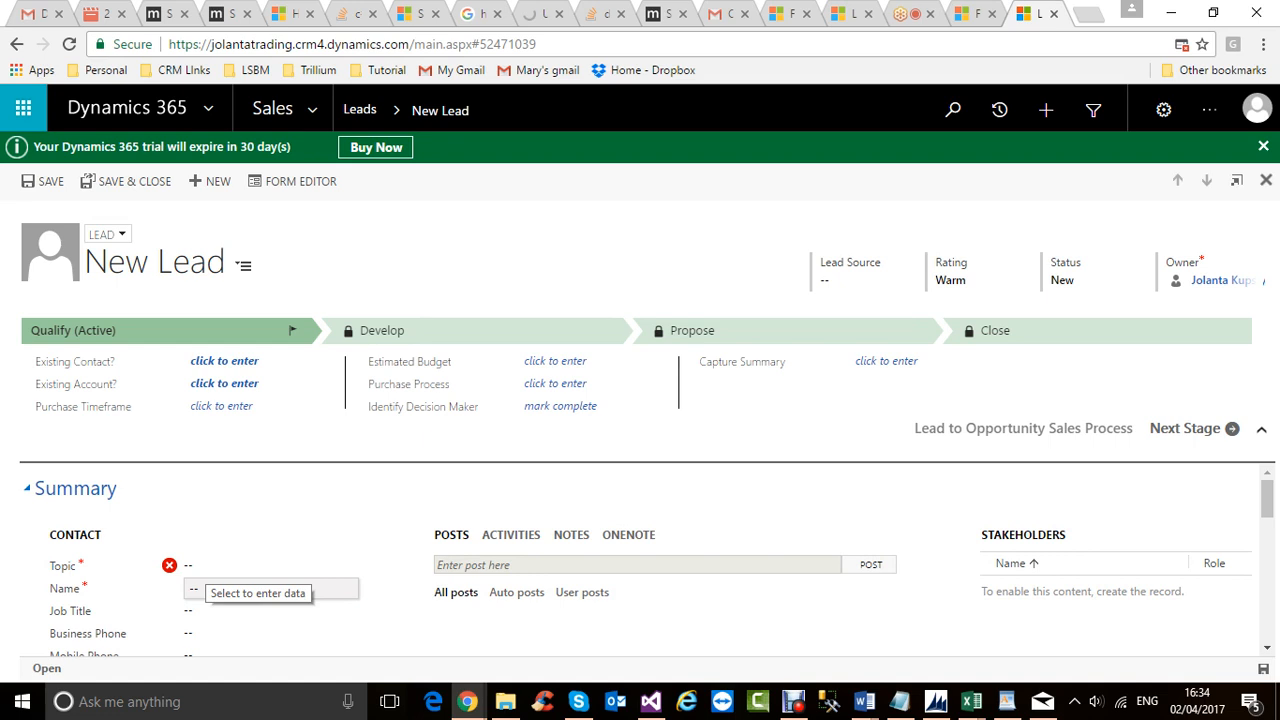
scroll(270, 600, down, 1)
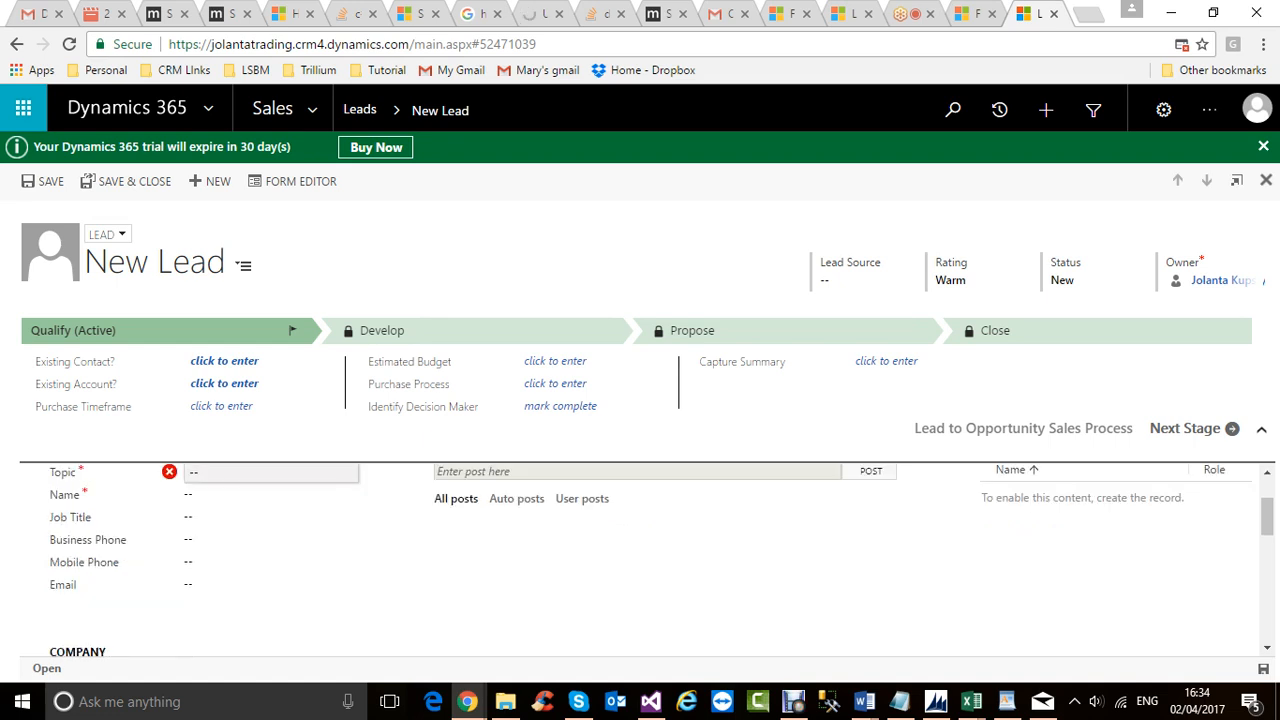
- Enter 'London Fair of New product 2017' as the new lead's Topic
click(208, 473)
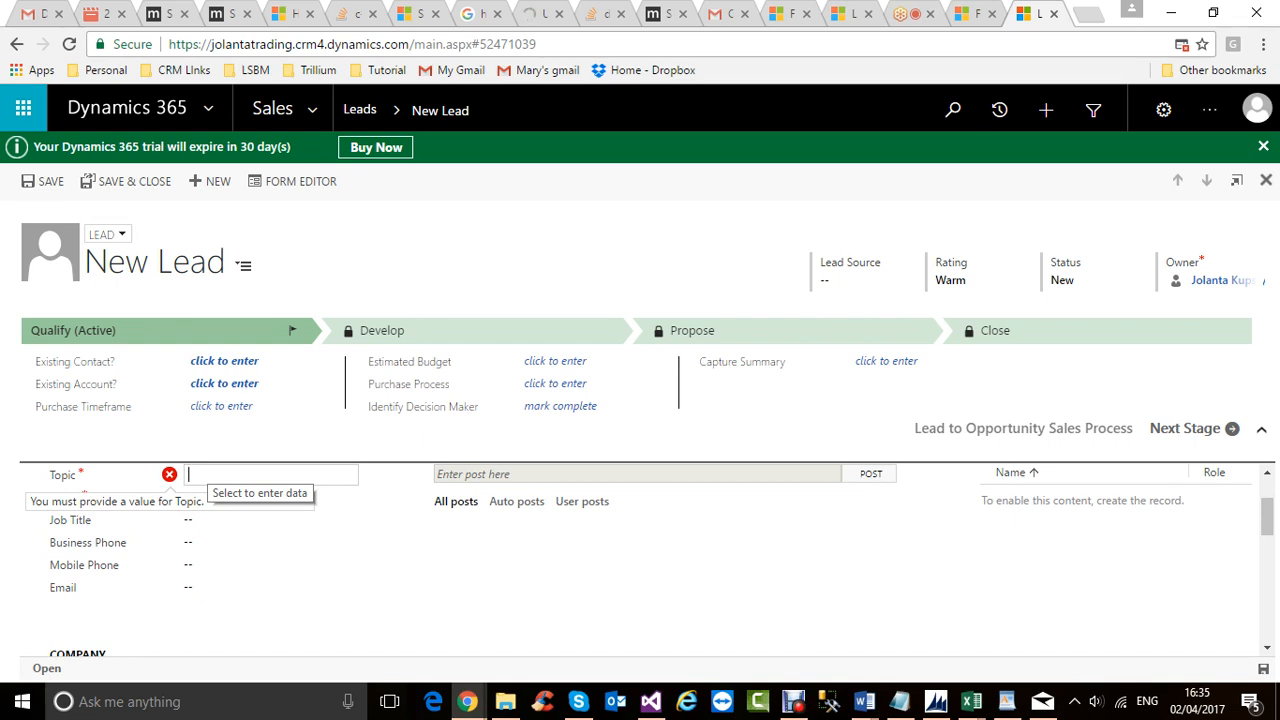
text(London F)
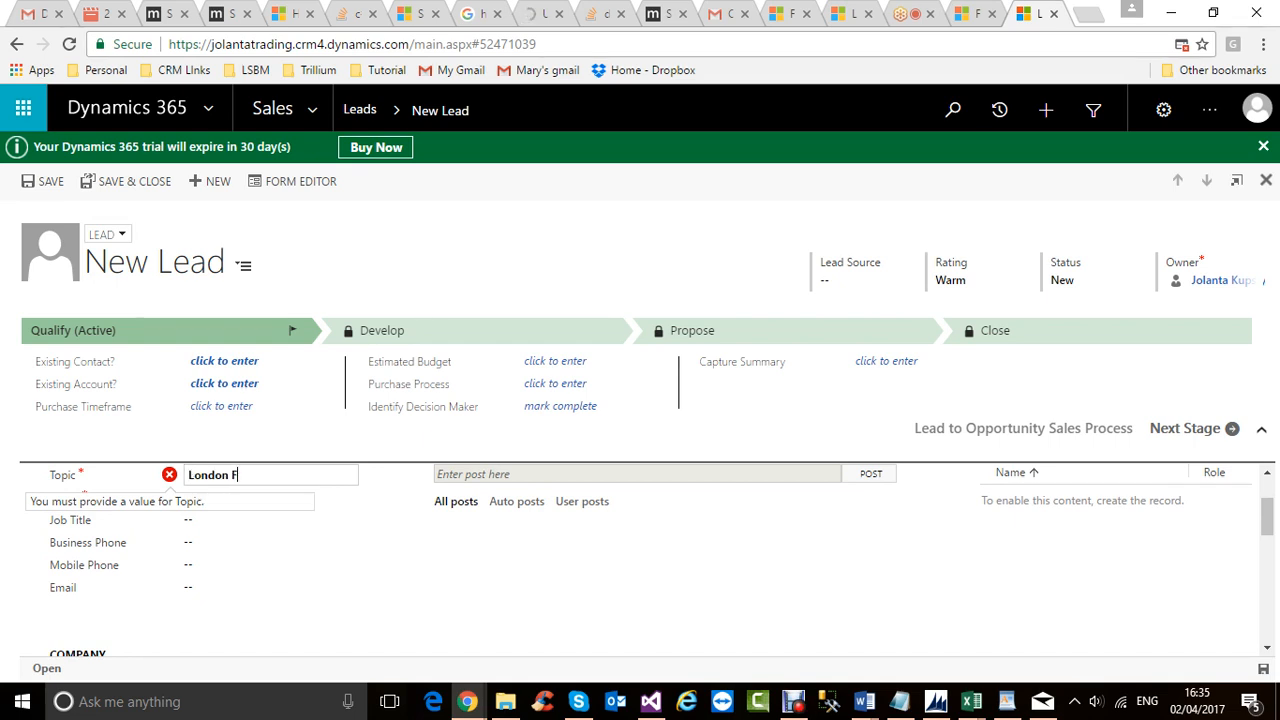
text(air of New product 2017)
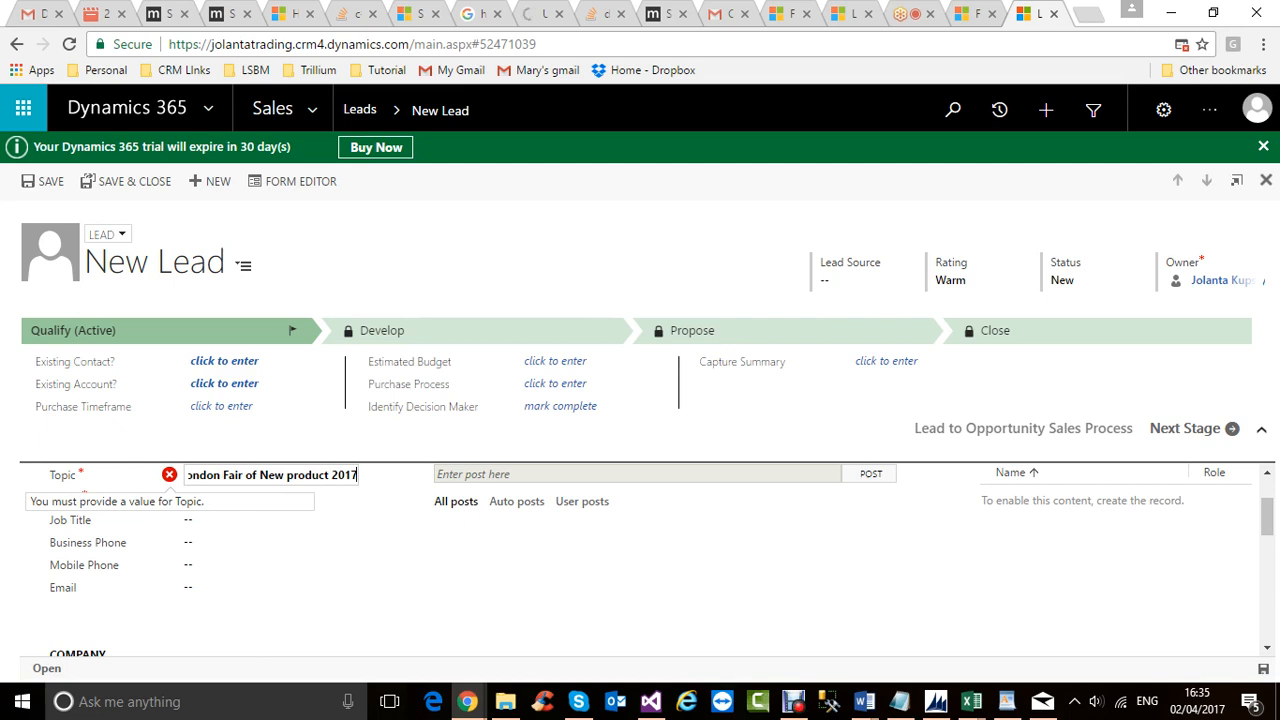
key(Tab)
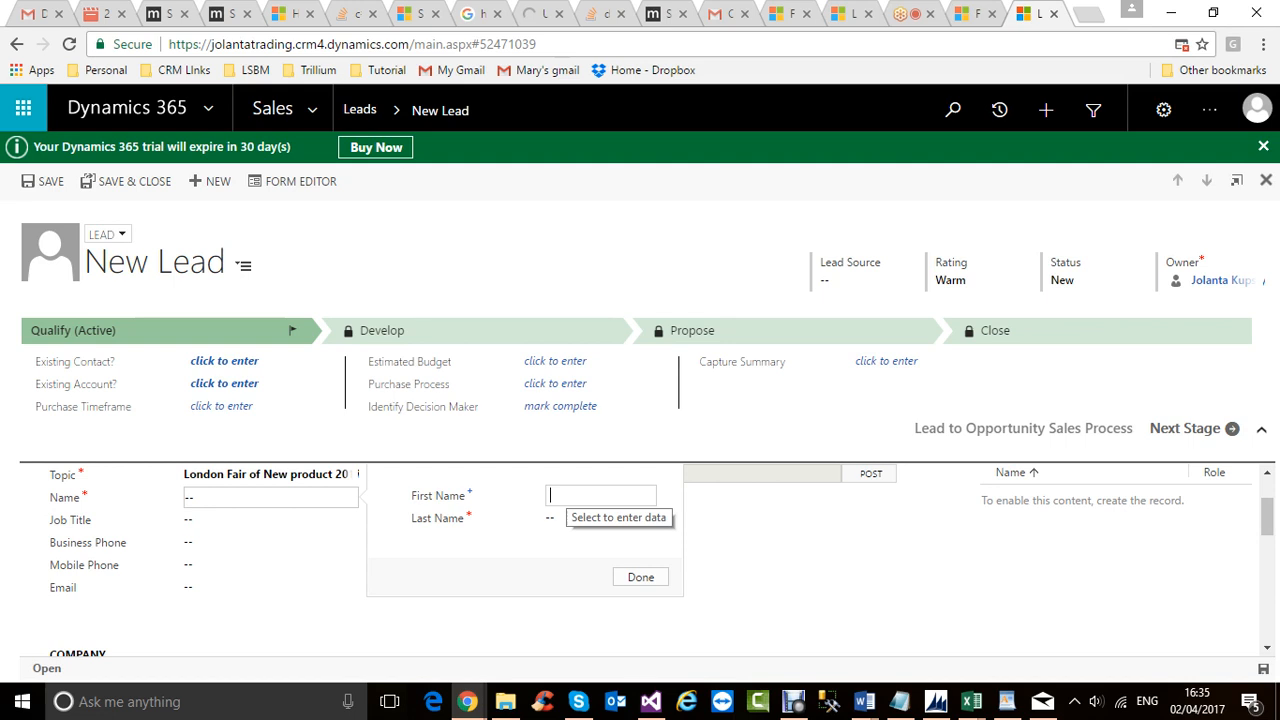
- Fill in the lead's first and last name in the Name panel and confirm
text(Abc)
key(Tab)
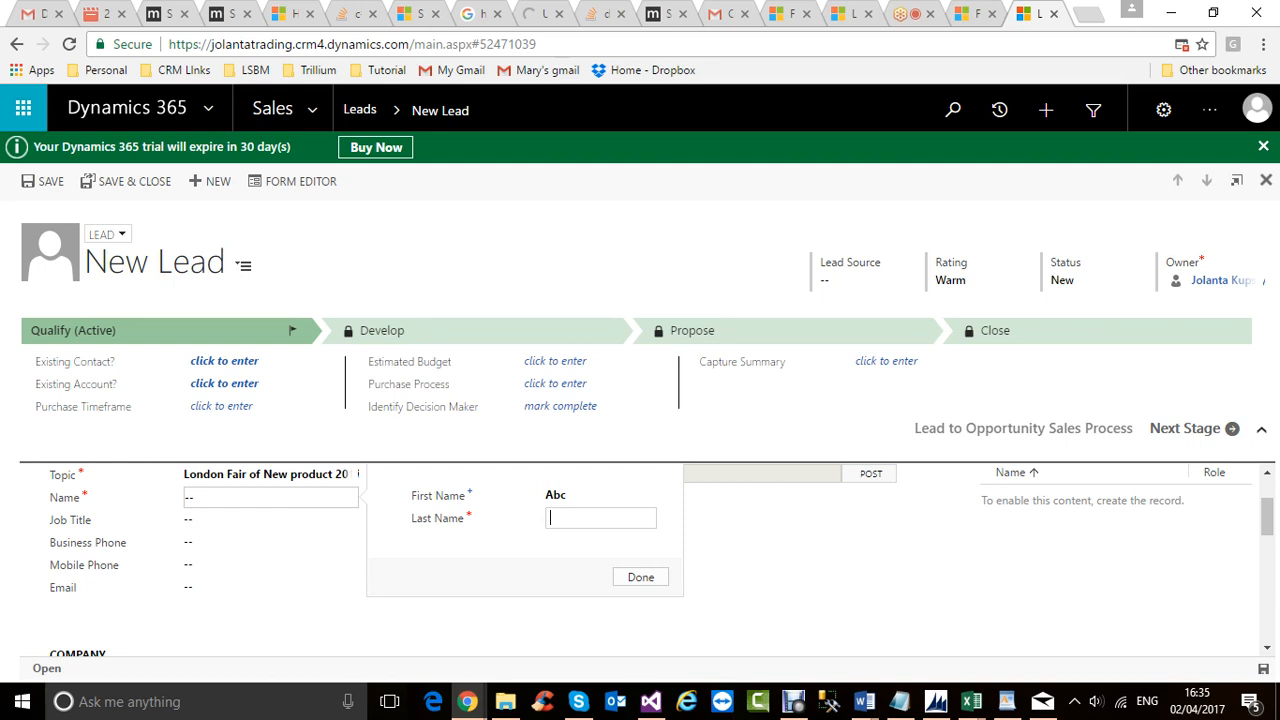
text(xyz)
key(Tab)
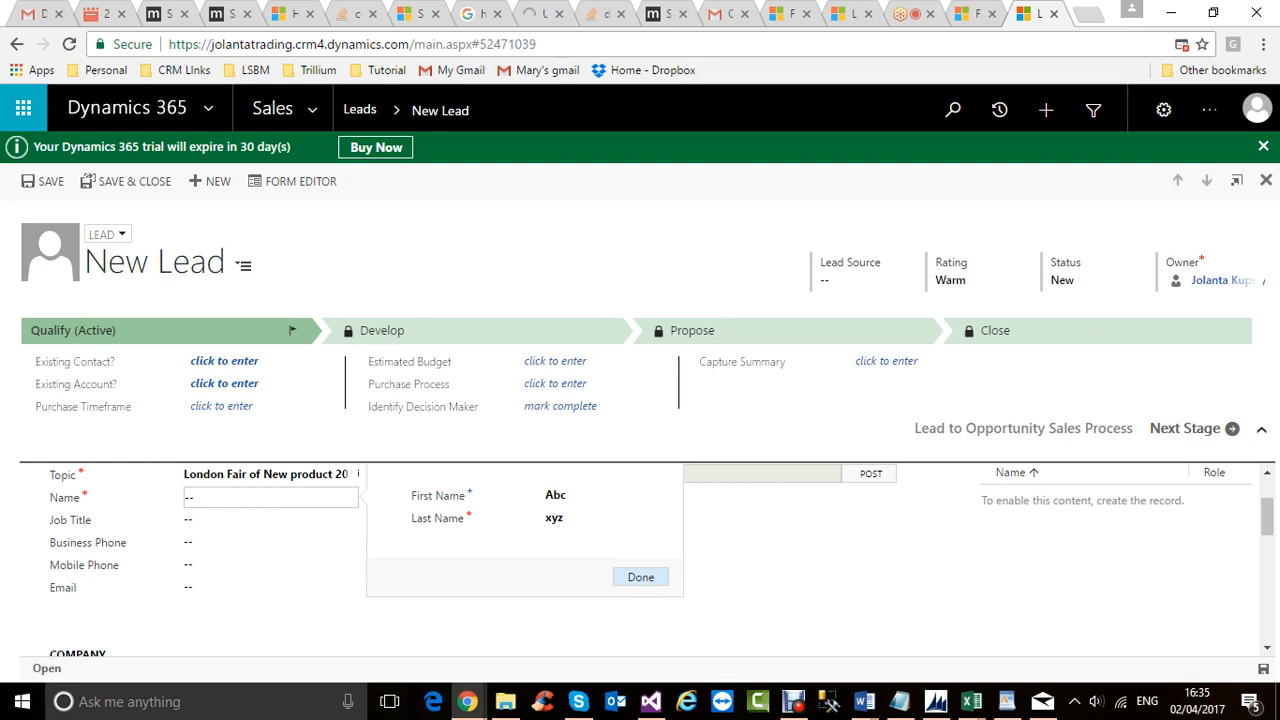
key(Return)
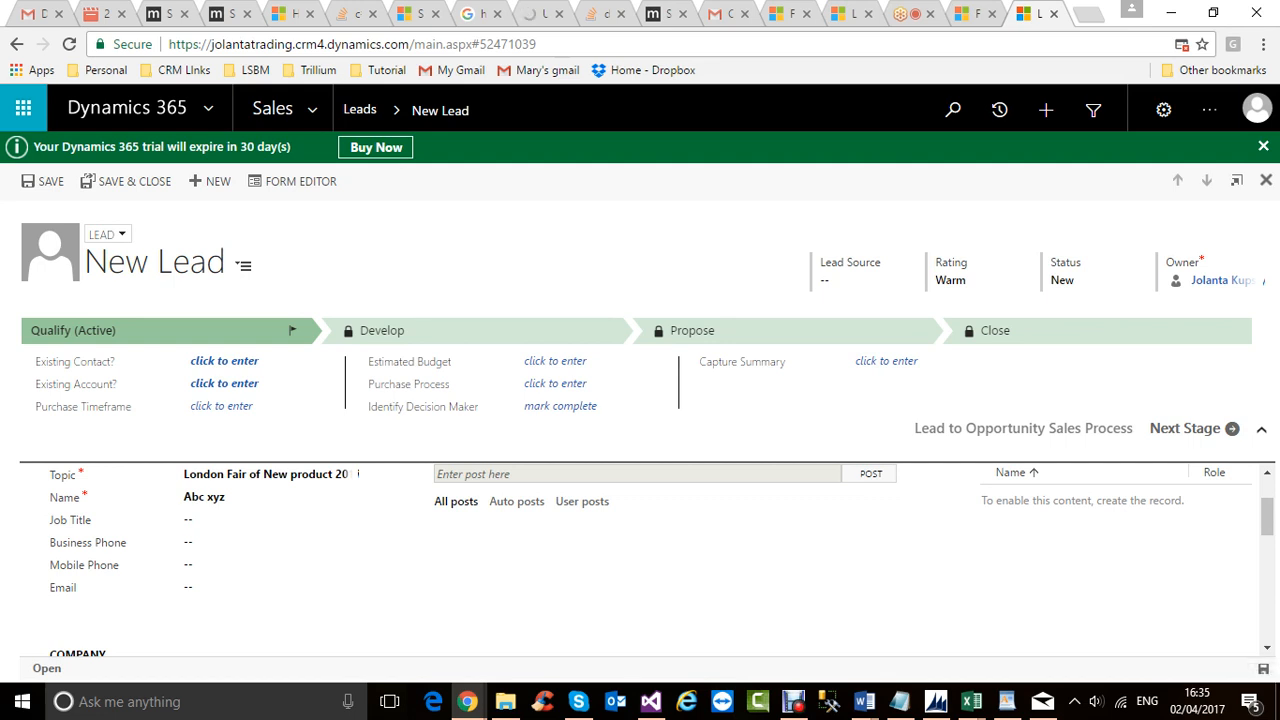
- Save the new lead record and bring up the Sales navigation menu
click(1263, 669)
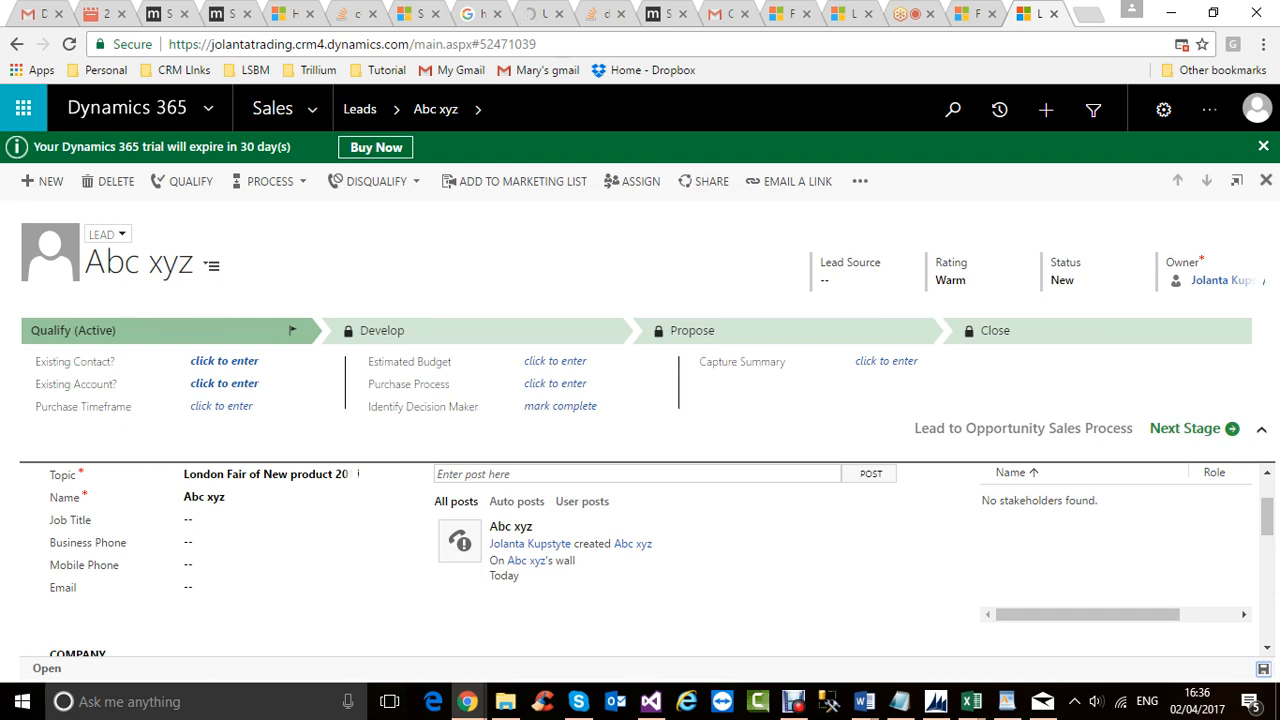
click(312, 108)
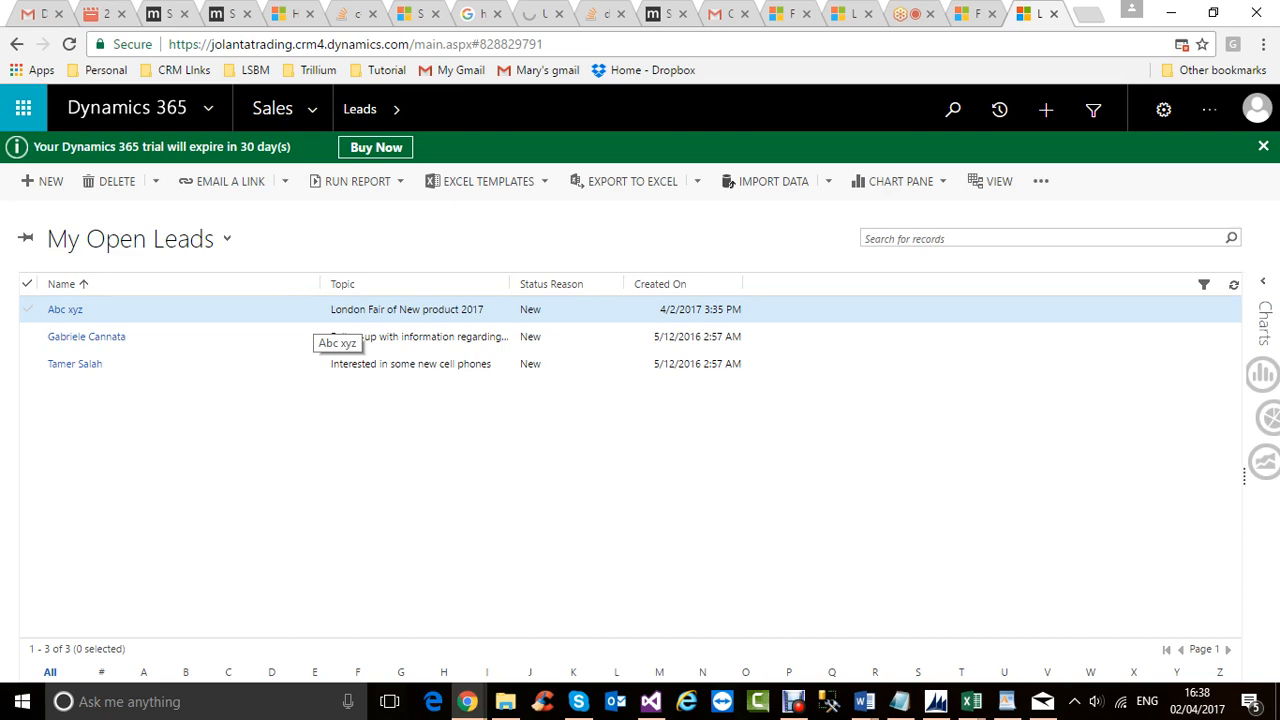
- Open the London Fair of New product 2017 lead from My Open Leads
double_click(318, 314)
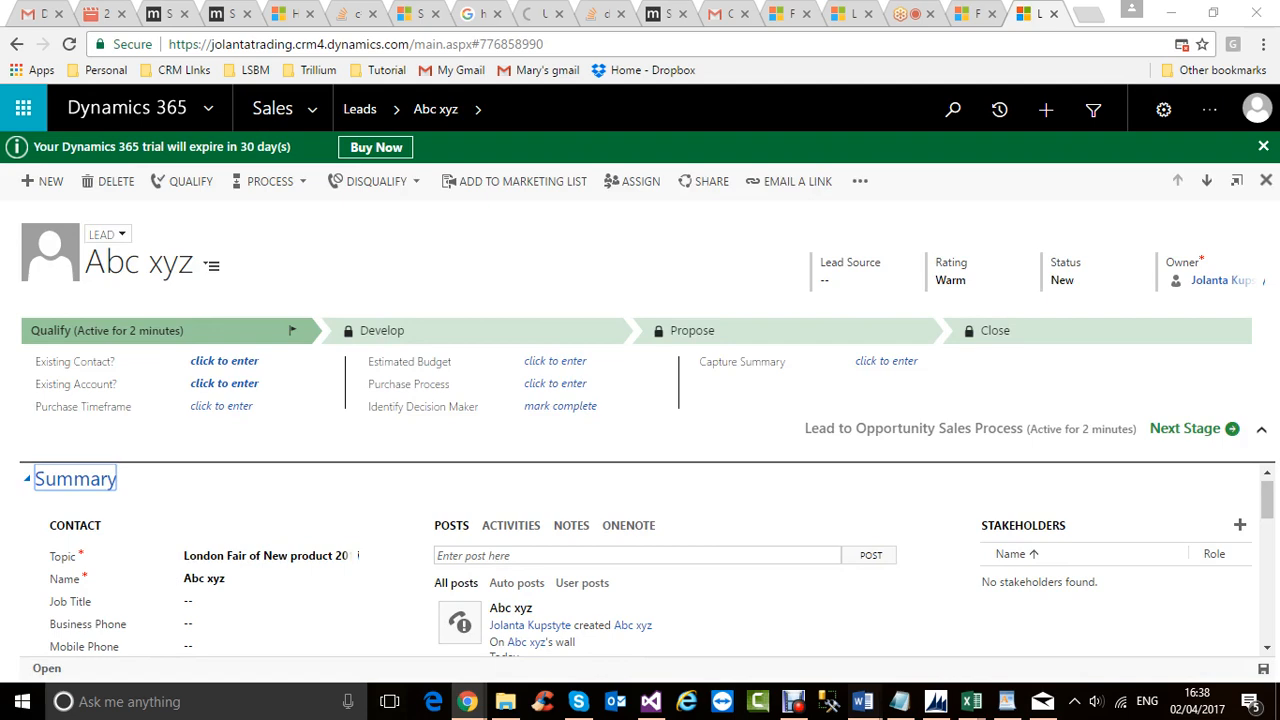
- Switch to the CRM Session Day 2 notes in Word
key(alt+Tab)
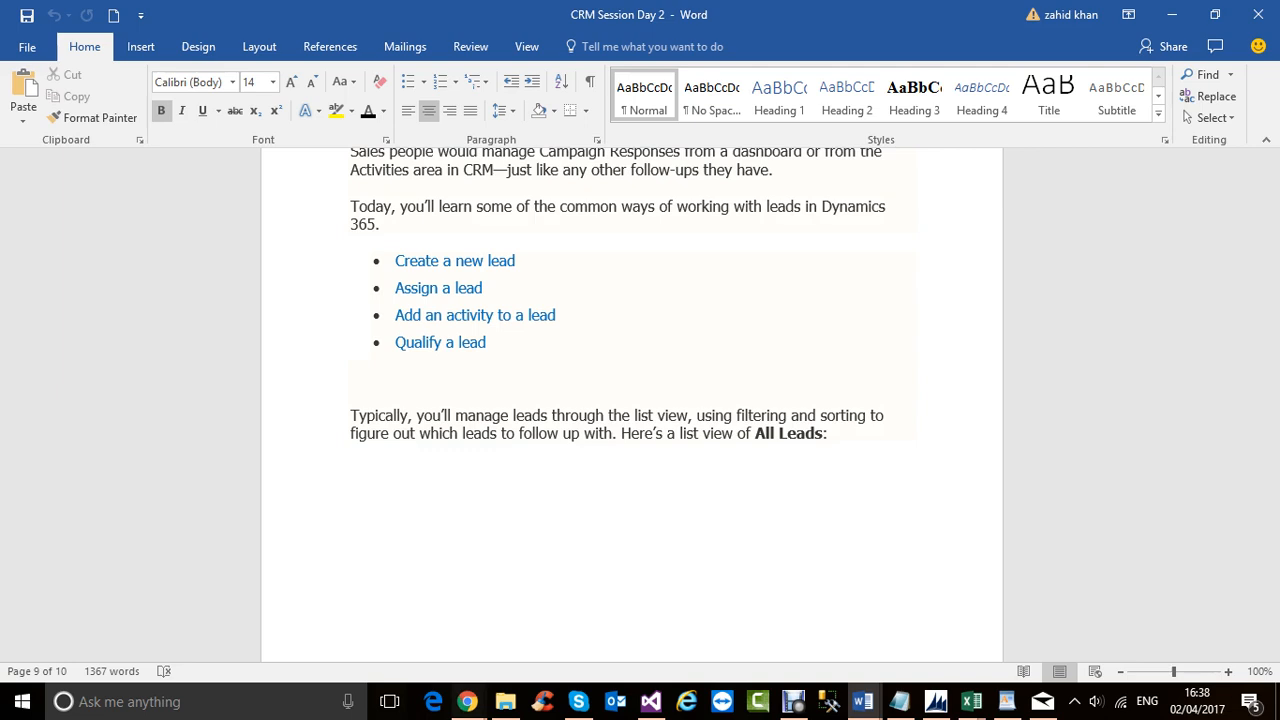
- Switch back to the London Fair lead record in Chrome
key(alt+Tab)
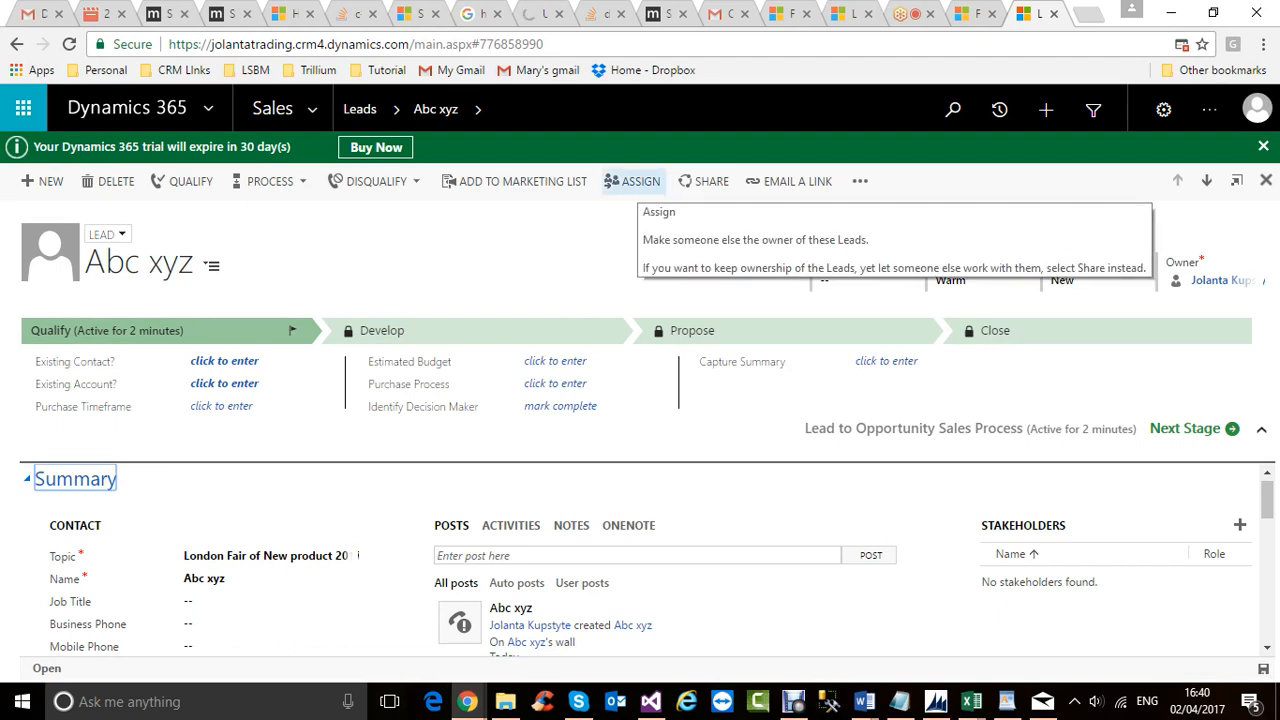
- Open the Assign Lead dialog and set Assign to 'User or team' instead of Me
click(636, 181)
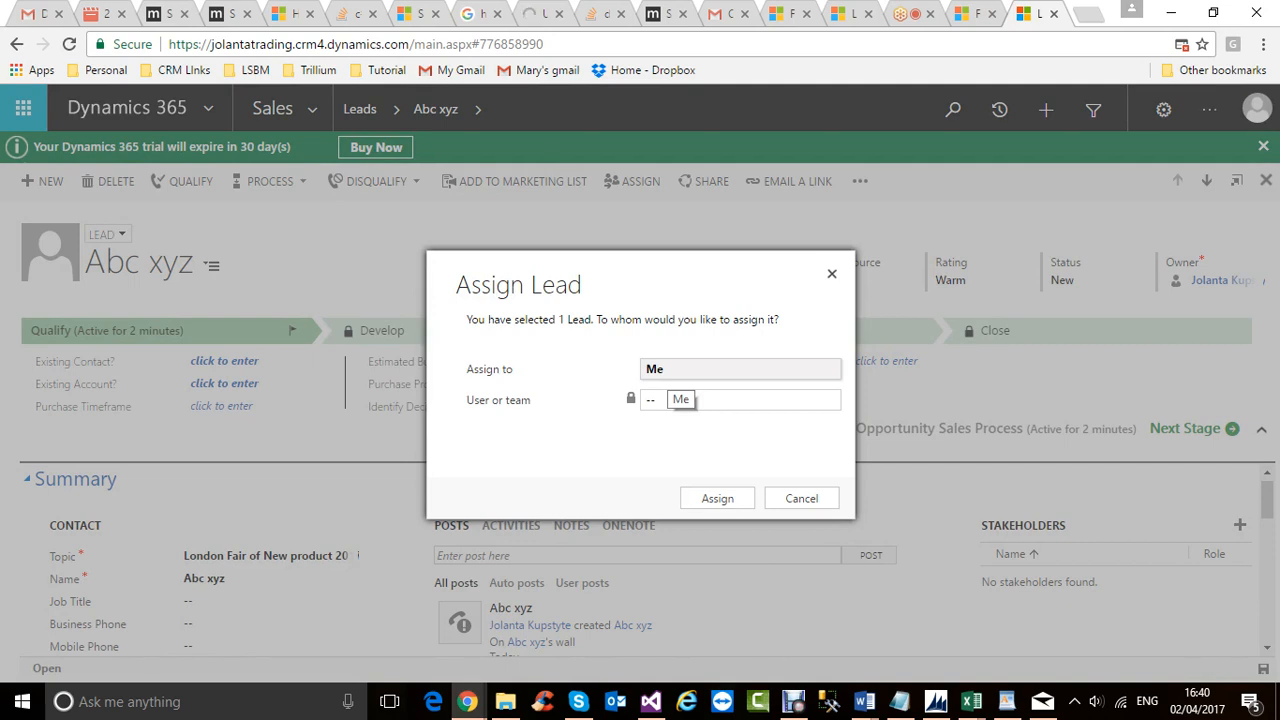
click(669, 370)
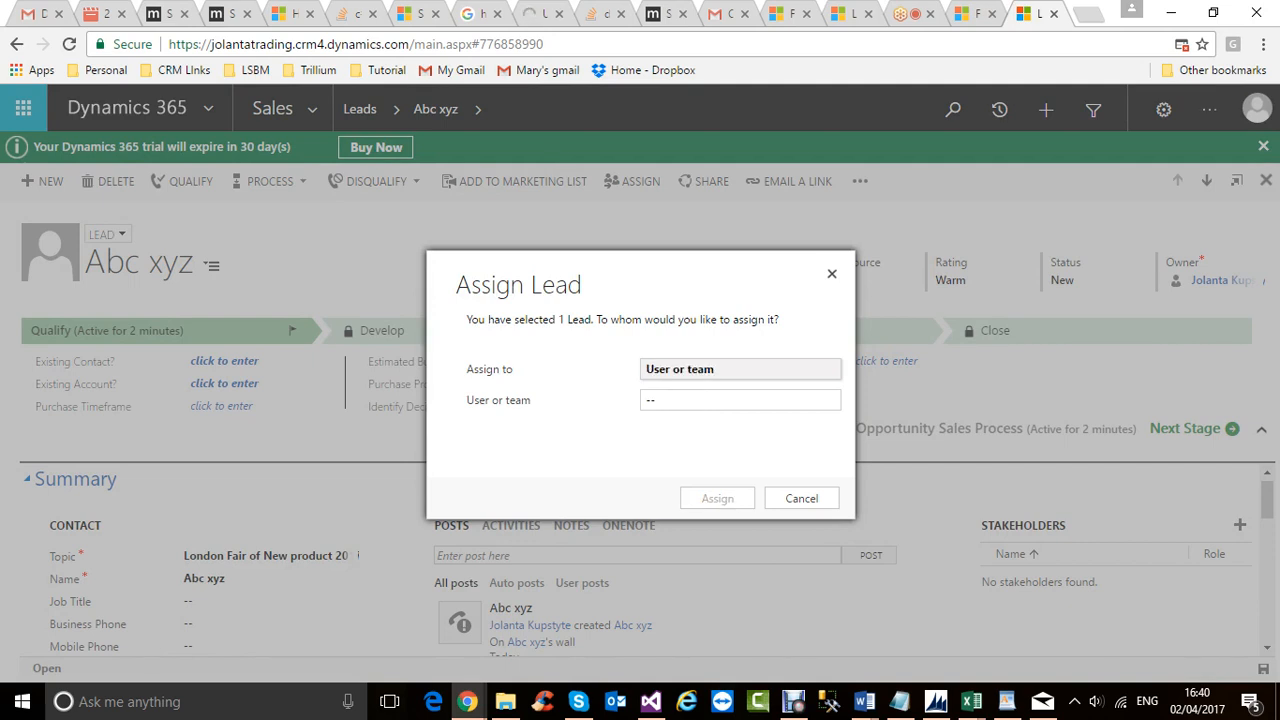
click(678, 371)
click(678, 371)
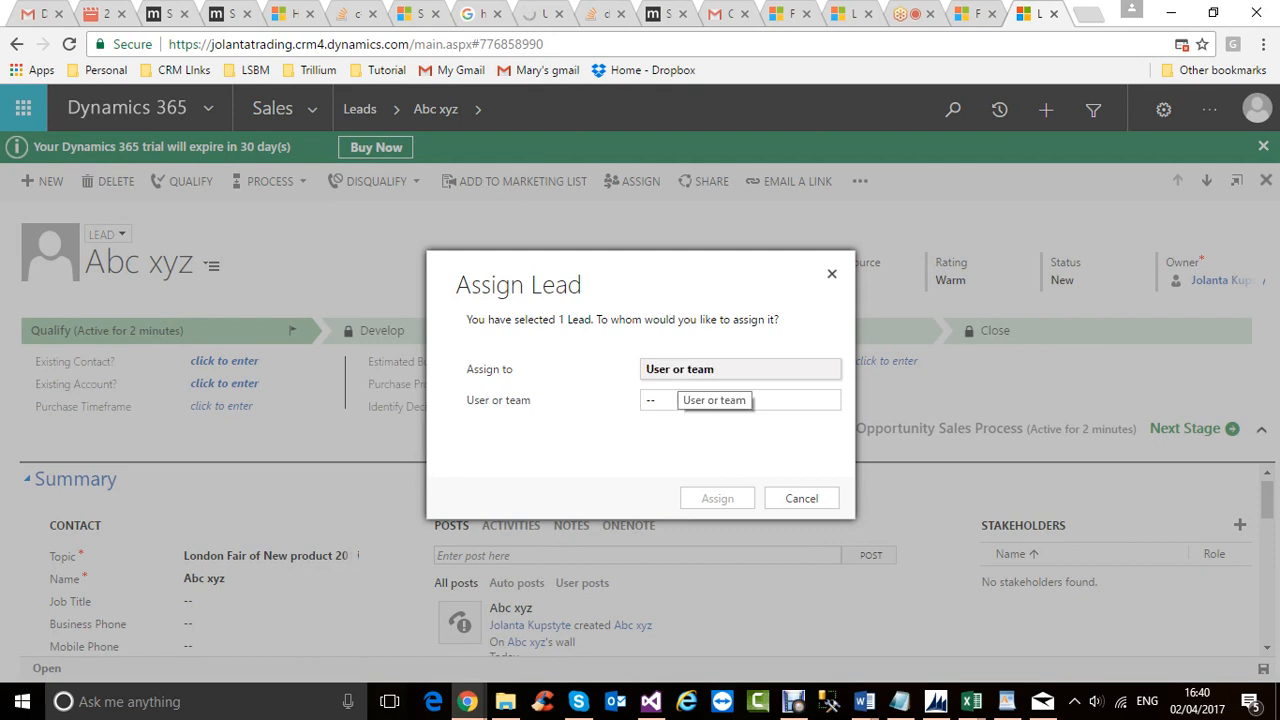
click(682, 371)
click(678, 371)
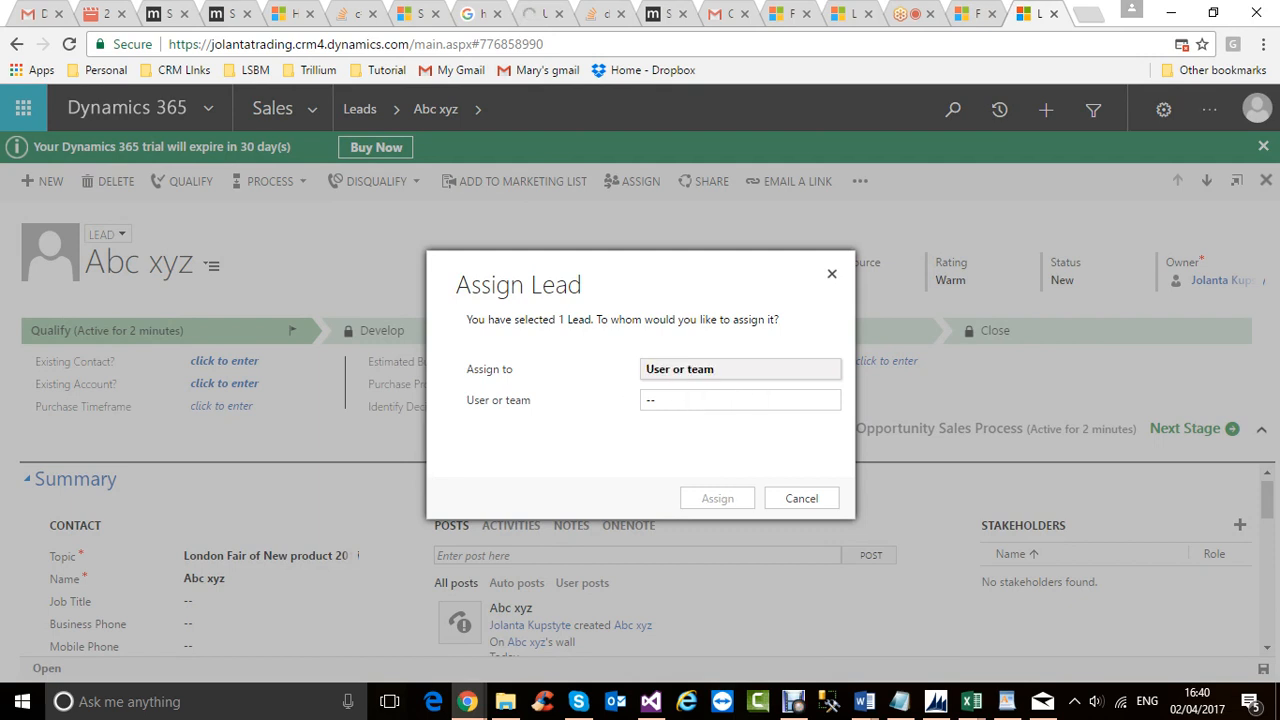
click(678, 371)
click(678, 371)
click(730, 371)
click(712, 370)
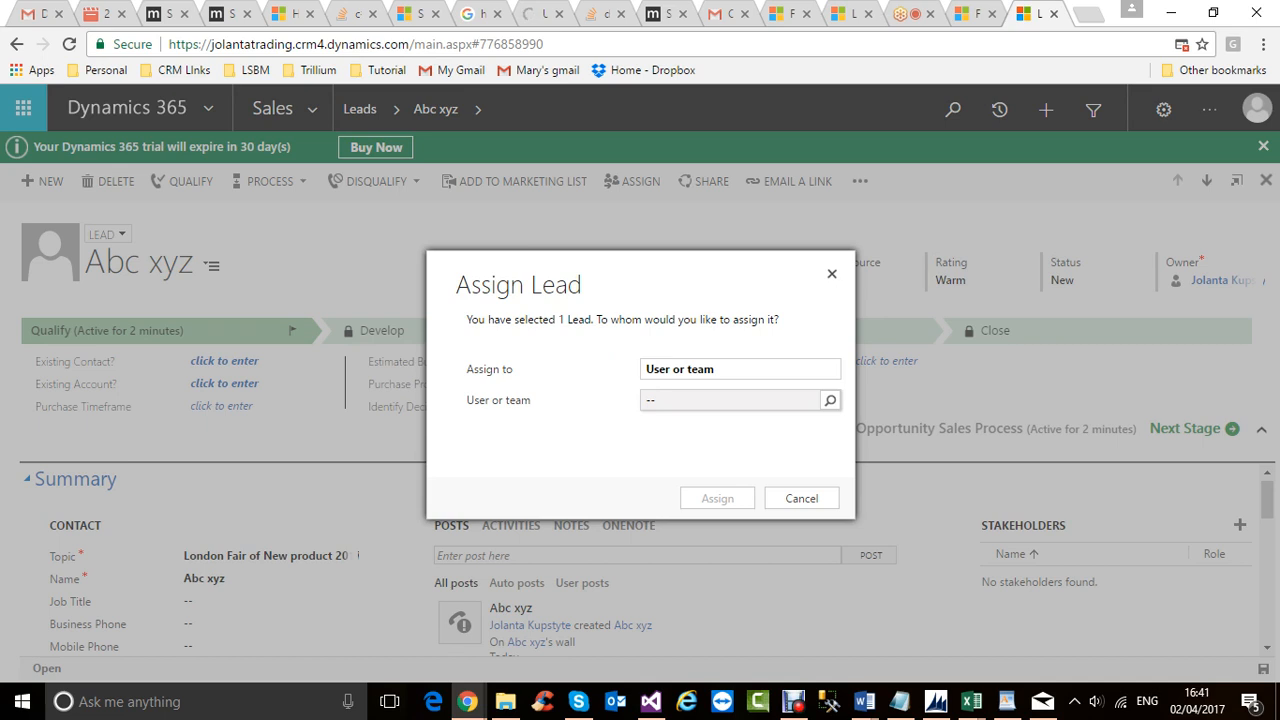
- List available owners in the User or team field and open Look Up More Records
click(730, 400)
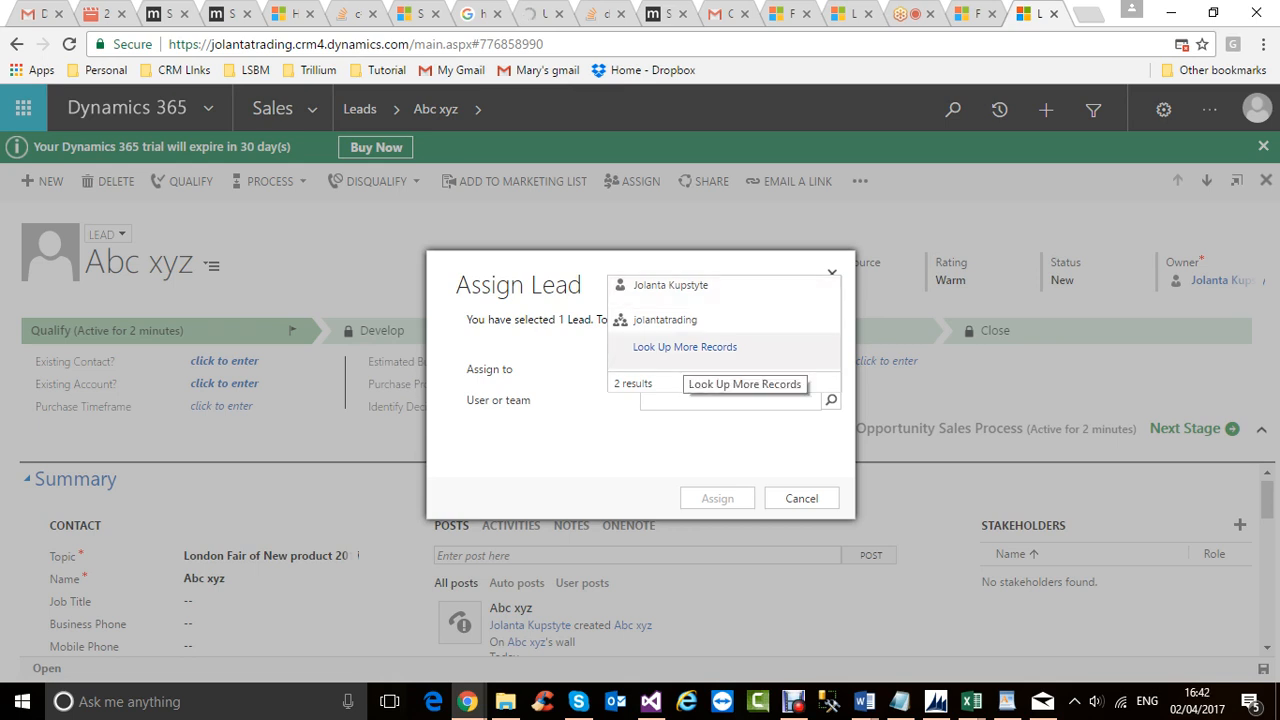
click(688, 350)
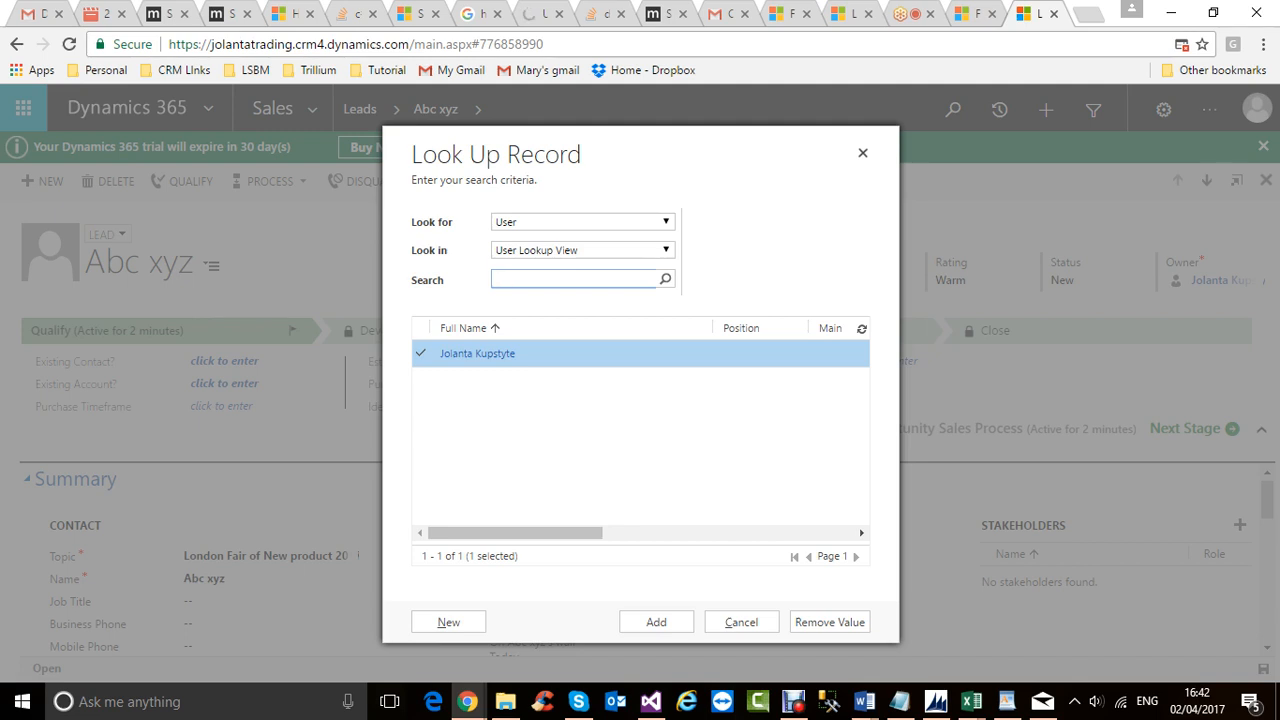
click(583, 222)
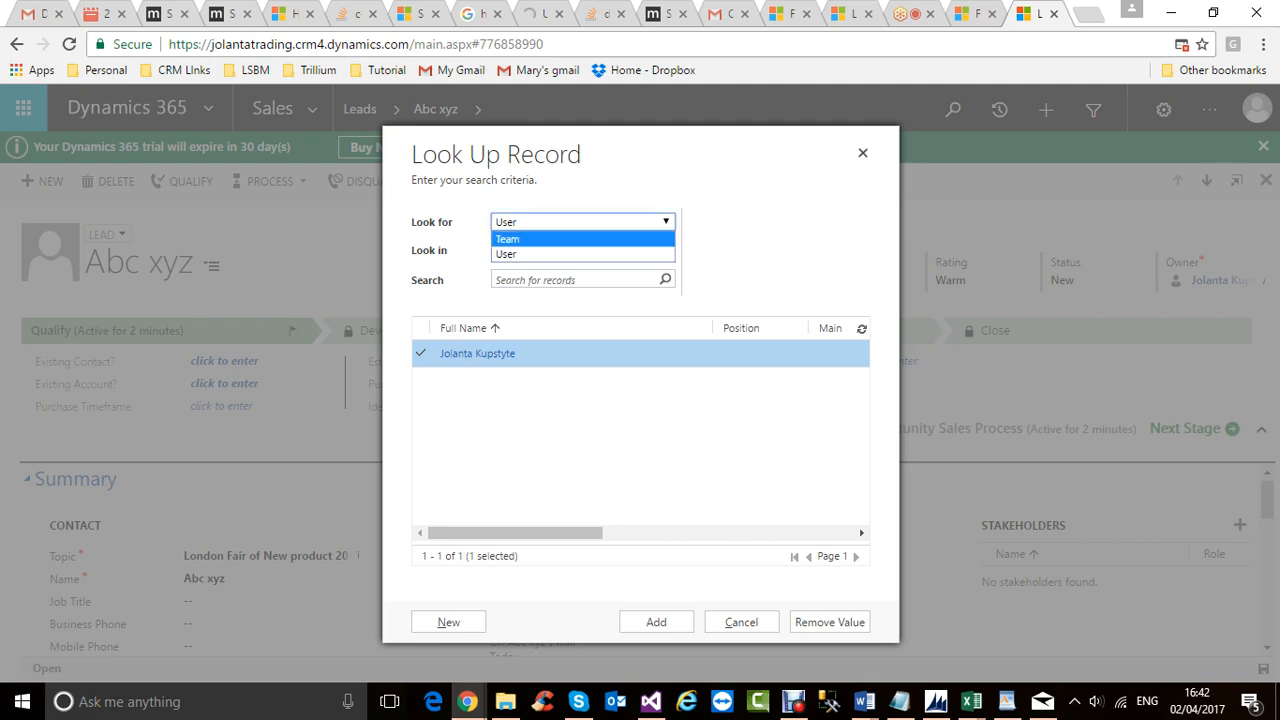
click(560, 239)
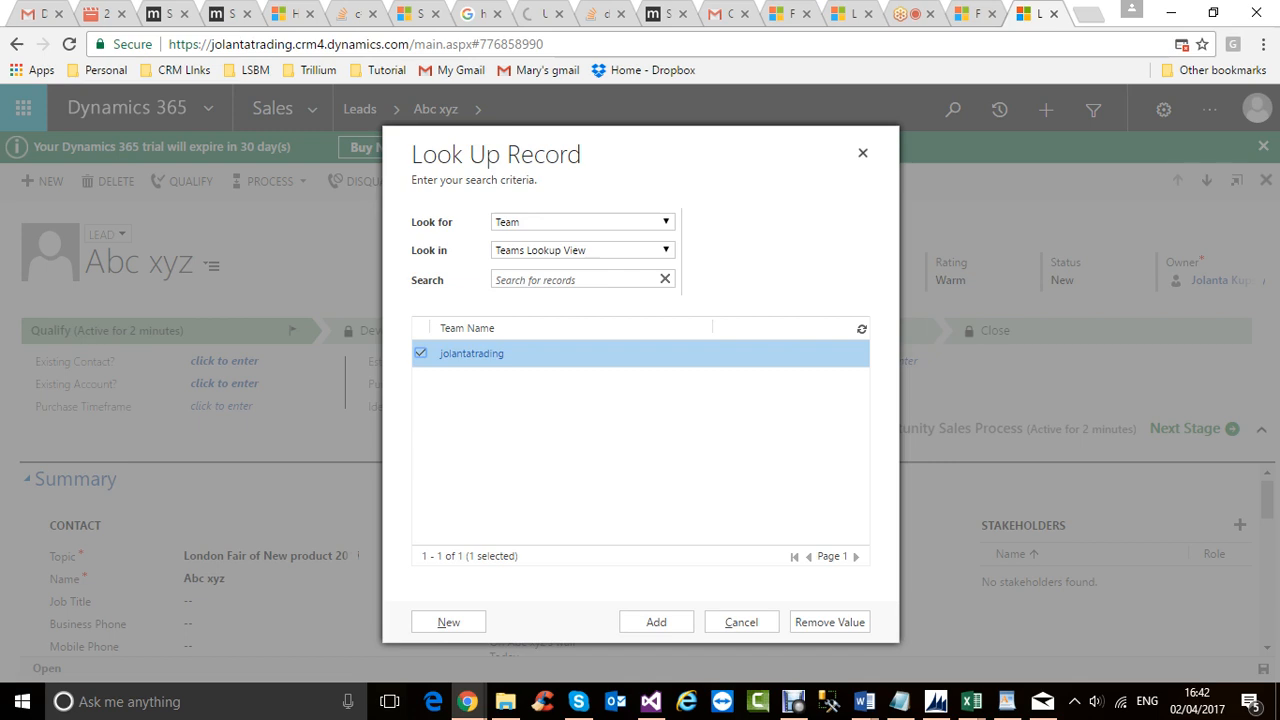
click(583, 222)
click(540, 237)
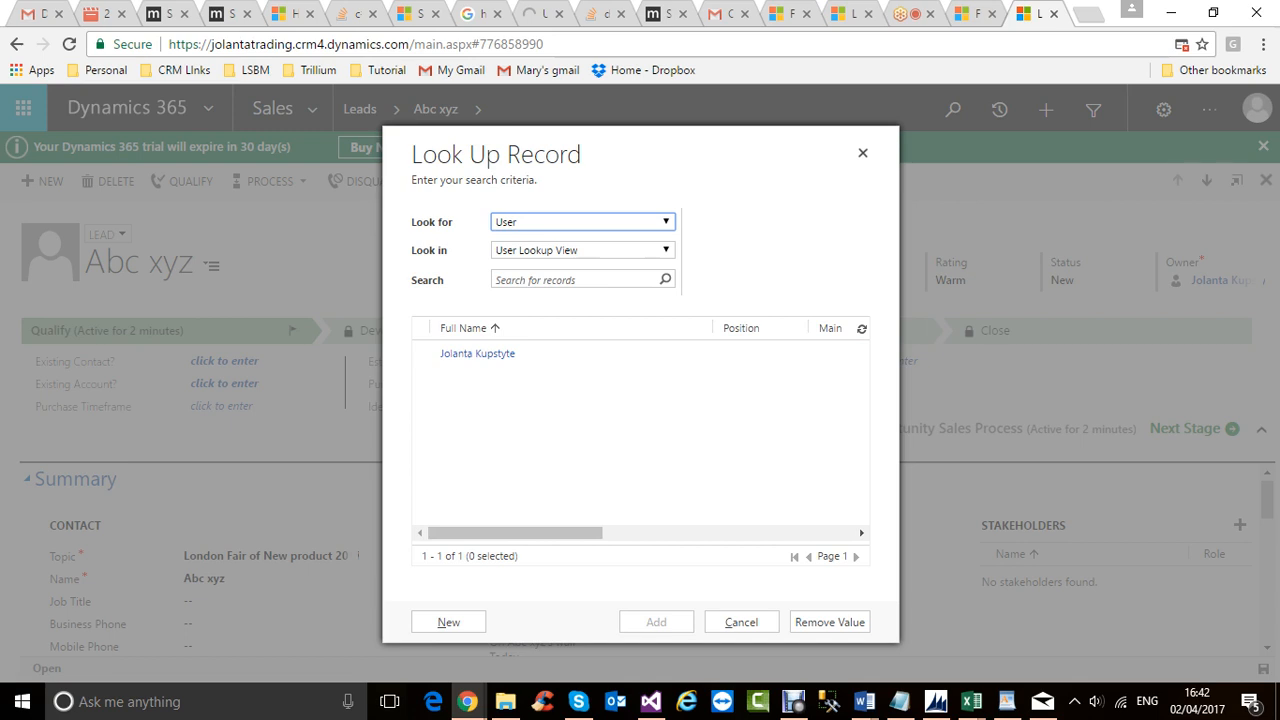
click(590, 280)
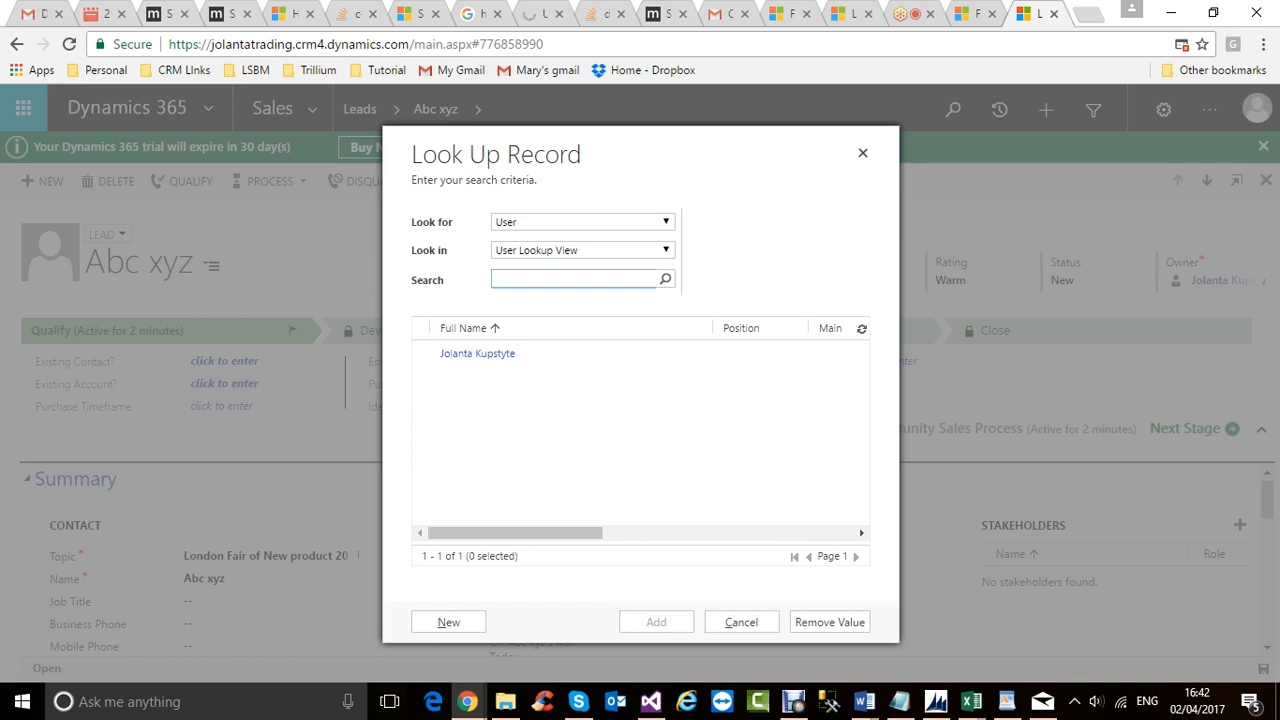
text(a)
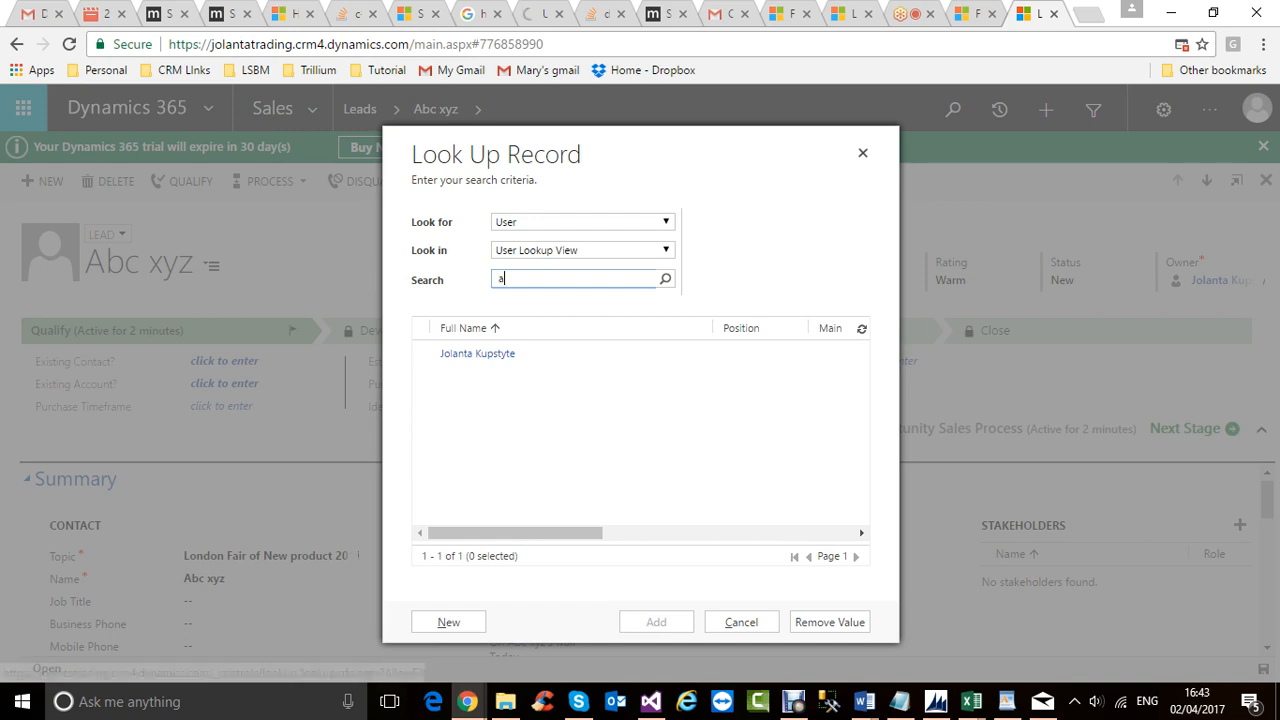
key(Return)
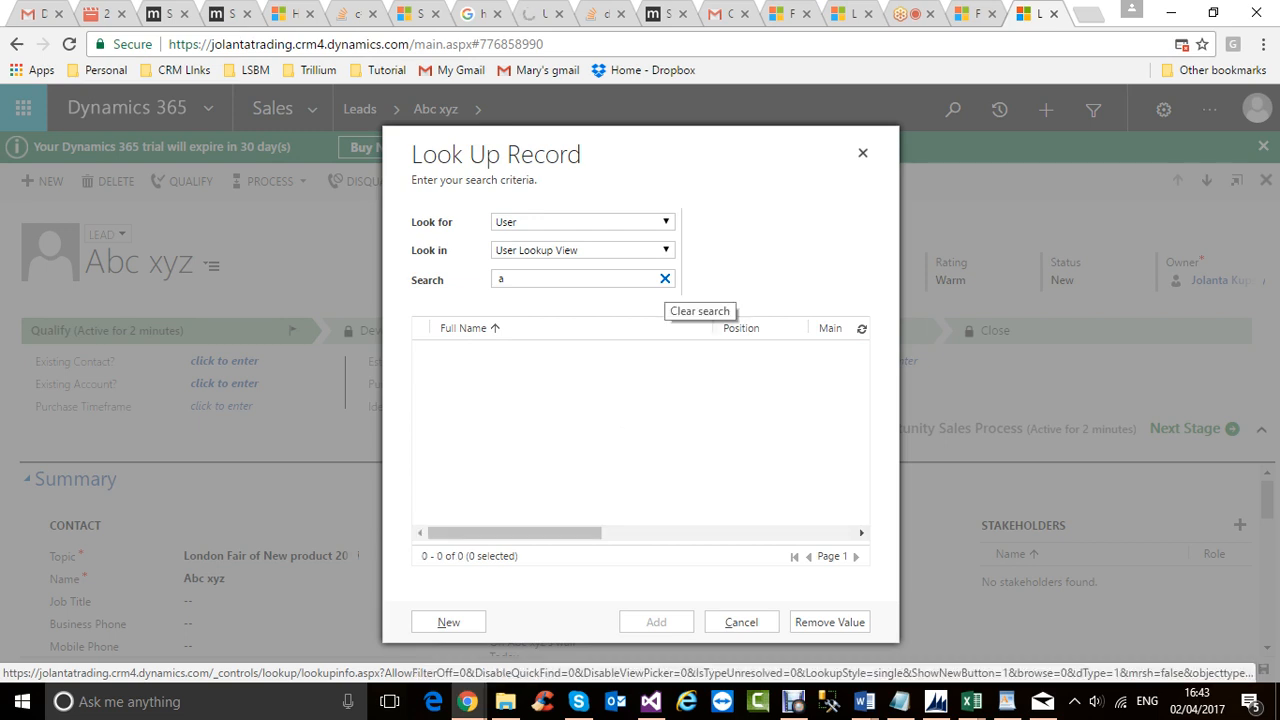
click(665, 279)
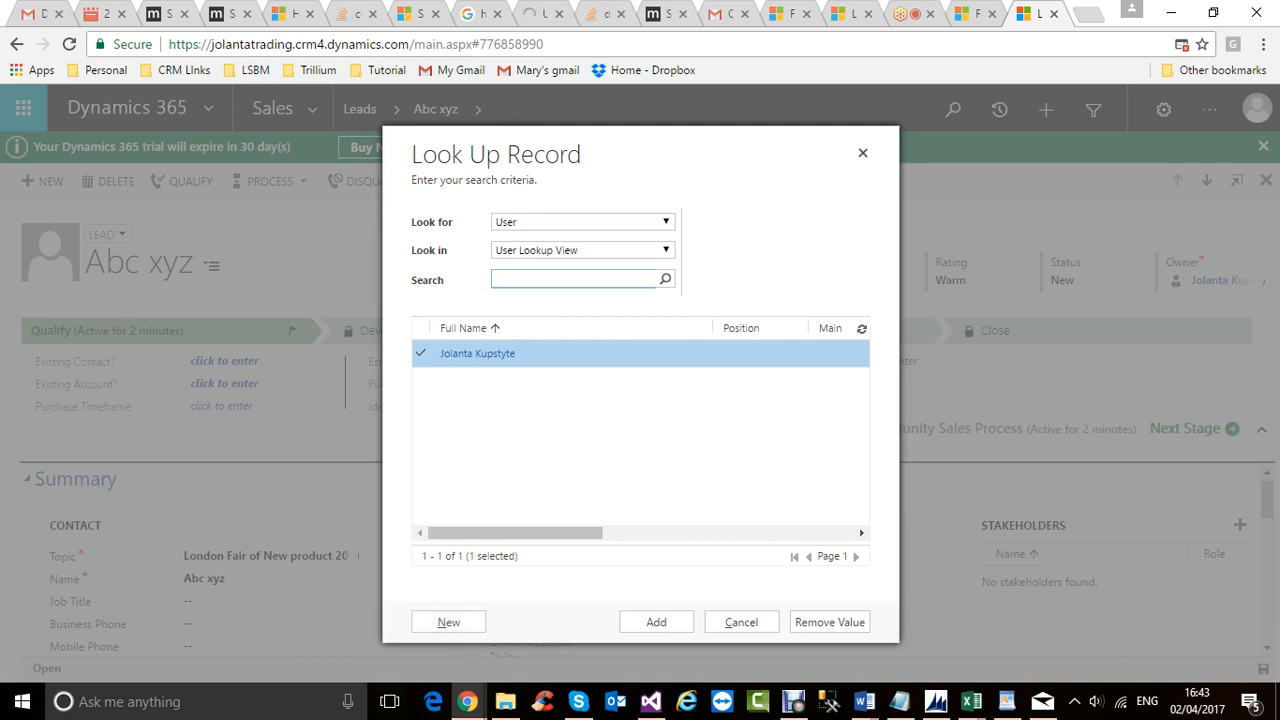
- Start a new user record, then cancel the add and license users wizard
click(448, 622)
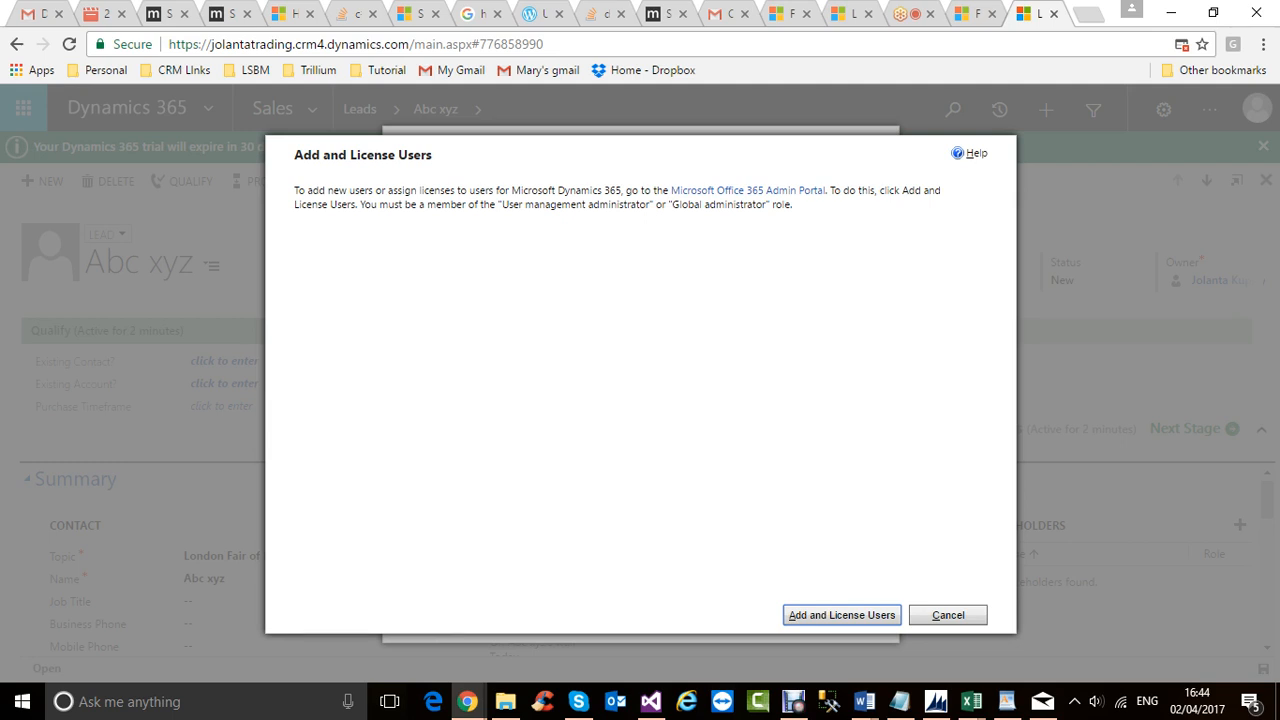
click(948, 615)
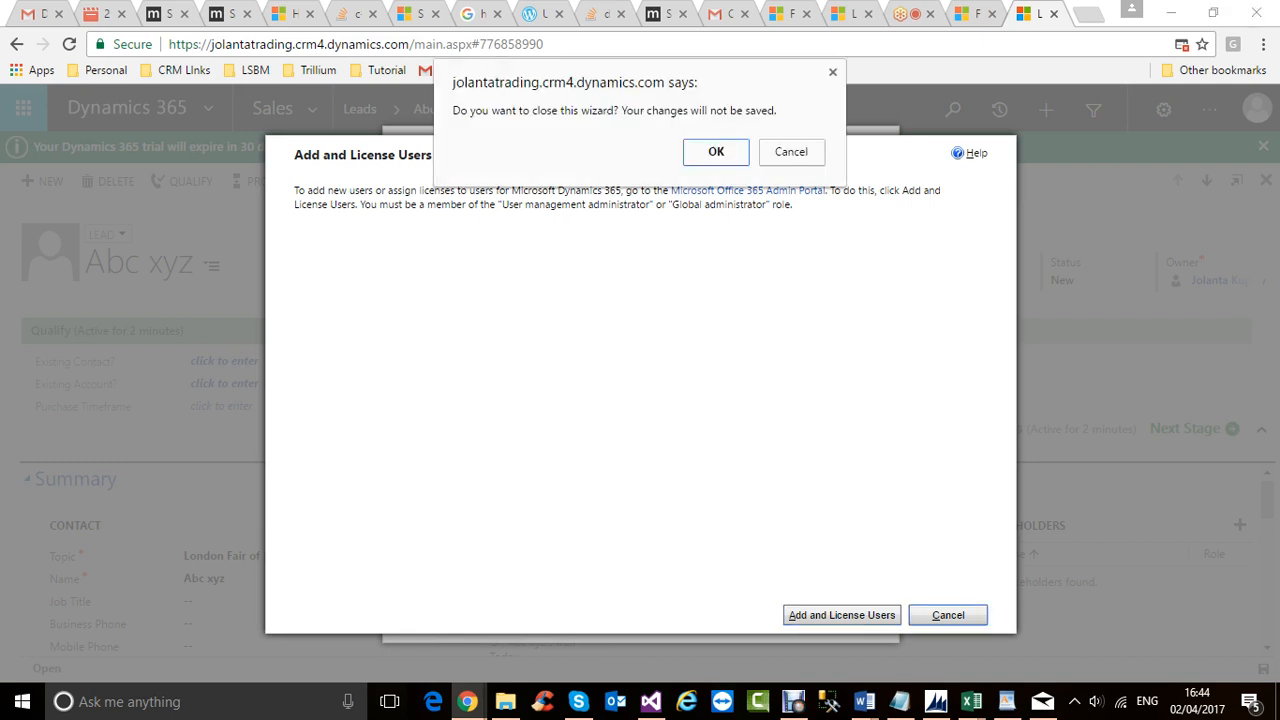
key(Return)
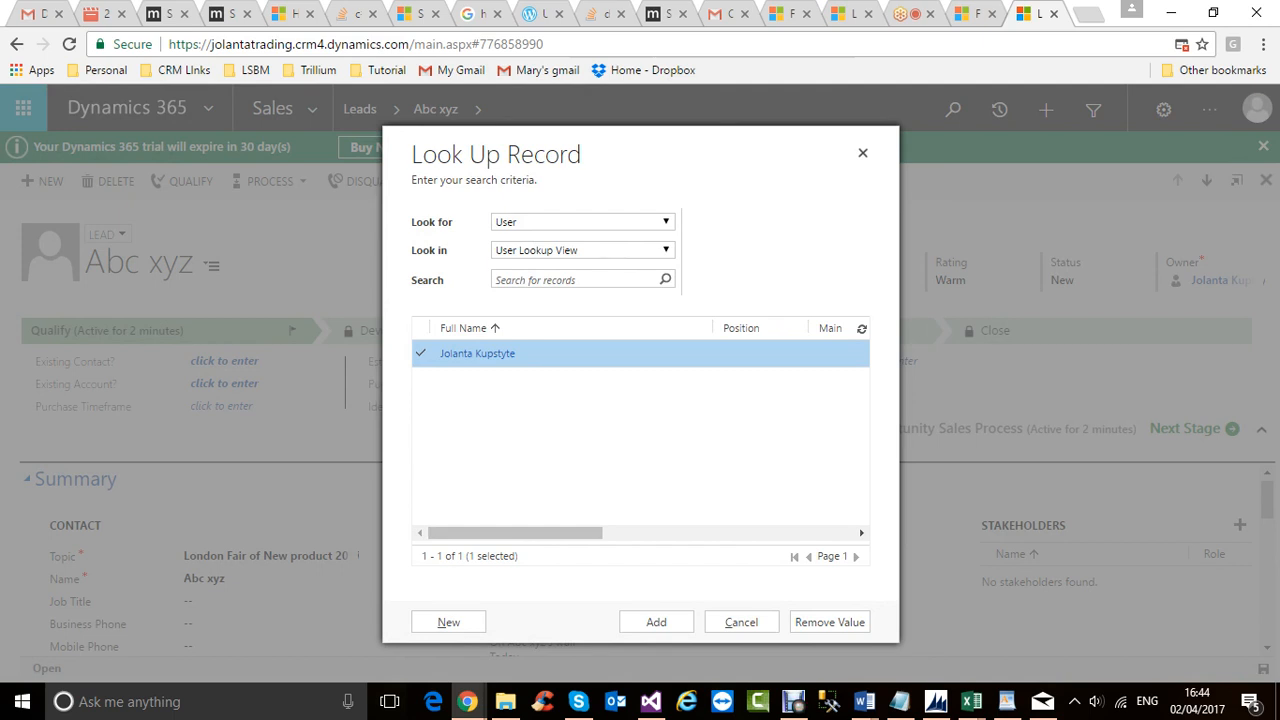
- Toggle the listed user's selection, then cancel both the lookup and Assign Lead dialogs
click(421, 354)
click(478, 354)
click(421, 353)
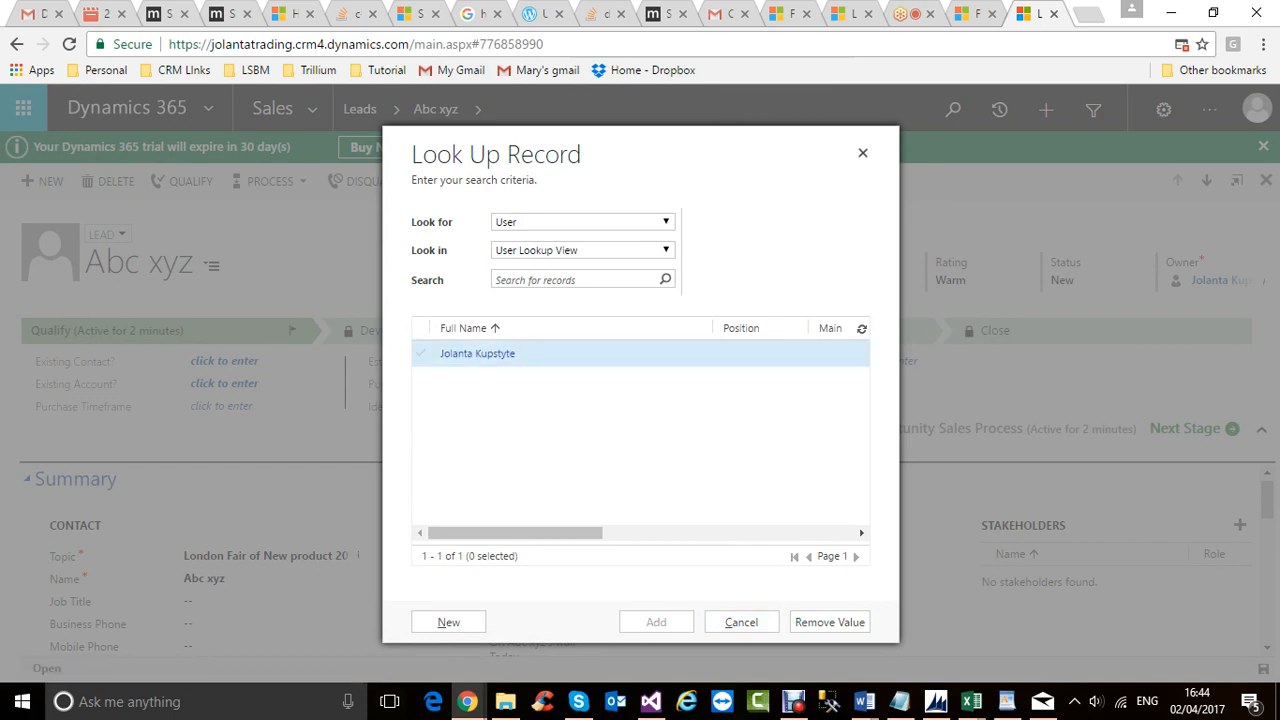
click(478, 354)
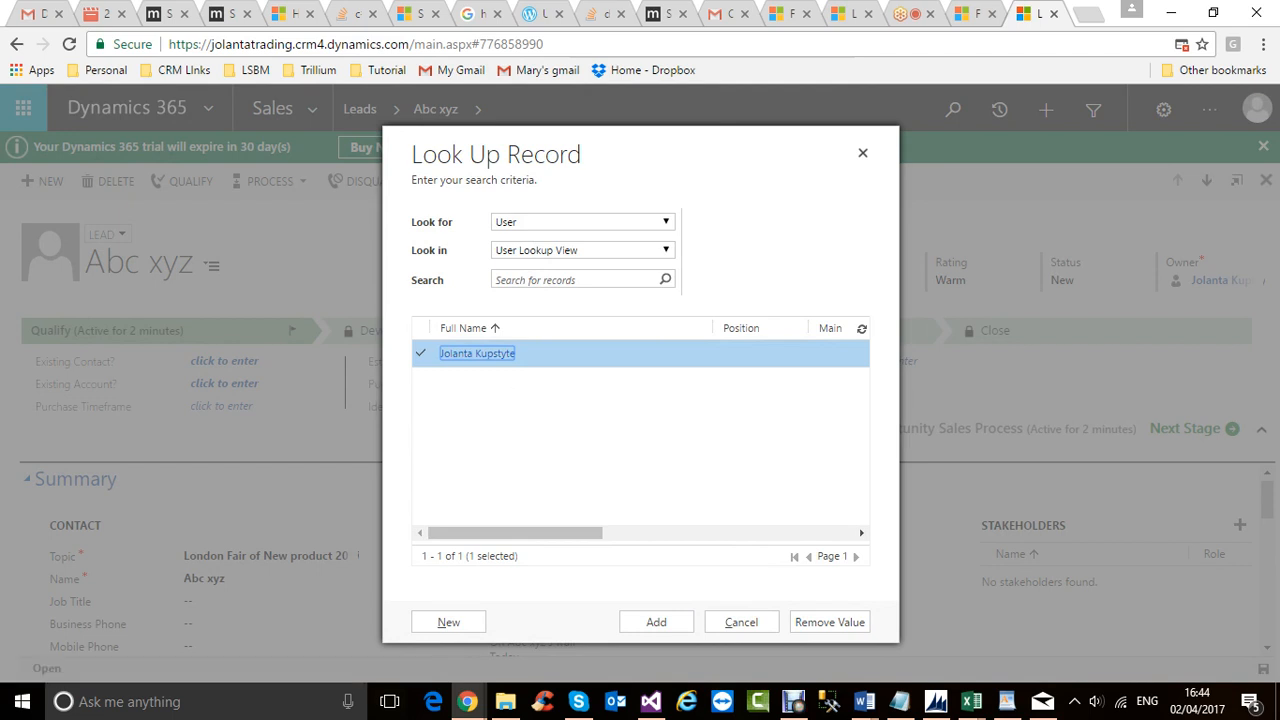
click(741, 622)
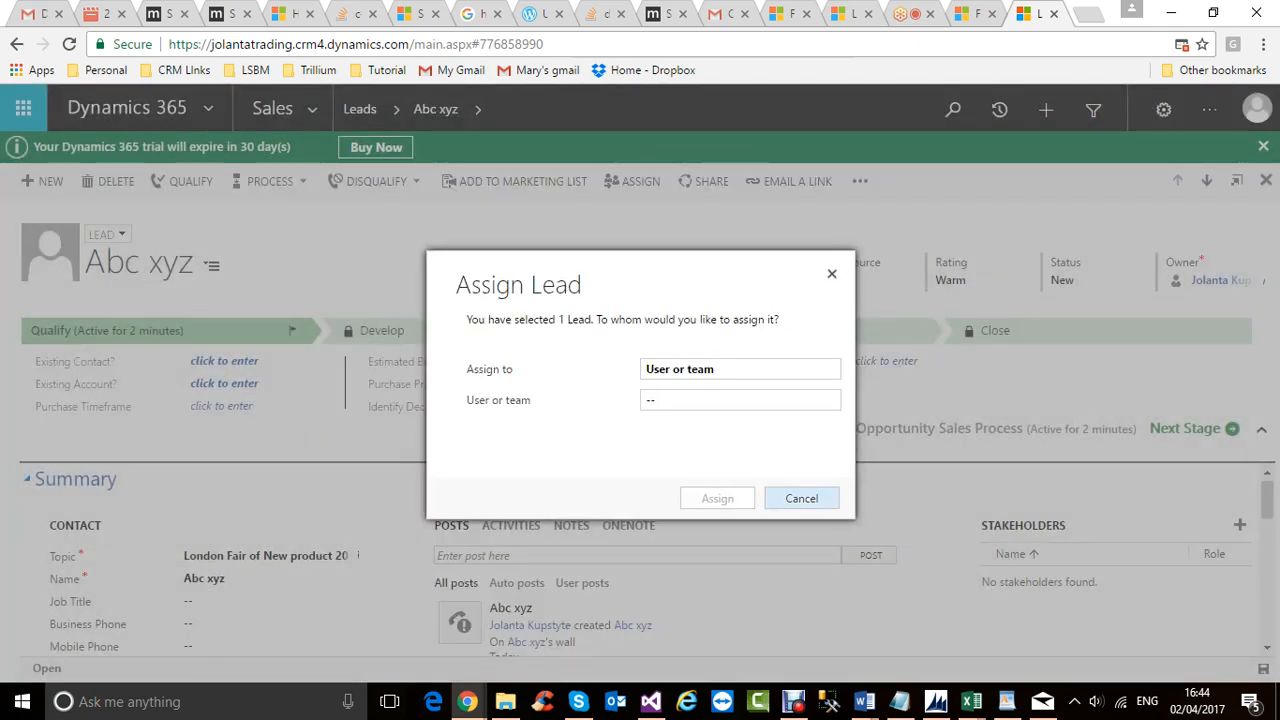
click(801, 498)
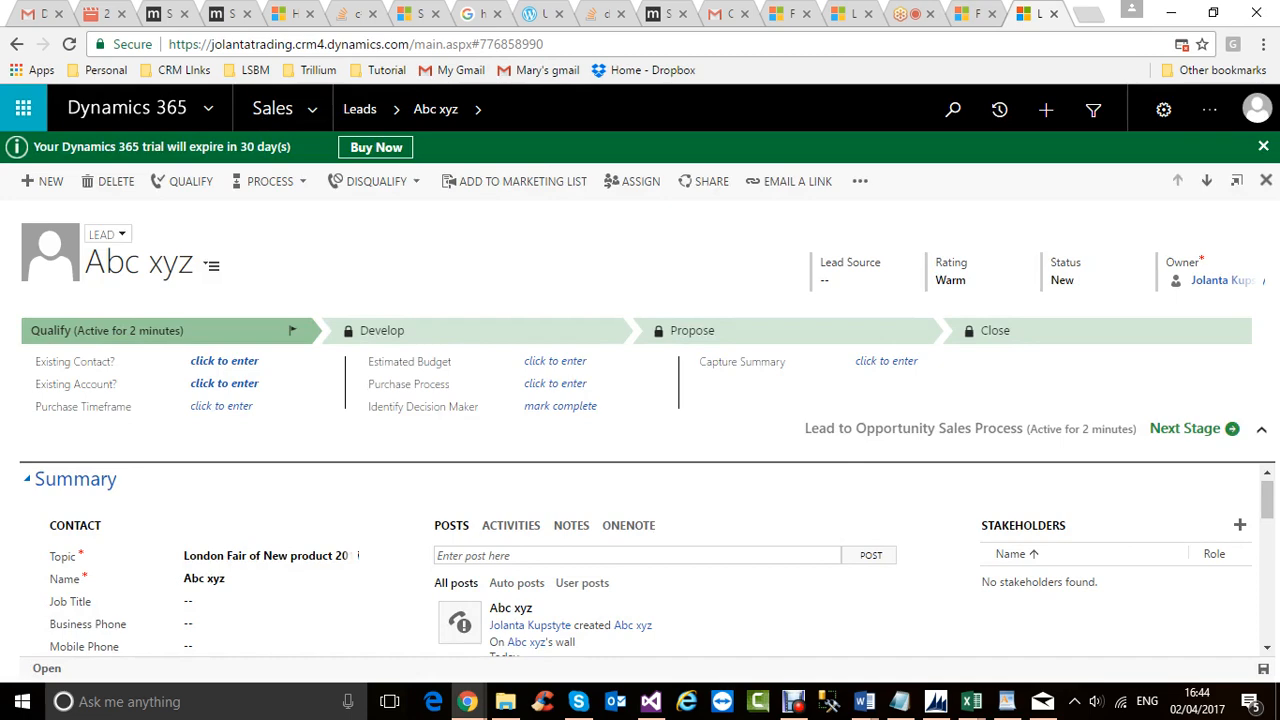
- Browse the Settings area's Customizations page, then its Business Management page
click(312, 108)
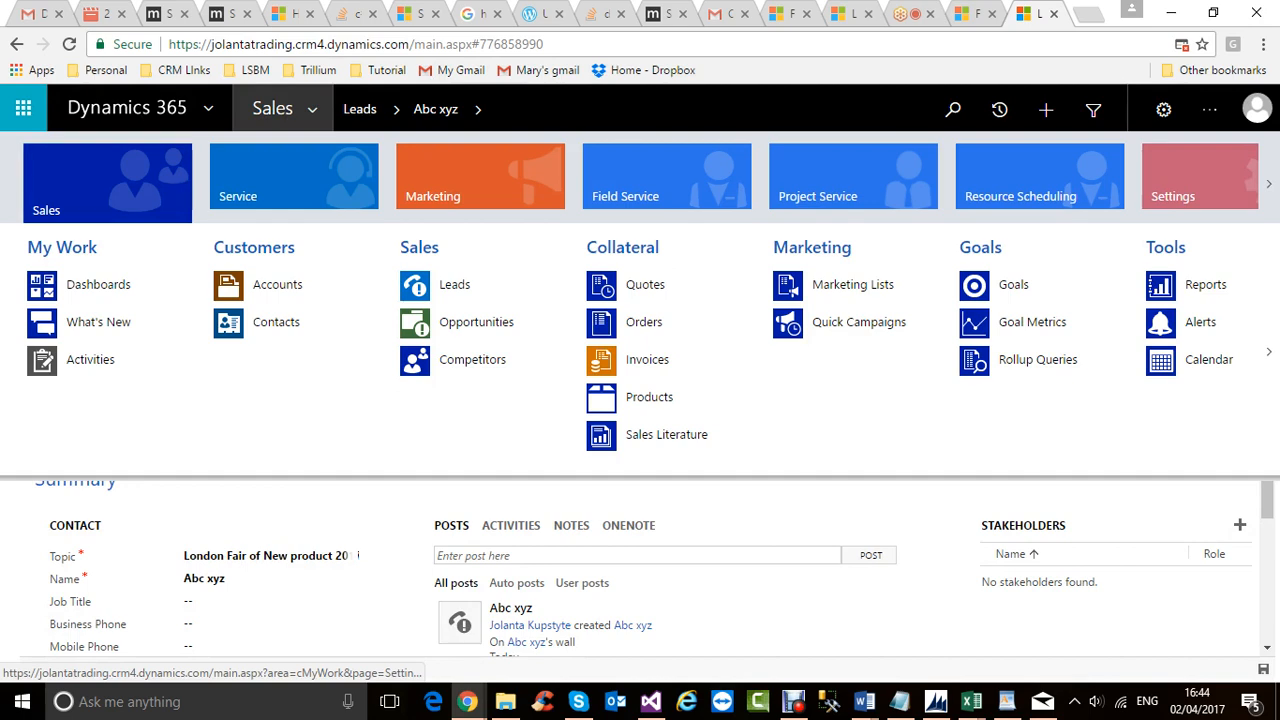
click(1200, 180)
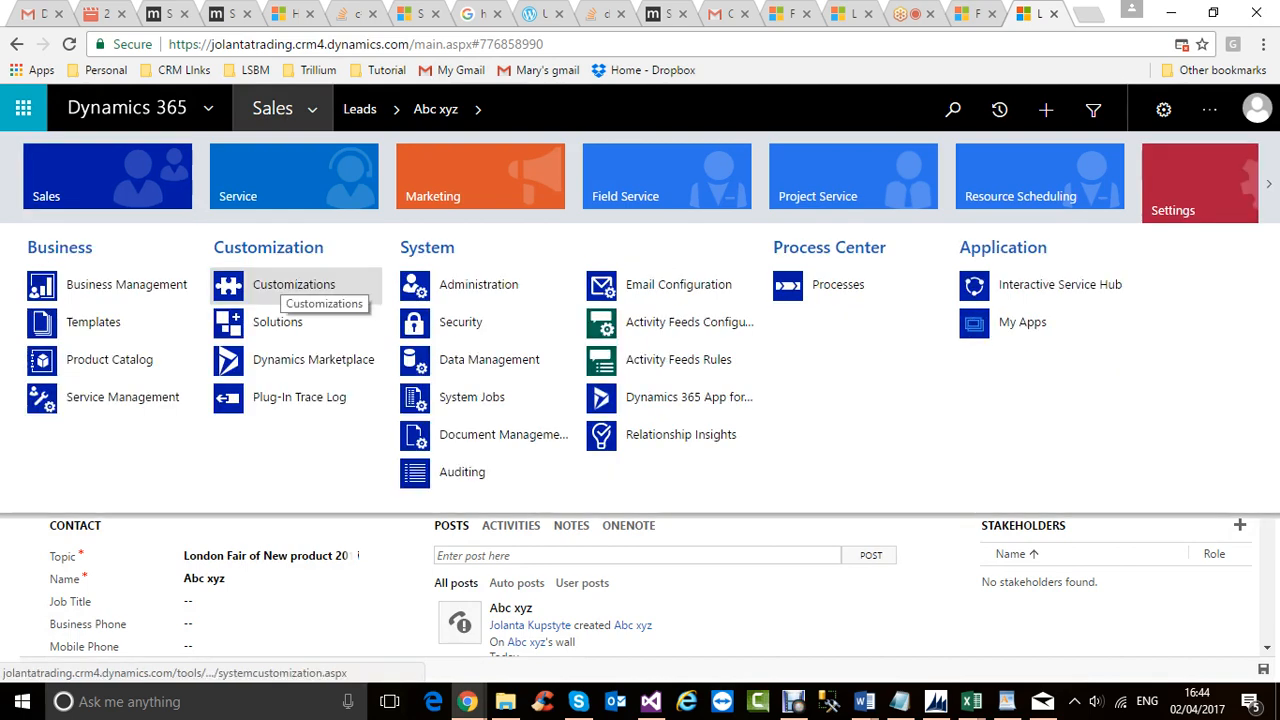
click(293, 284)
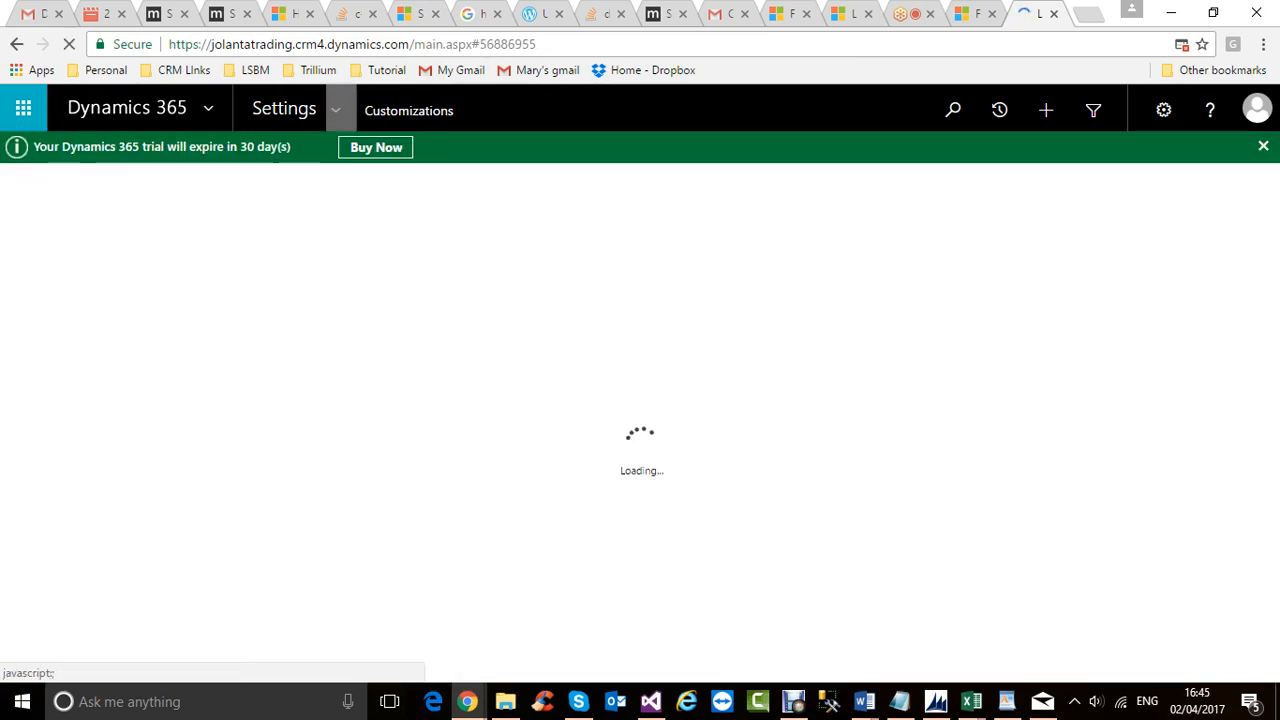
click(340, 108)
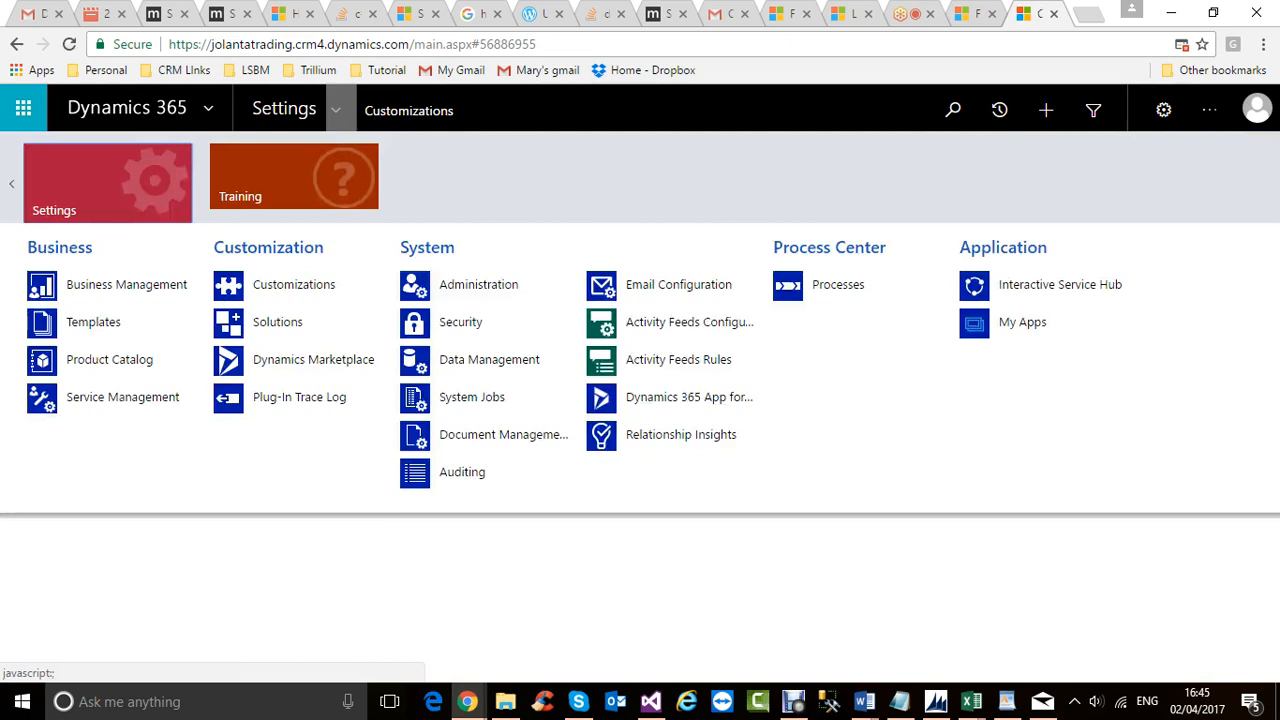
click(126, 284)
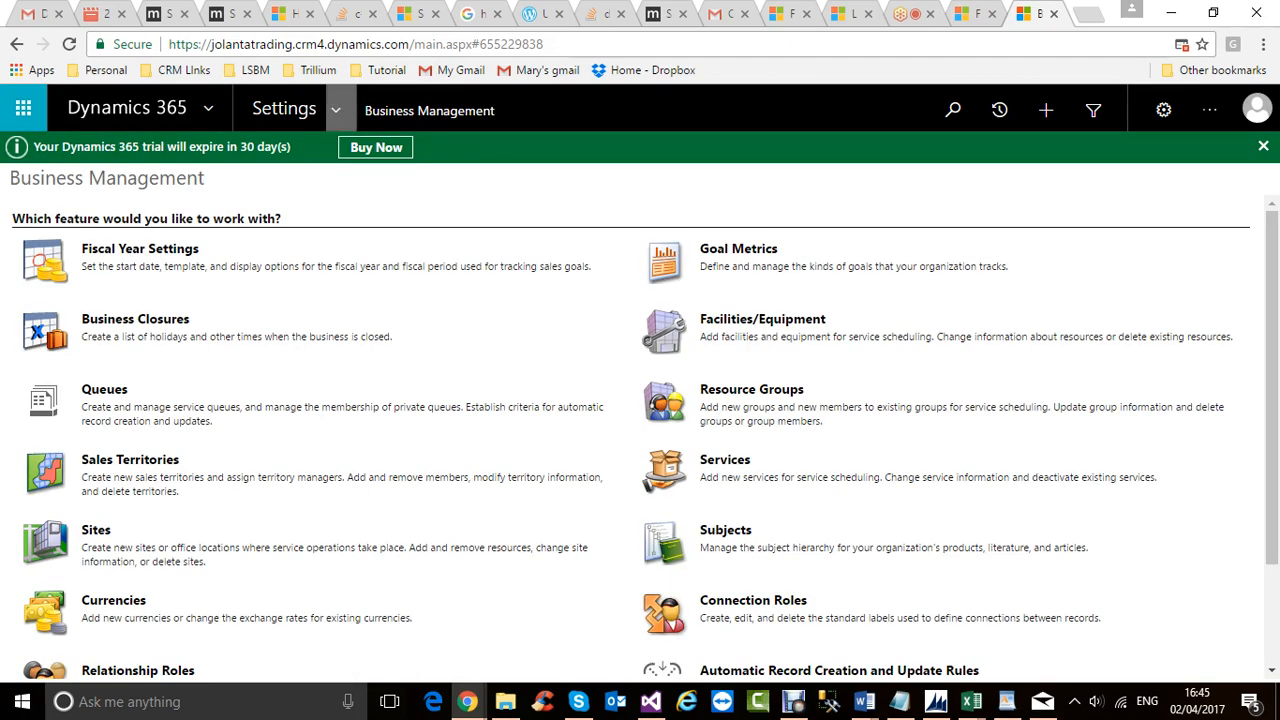
- Go to Settings > Administration, showing Announcements, System Settings and Auto-Numbering
click(340, 108)
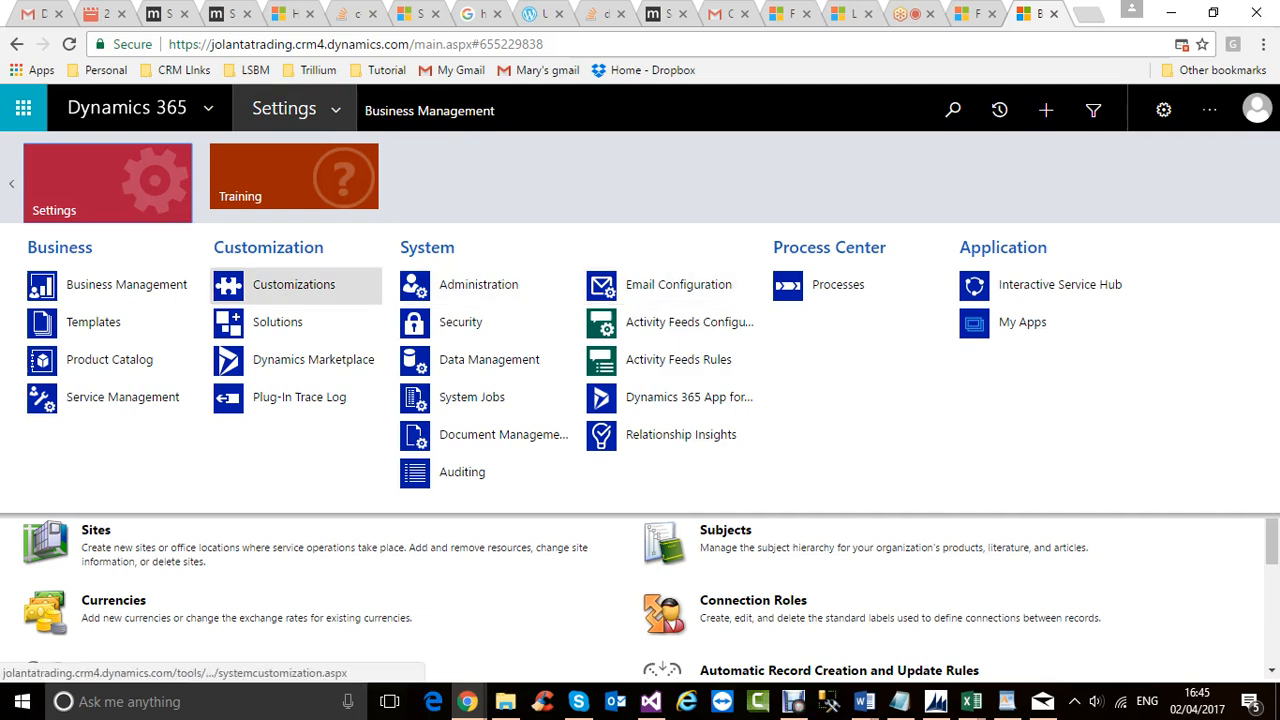
click(478, 284)
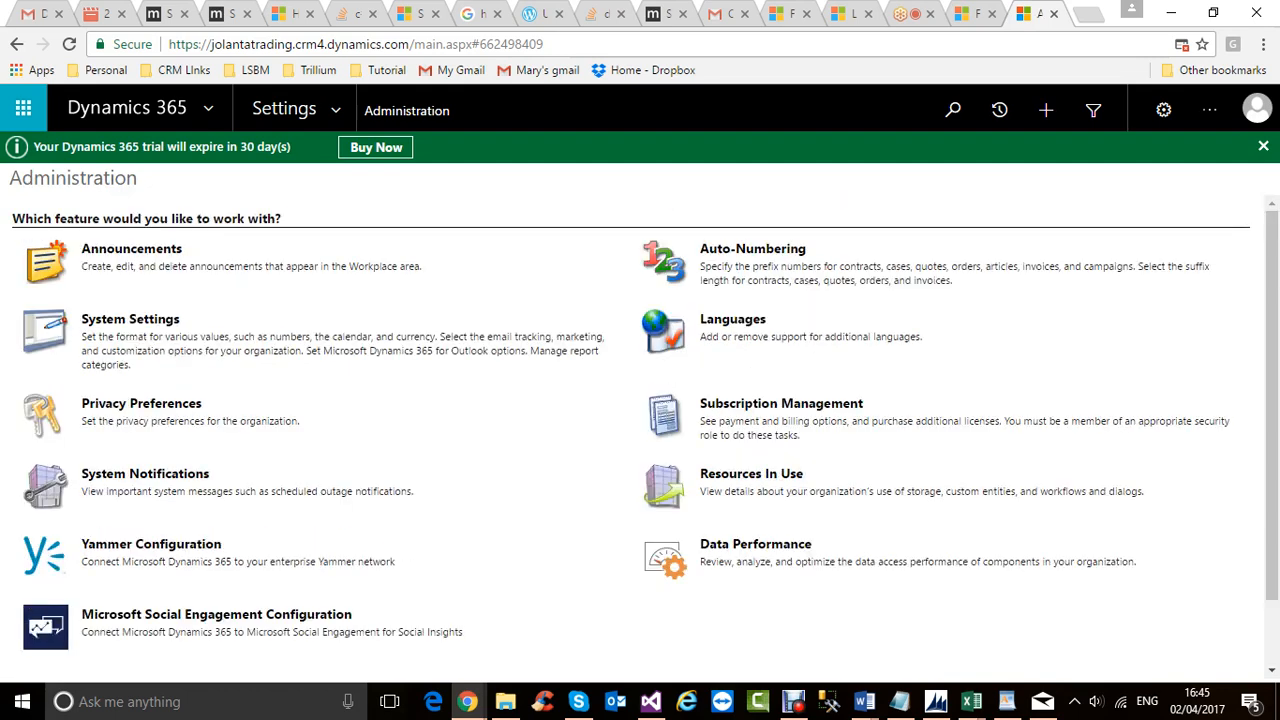
click(284, 108)
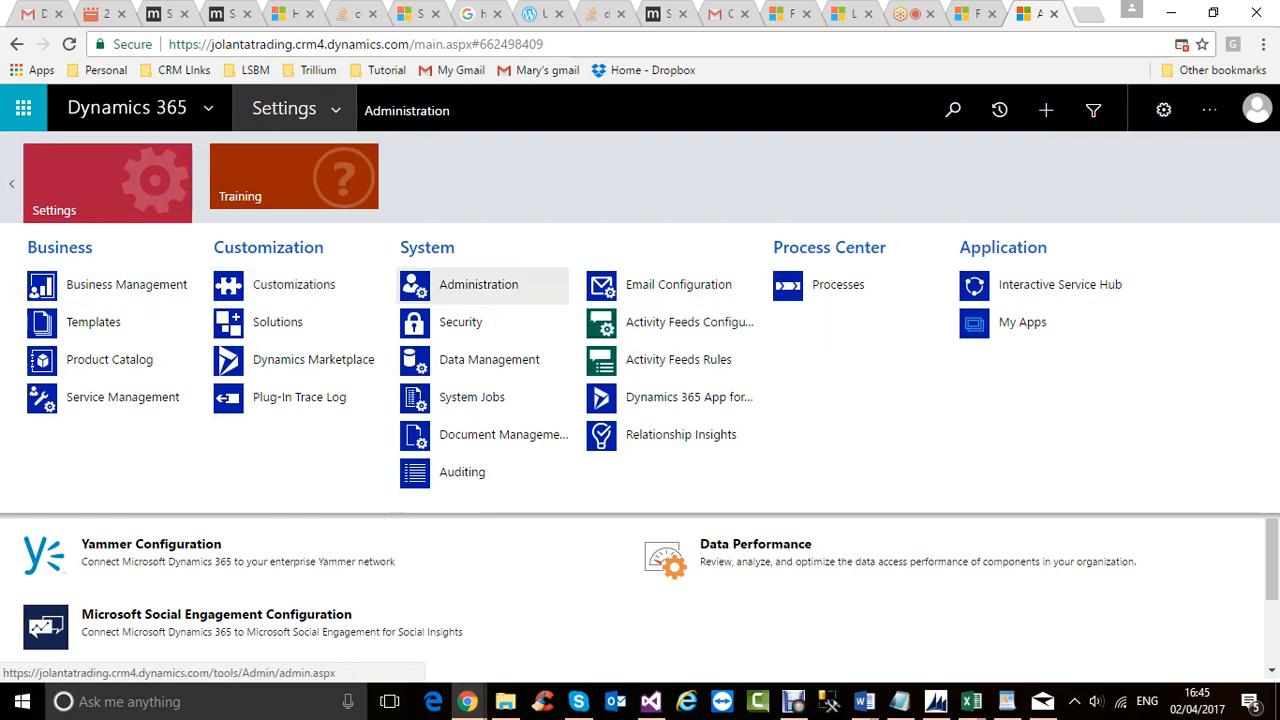
click(478, 284)
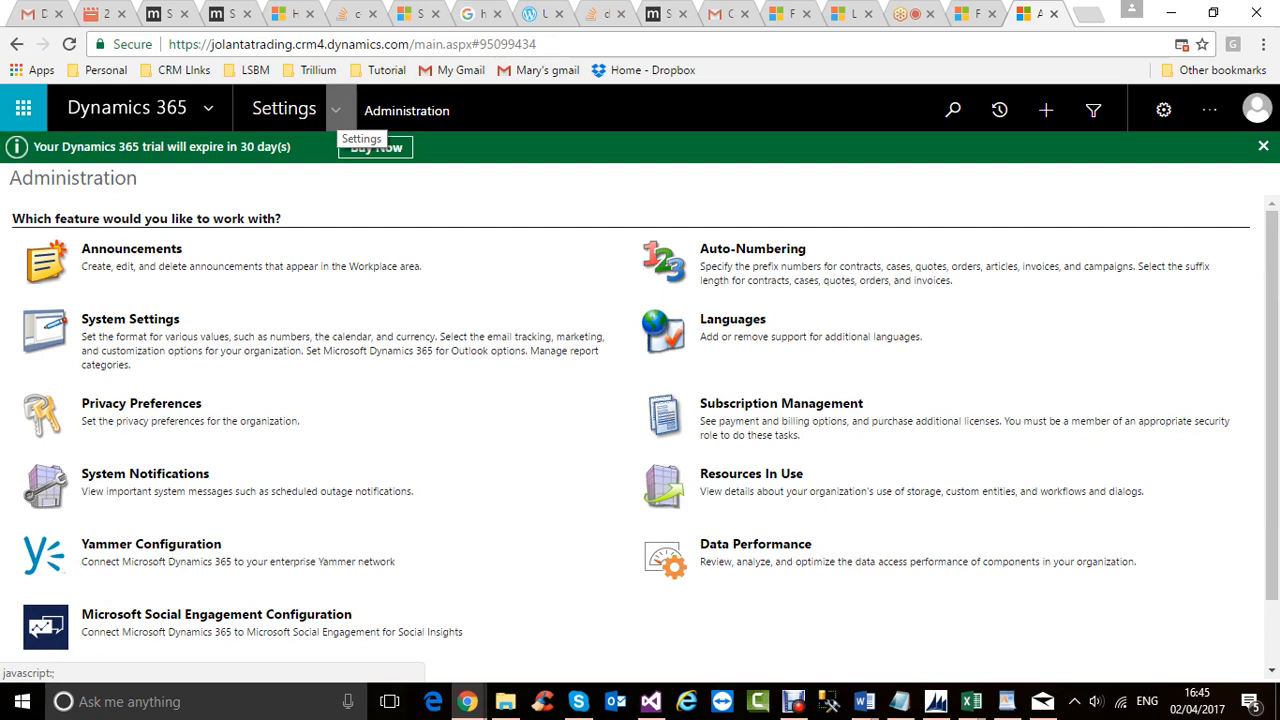
- From Settings > Security > Users, add a new user, landing on the Office 365 portal
click(336, 109)
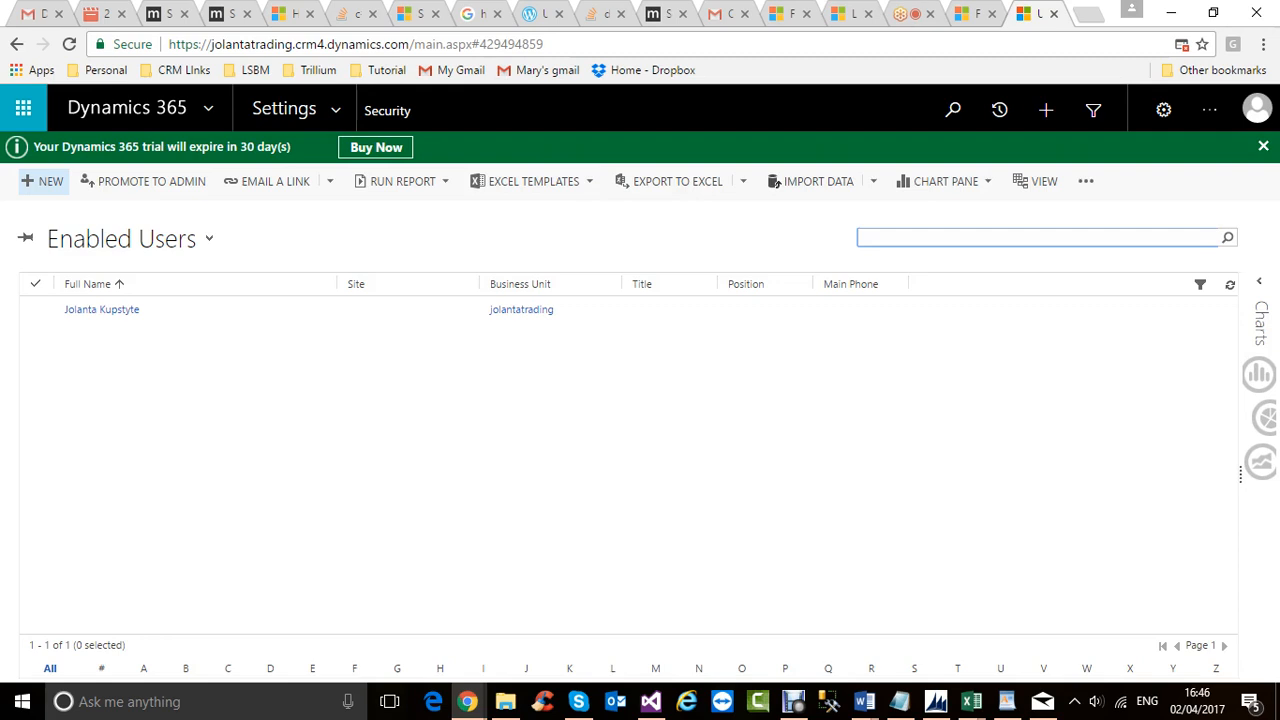
click(43, 181)
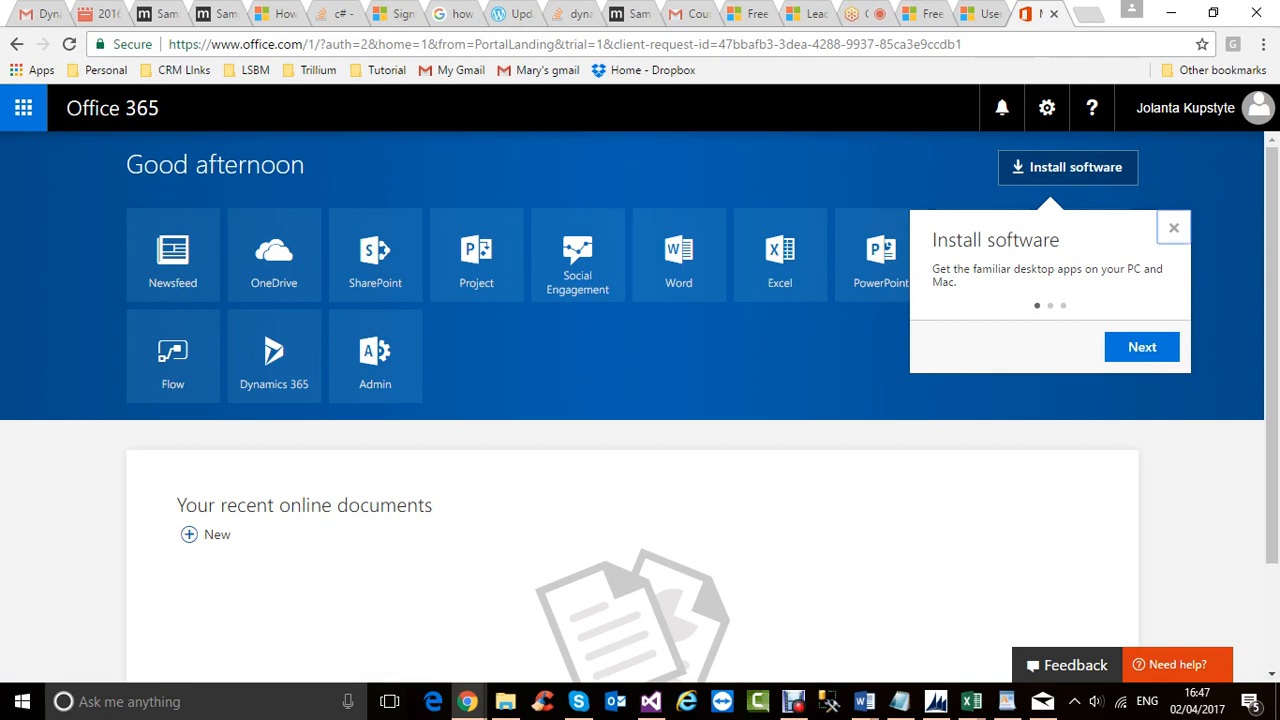
- Close the Install software tip on the Office 365 home page
click(1174, 228)
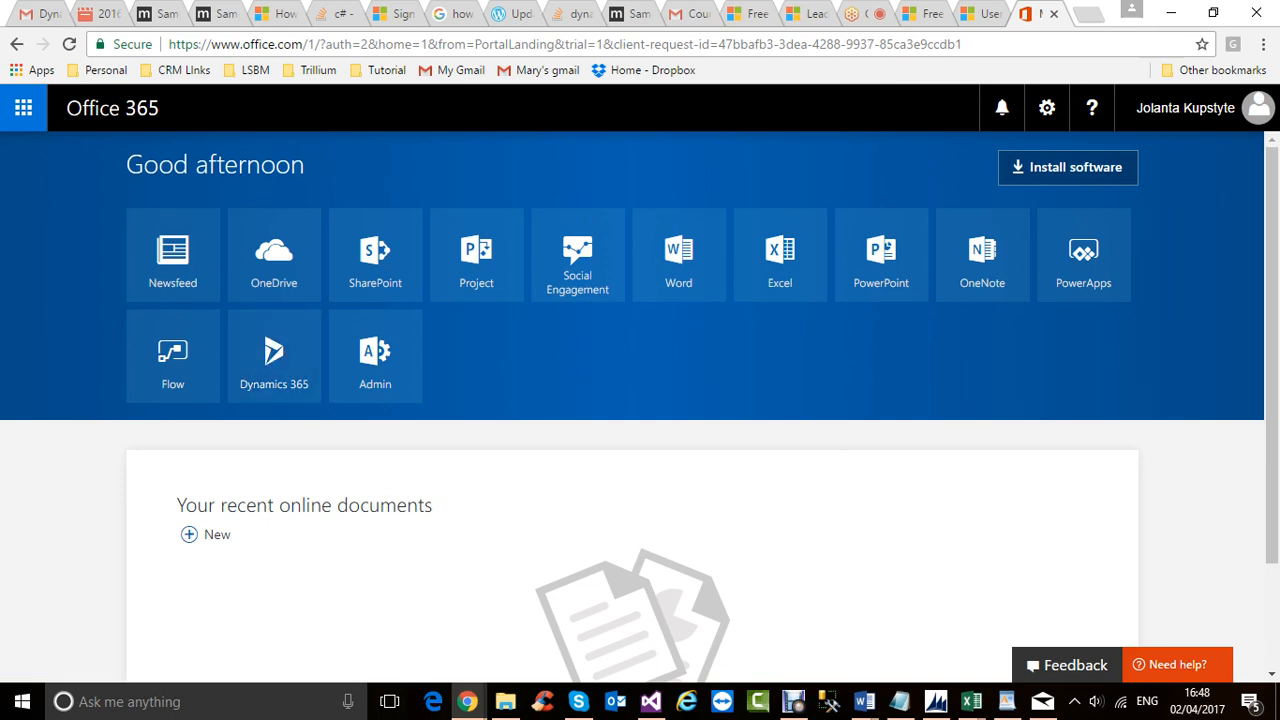
- Open the Admin tile to reach the Office 365 Admin center
click(375, 355)
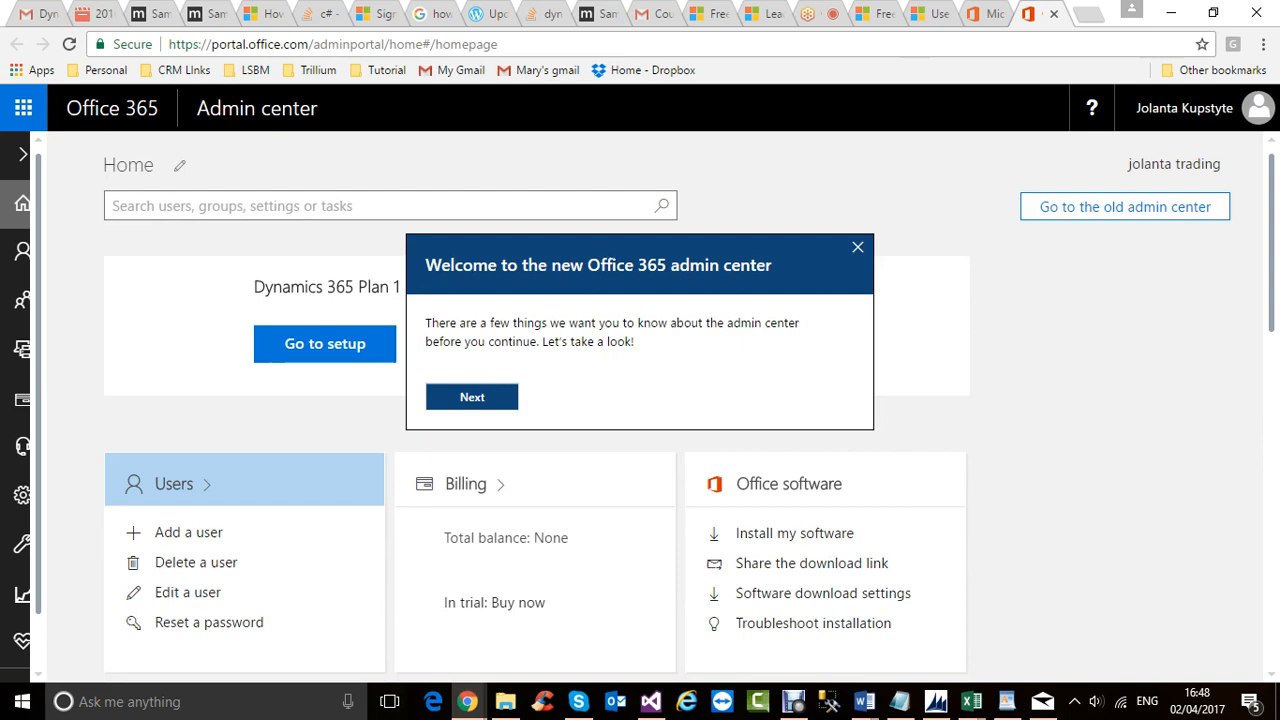
- Dismiss the welcome dialog and open a blank New user form via Add a user
click(857, 247)
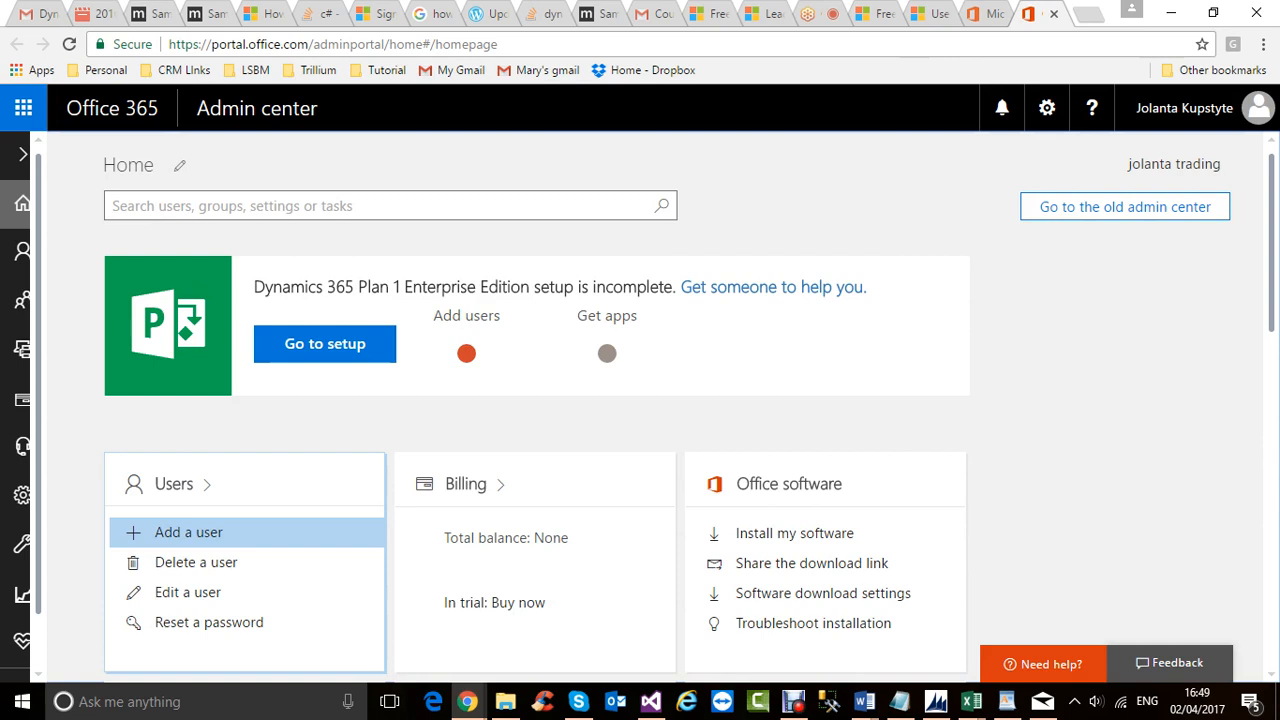
click(189, 532)
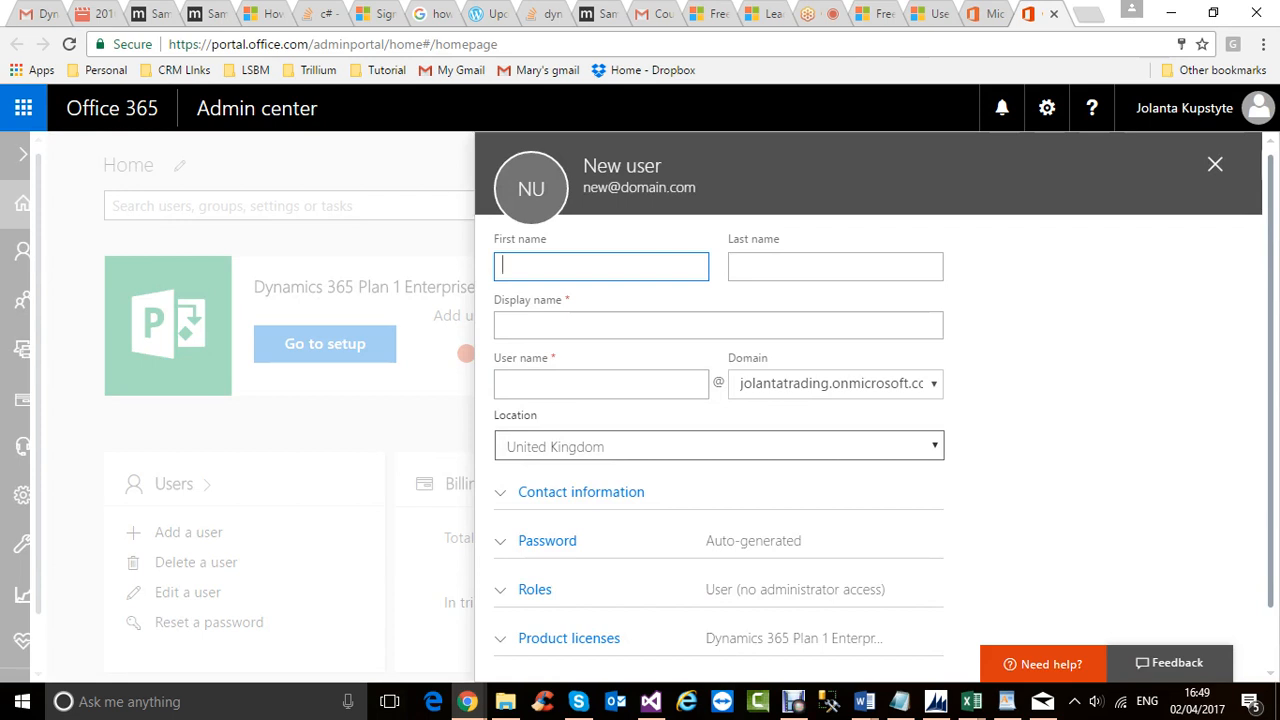
- Enter the new user's first name, last name and sign-in user name; display name fills in
text(abc)
key(Tab)
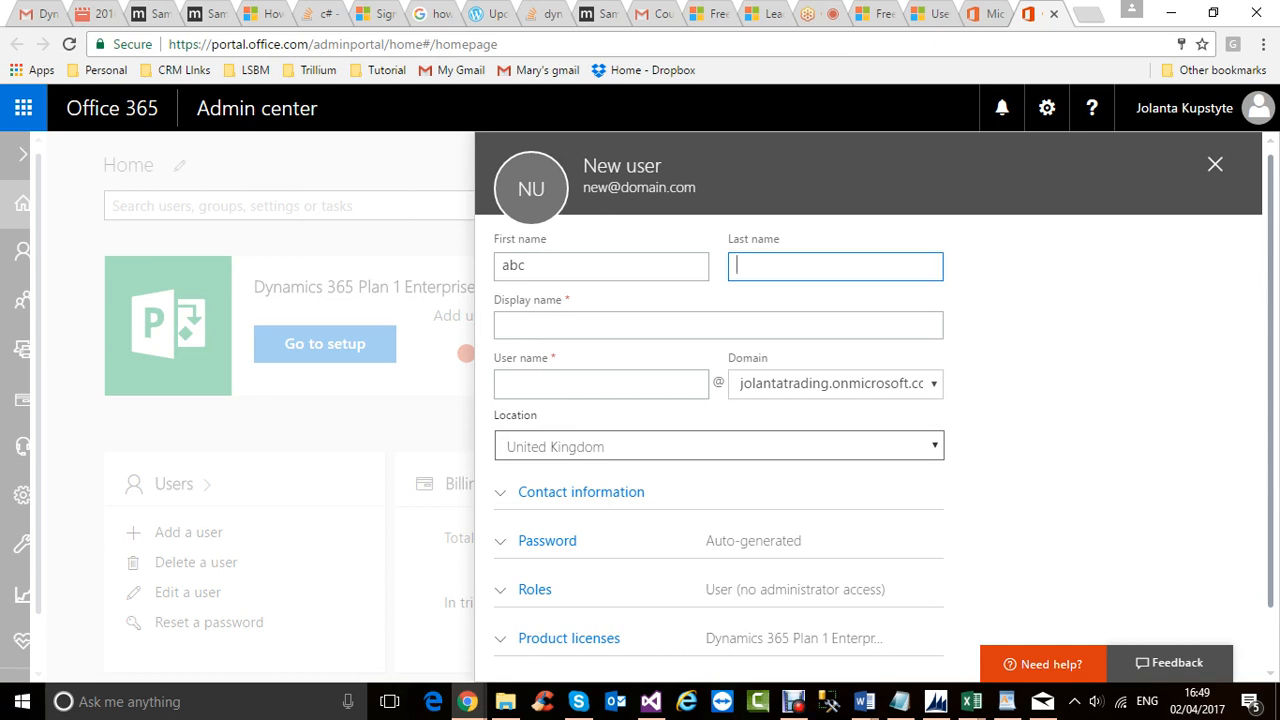
text(asf)
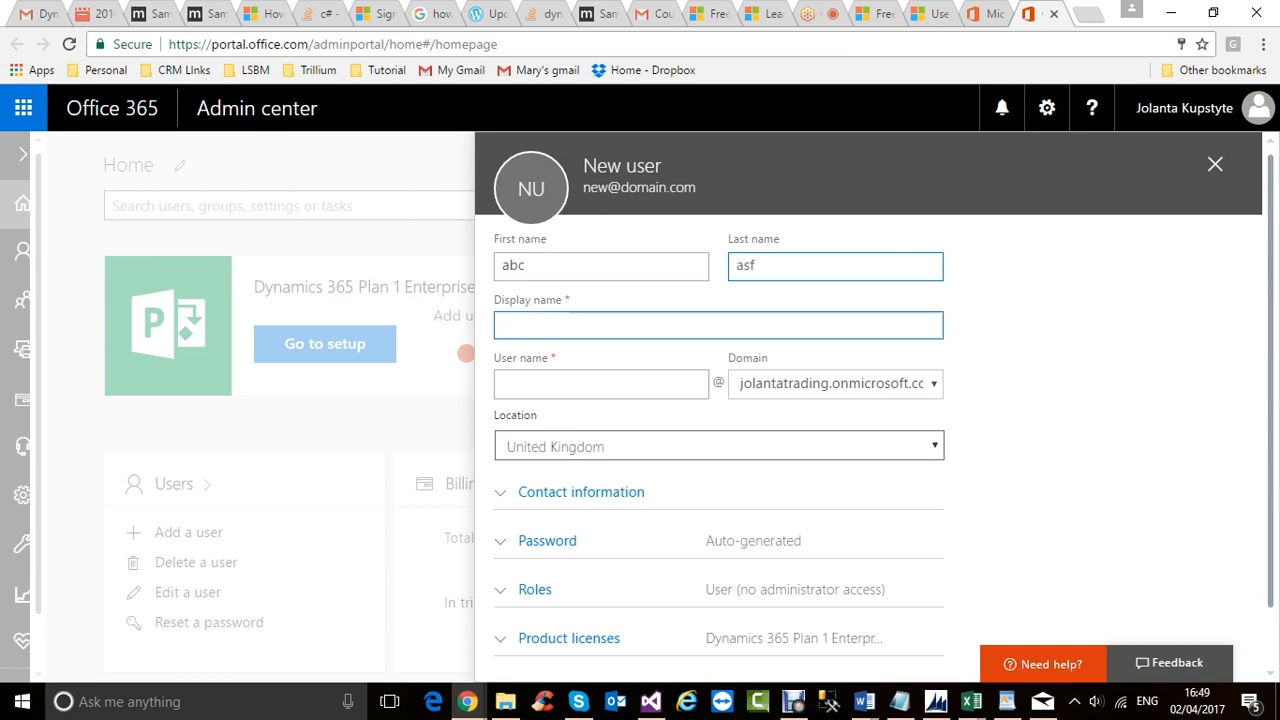
key(Tab)
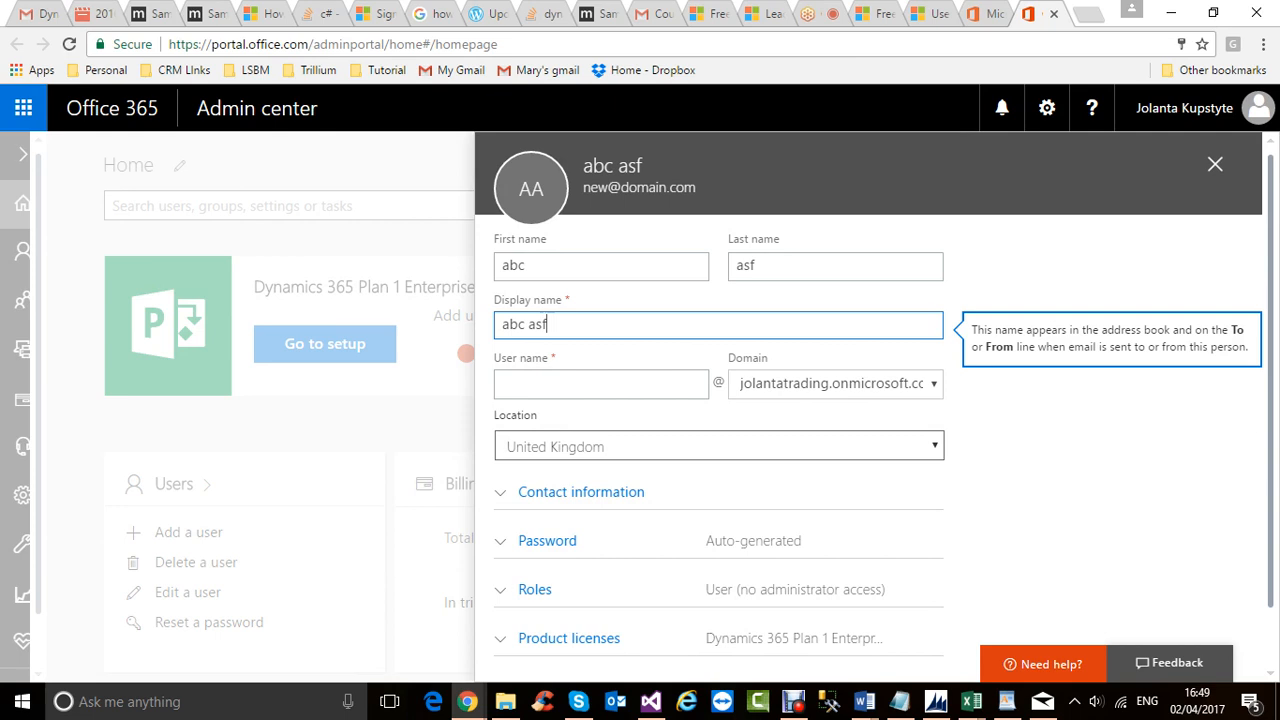
click(600, 384)
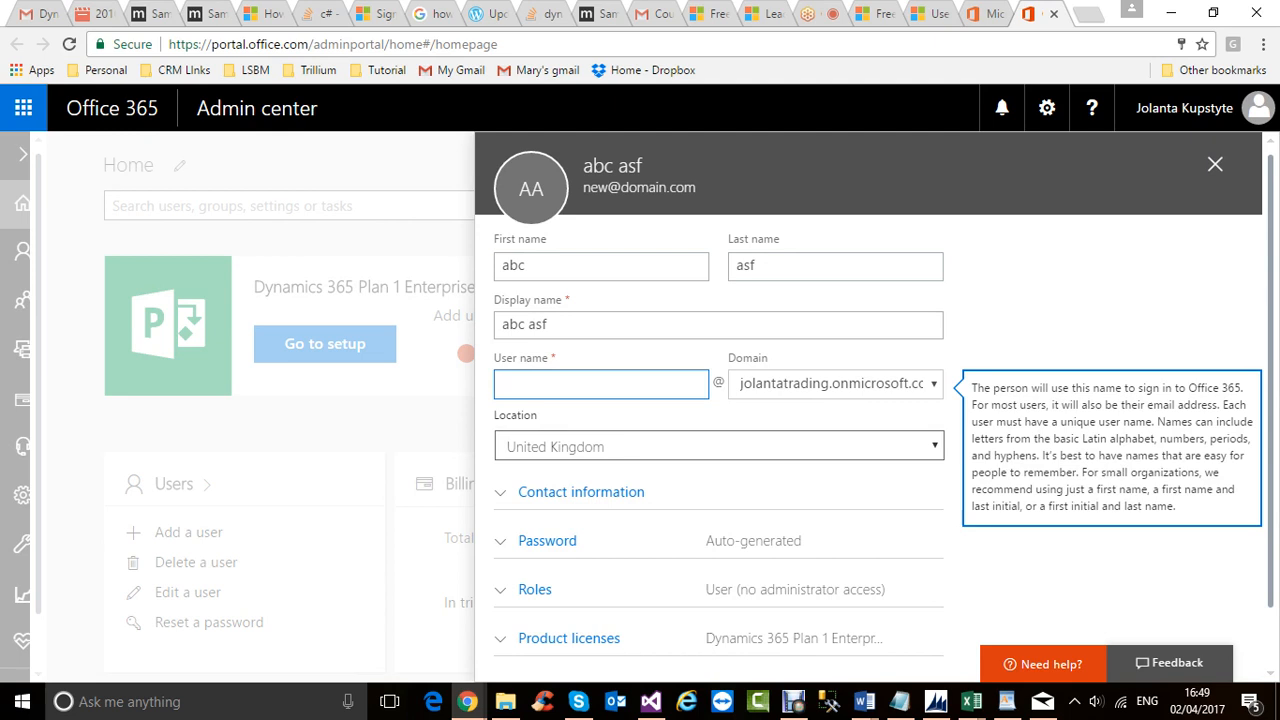
text(abcasf)
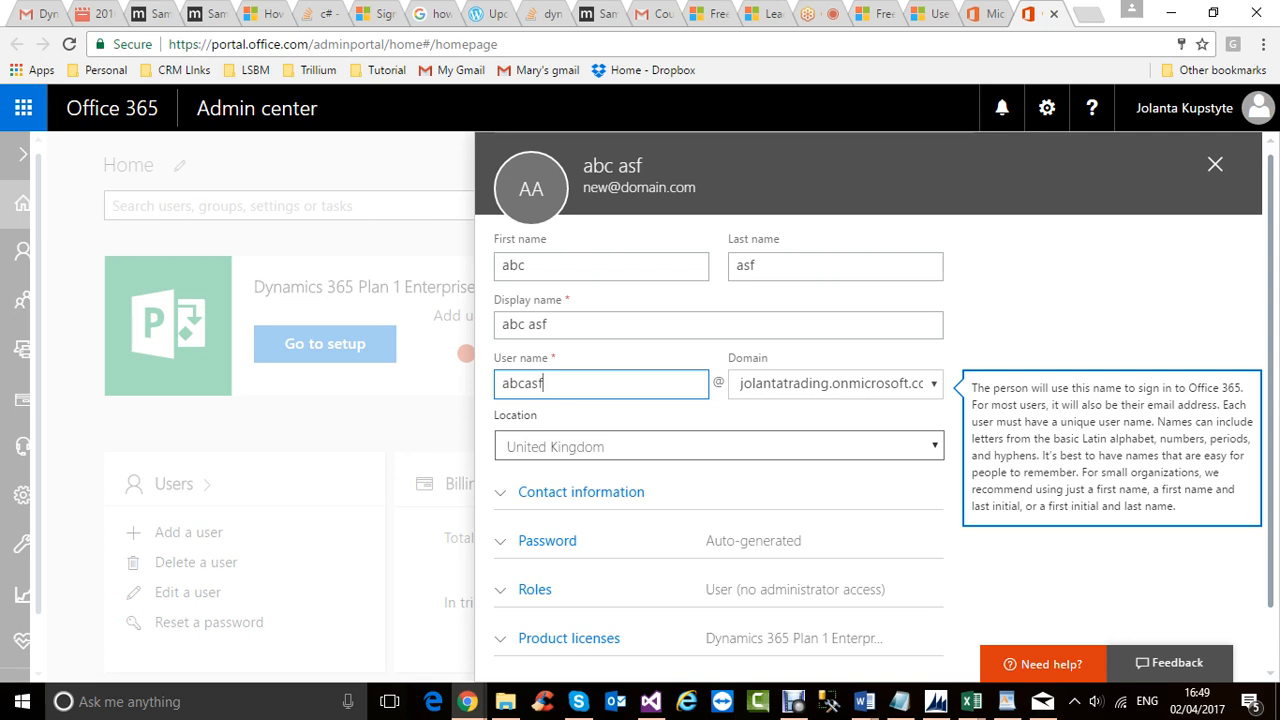
scroll(718, 430, down, 1)
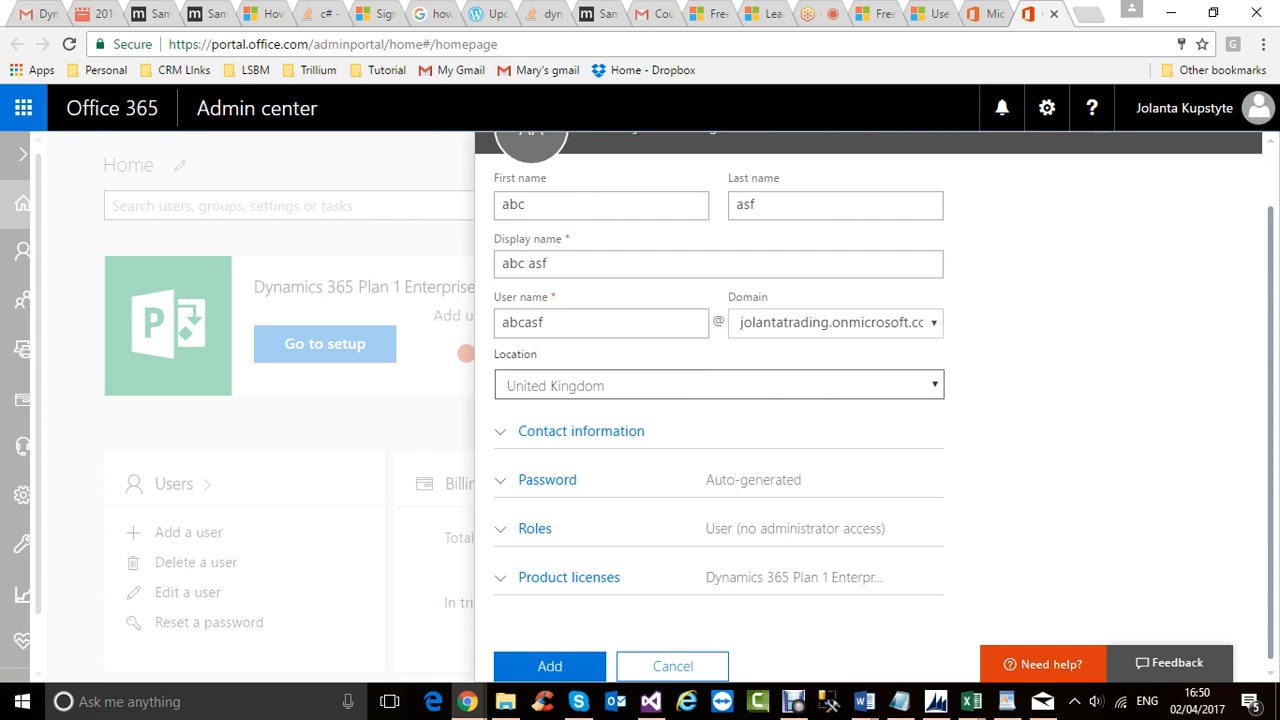
- Blank the autofilled Country or region under Contact information, then collapse that section
click(581, 431)
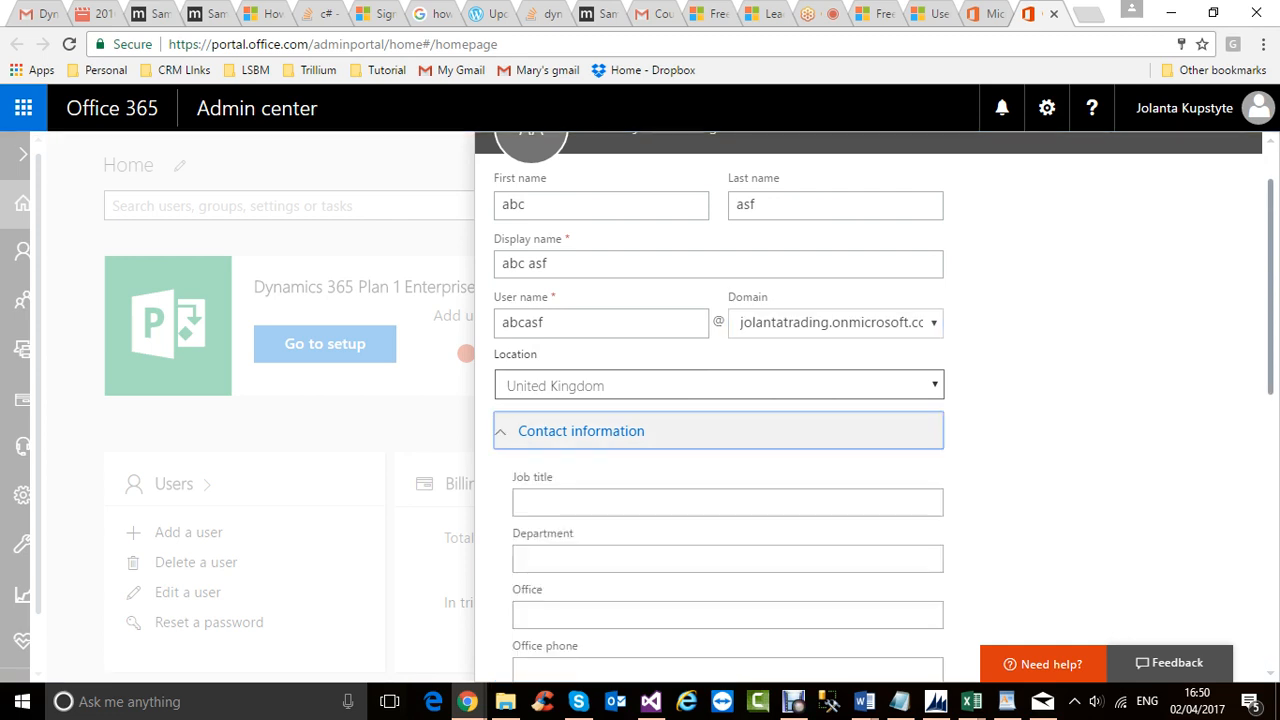
scroll(727, 400, down, 3)
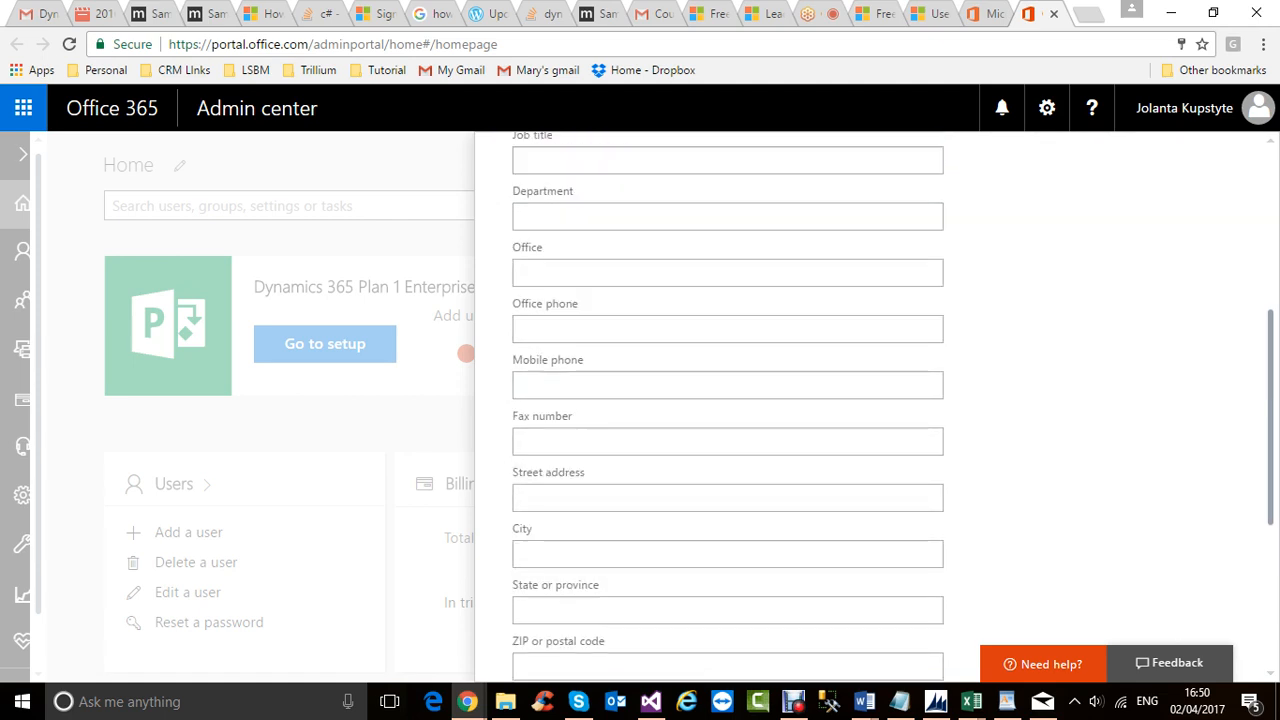
scroll(727, 400, down, 2)
scroll(727, 400, down, 1)
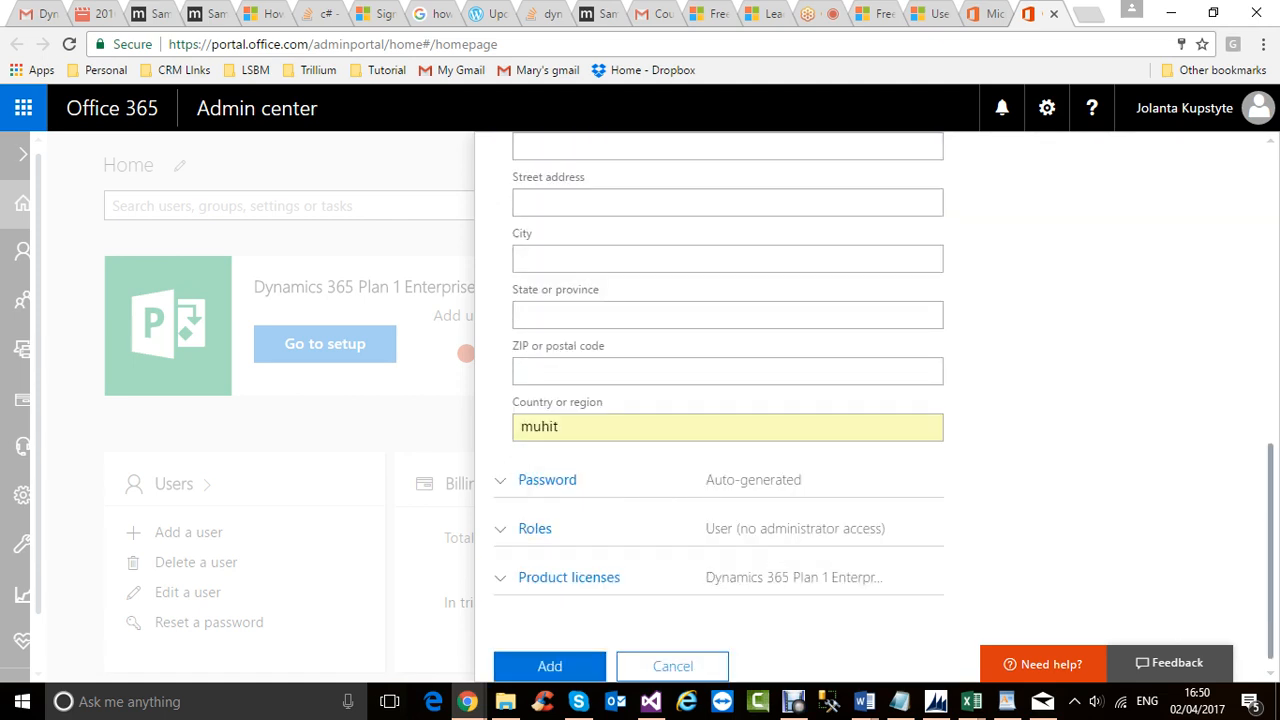
click(727, 427)
click(727, 427)
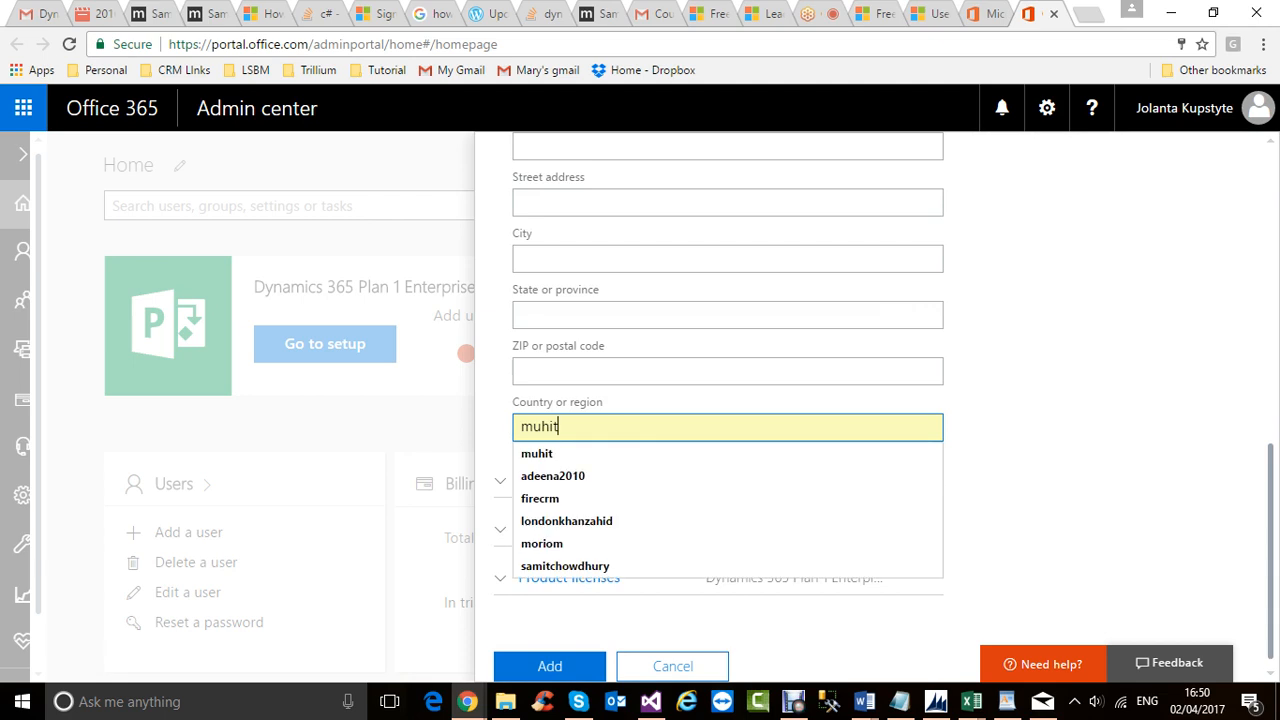
key(BackSpace)
key(BackSpace)
key(BackSpace)
key(BackSpace)
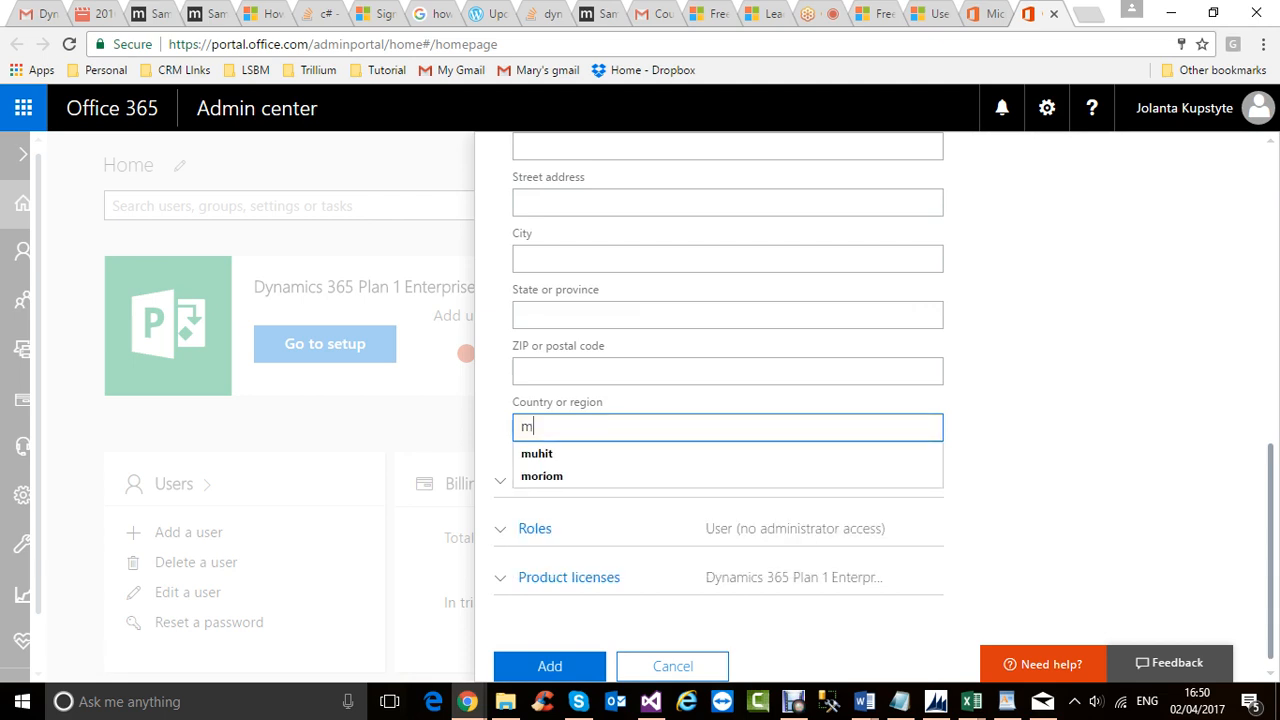
key(BackSpace)
click(1062, 430)
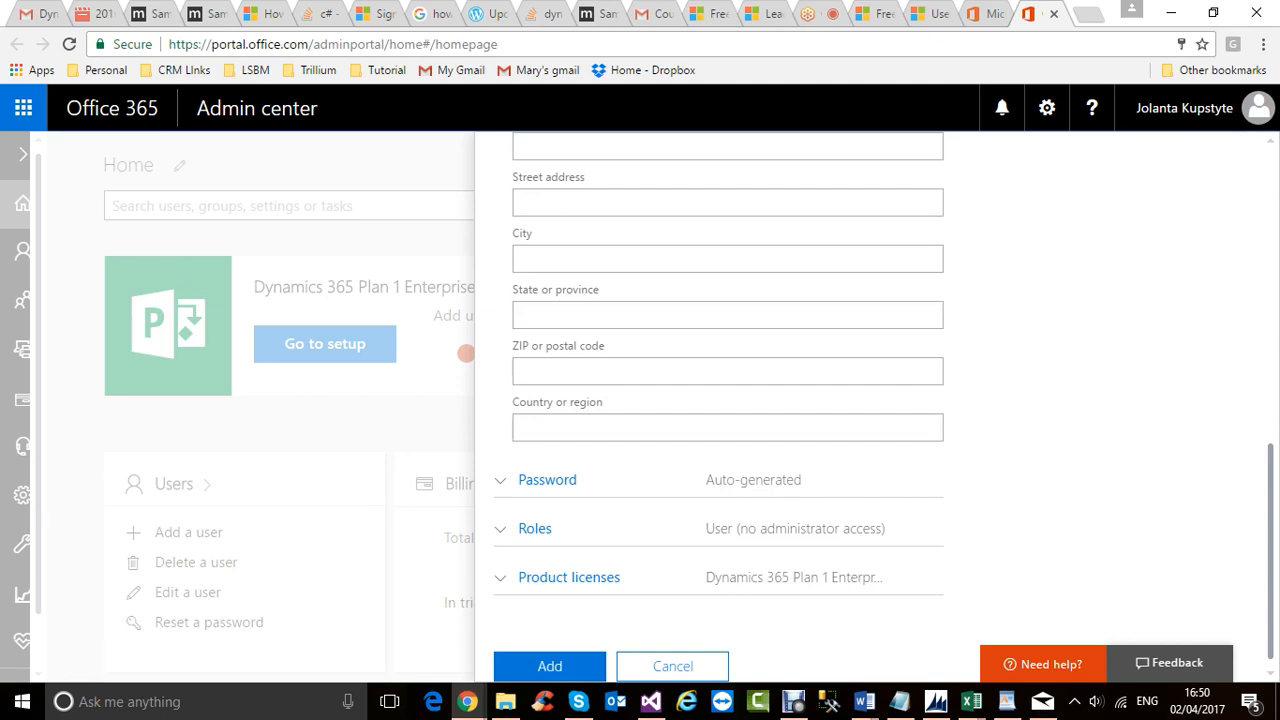
scroll(720, 400, up, 4)
scroll(720, 400, up, 1)
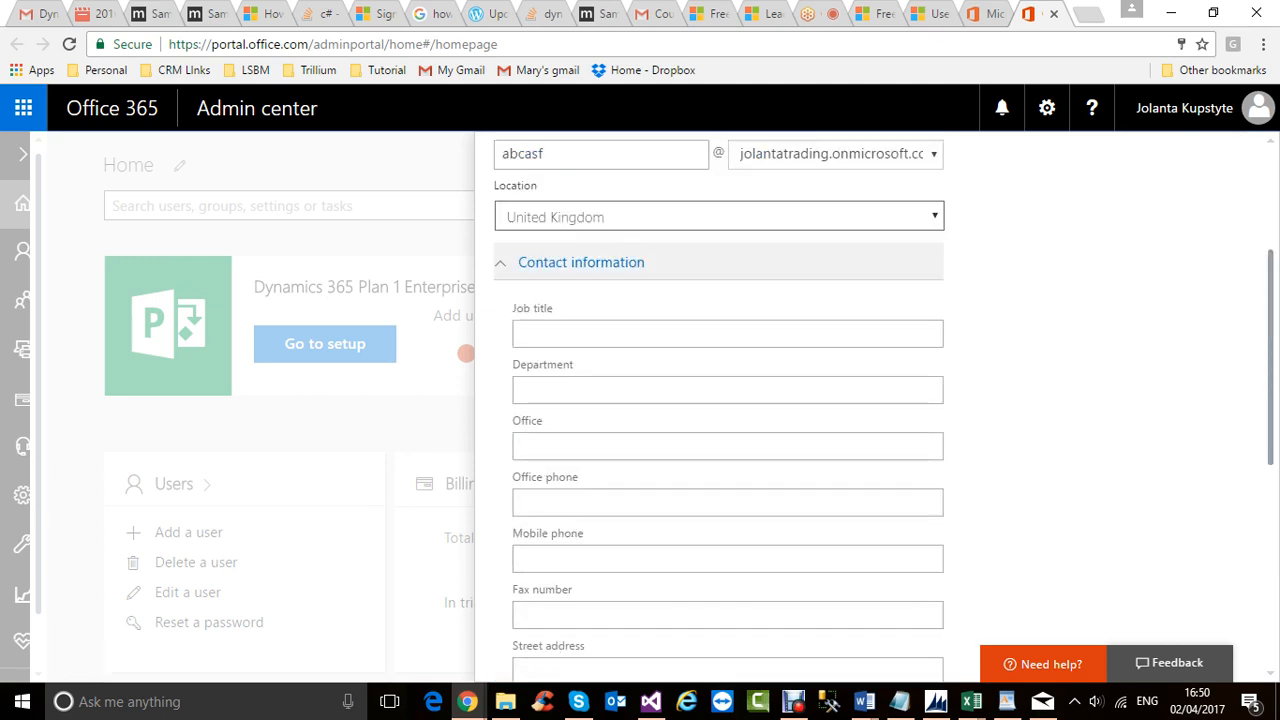
click(581, 262)
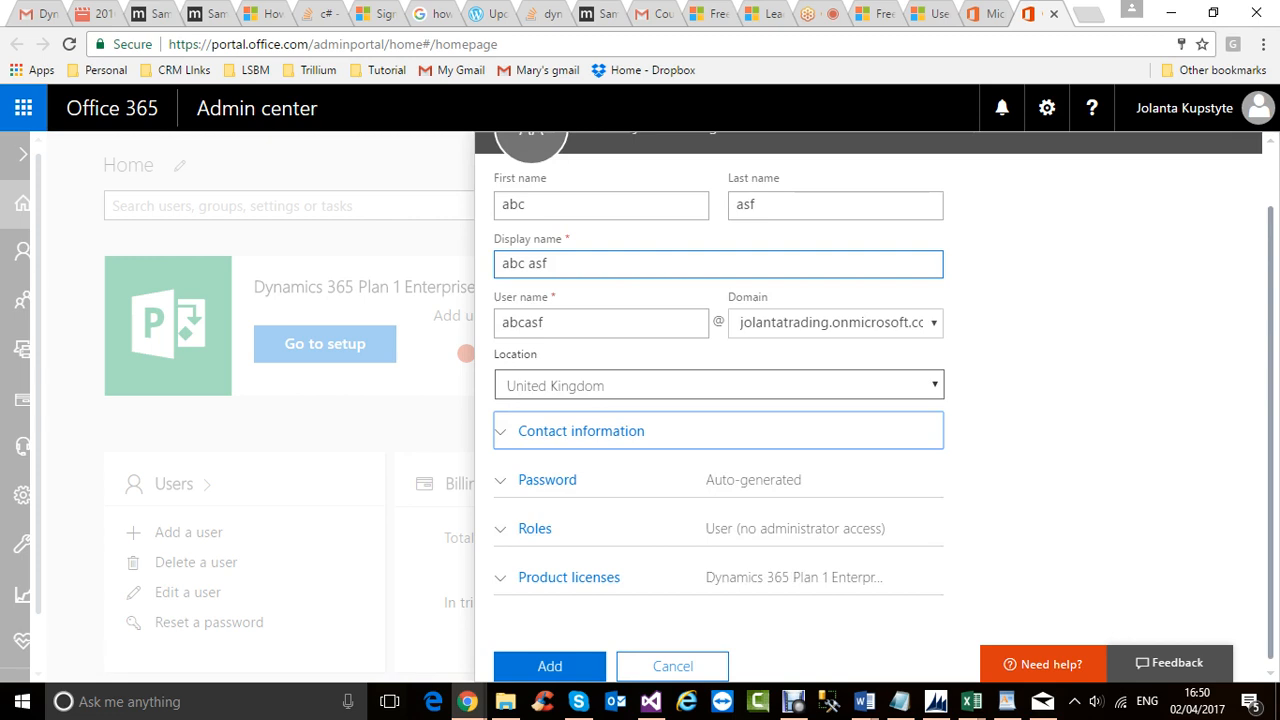
- Expand Password and Roles, keeping an auto-generated password and the User (no administrator access) role
click(547, 480)
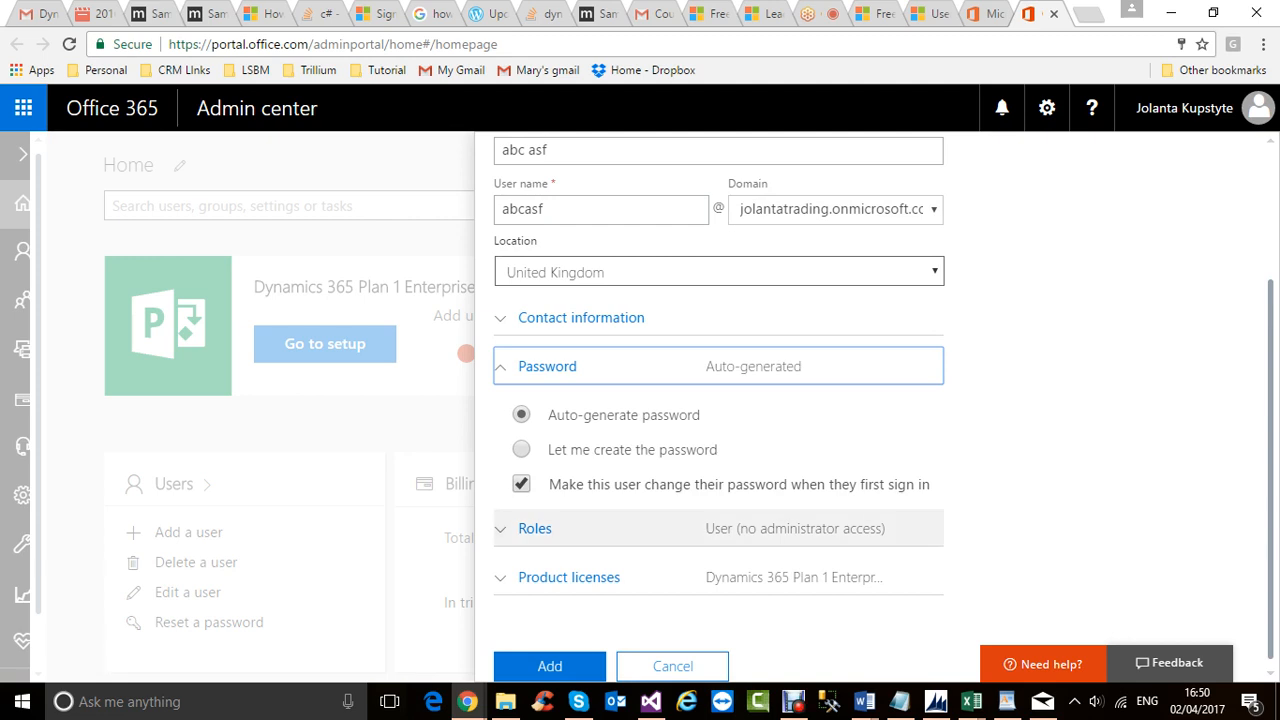
click(534, 528)
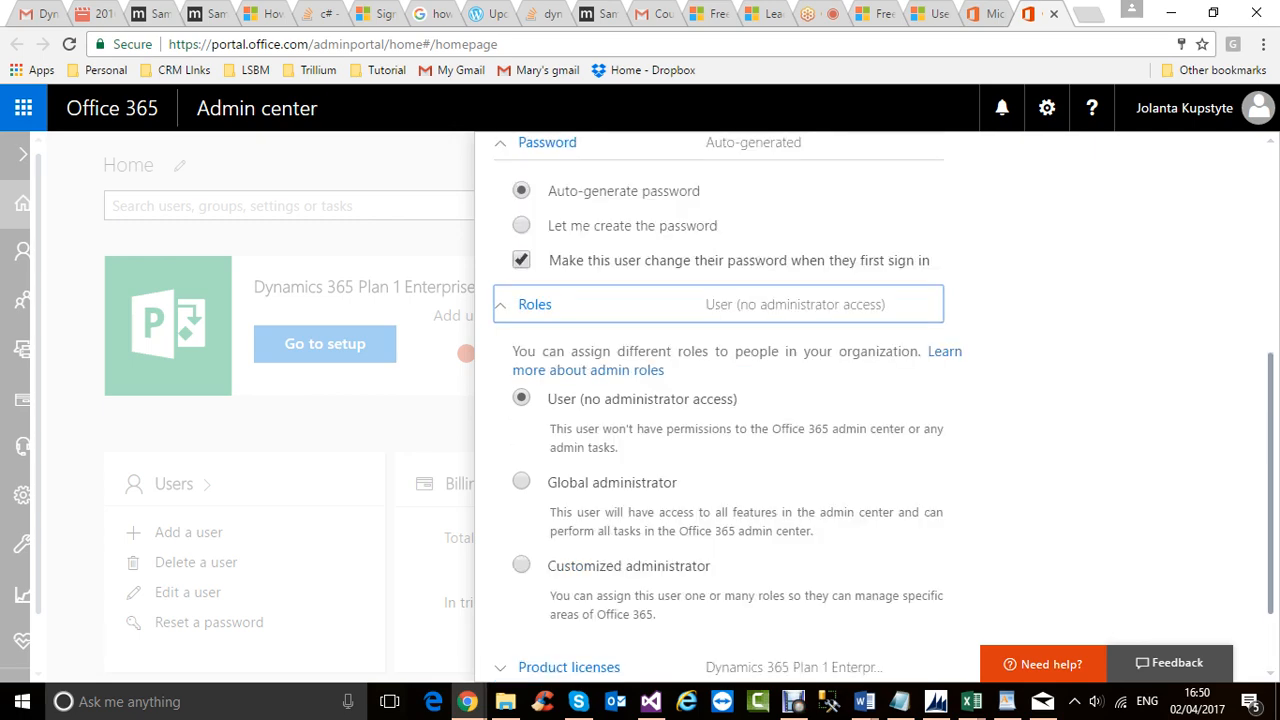
scroll(718, 400, down, 1)
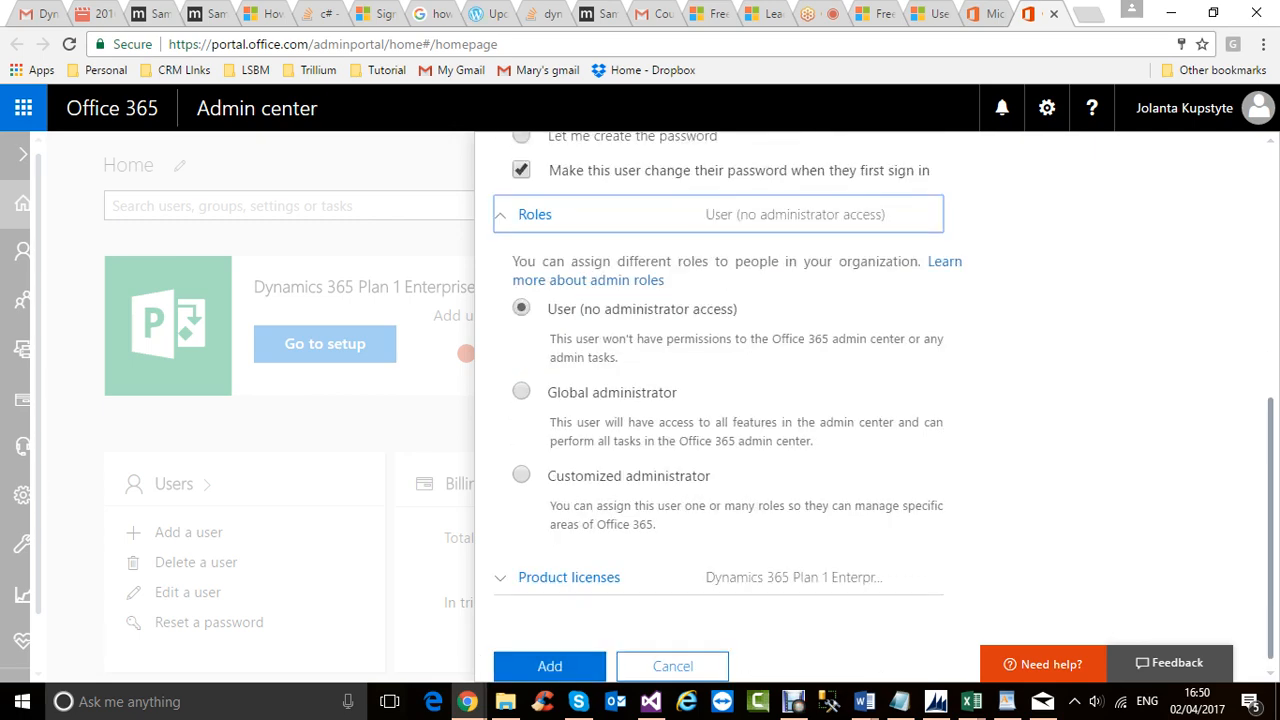
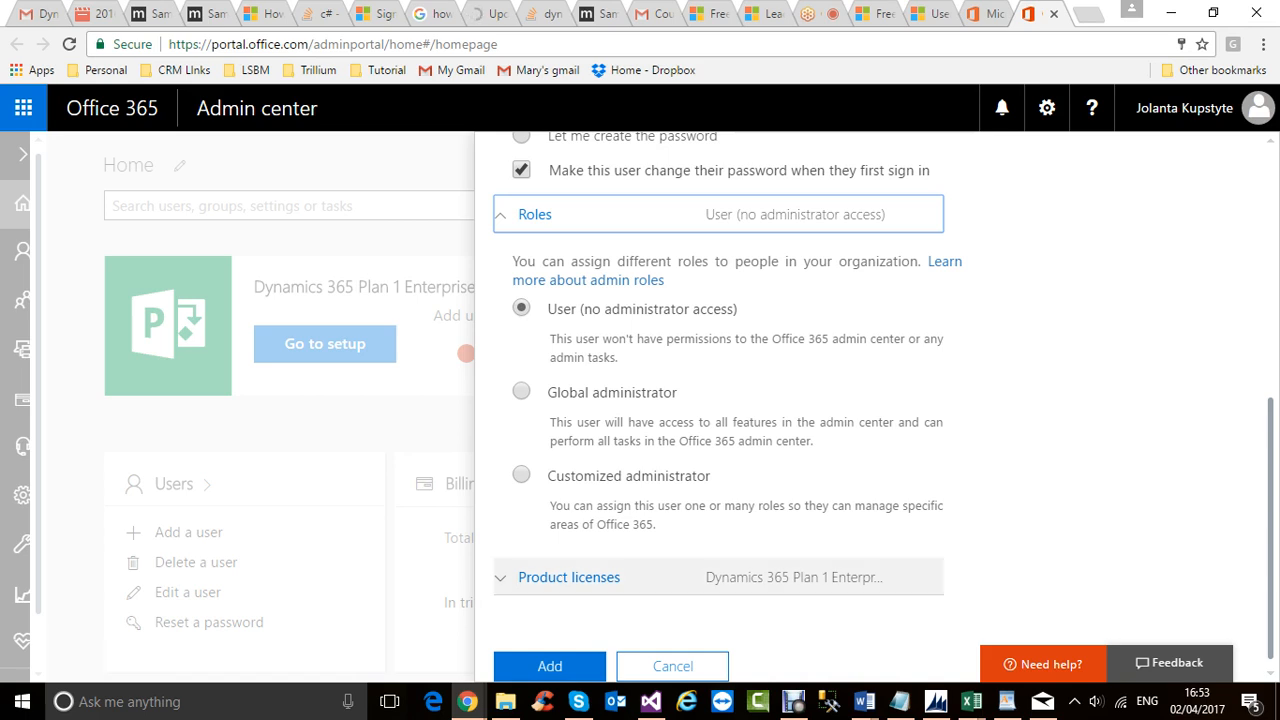
- Add the new non-admin user with the Dynamics 365 product licence and the User role
click(569, 577)
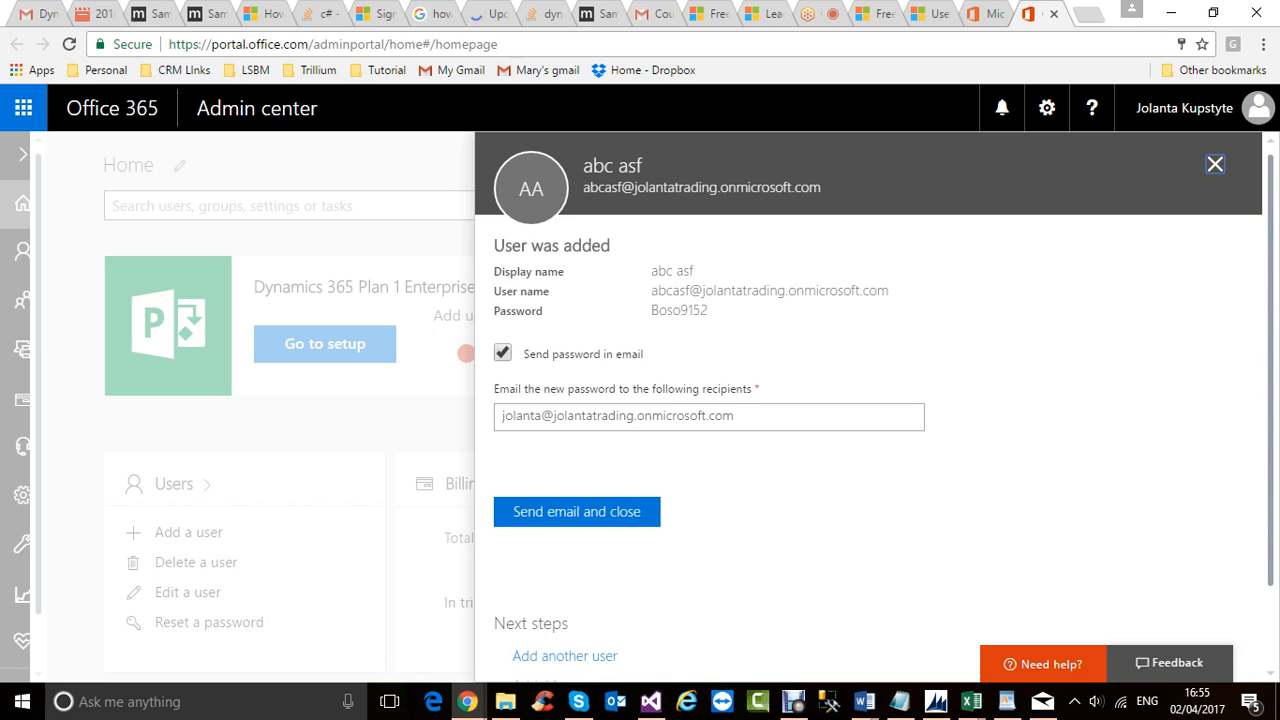
drag(651, 290, 889, 290)
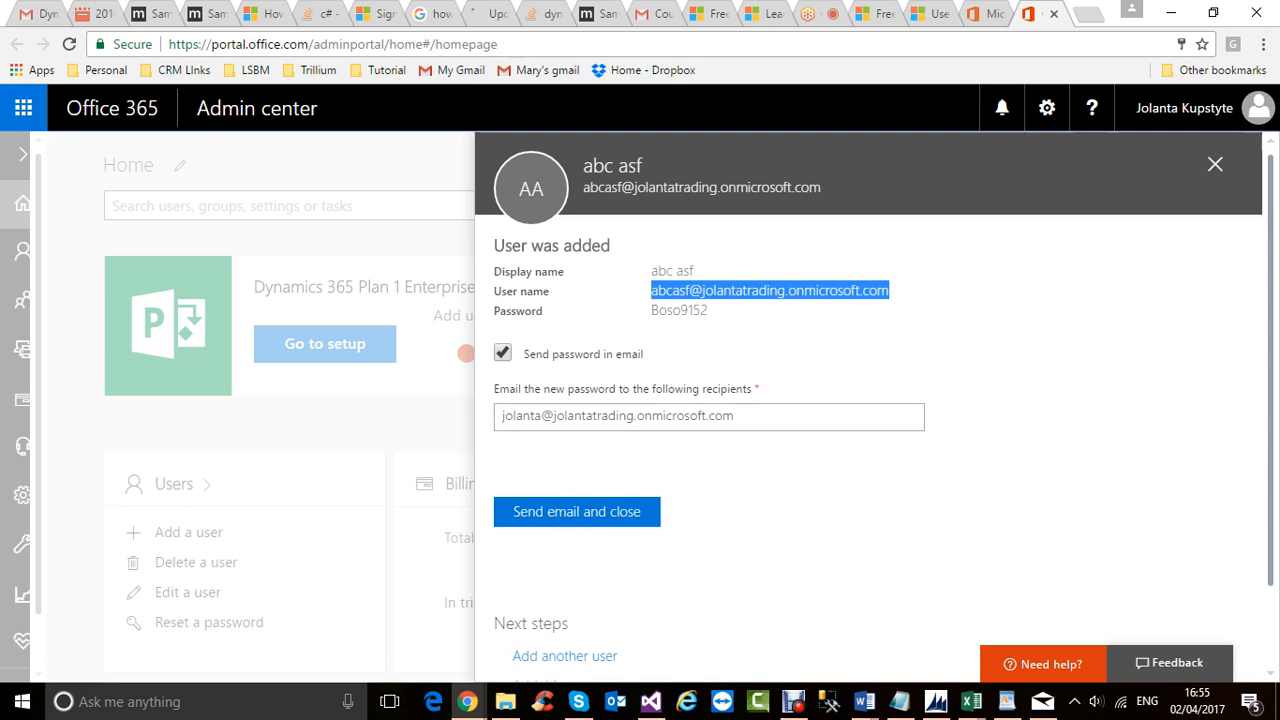
drag(651, 271, 694, 271)
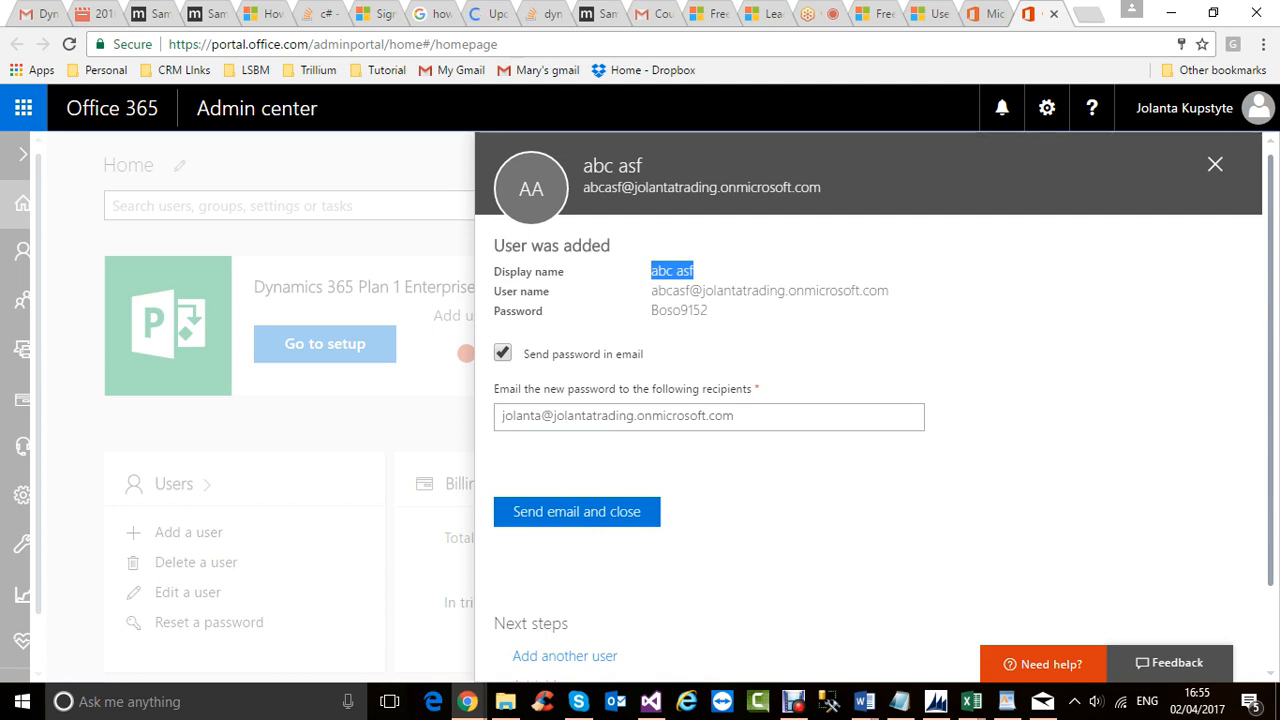
drag(651, 290, 877, 290)
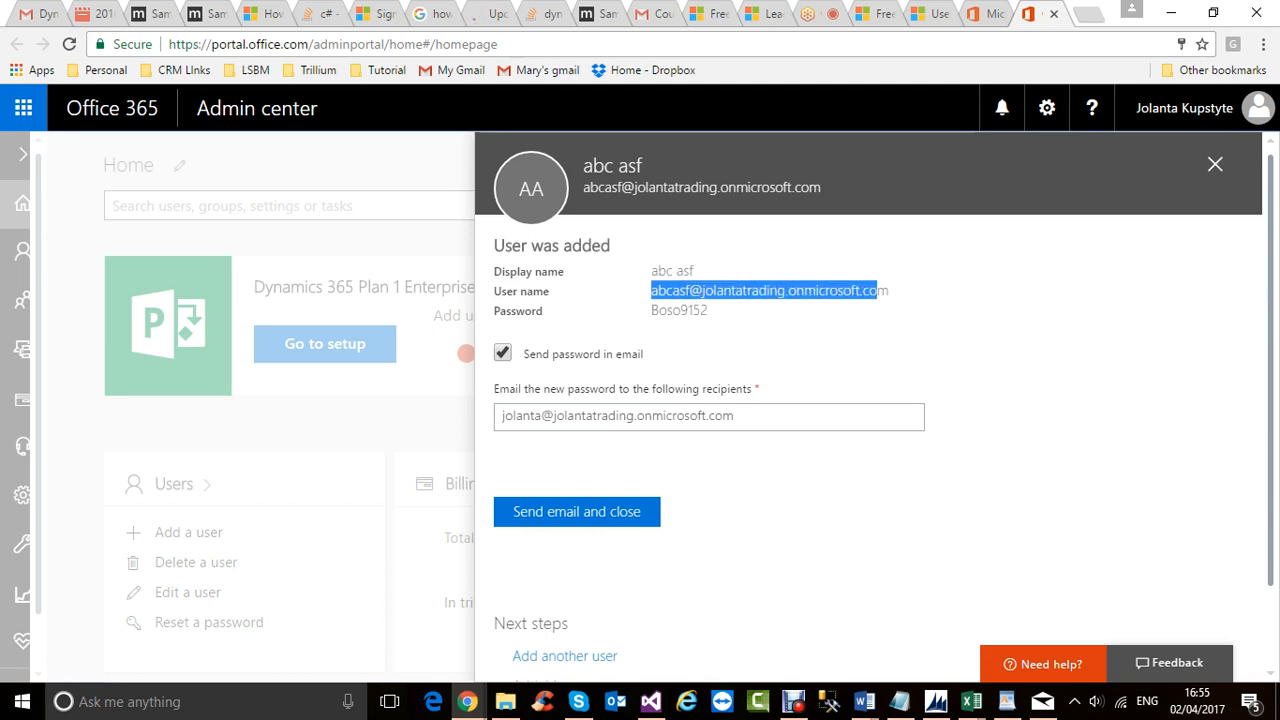
drag(877, 290, 889, 290)
double_click(679, 310)
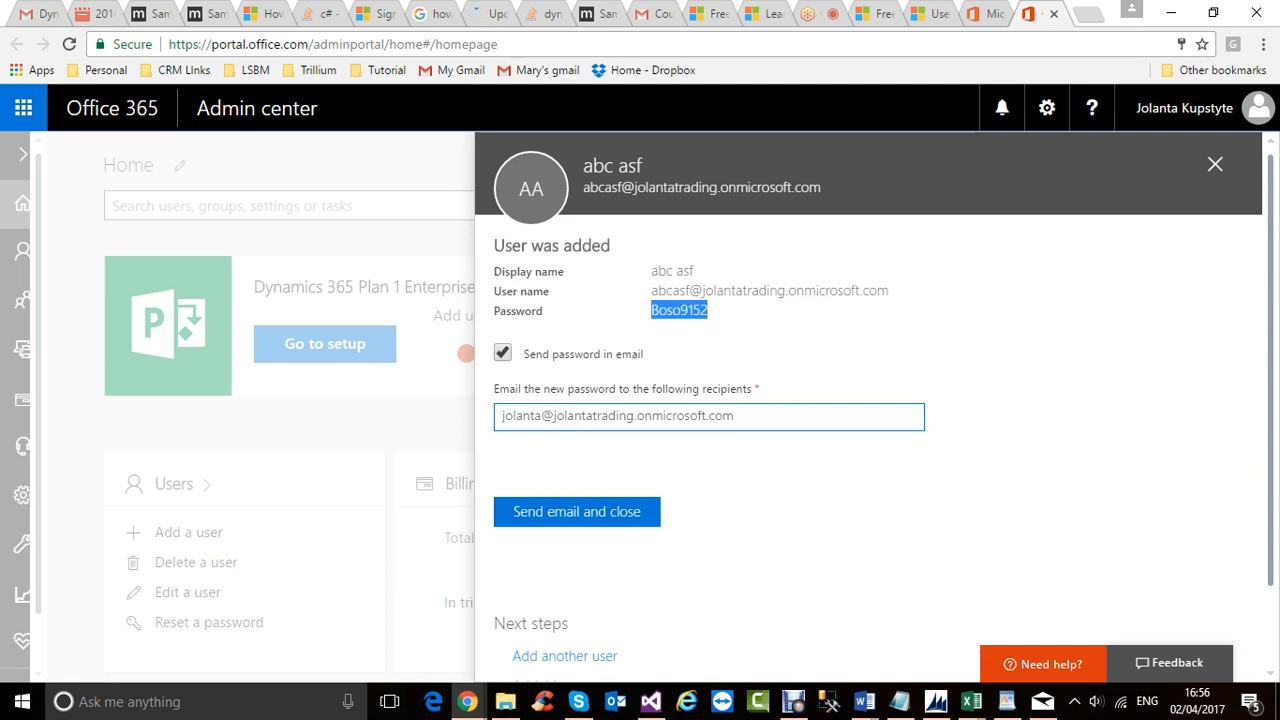
triple_click(618, 416)
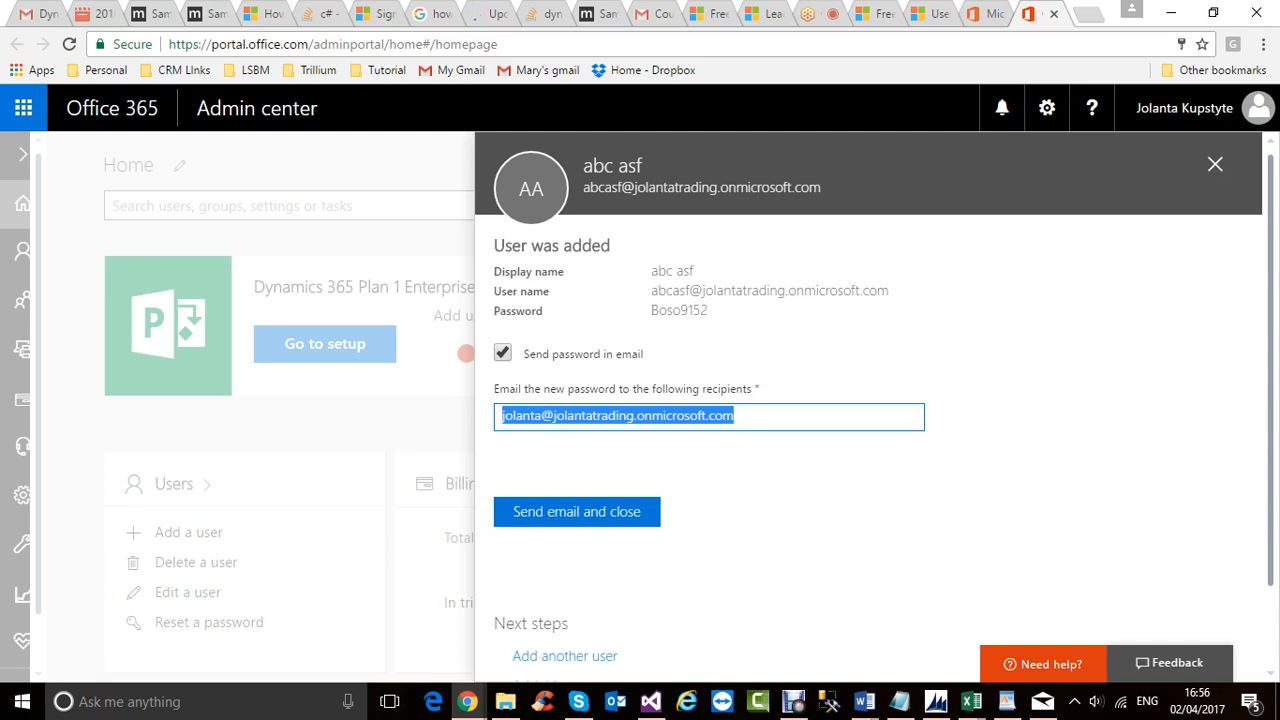
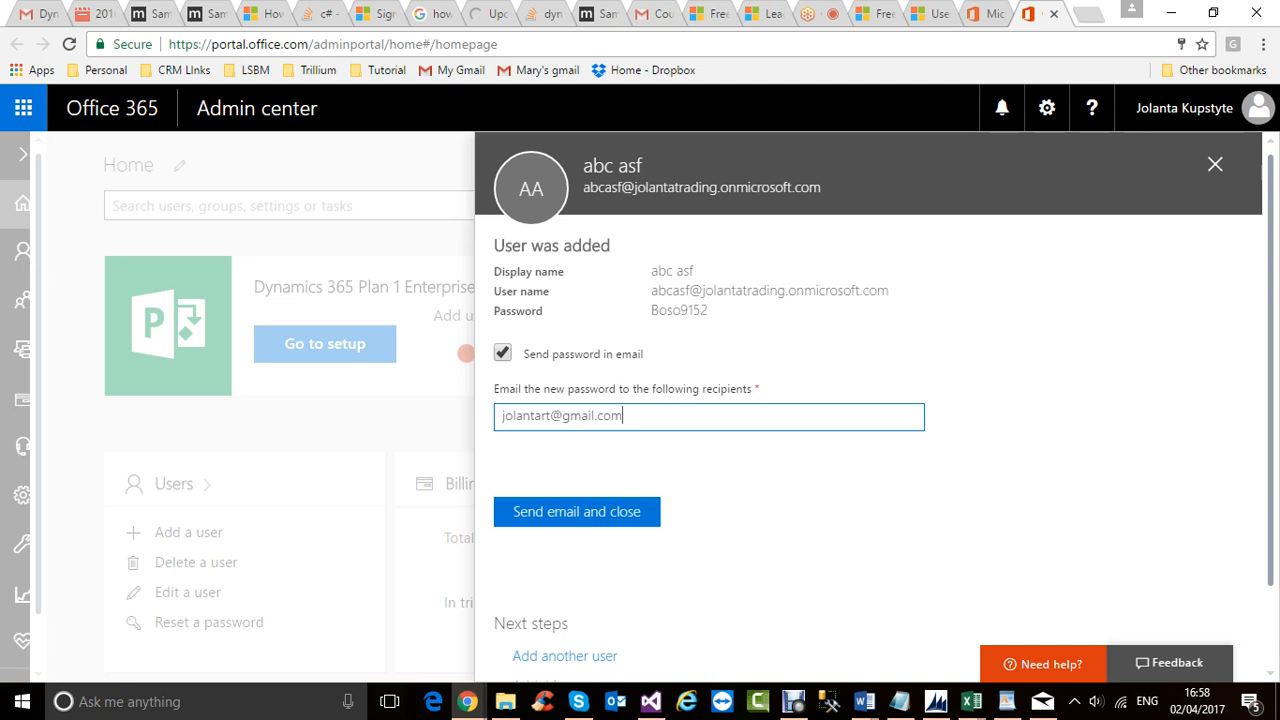
- Send the new account's password to the personal address and close the confirmation
triple_click(769, 290)
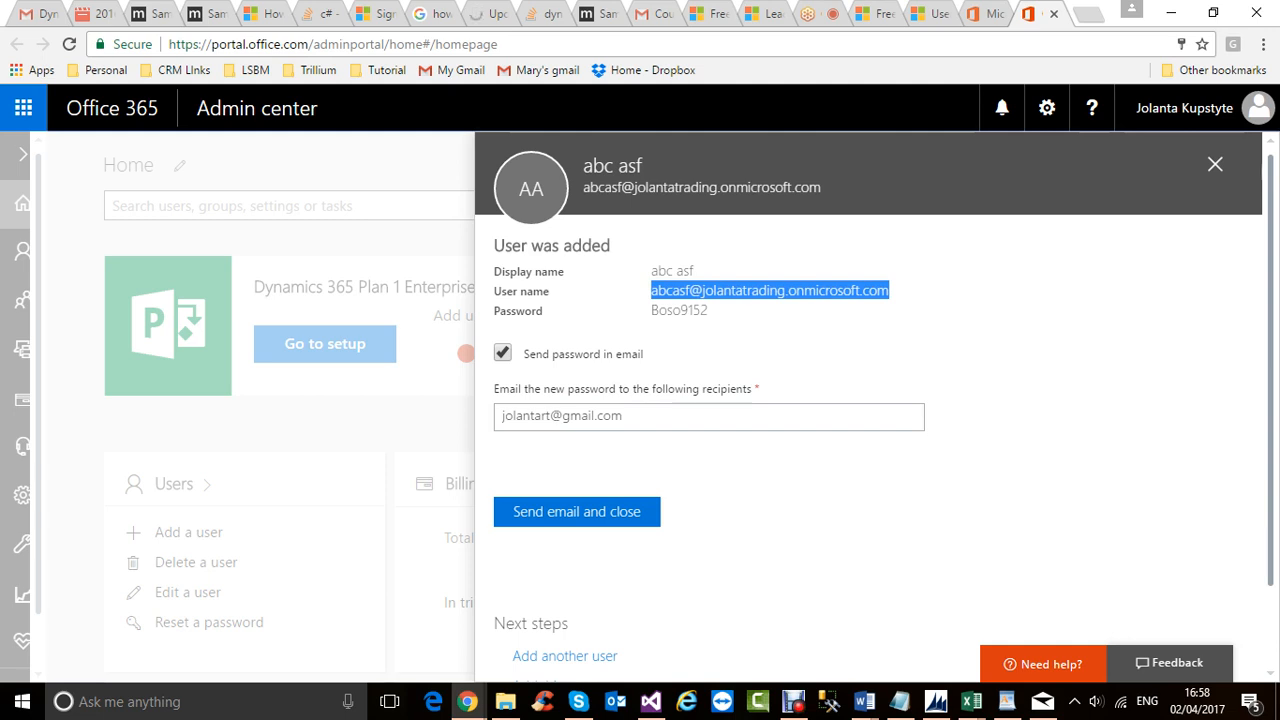
click(709, 416)
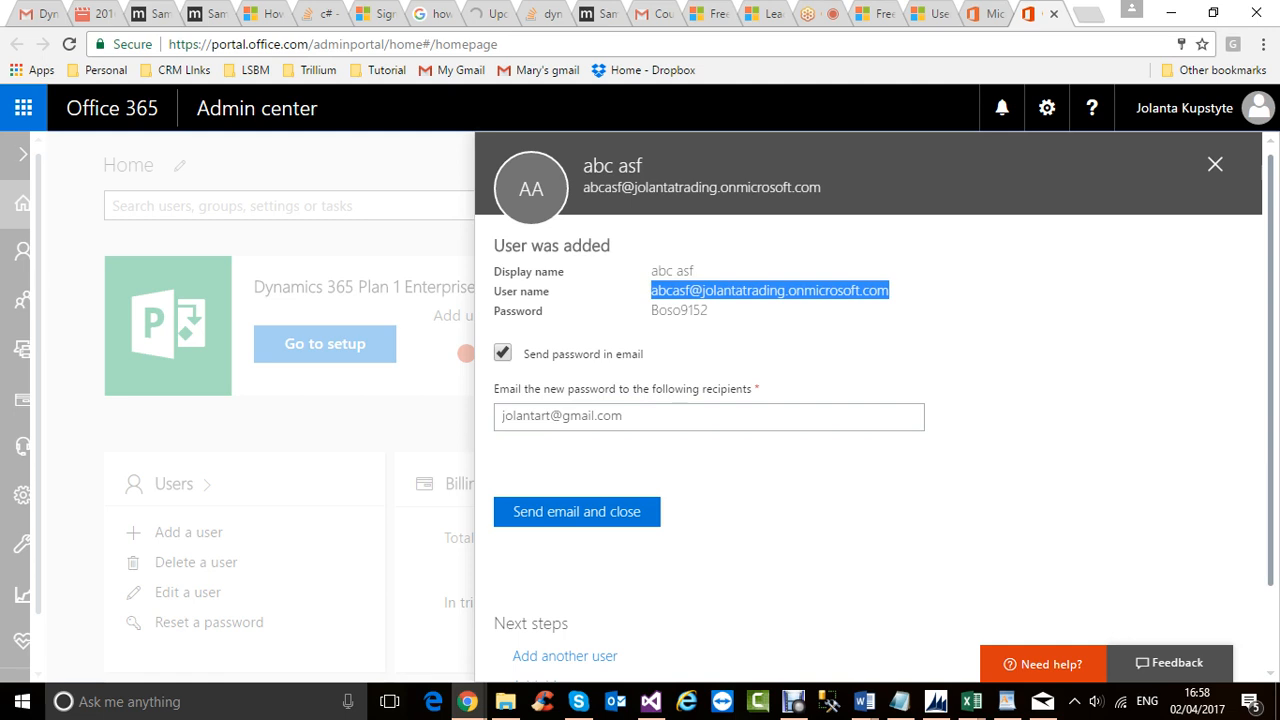
triple_click(612, 165)
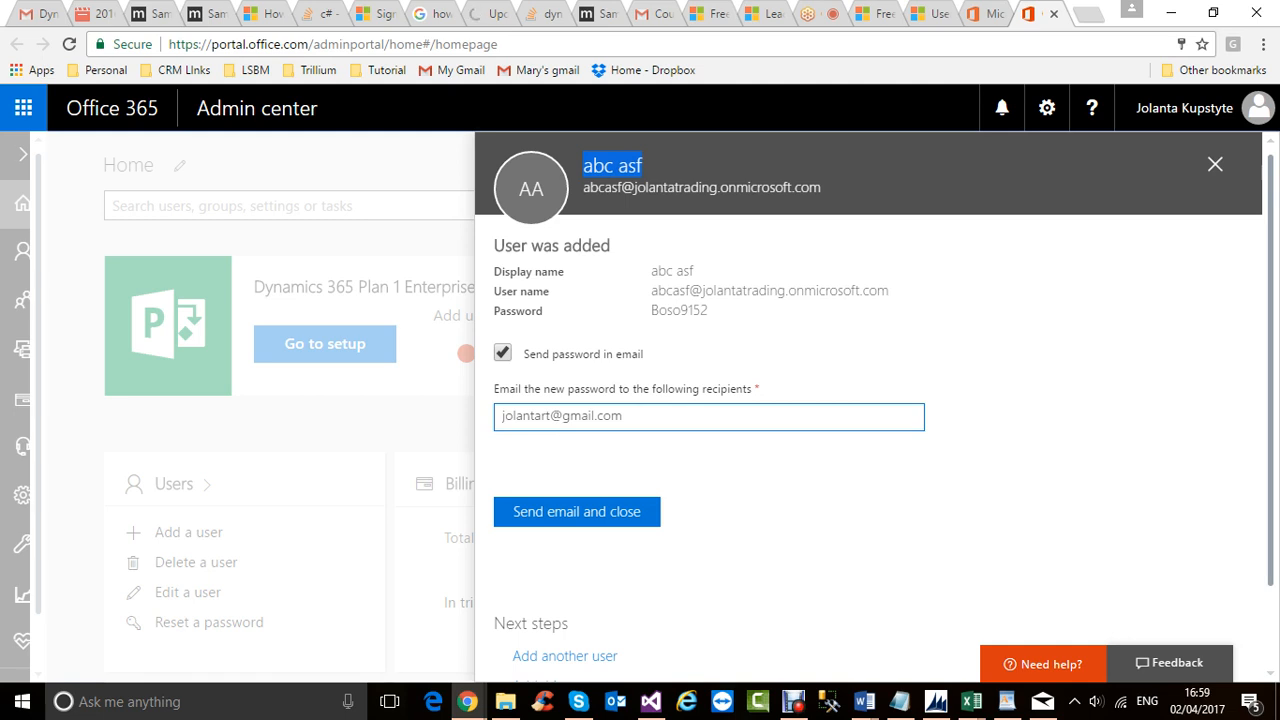
scroll(869, 405, down, 1)
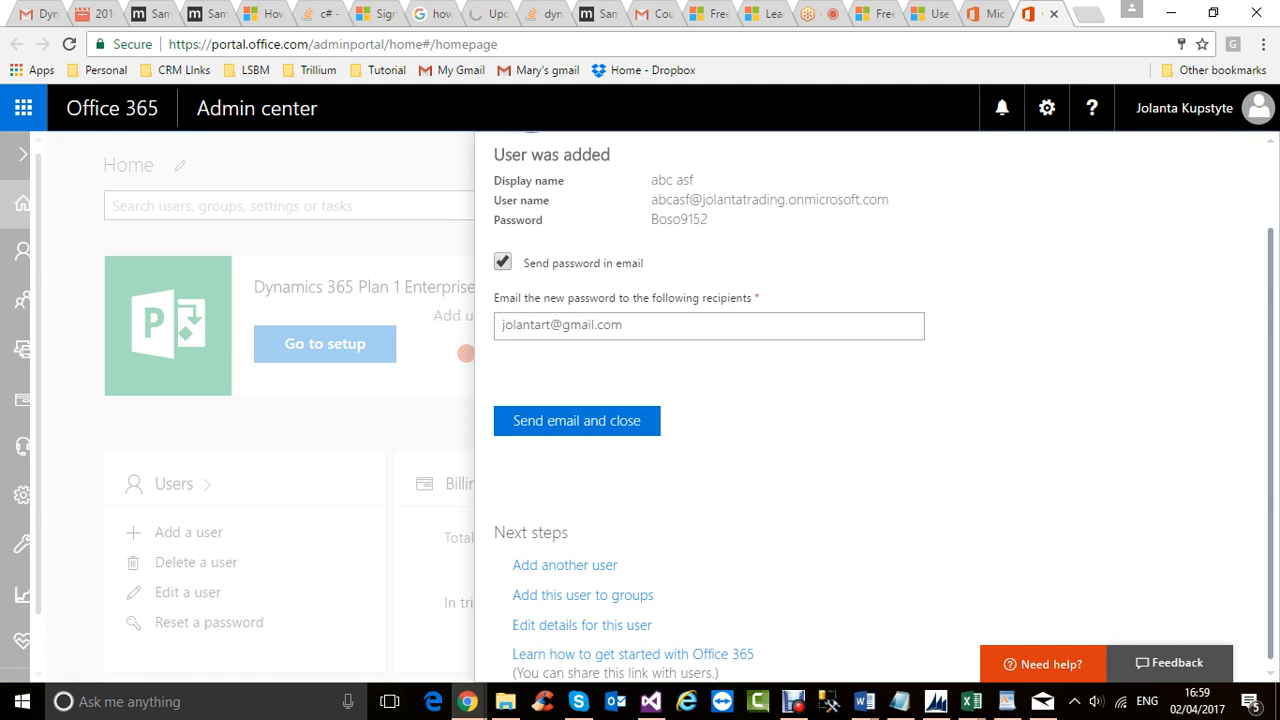
click(577, 421)
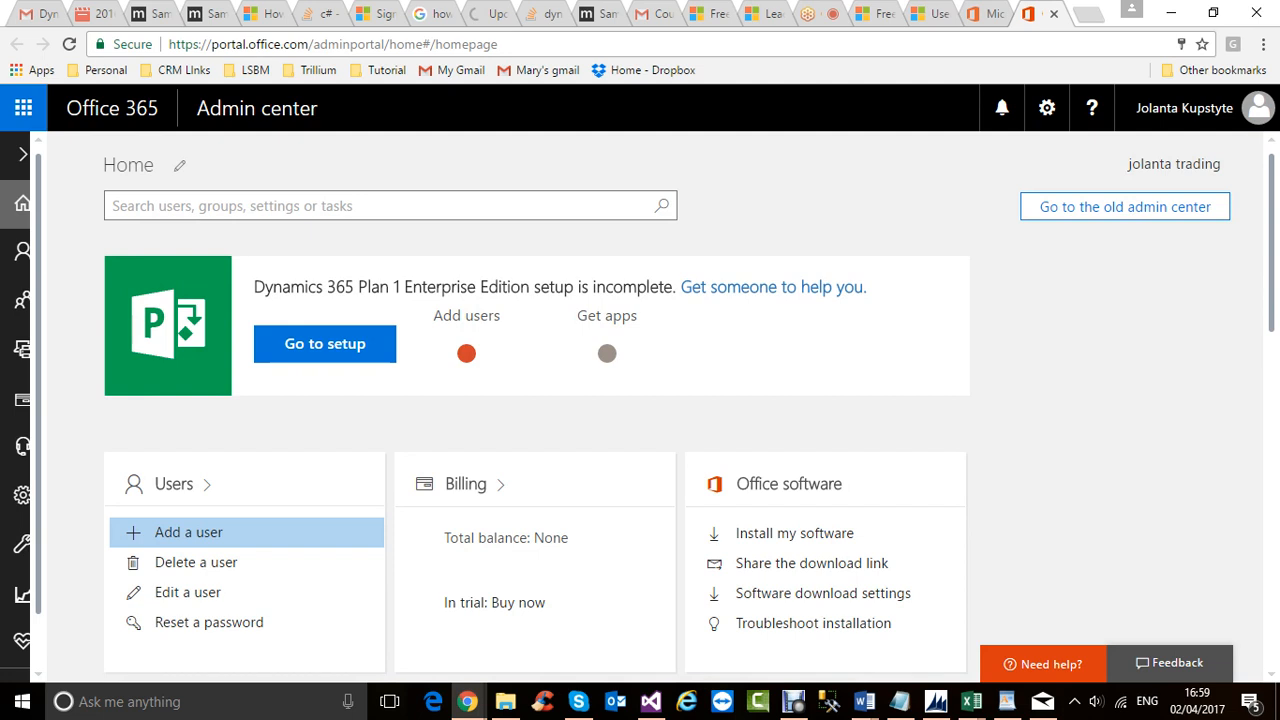
- Launch Dynamics 365 from the Office 365 app launcher
click(23, 108)
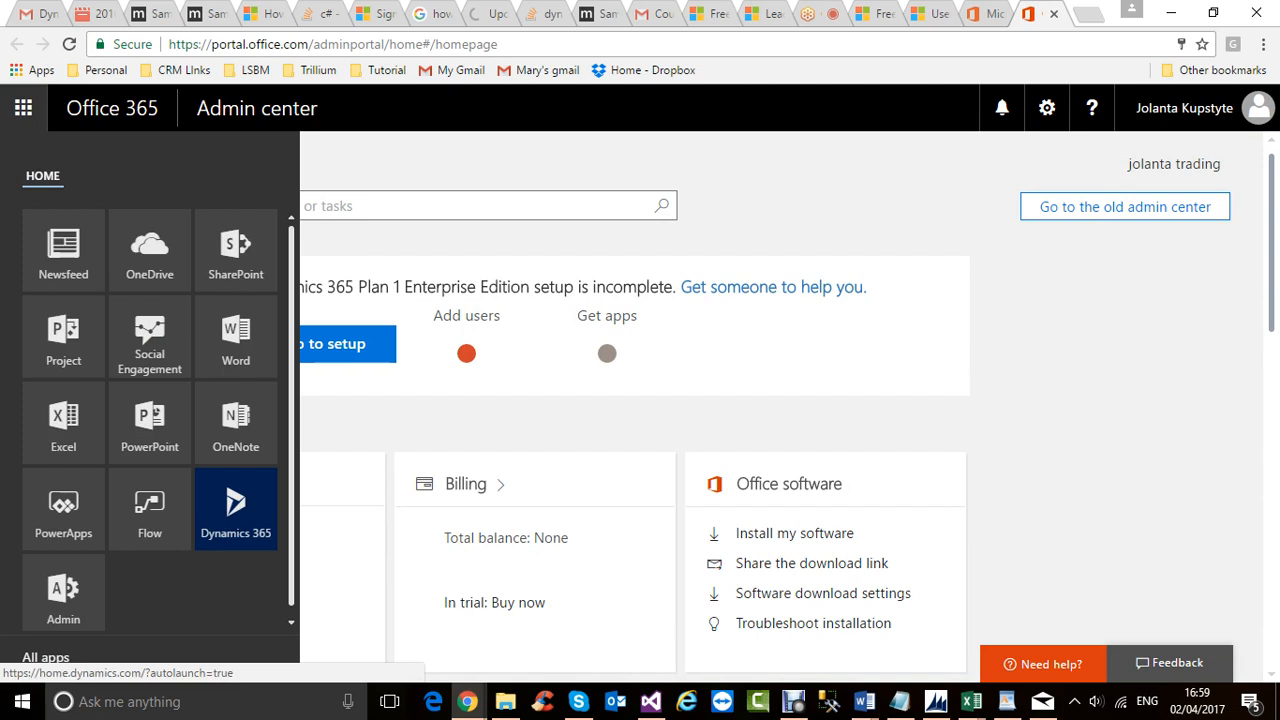
click(235, 508)
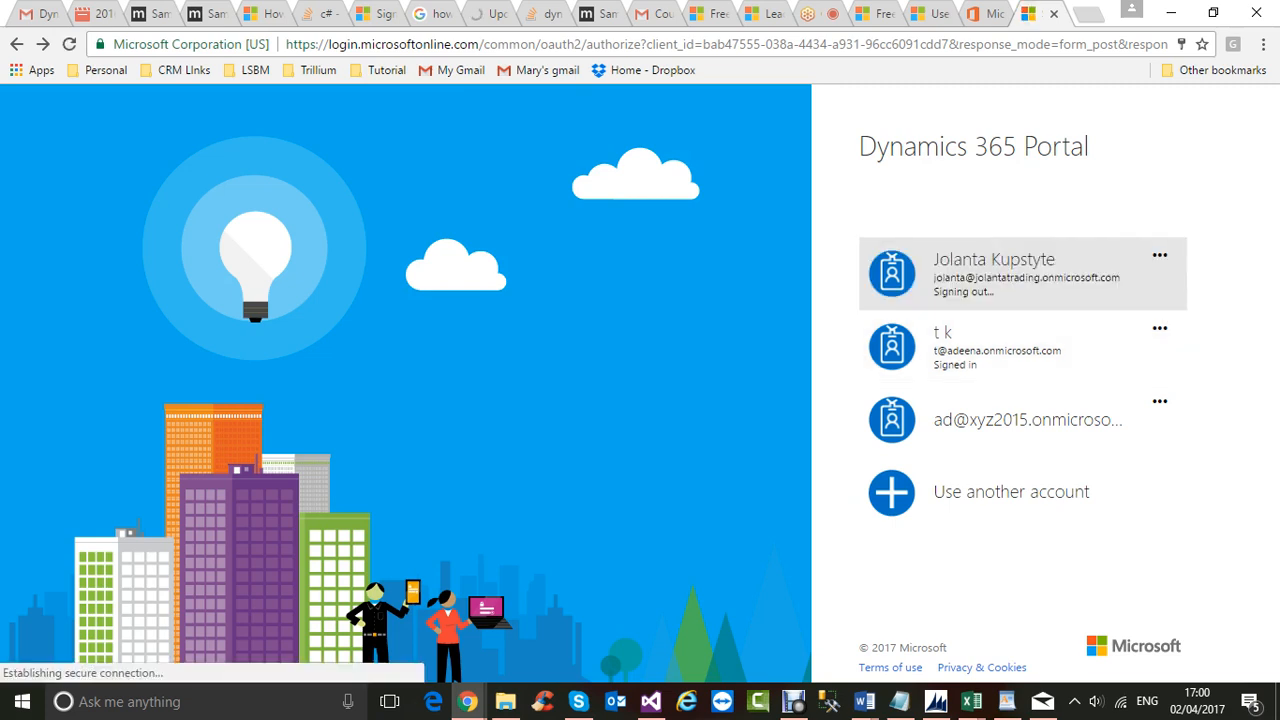
- Sign out of the listed account and sign in as the trading admin, re-entering the password
click(1160, 257)
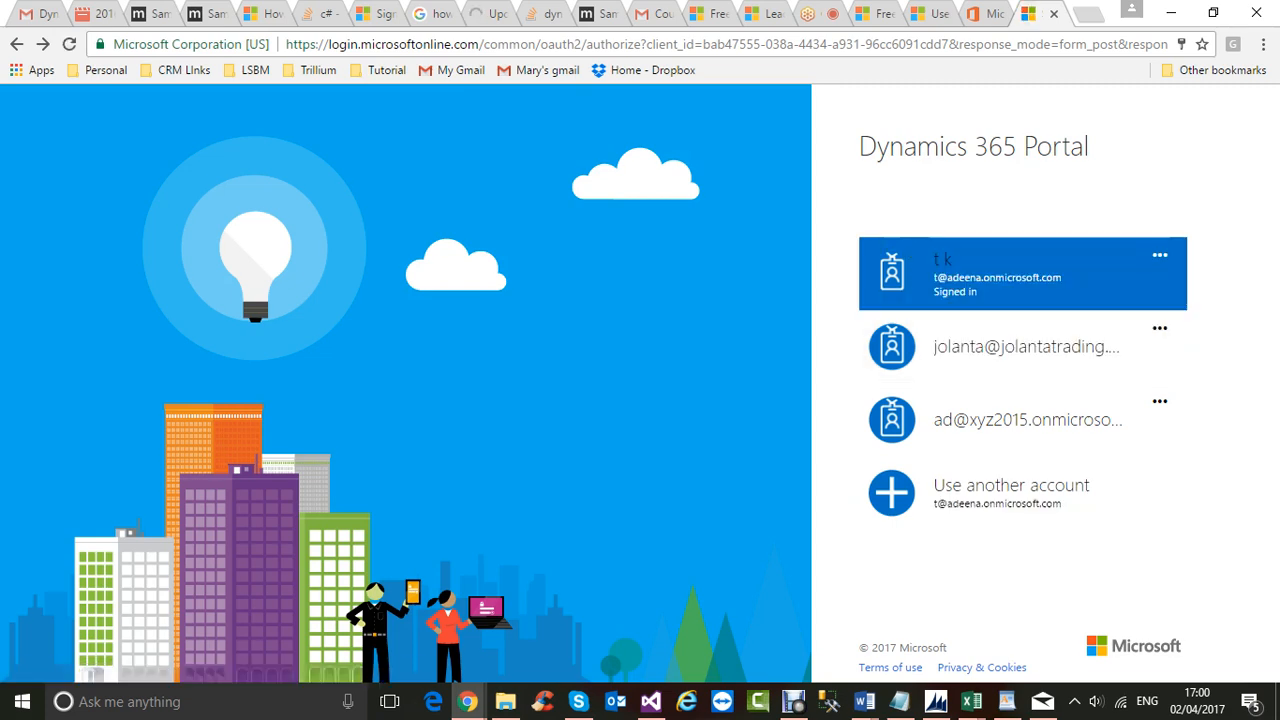
click(1025, 347)
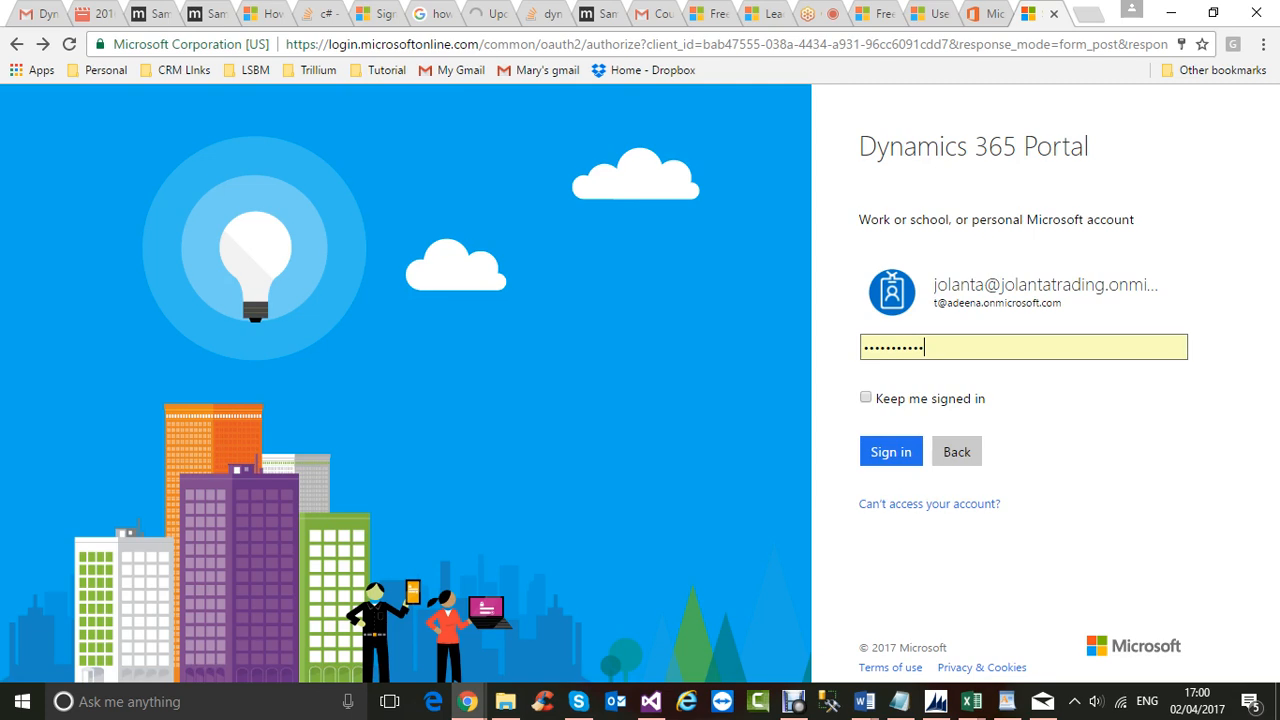
key(Return)
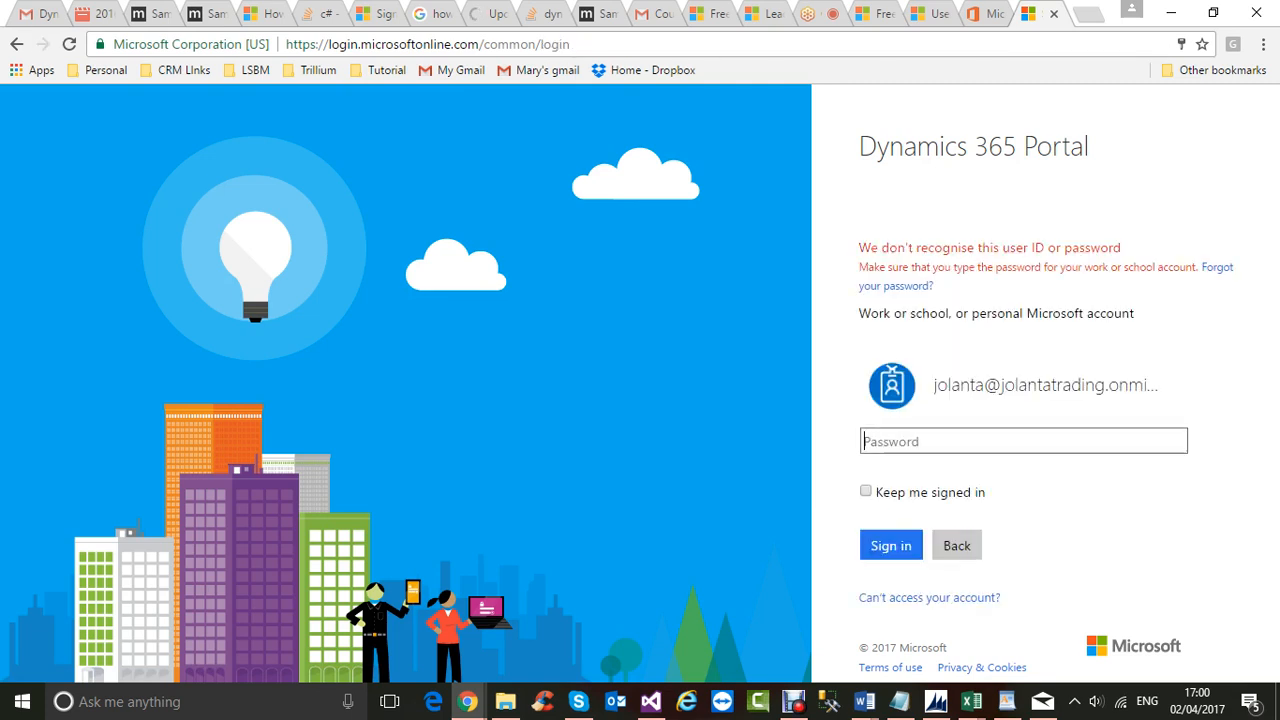
key(Down)
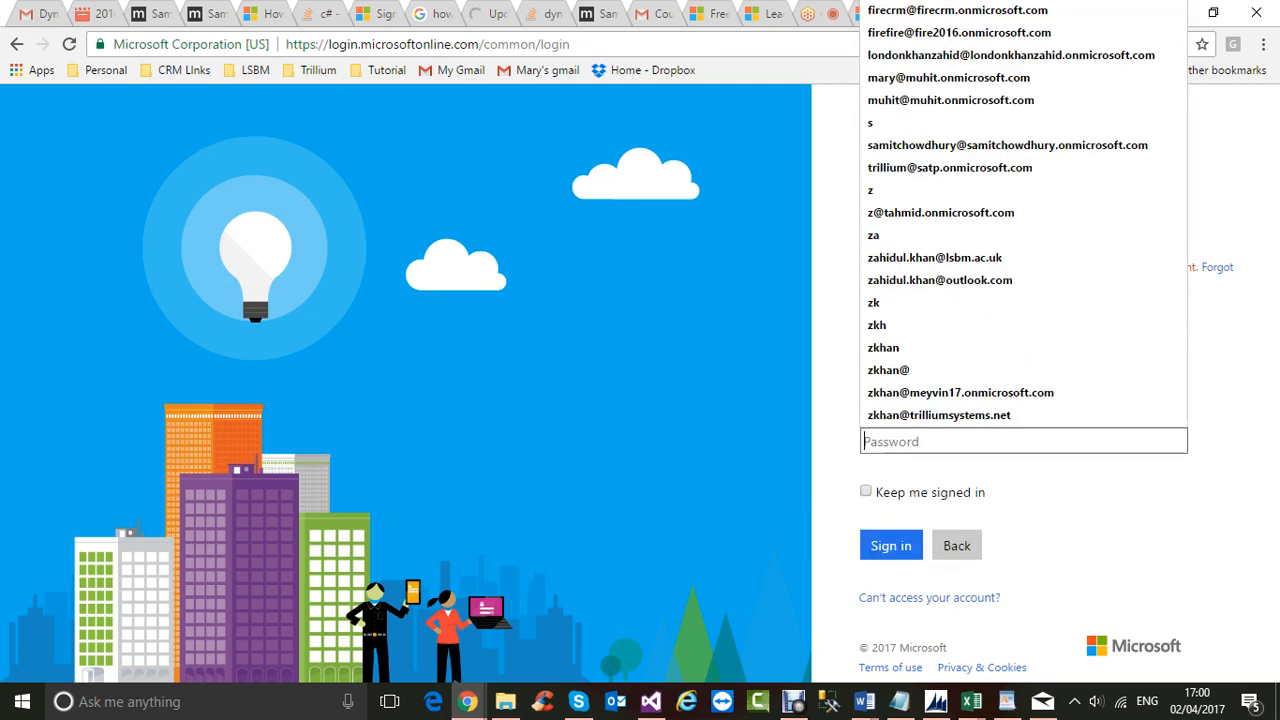
text(***********)
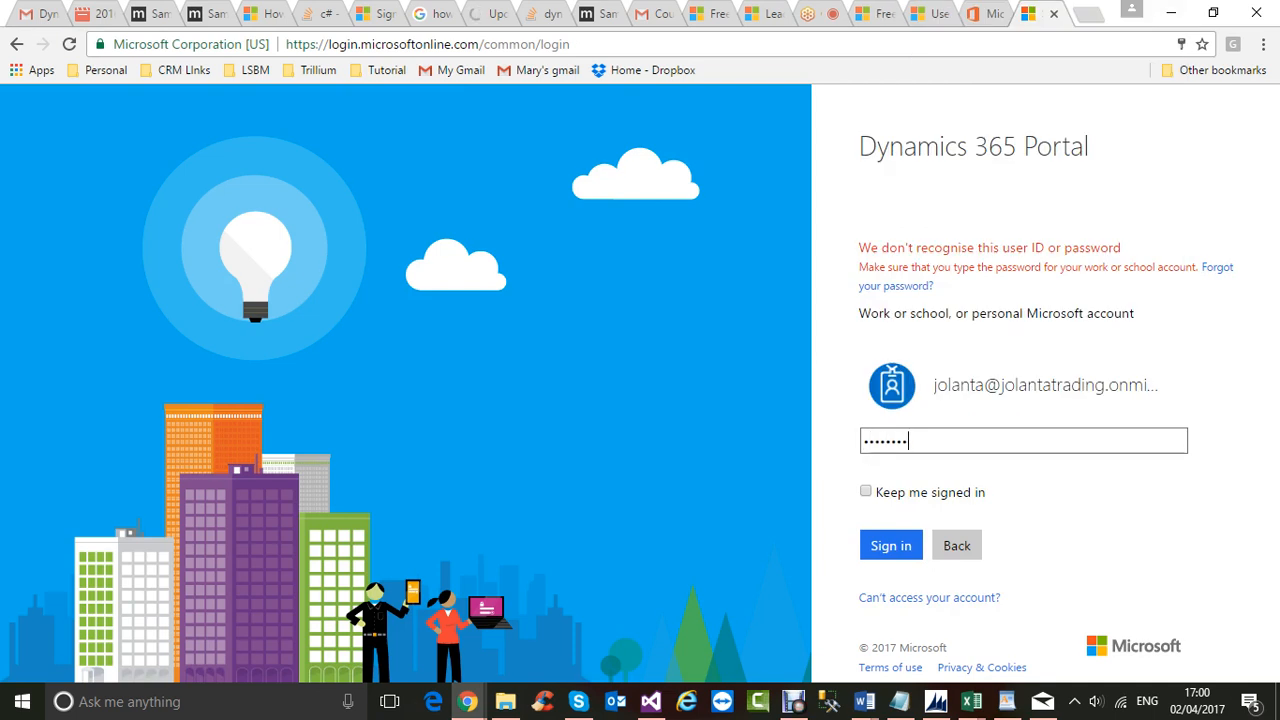
text(**)
key(Return)
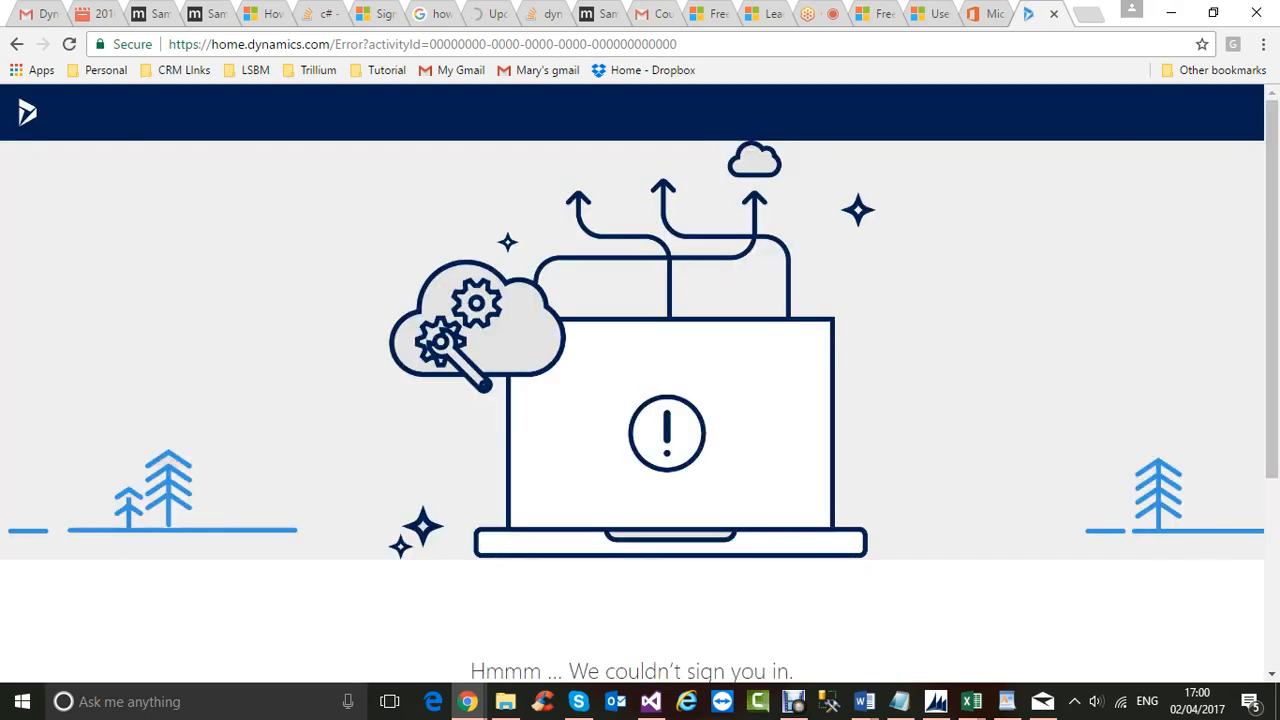
- Reload past the sign-in error to reach Settings > Security > Enabled Users
click(69, 44)
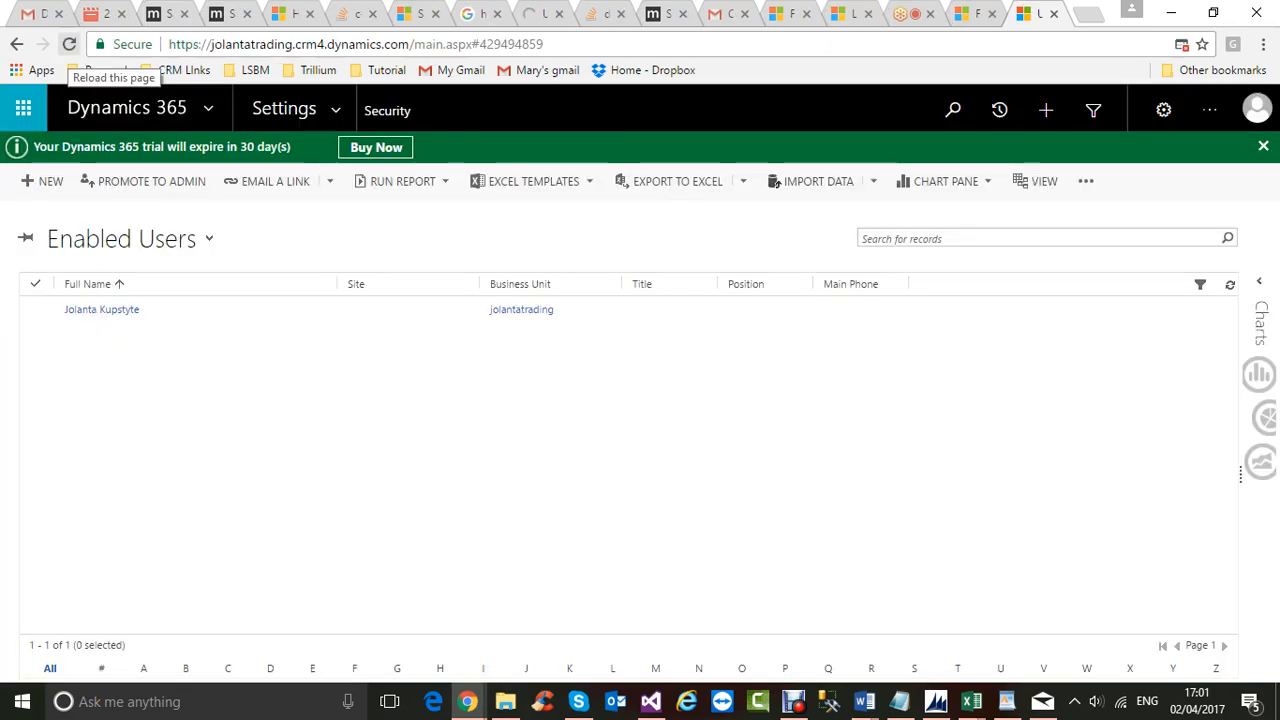
- Reload Enabled Users so the new user 'abc asf' shows beside the trading admin
click(69, 44)
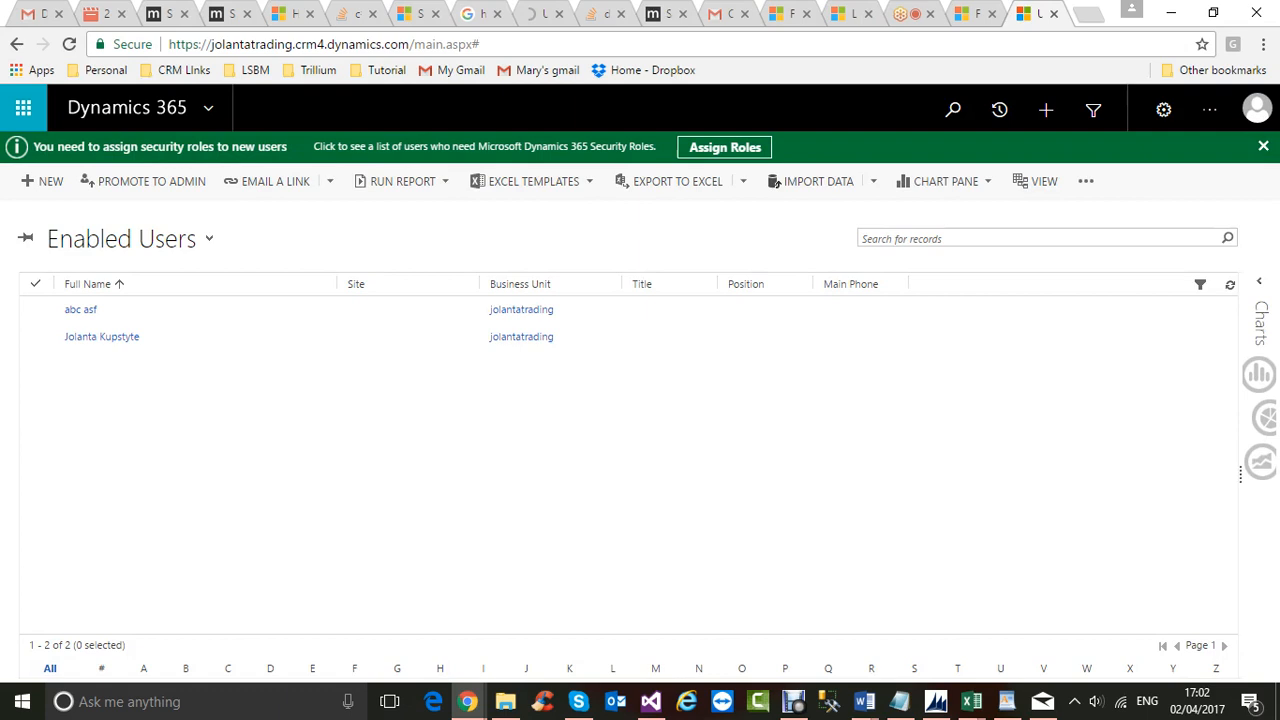
- Check the Dynamics 365 apps list, then close both Dynamics 365 browser tabs
click(208, 108)
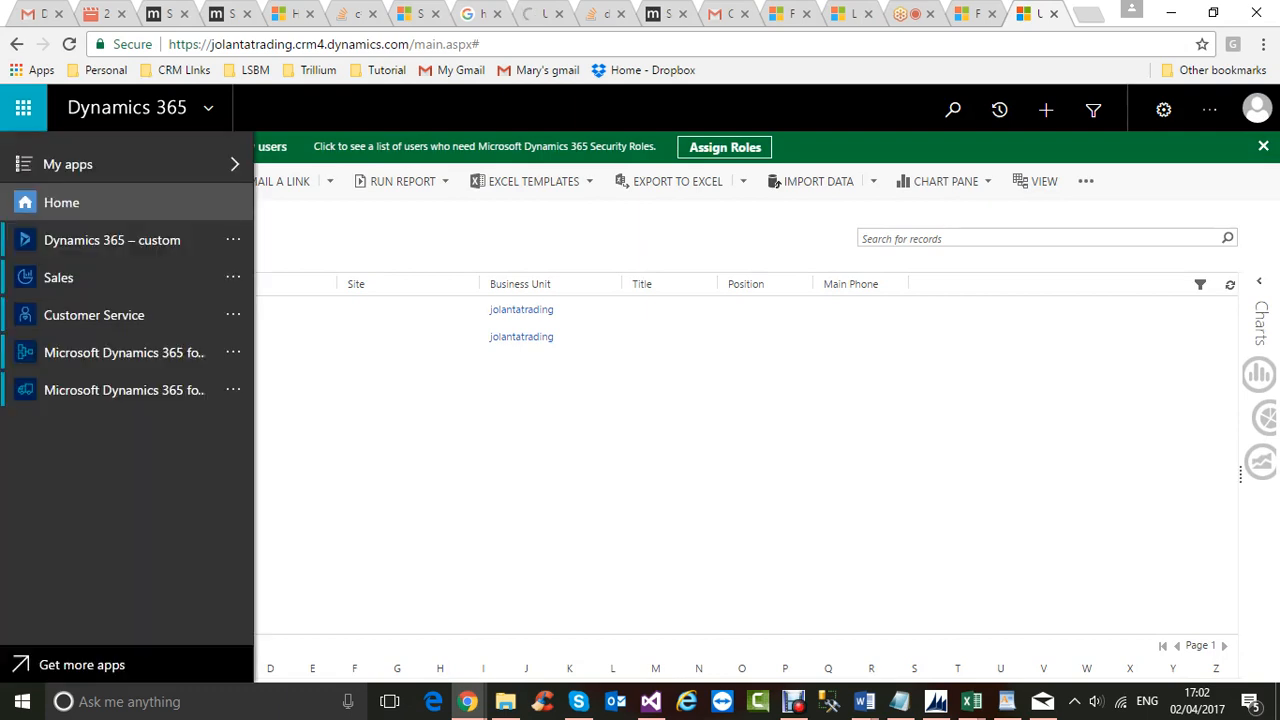
click(112, 240)
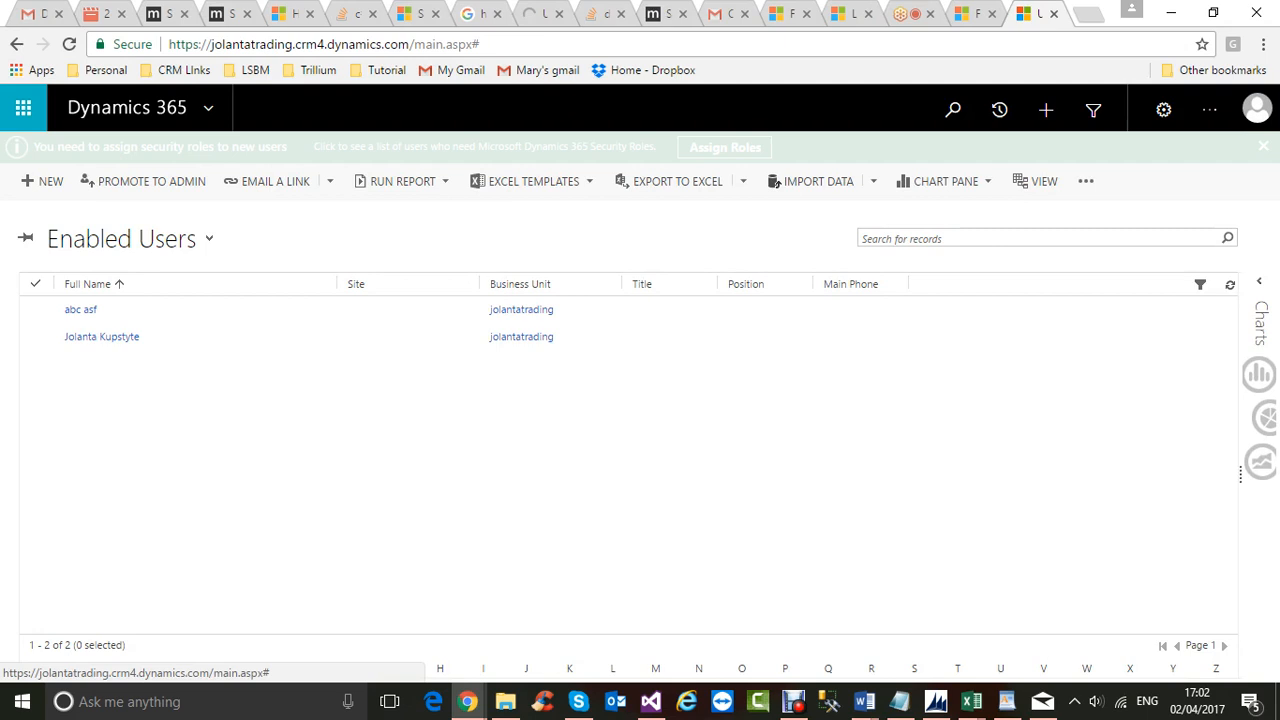
click(23, 107)
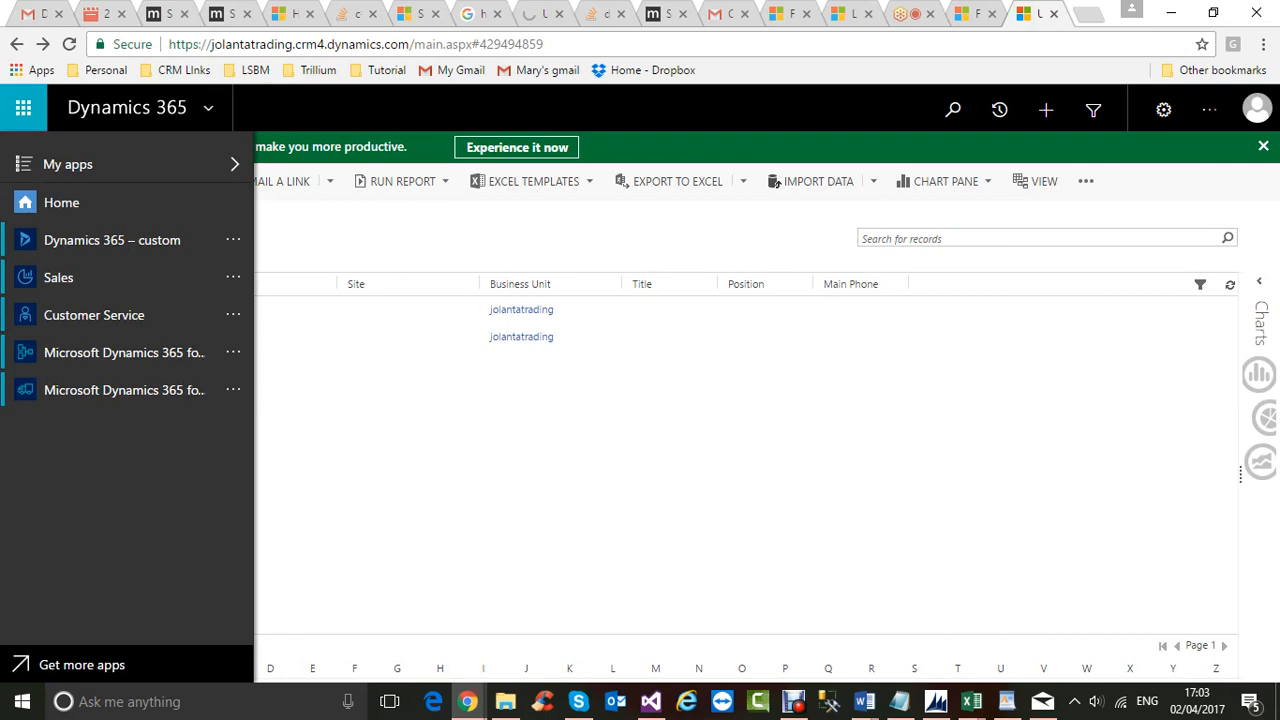
click(1054, 14)
click(992, 14)
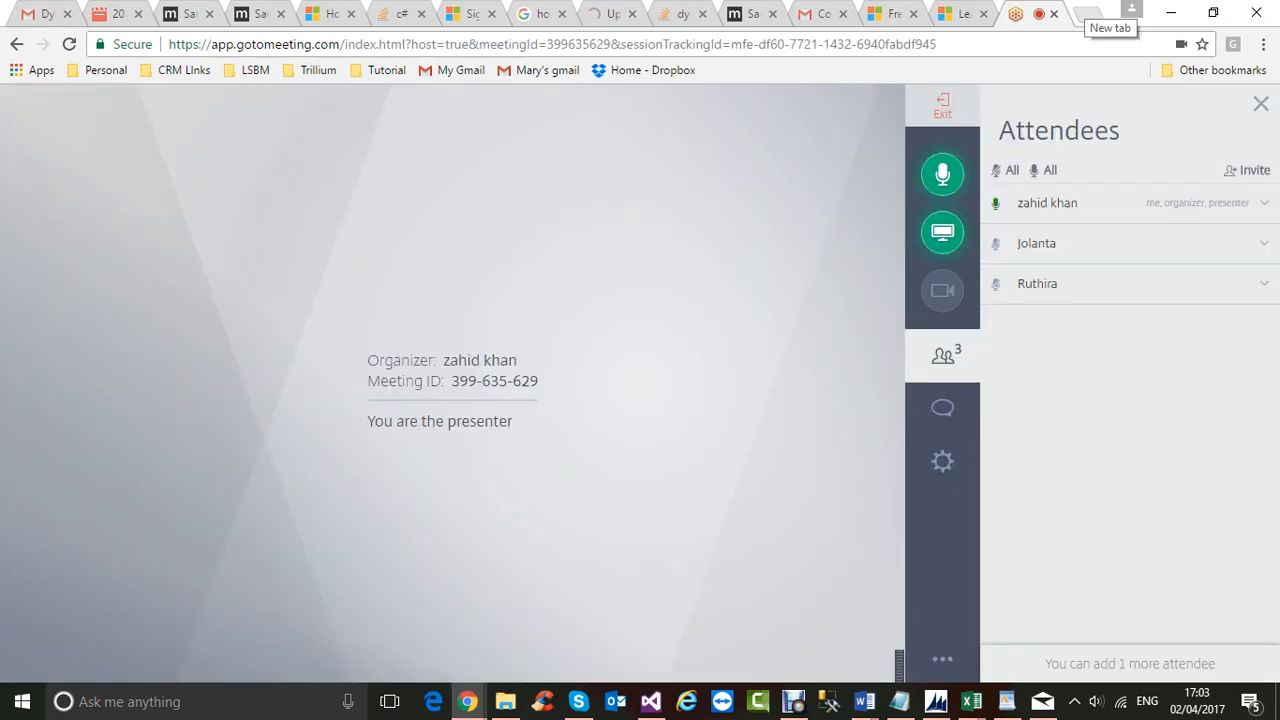
- Leave the All Leads list and submit the Office 365 work-account sign-in
click(1090, 14)
click(905, 14)
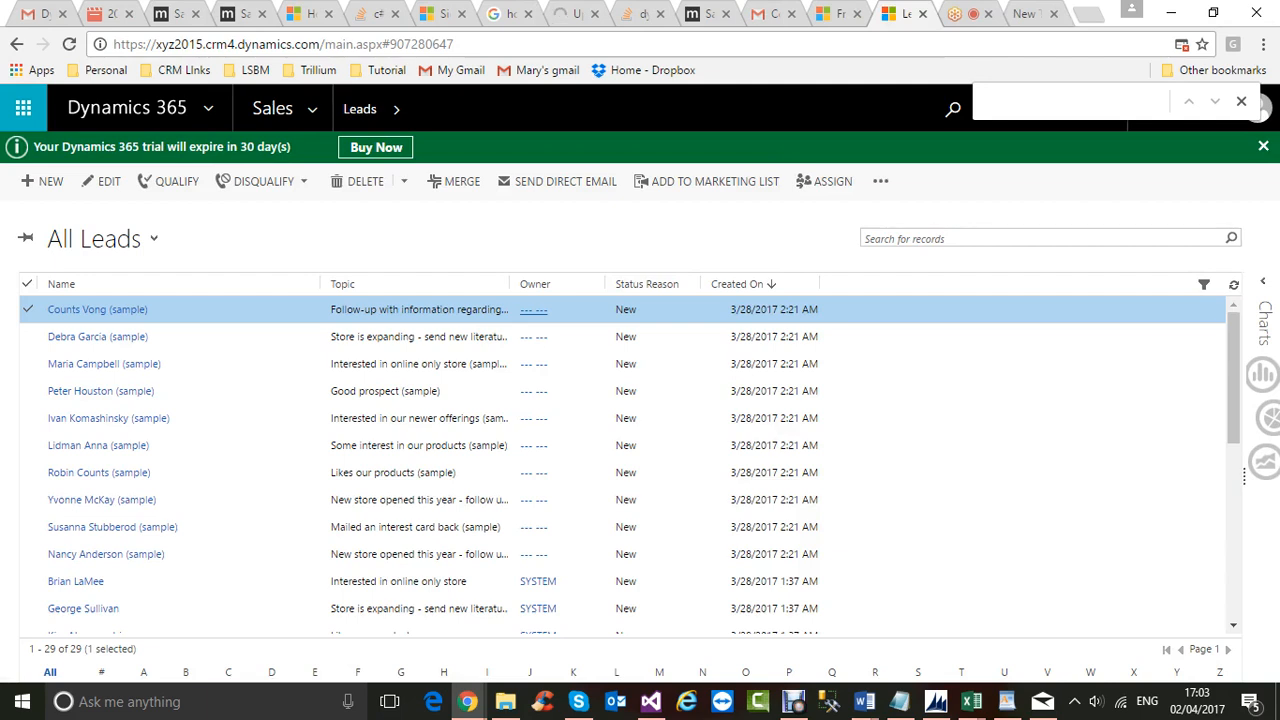
key(Escape)
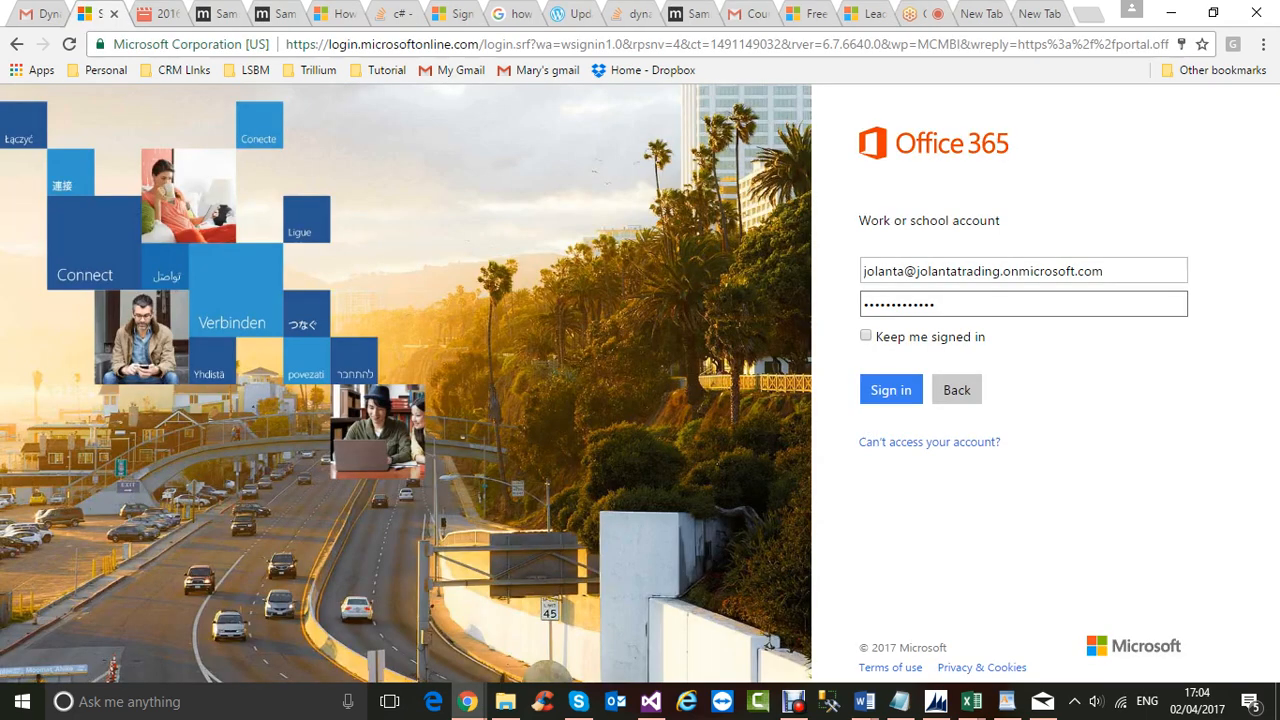
key(Return)
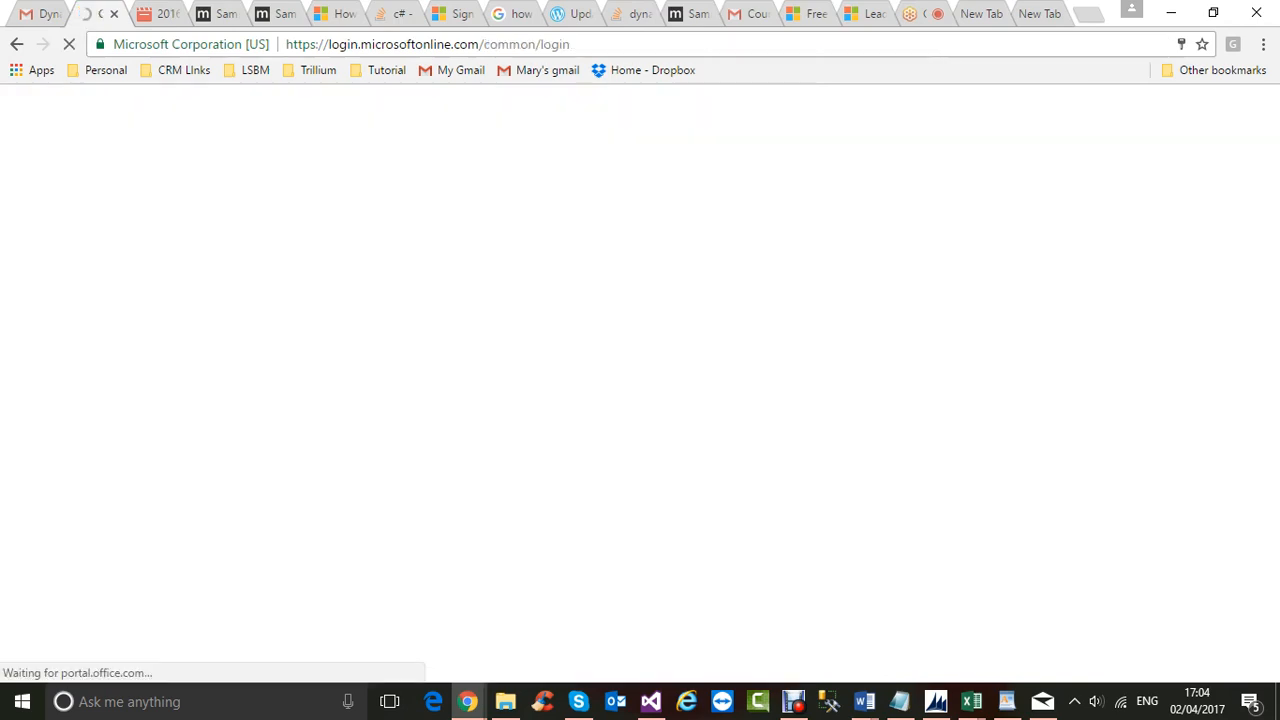
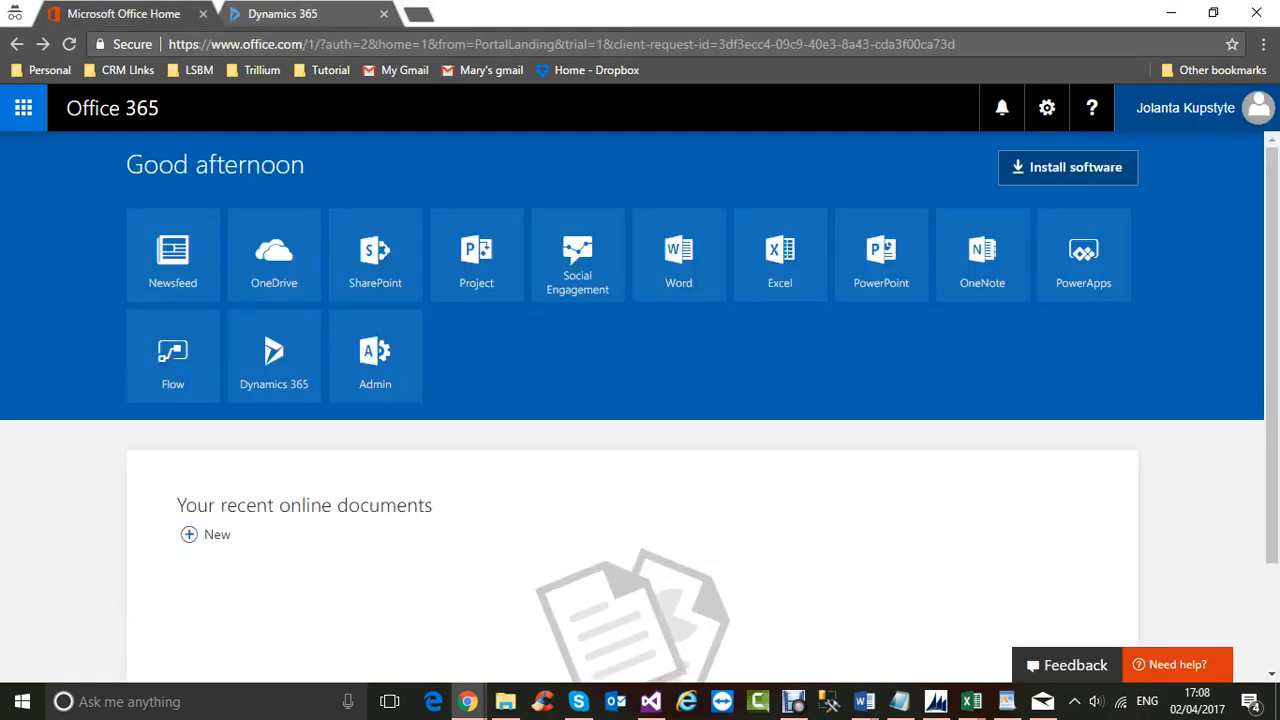
- Close the finished sign-out tab and sign out of Dynamics 365 from the top-right account menu
click(1197, 108)
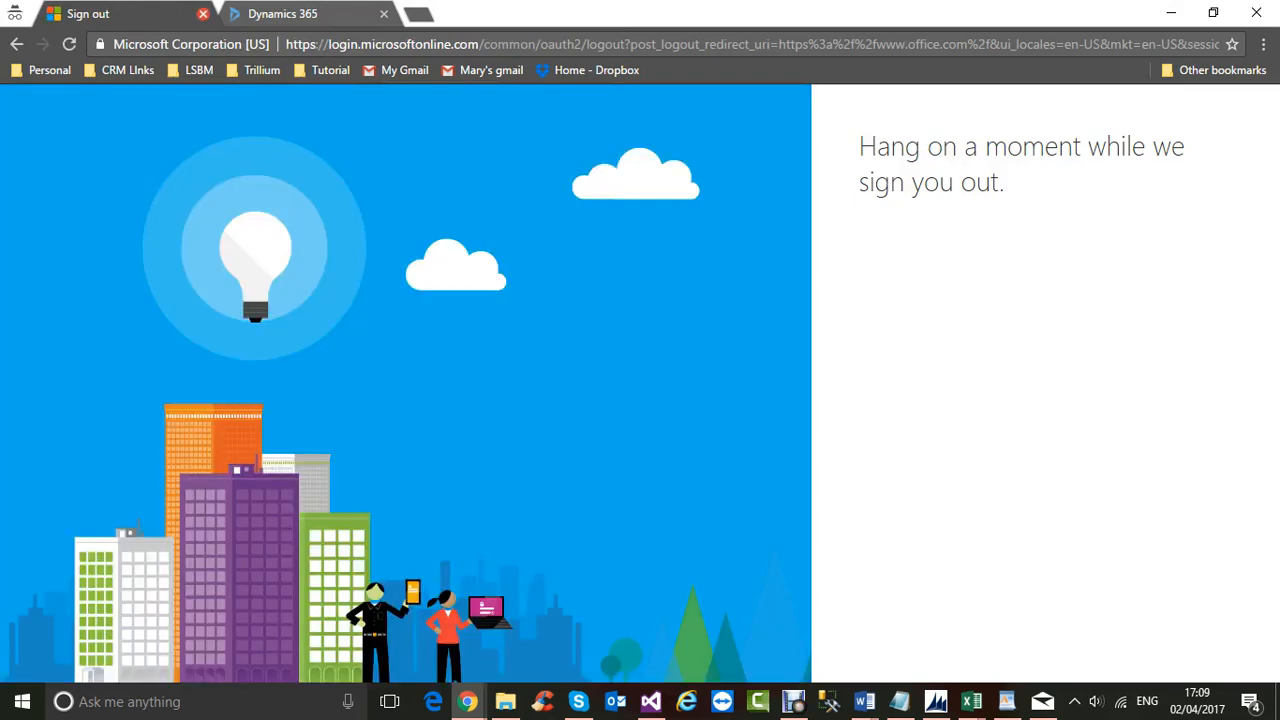
click(203, 13)
click(1257, 107)
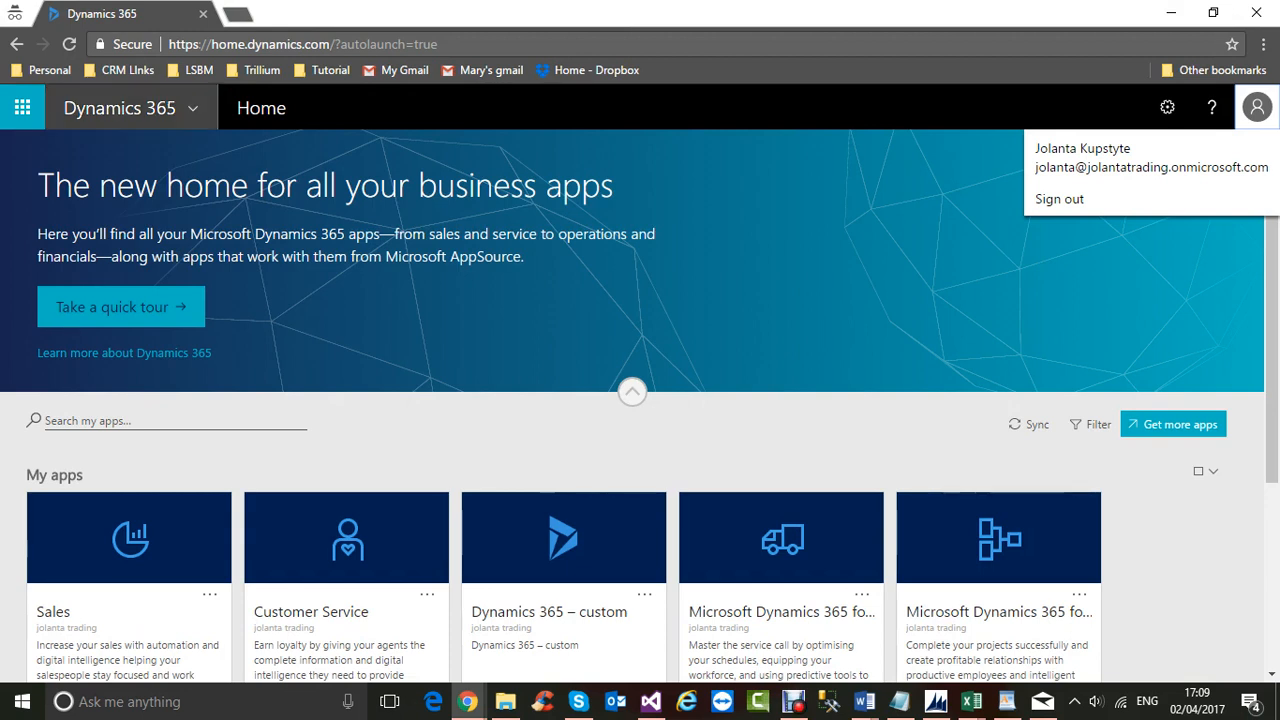
click(130, 108)
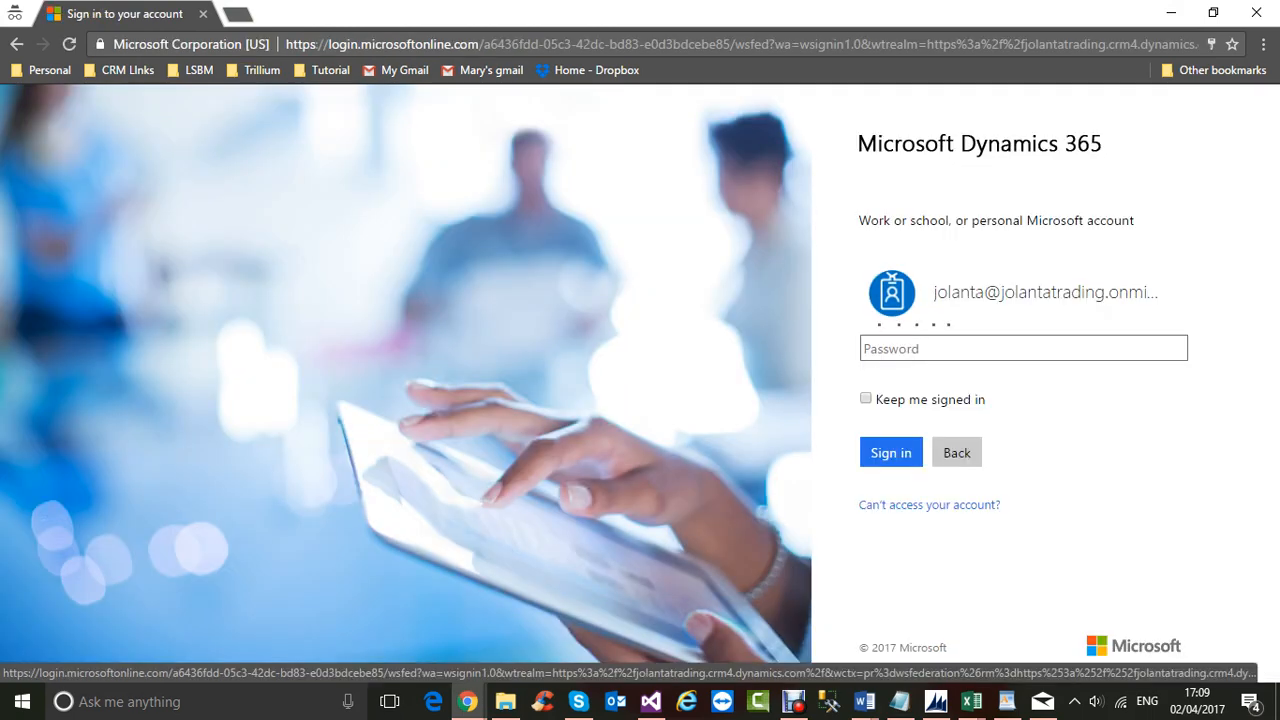
- Enter the account password to sign in, then switch to the regular browser window
click(1023, 348)
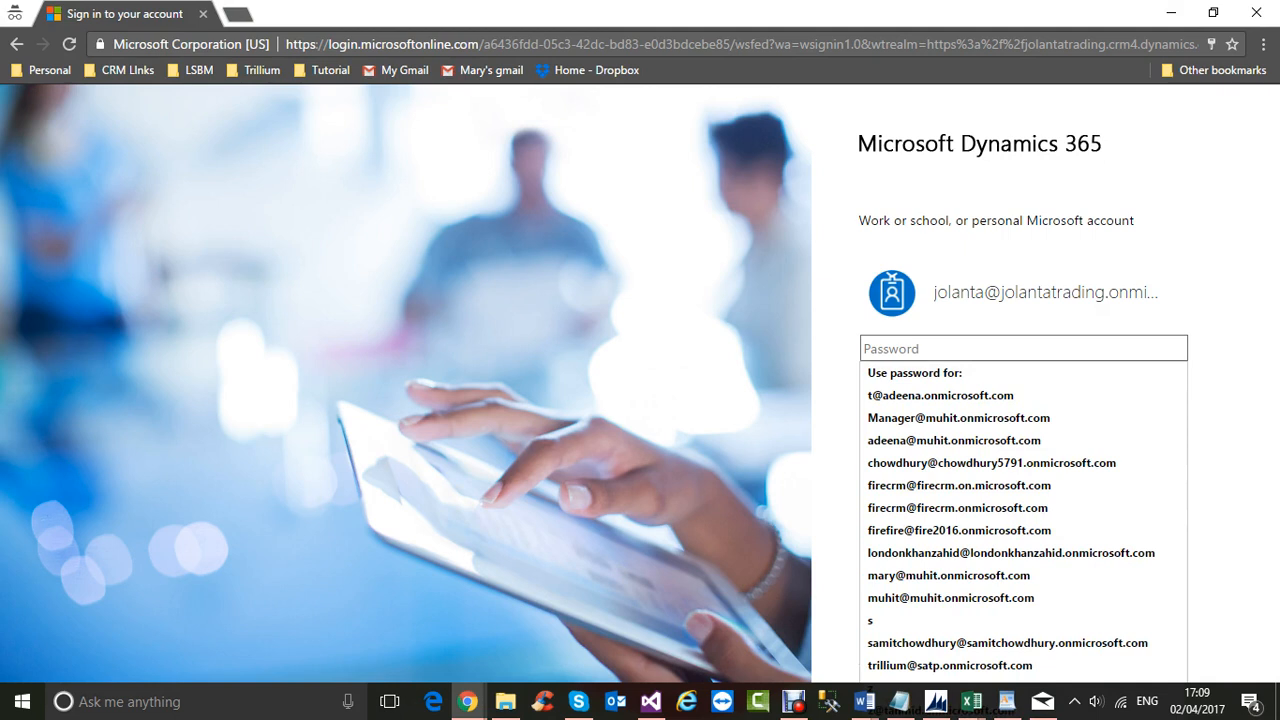
text(••••)
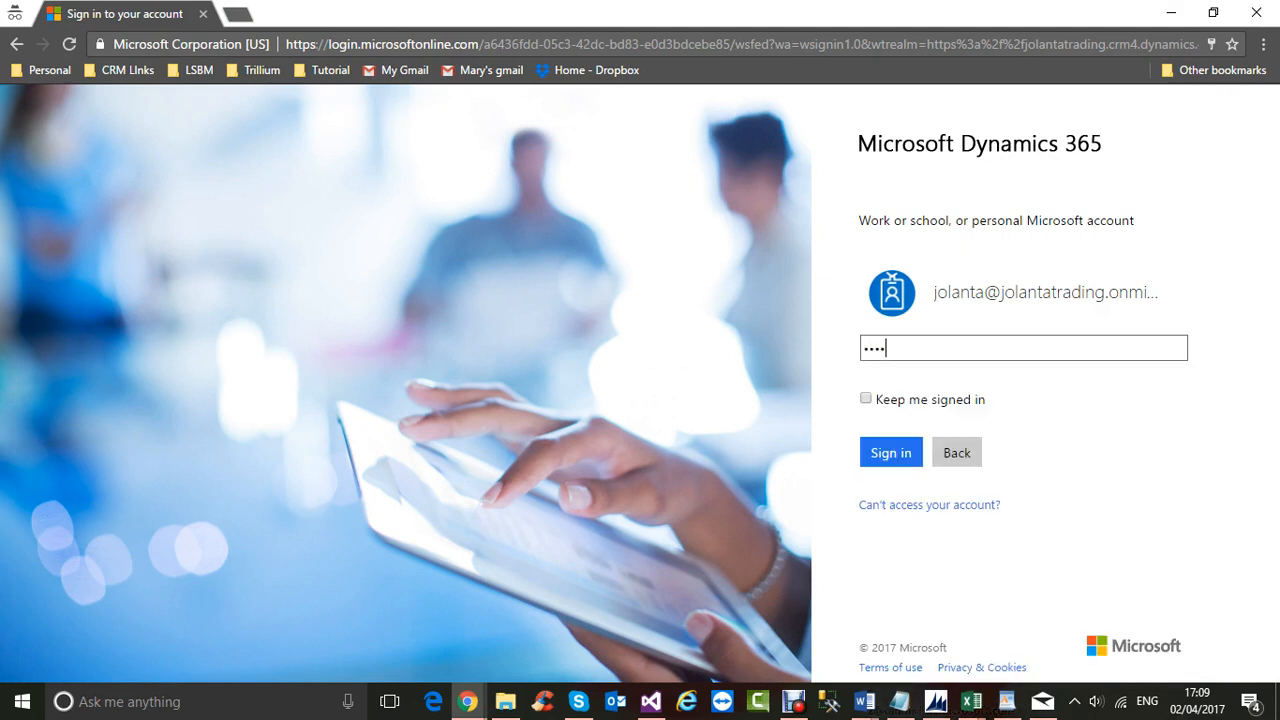
text(•••••••••)
key(Return)
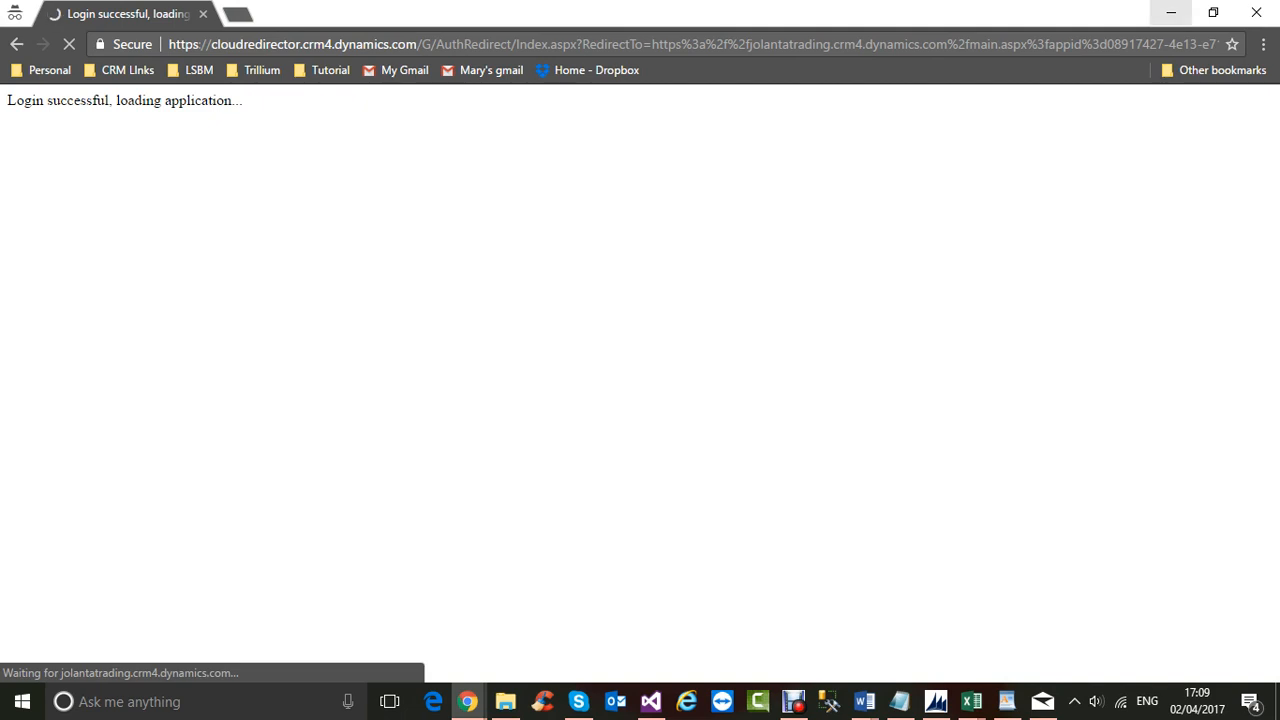
key(alt+Tab)
- Open a new tab, close the extra empty New Tabs and return to the Dynamics 365 tab
key(ctrl+t)
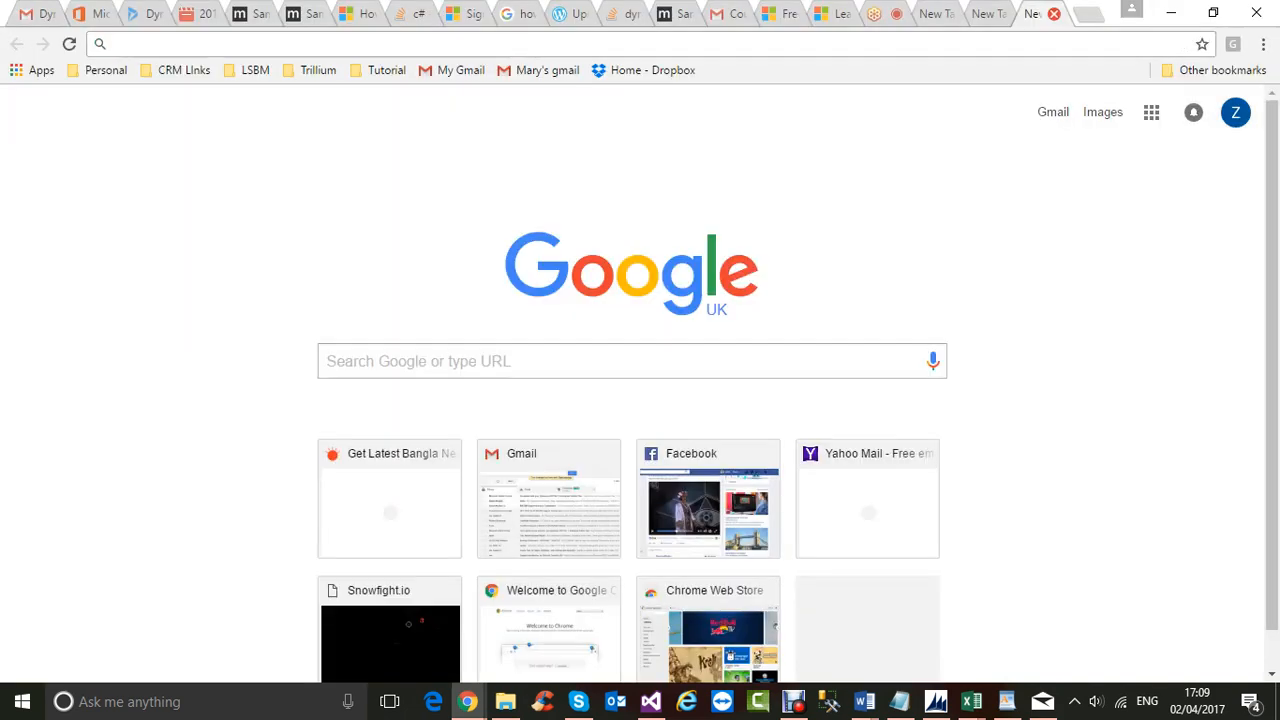
click(1054, 14)
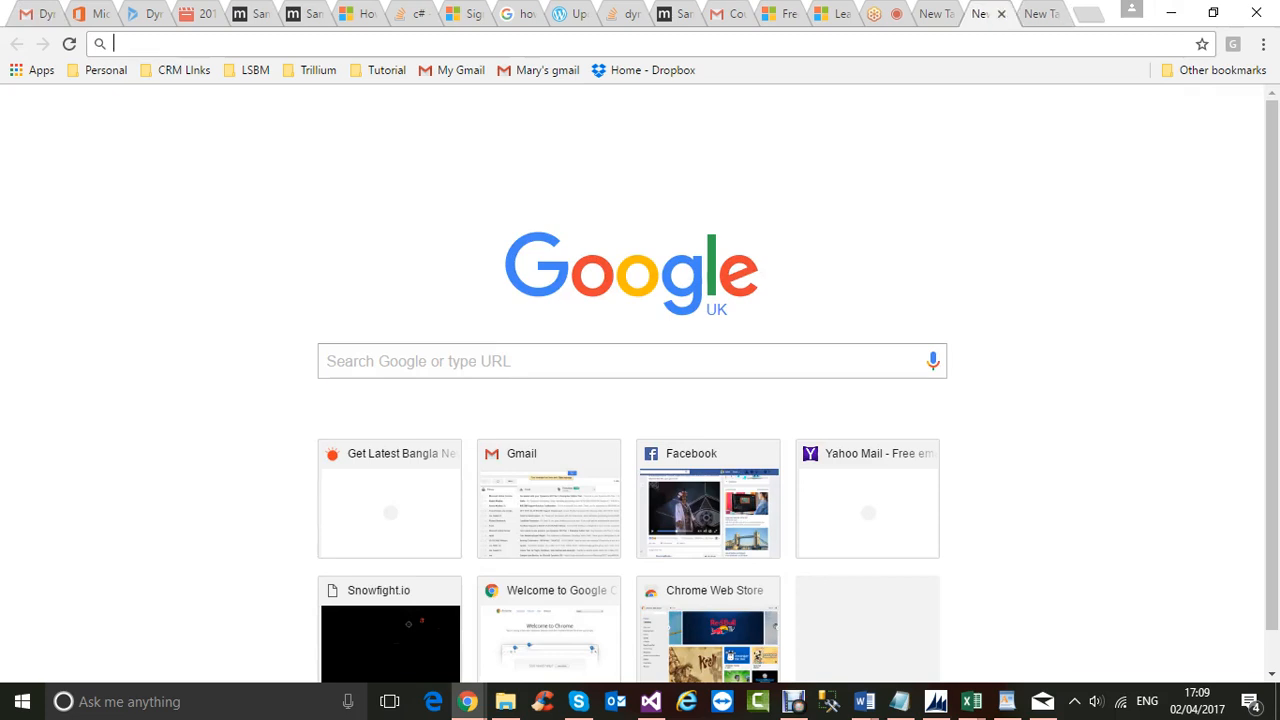
click(1054, 14)
click(1054, 14)
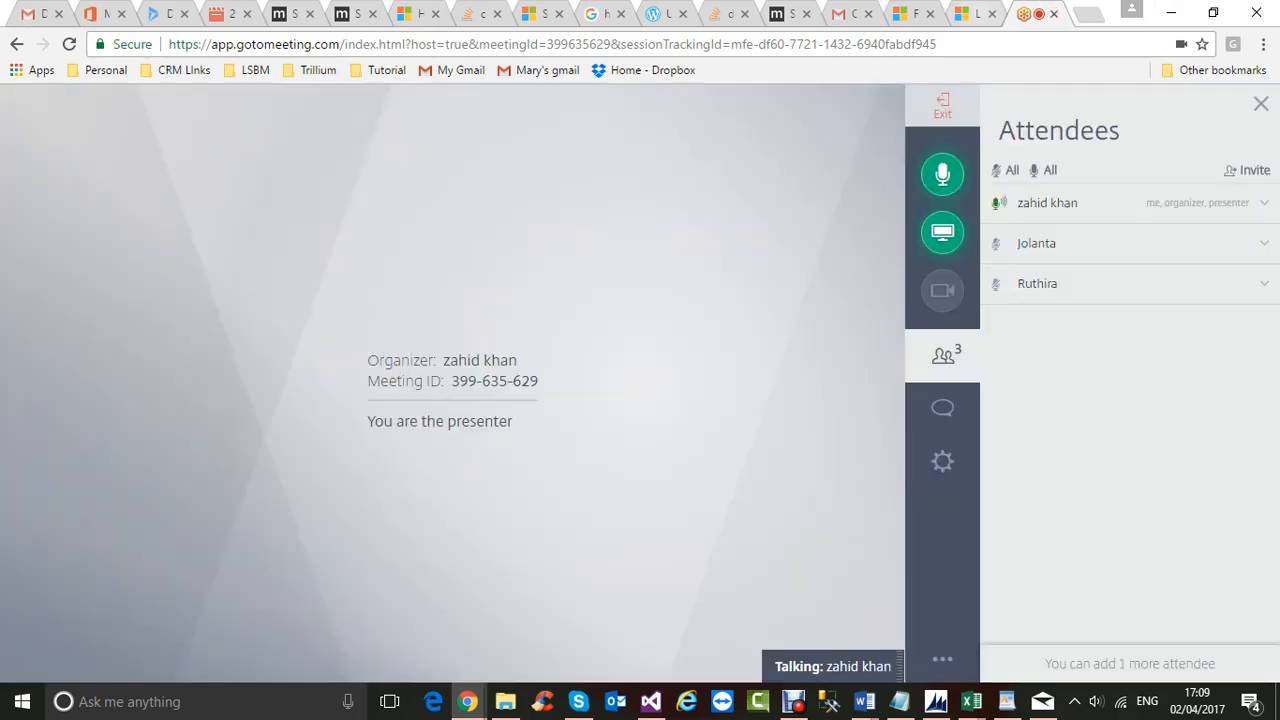
click(972, 14)
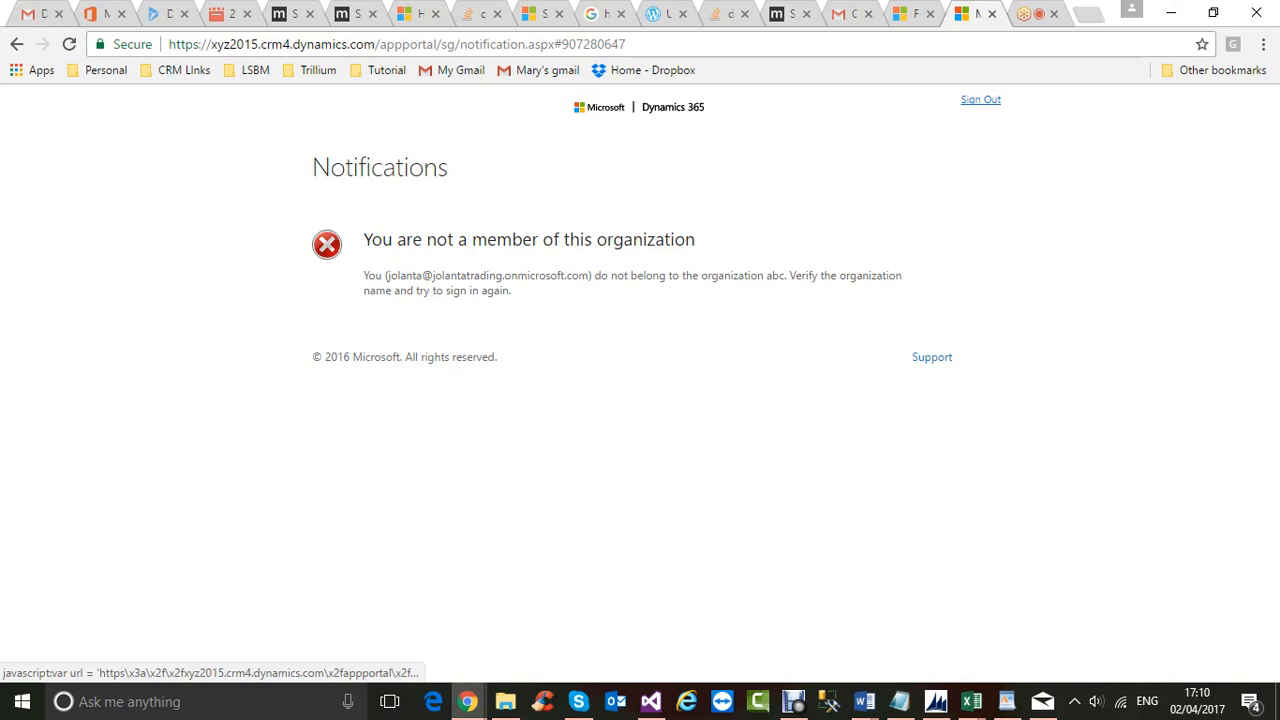
- Sign out of the wrong organisation, close that sign-out tab and move to the free-trial tab
click(980, 99)
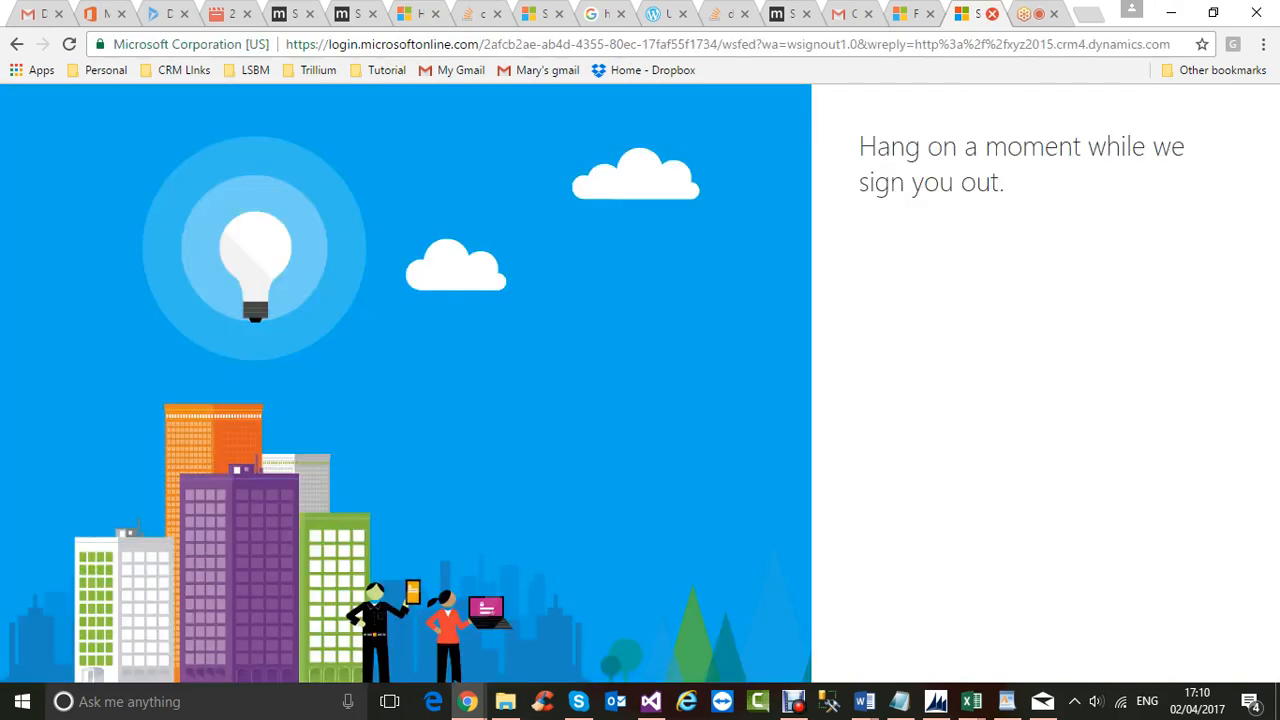
click(992, 13)
key(ctrl+Page_Up)
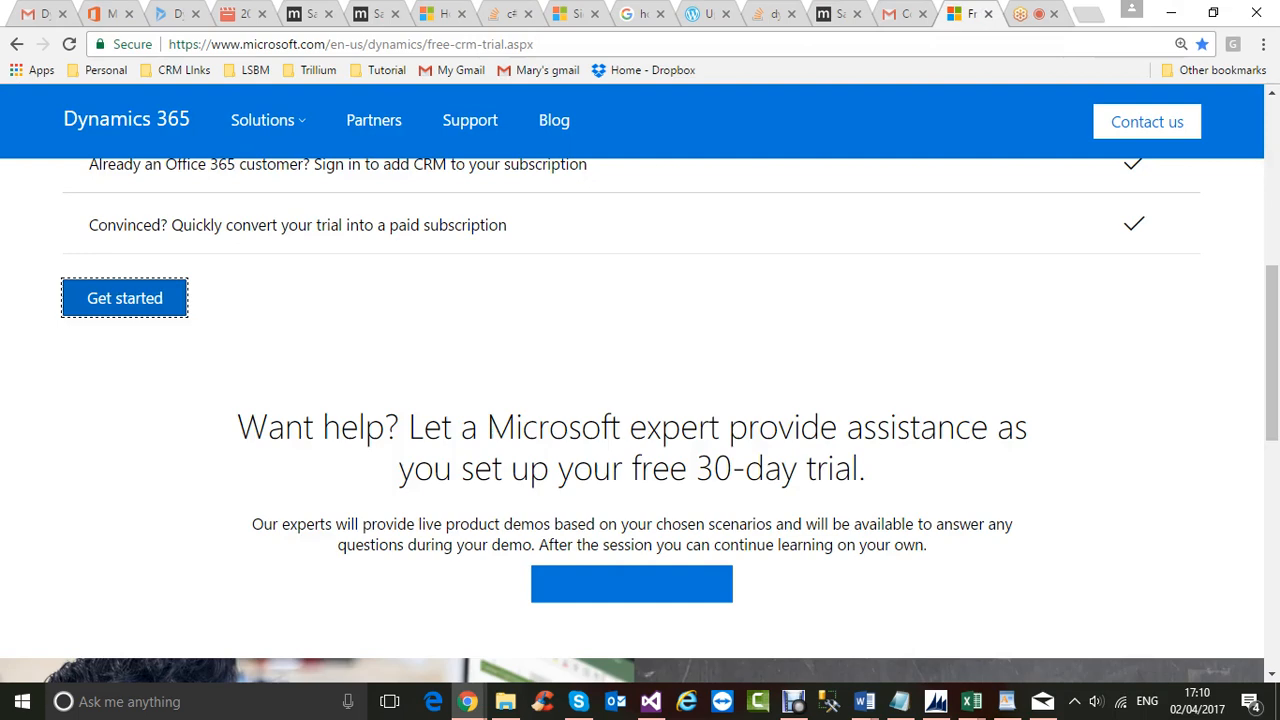
- Cycle left through the browser tabs to the third tab and scroll back up the page
key(ctrl+Page_Up)
key(ctrl+Page_Up)
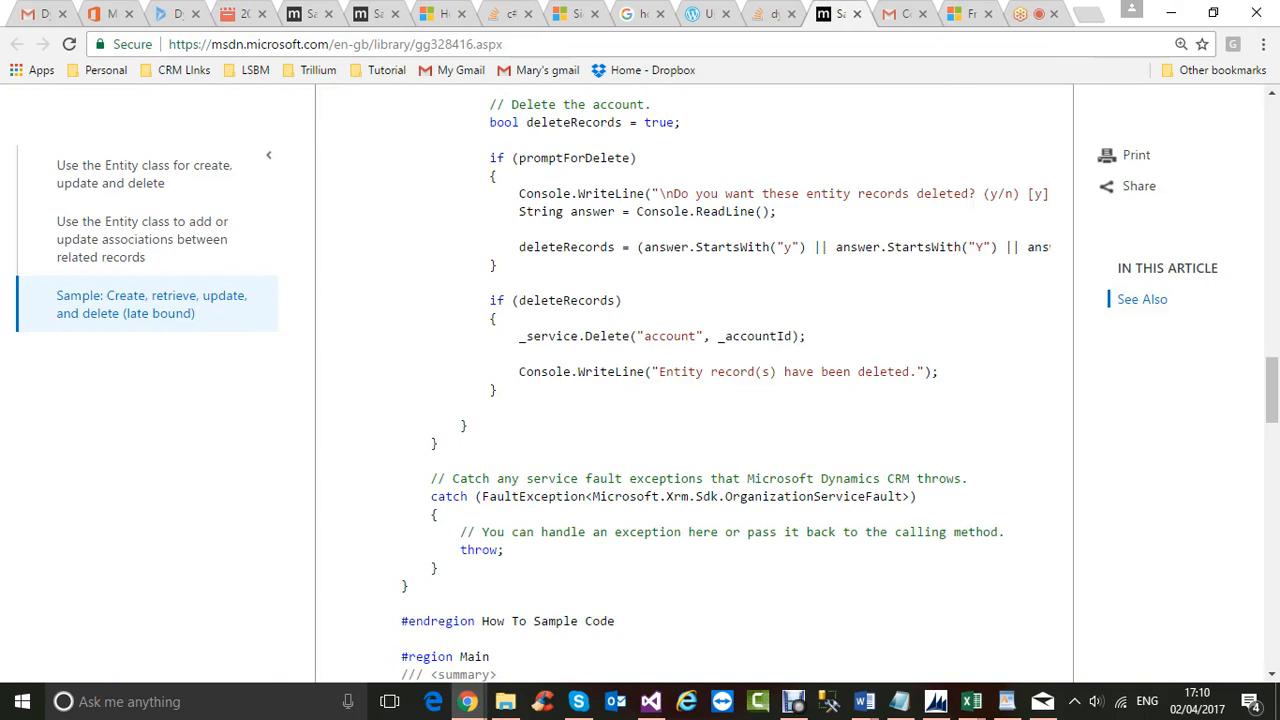
key(ctrl+3)
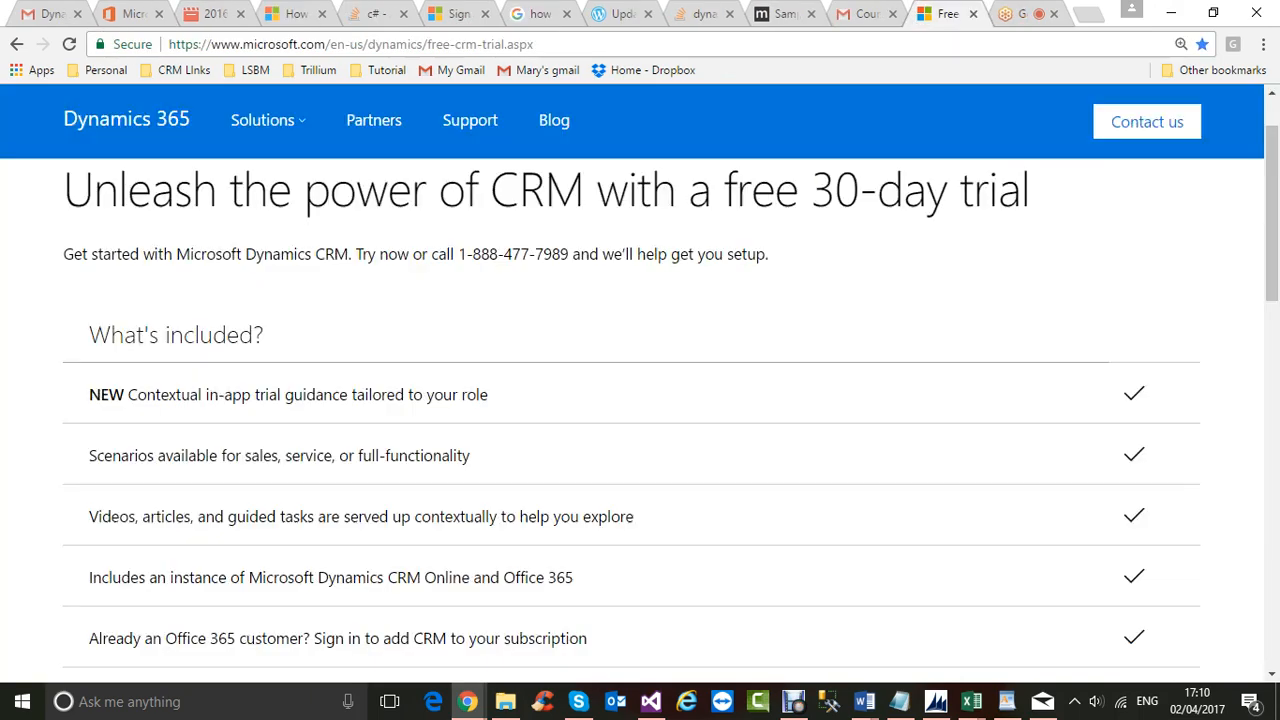
scroll(640, 400, up, 1)
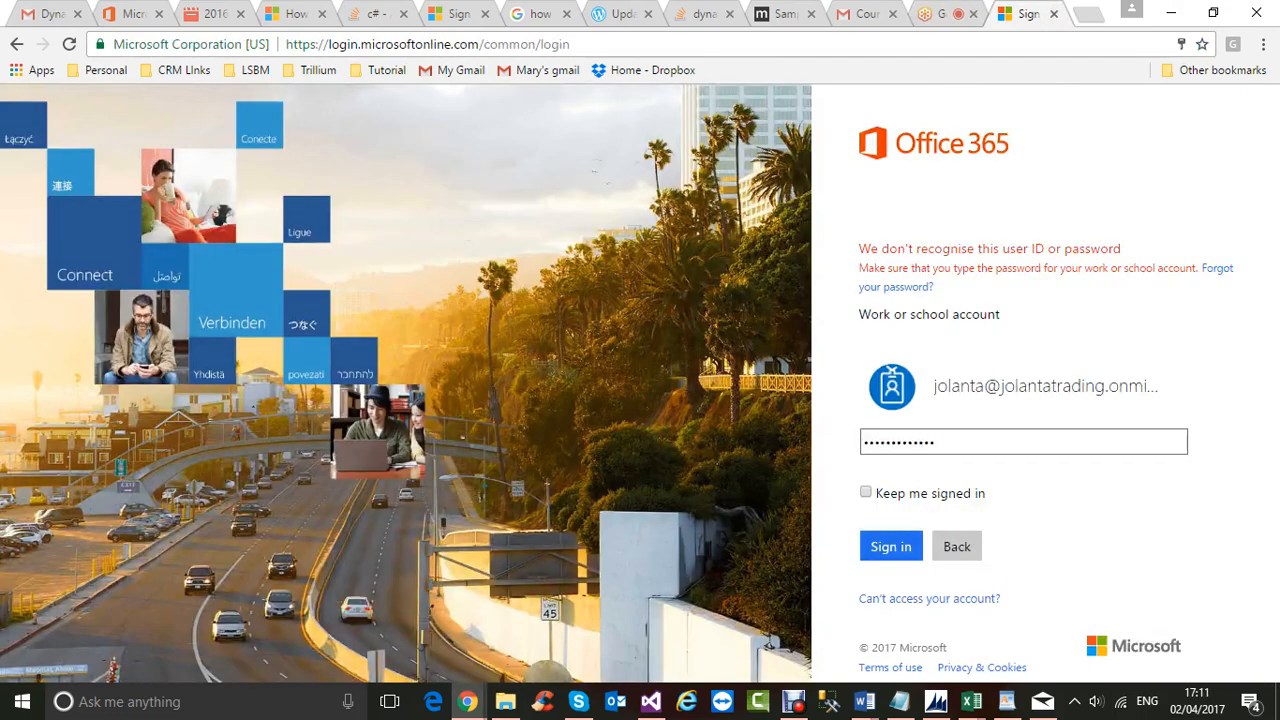
- Choose Keep me signed in for Office 365 and open the account panel
click(866, 492)
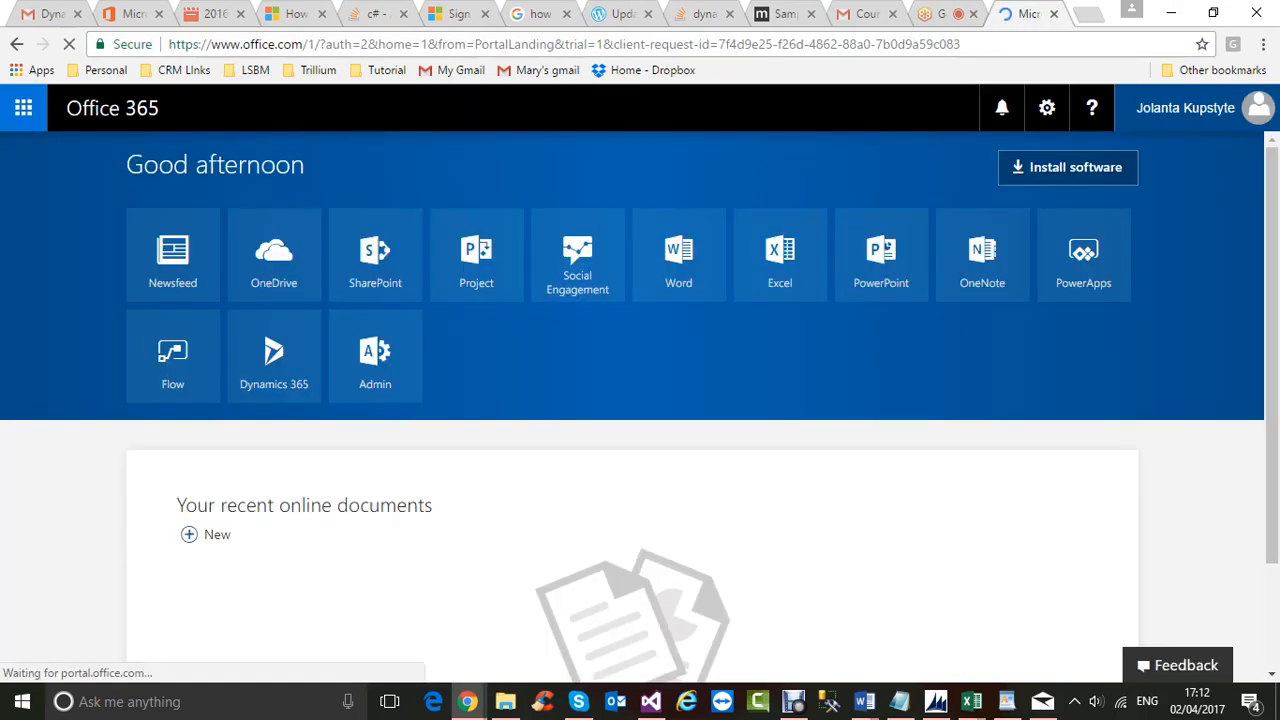
click(1196, 108)
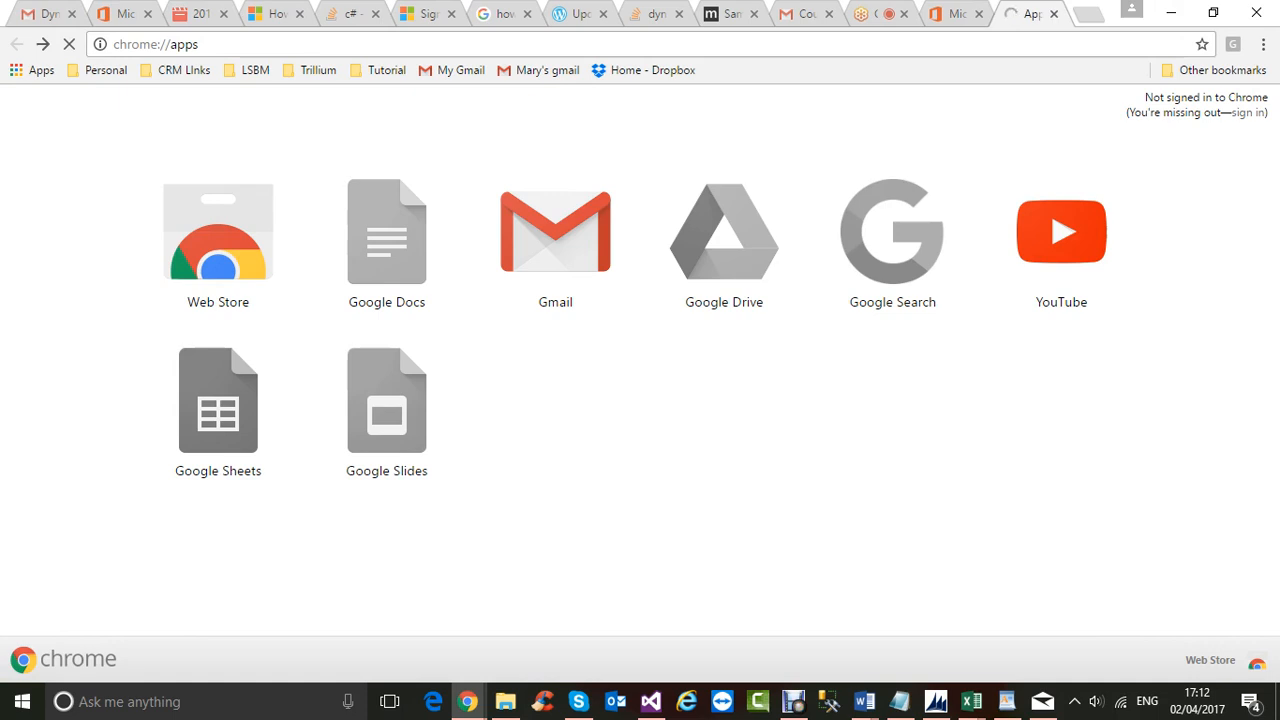
- Return to the Office 365 tab and launch the Sales app from Dynamics 365 home
click(957, 14)
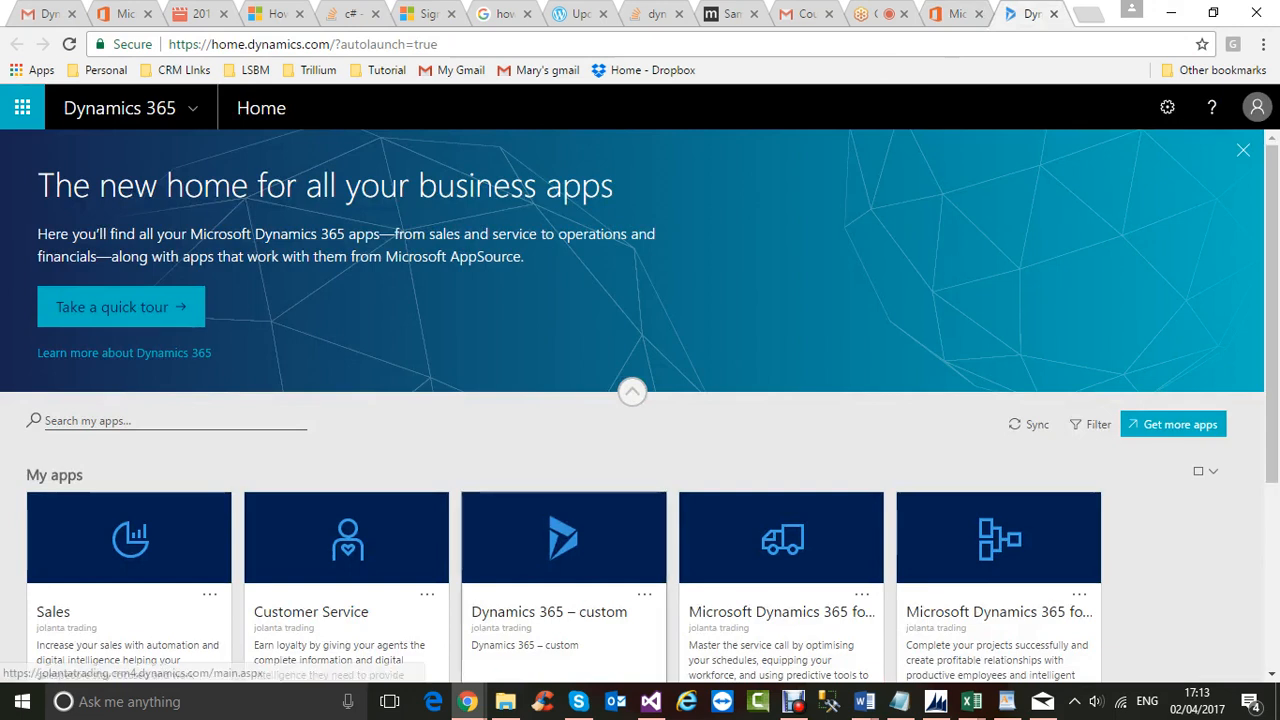
click(129, 540)
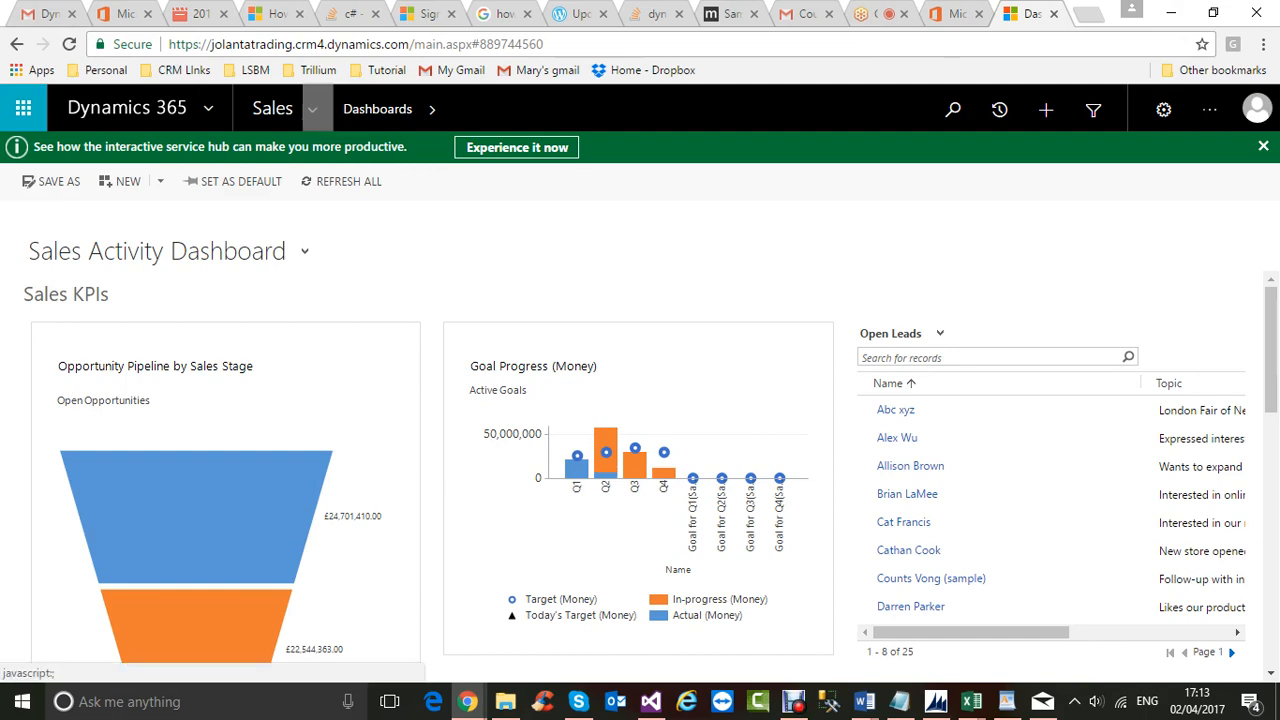
- Navigate to Settings > Security > Users and select an entry in the Enabled Users list
click(312, 109)
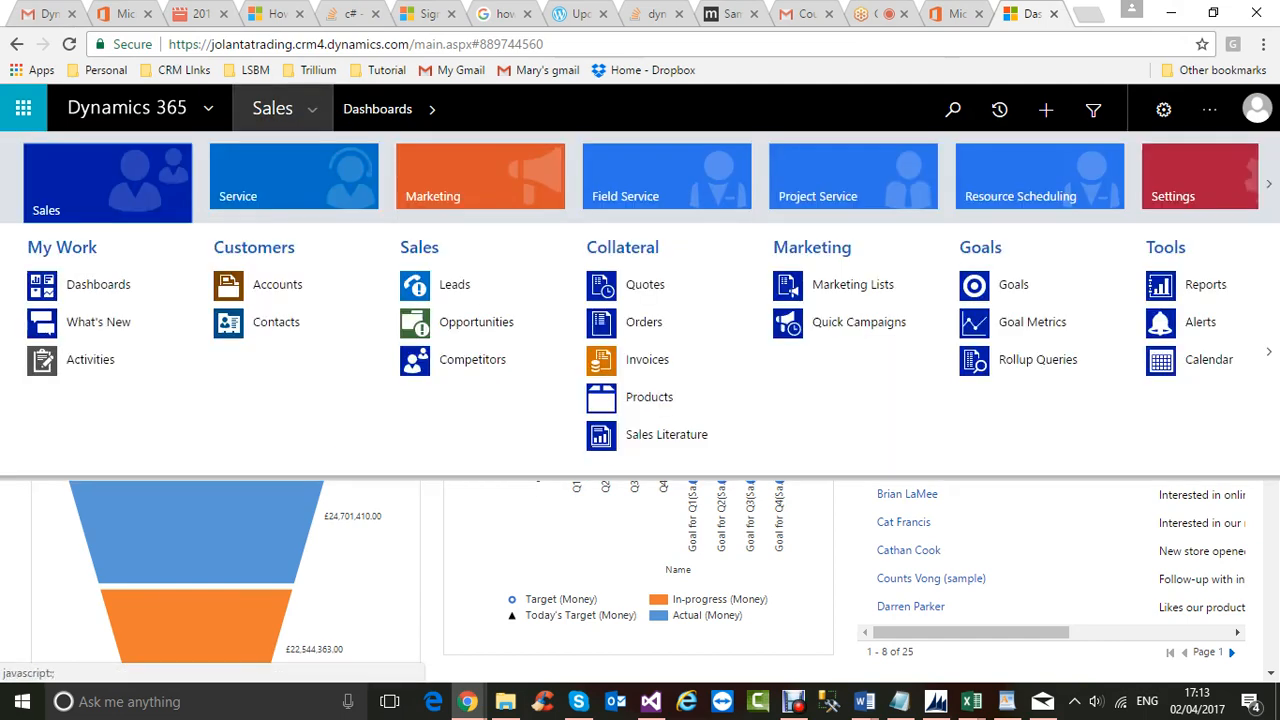
click(1200, 185)
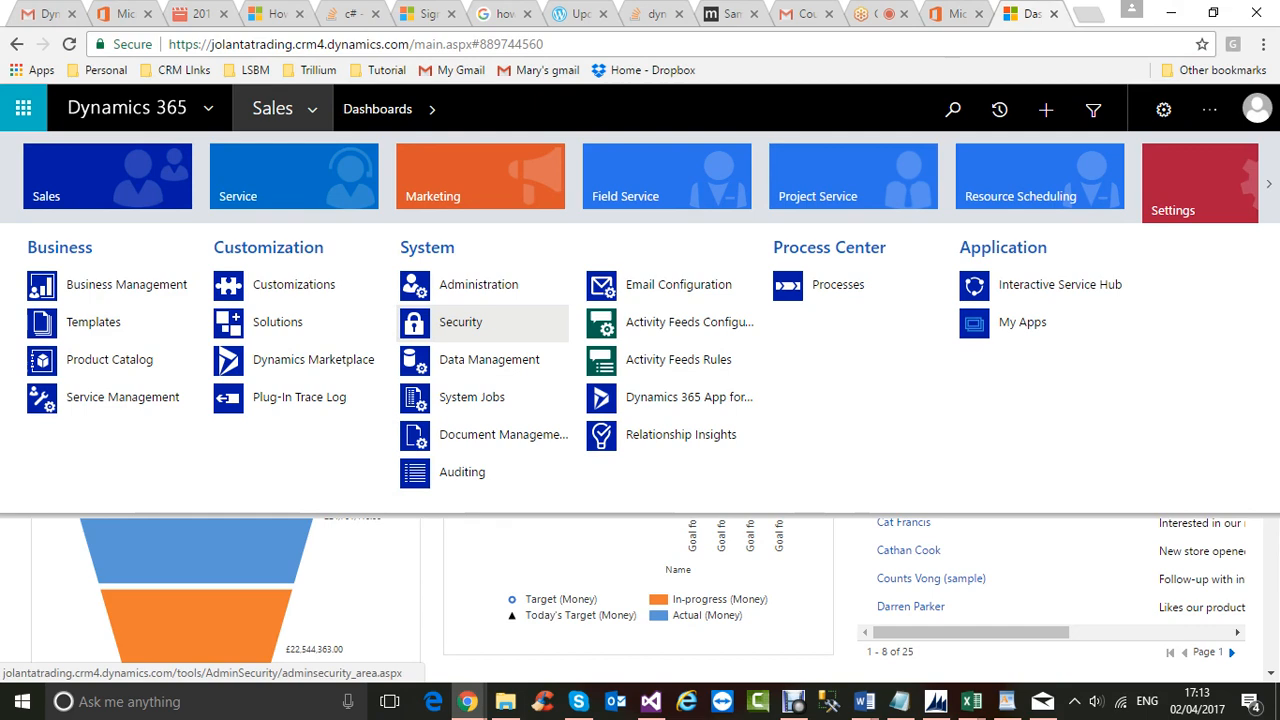
click(460, 322)
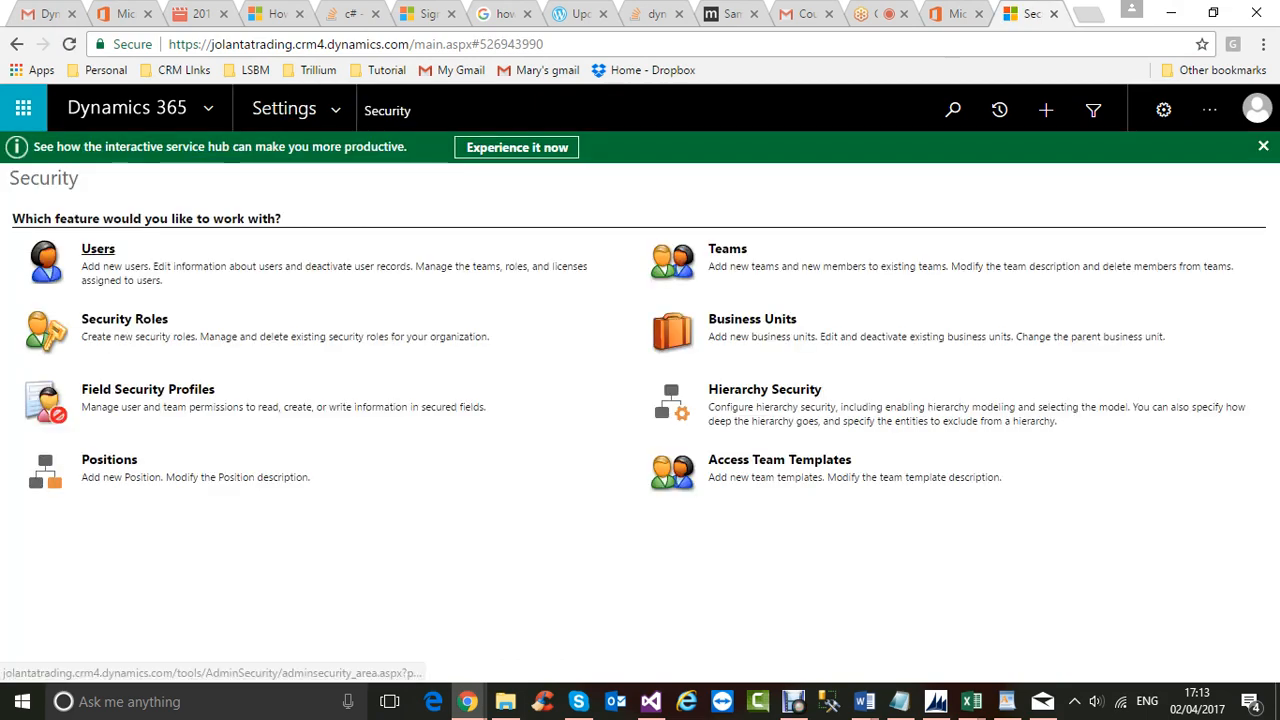
click(98, 248)
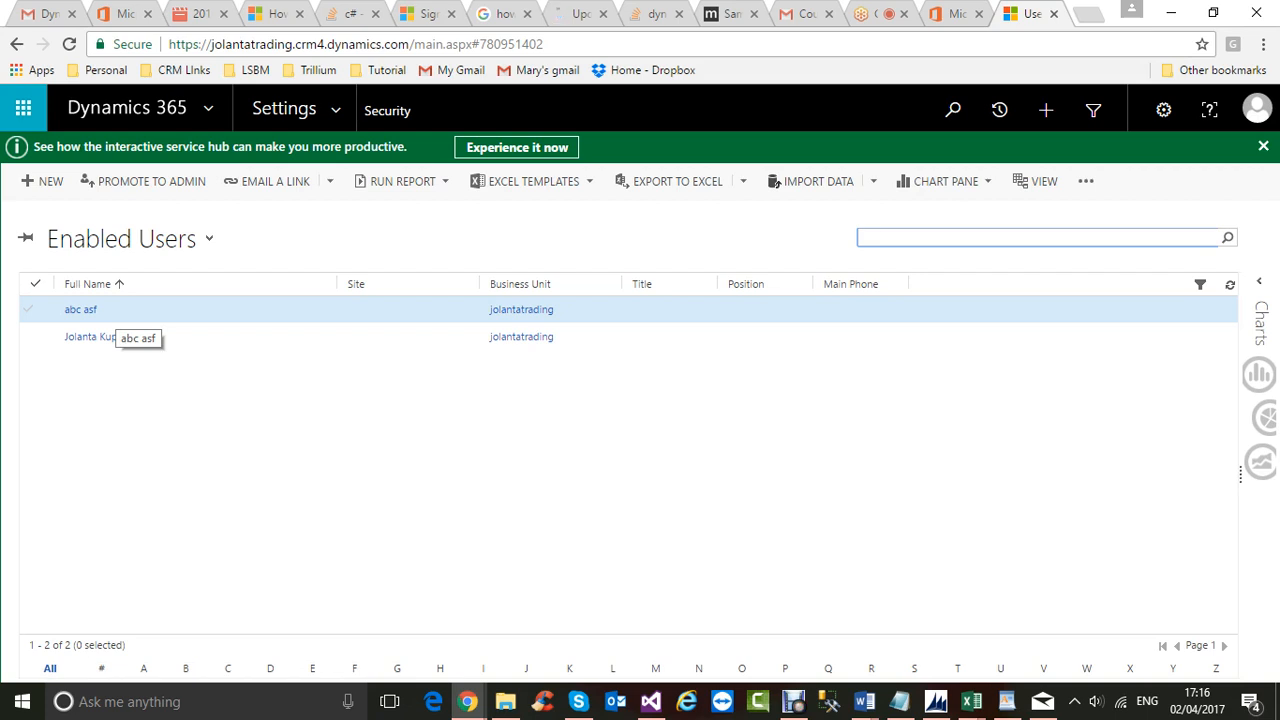
click(114, 311)
- Open the test user's record and scroll down to its Enabled status details
double_click(110, 311)
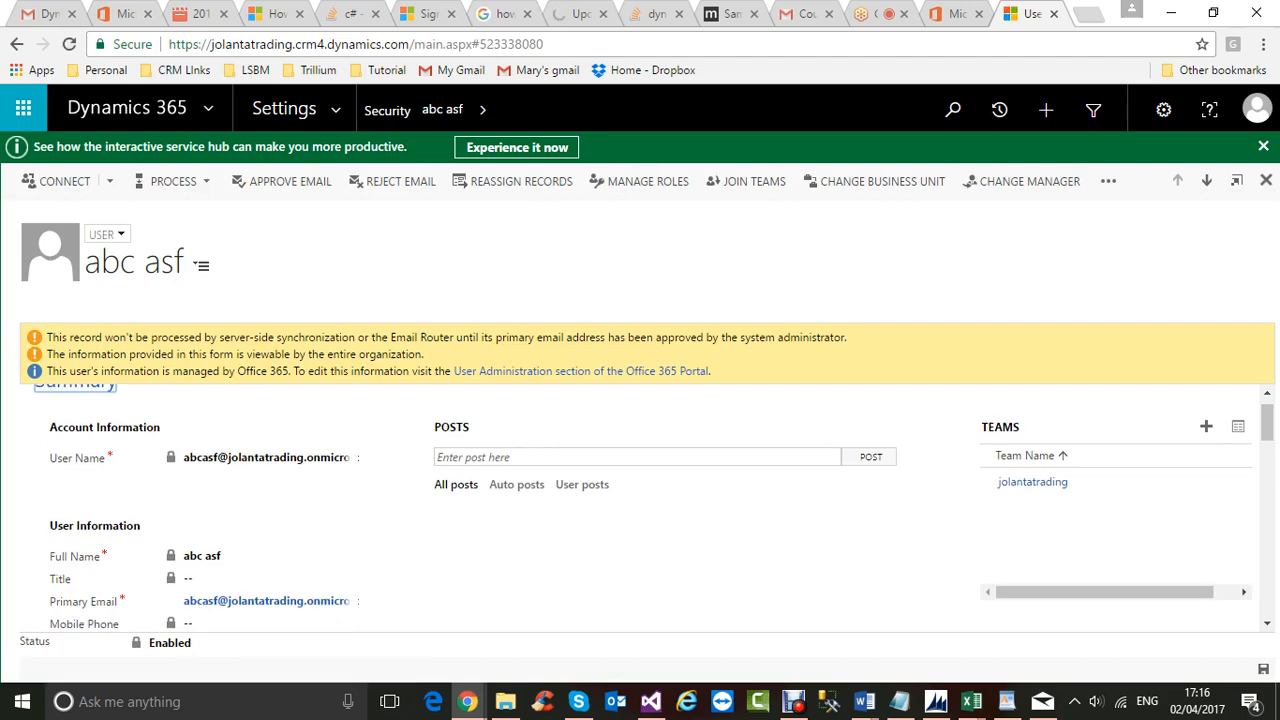
scroll(268, 527, down, 1)
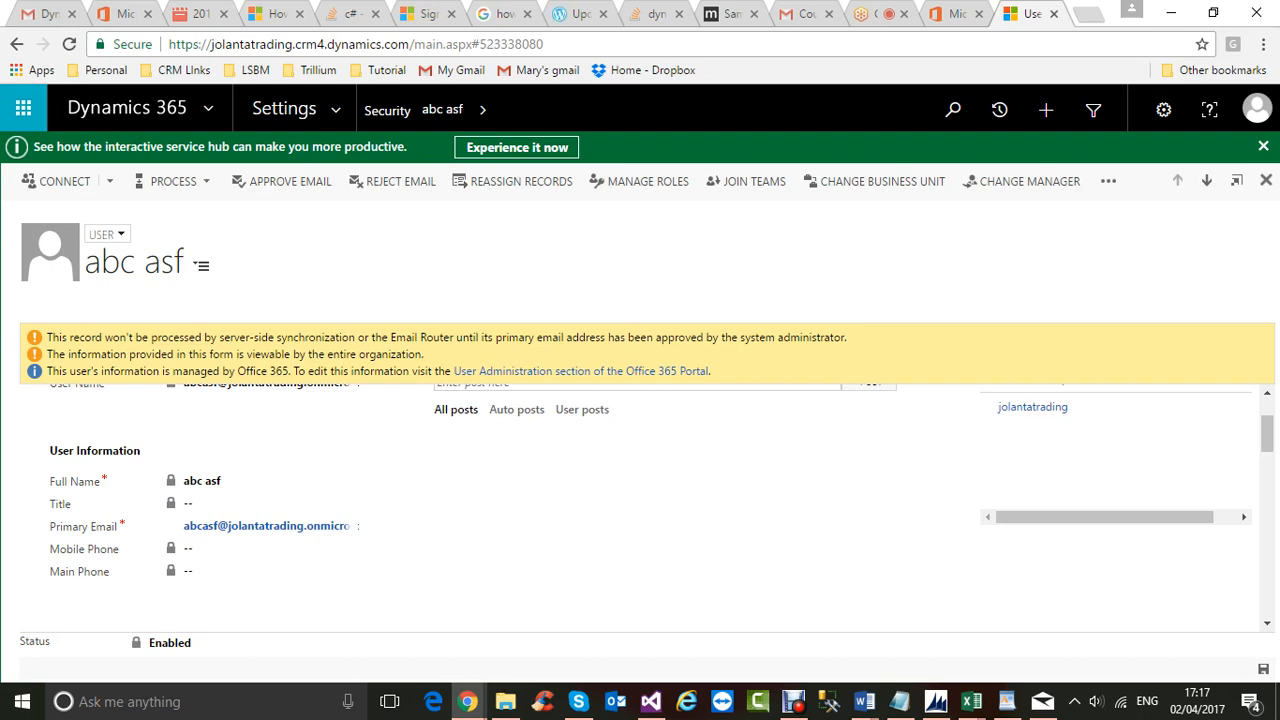
- Give the test user the CSR Manager security role through Manage Roles and confirm
click(648, 181)
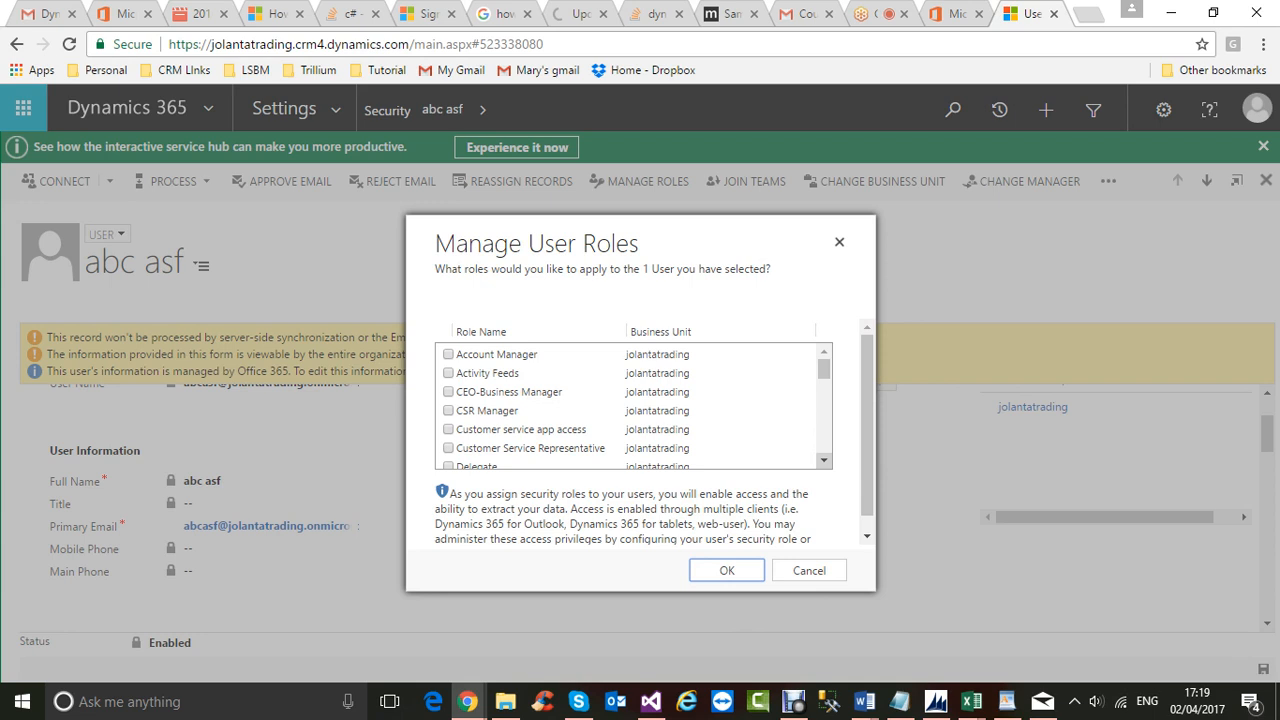
scroll(633, 405, down, 2)
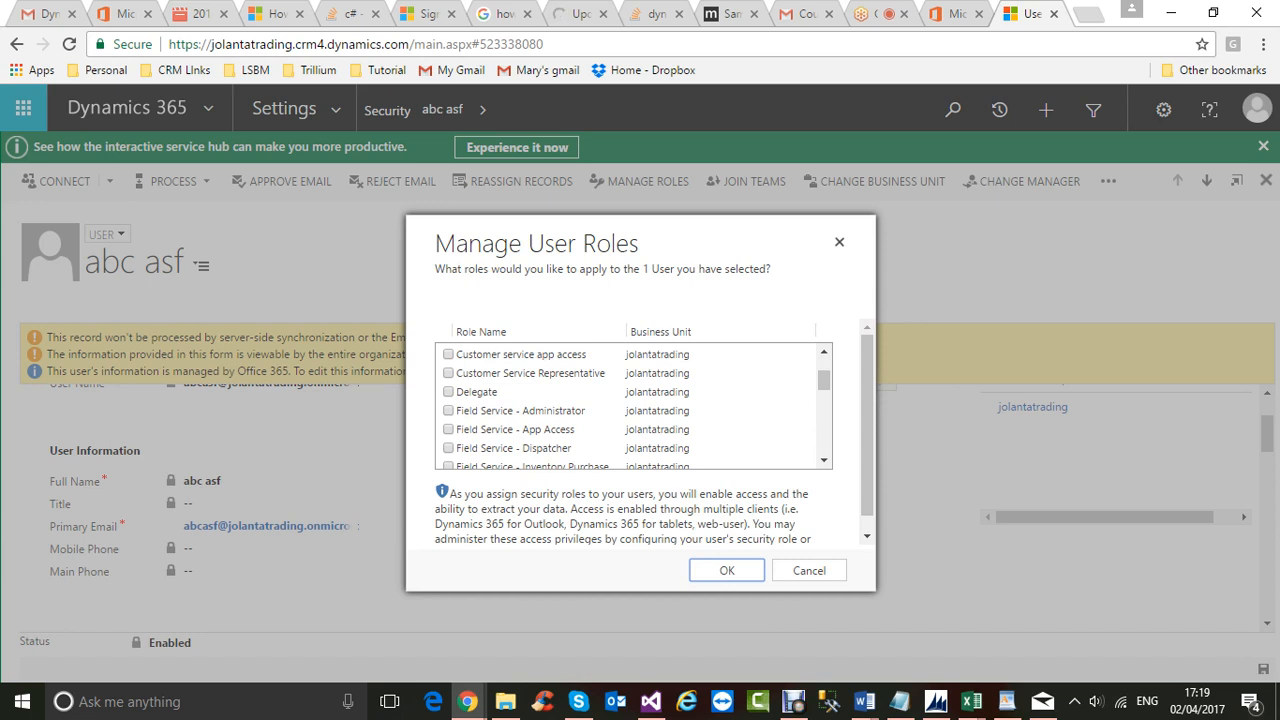
click(824, 461)
click(824, 461)
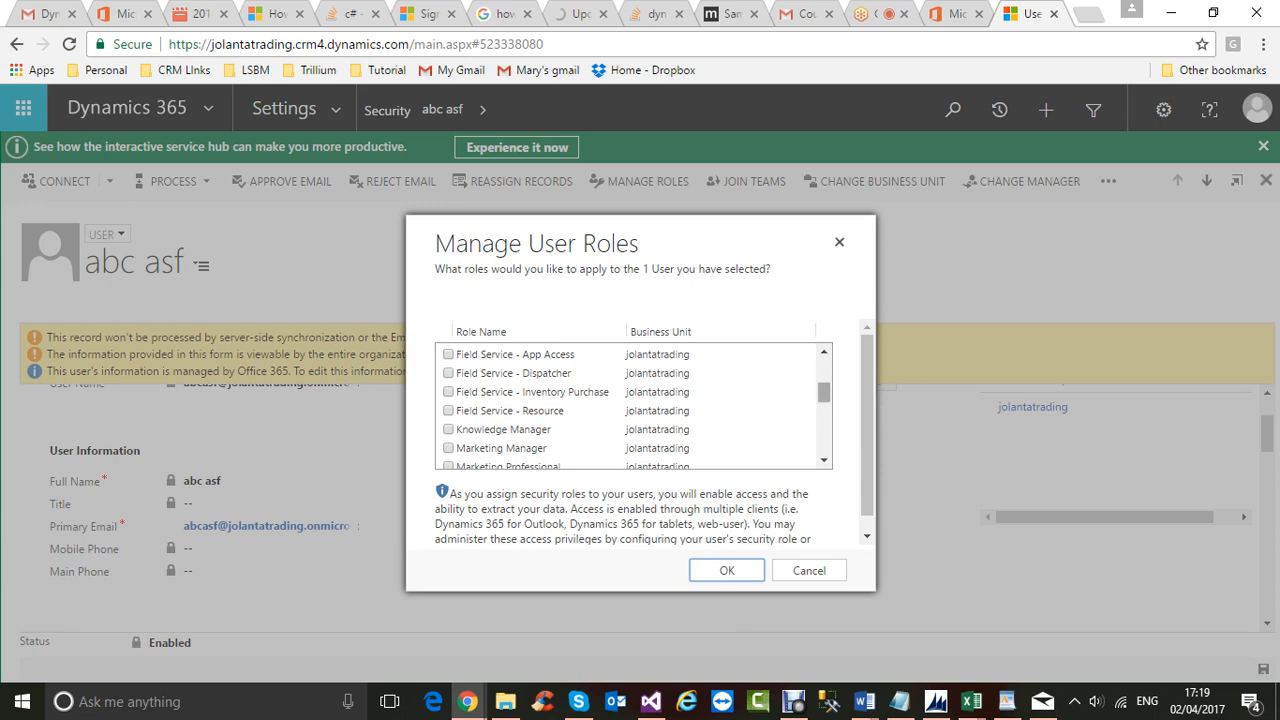
mouse_move(824, 392)
mouse_down()
mouse_move(824, 413)
mouse_move(824, 369)
mouse_up()
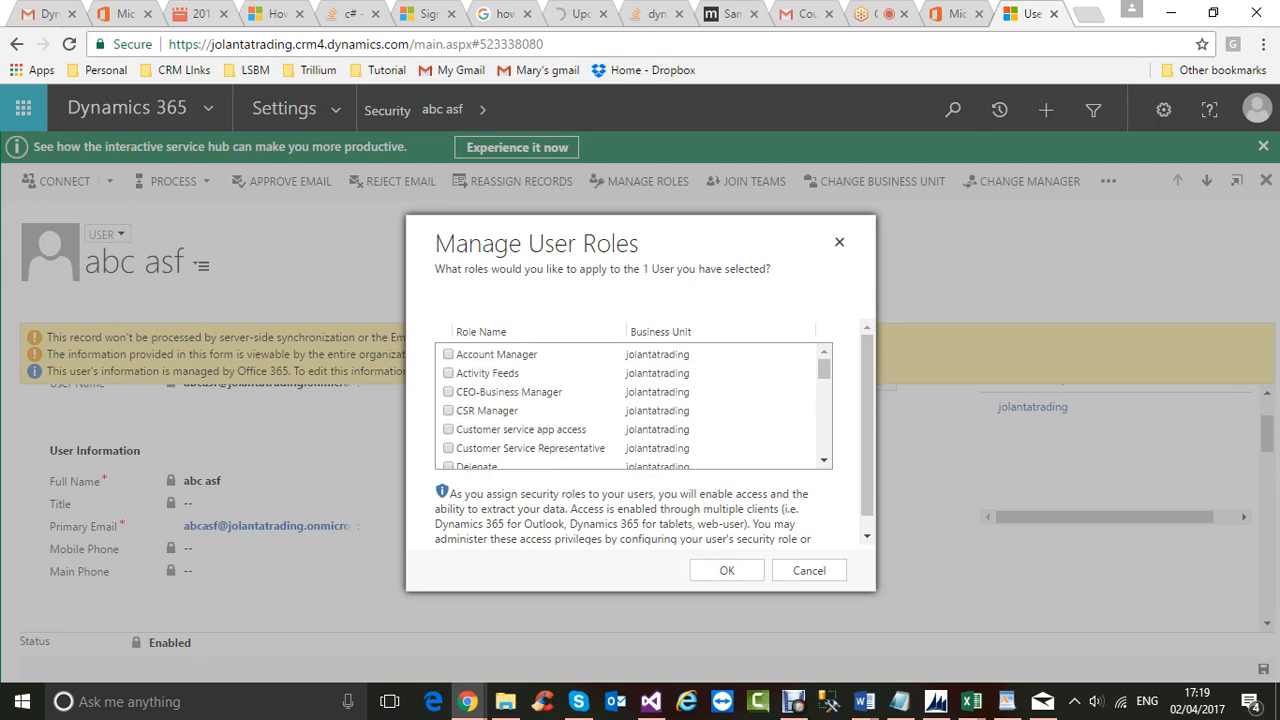
drag(824, 369, 824, 372)
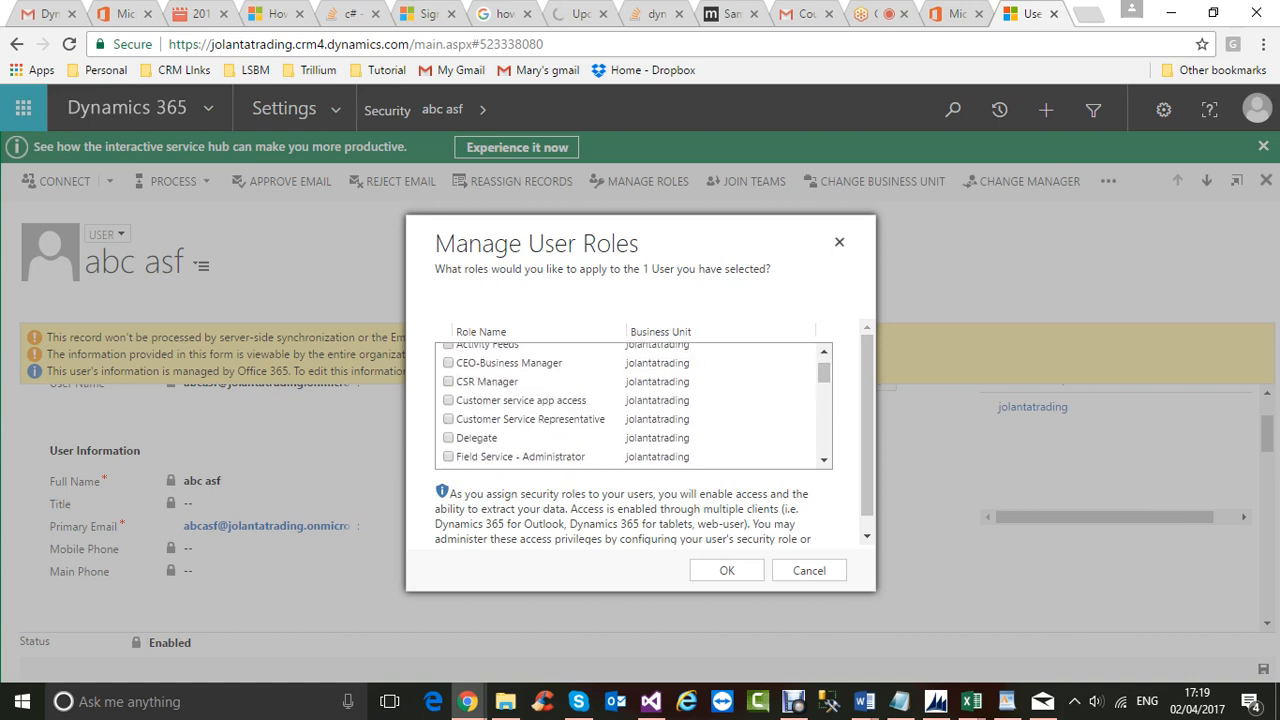
click(448, 382)
click(727, 570)
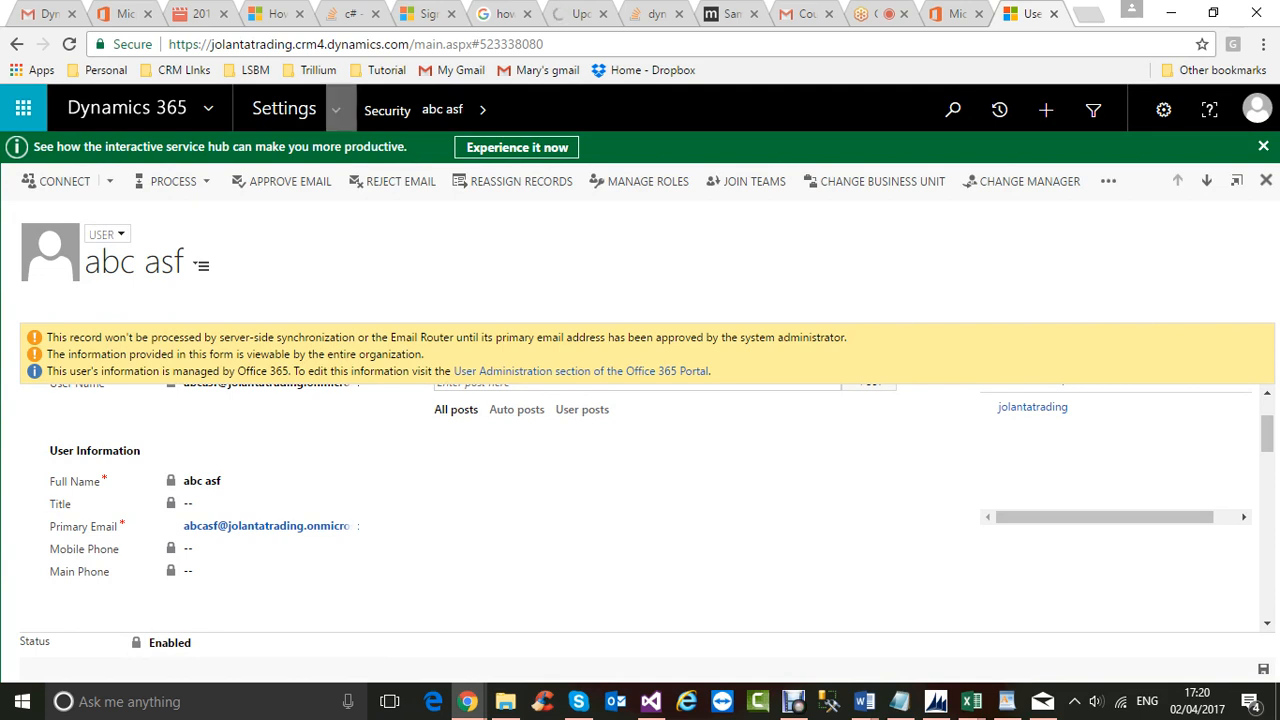
- Navigate to Settings > Security and scroll through the security options
click(336, 108)
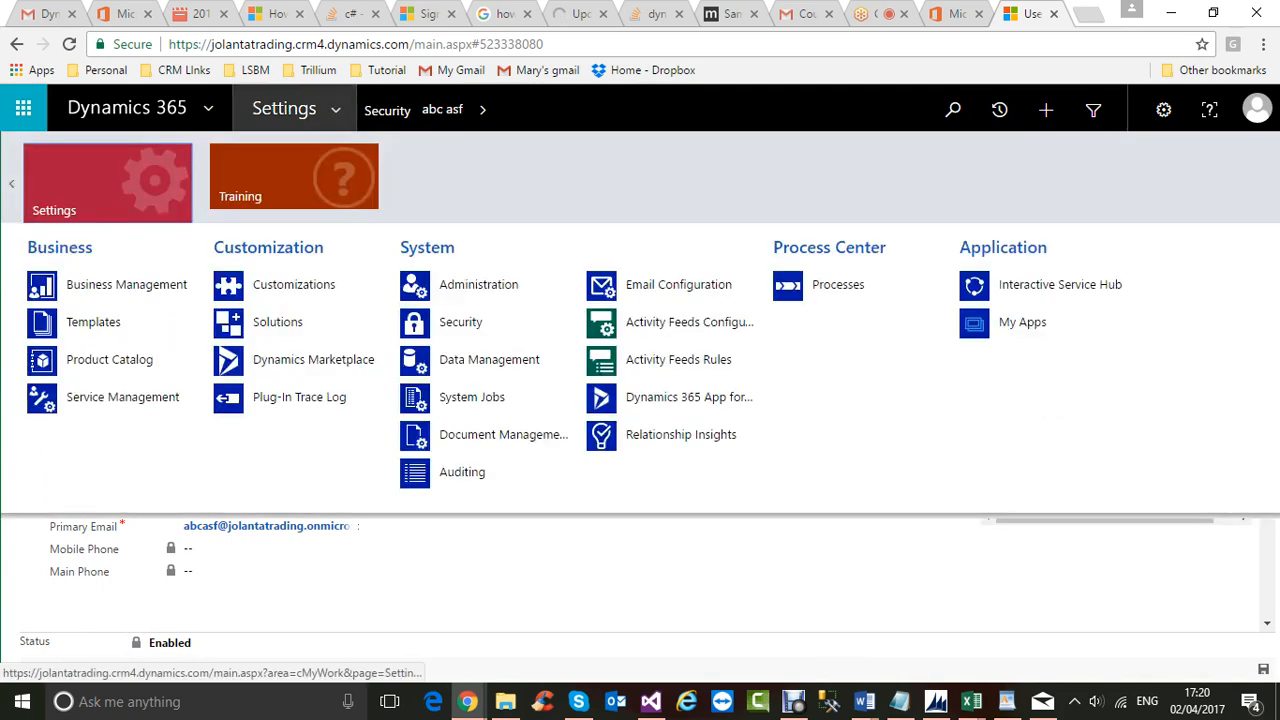
click(460, 322)
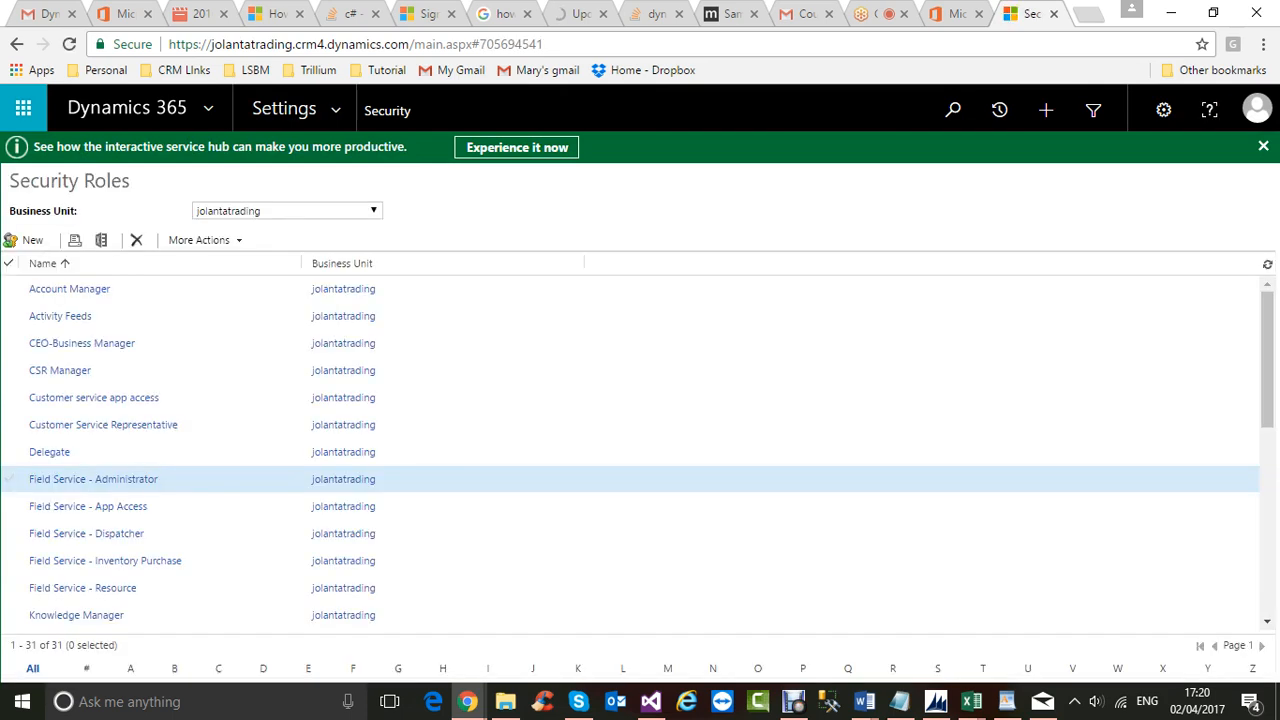
scroll(630, 425, down, 2)
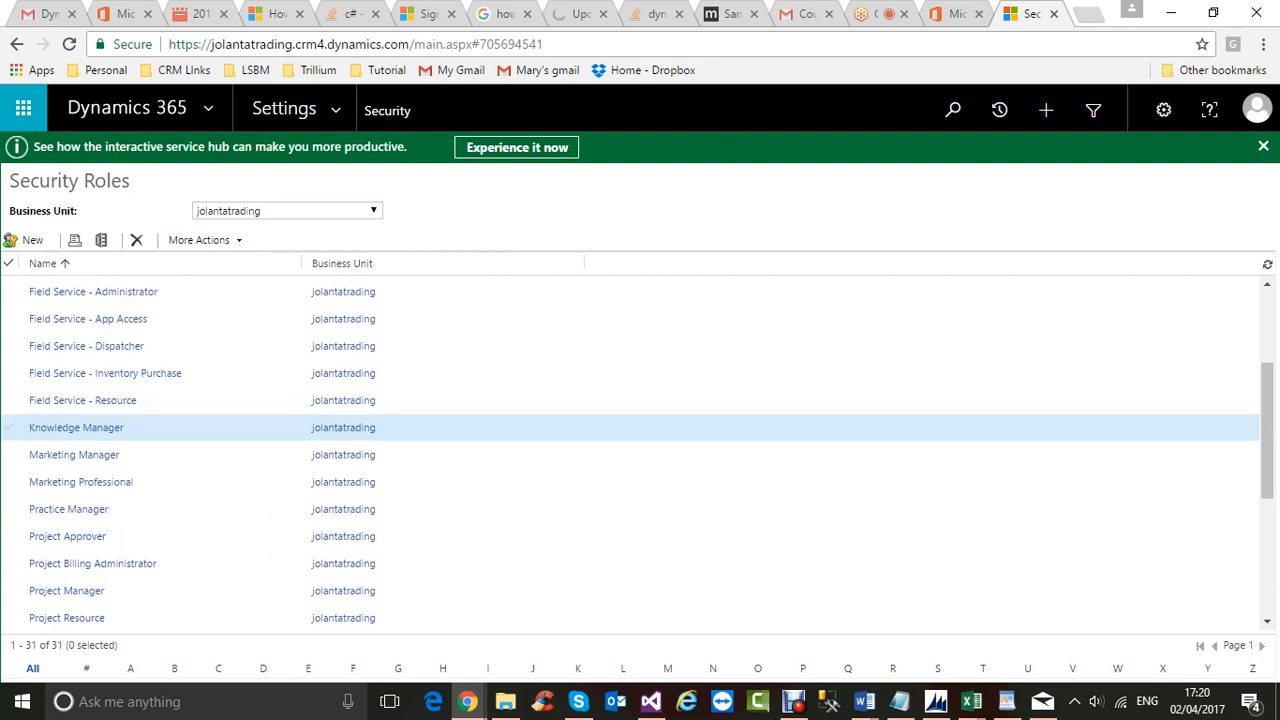
scroll(490, 428, up, 2)
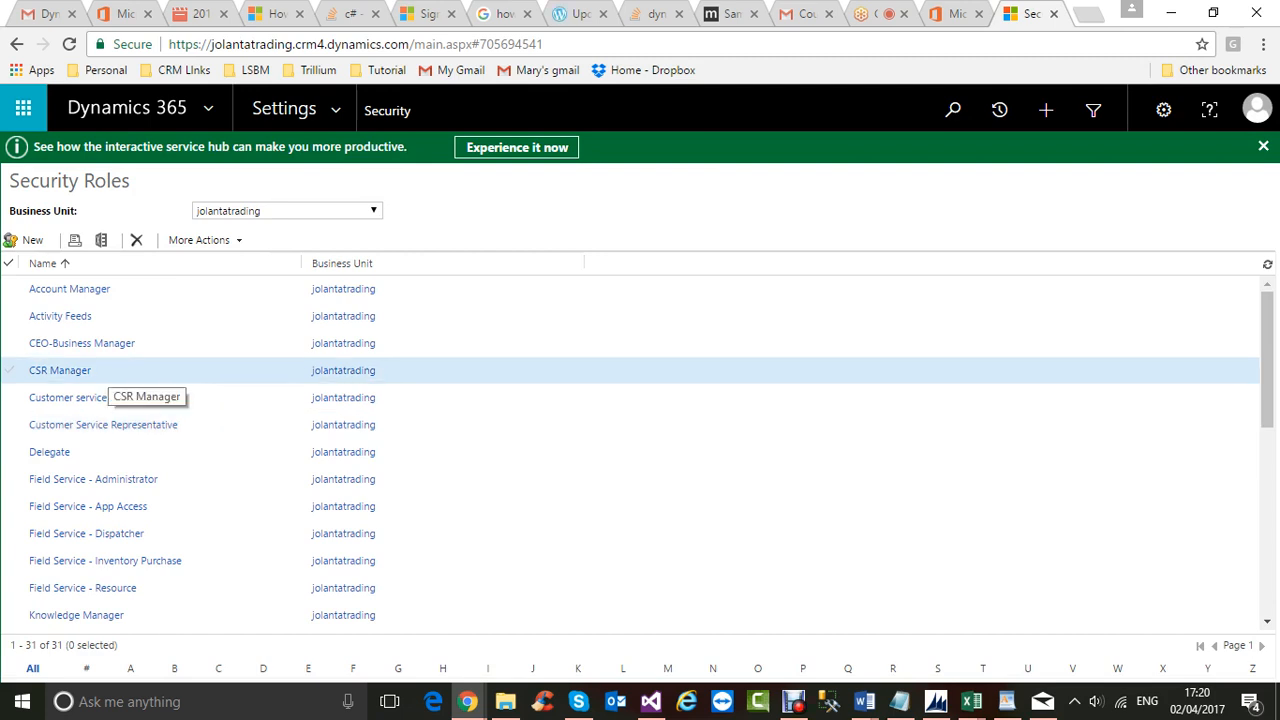
- Open the CSR Manager security role and view its Core Records privileges grid
click(60, 370)
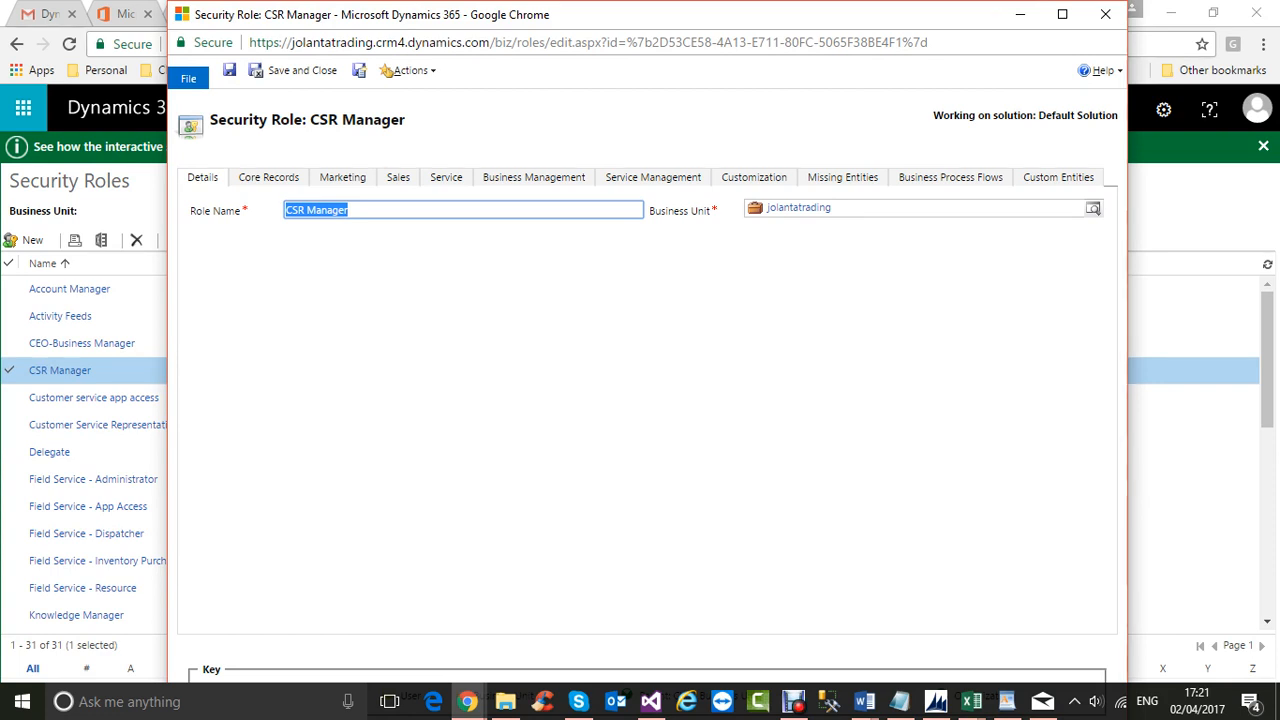
click(268, 177)
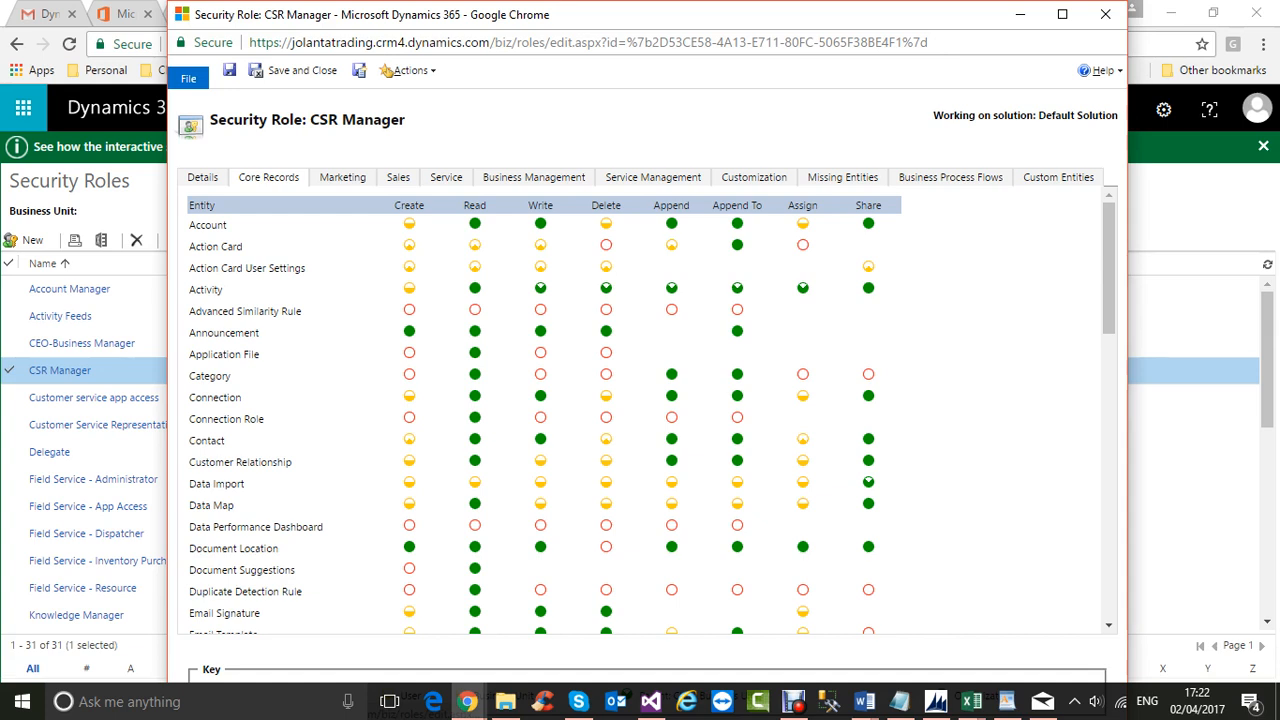
- Review the CSR Manager privileges, close the role choosing Leave, and open the Dynamics 365 apps list
scroll(645, 410, down, 4)
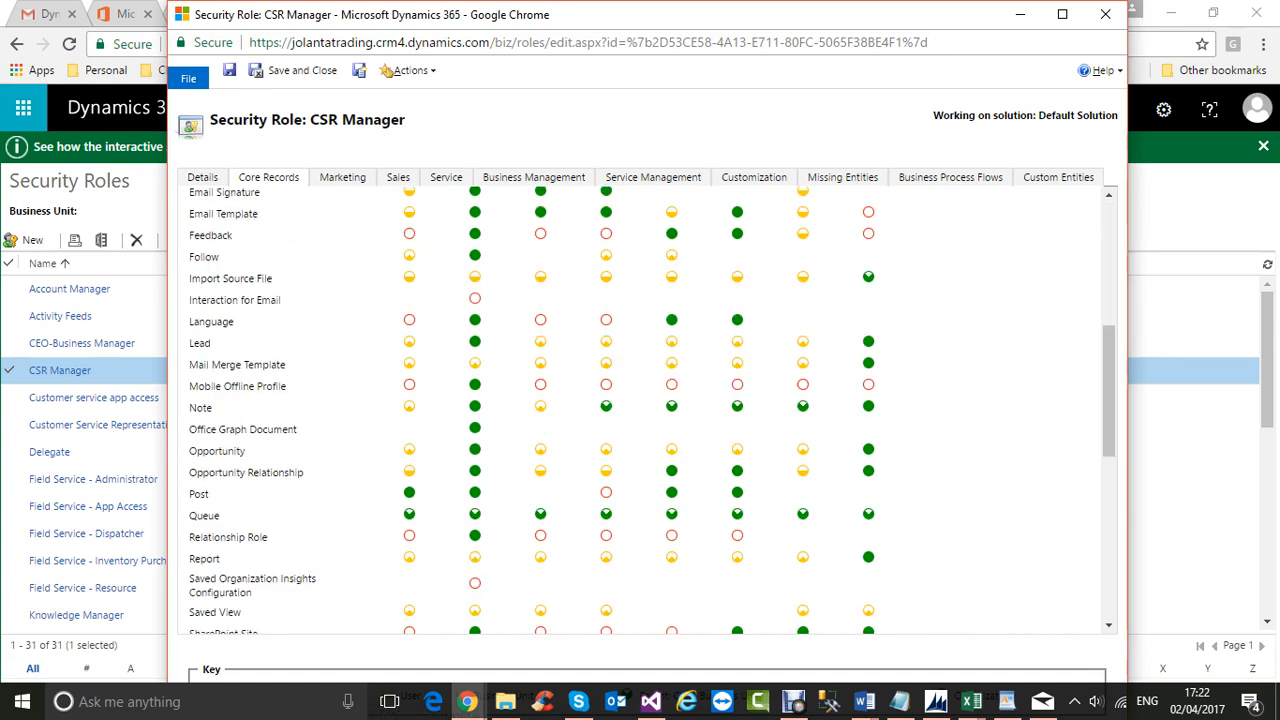
scroll(645, 410, down, 10)
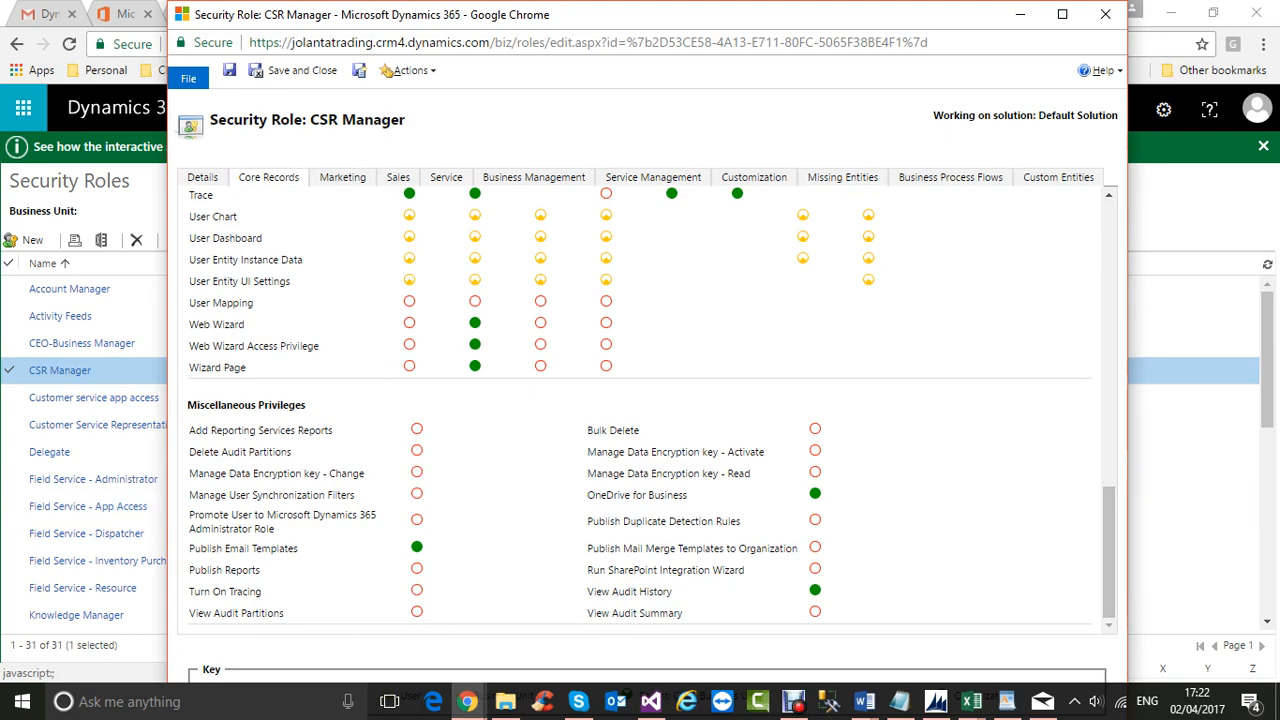
click(1105, 14)
scroll(630, 450, down, 1)
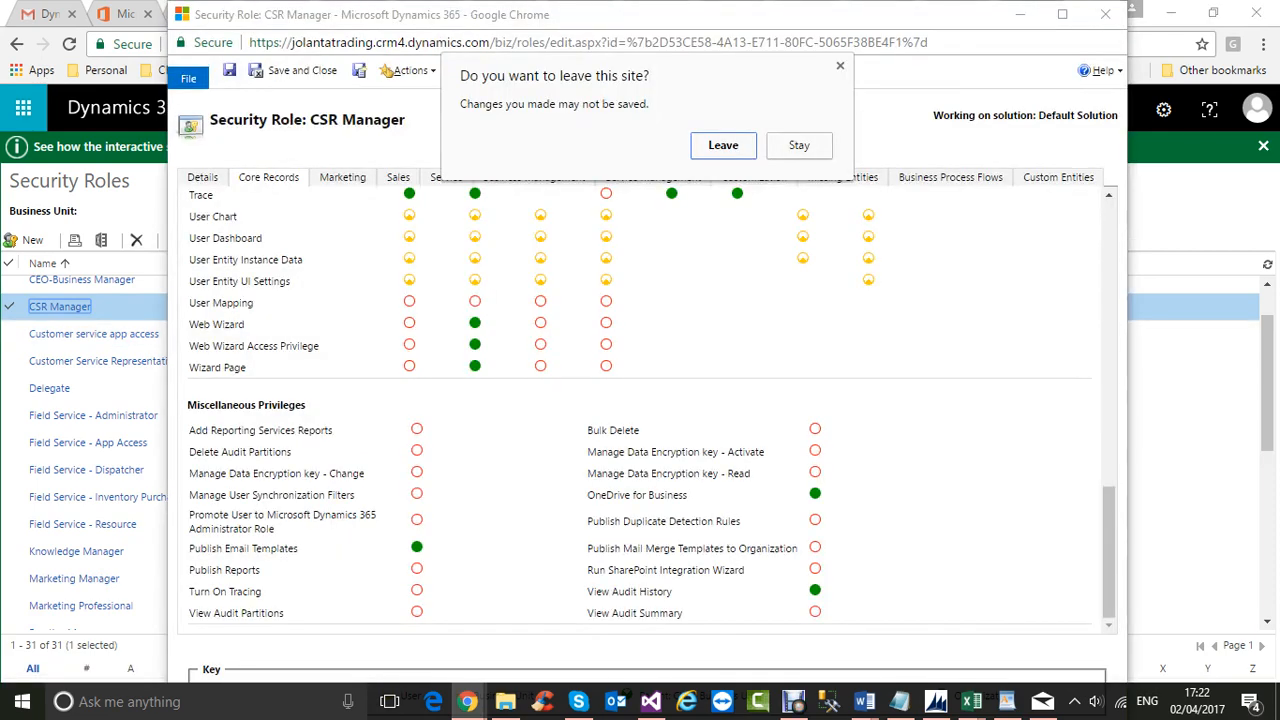
key(Escape)
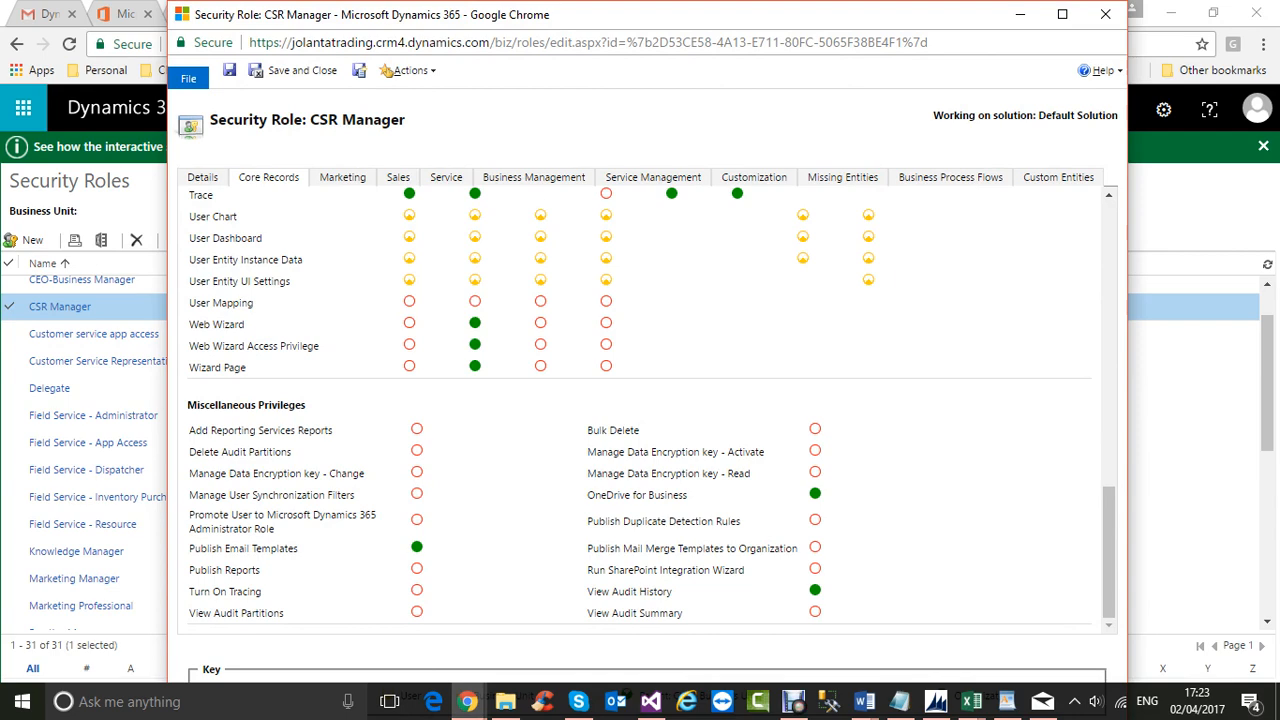
scroll(640, 400, up, 15)
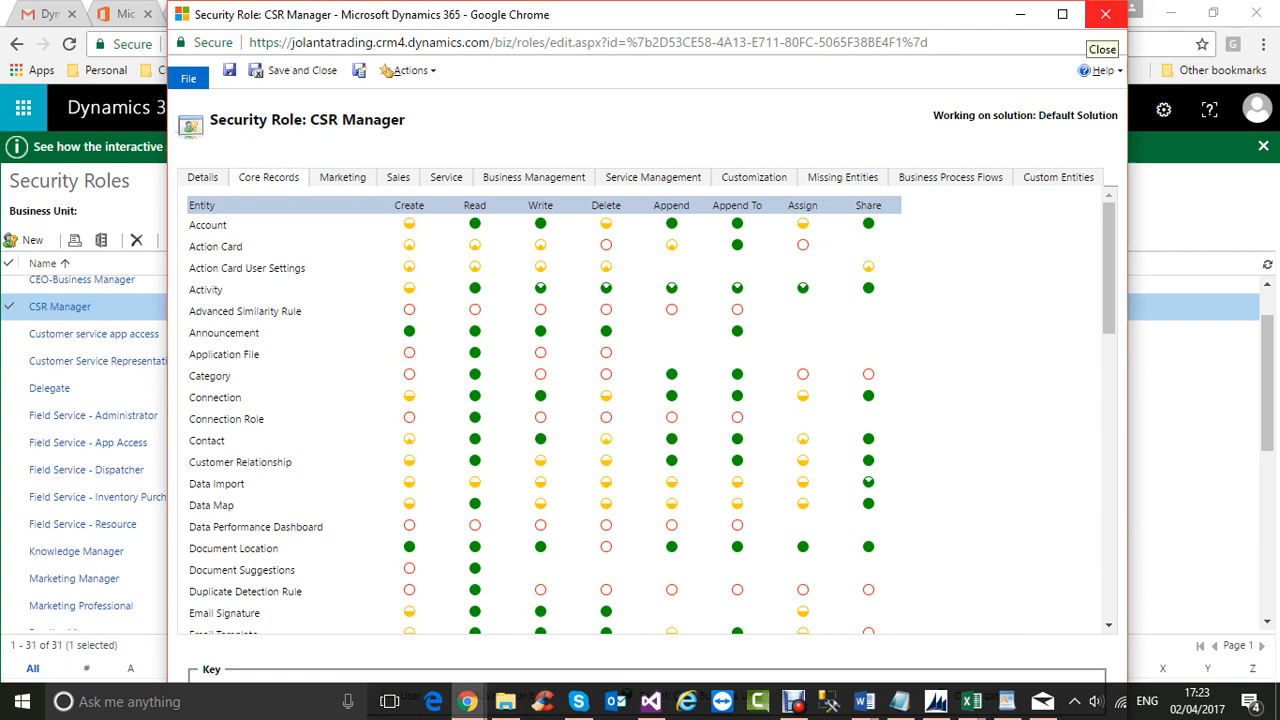
click(1105, 16)
click(723, 174)
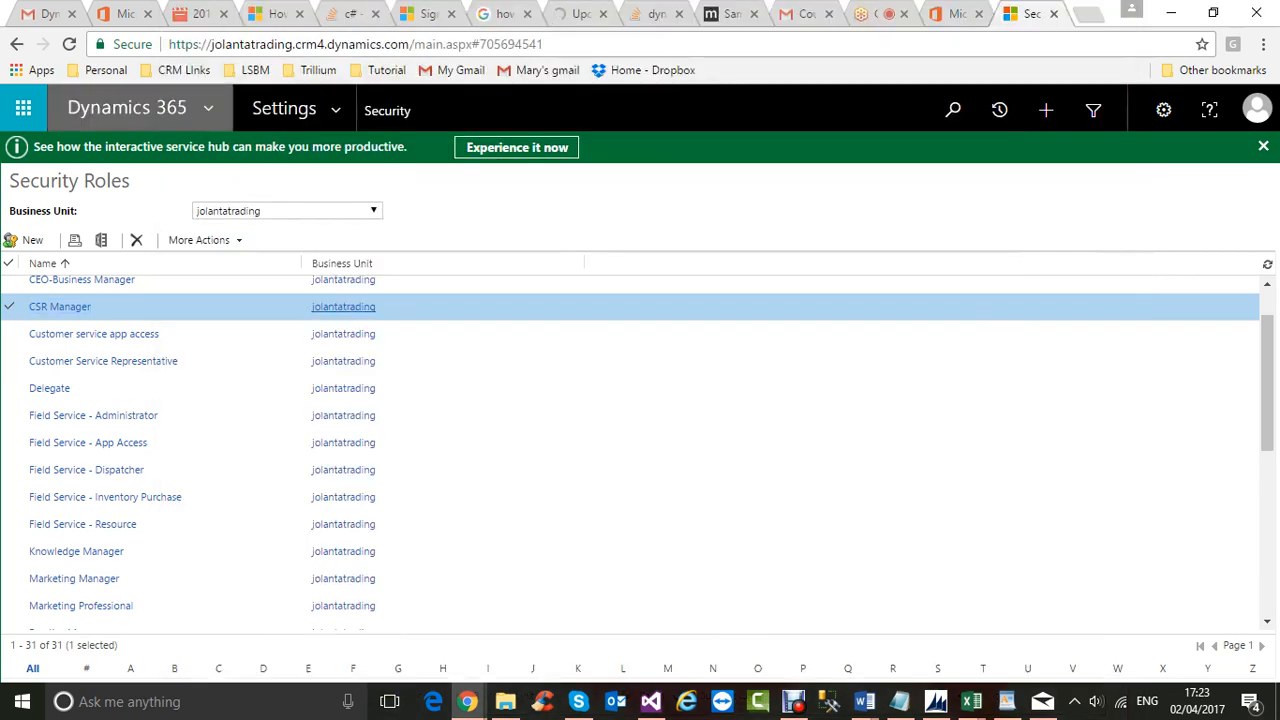
click(142, 108)
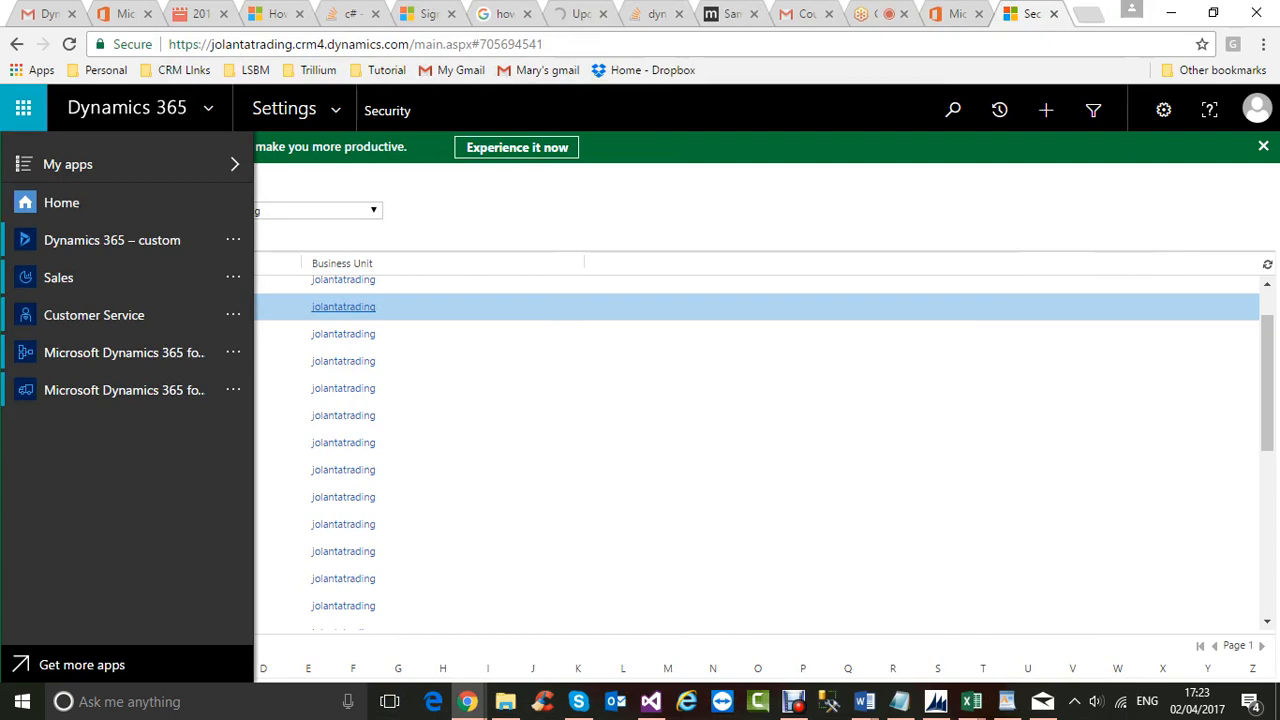
- Close the apps list and switch the site navigation to the Sales area
click(336, 109)
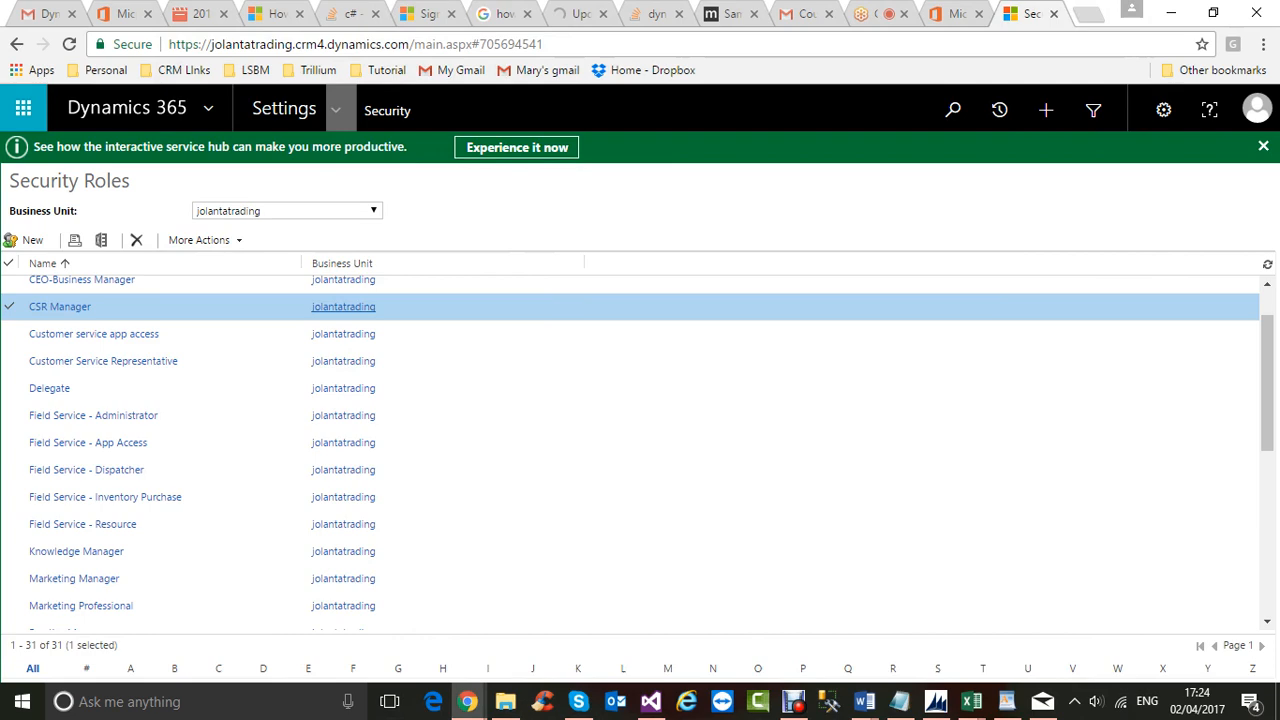
click(336, 109)
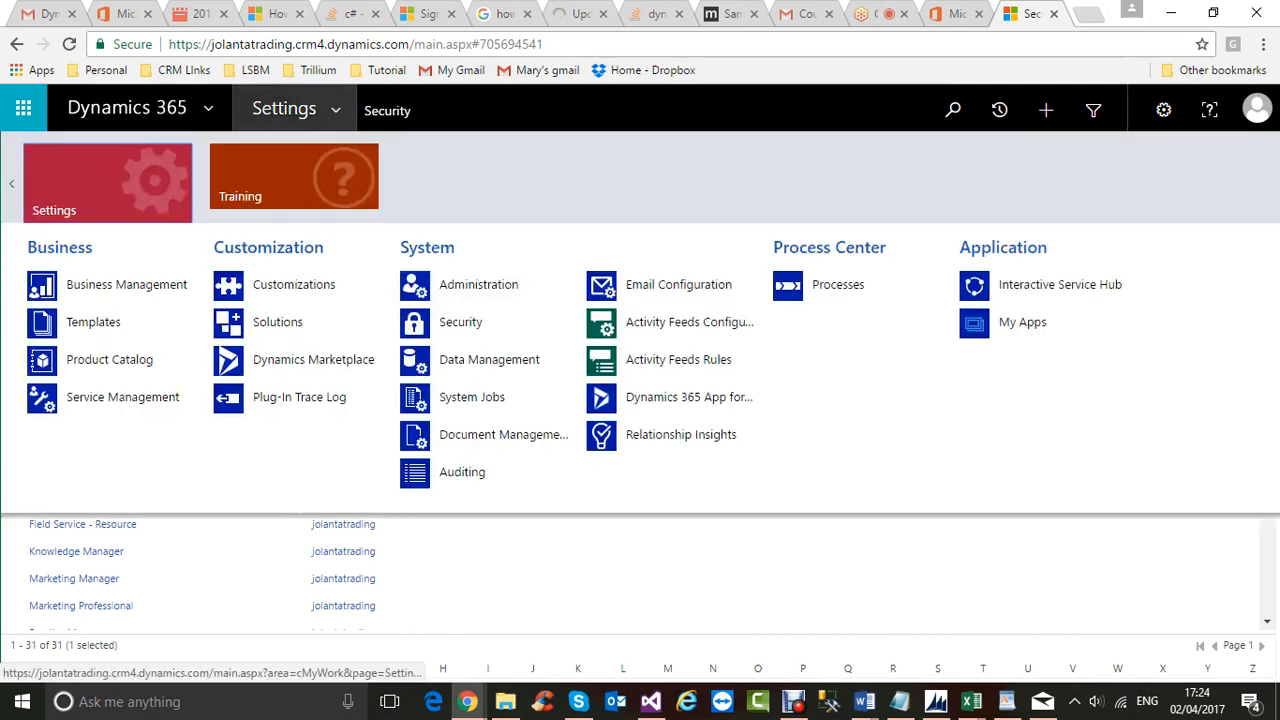
click(12, 184)
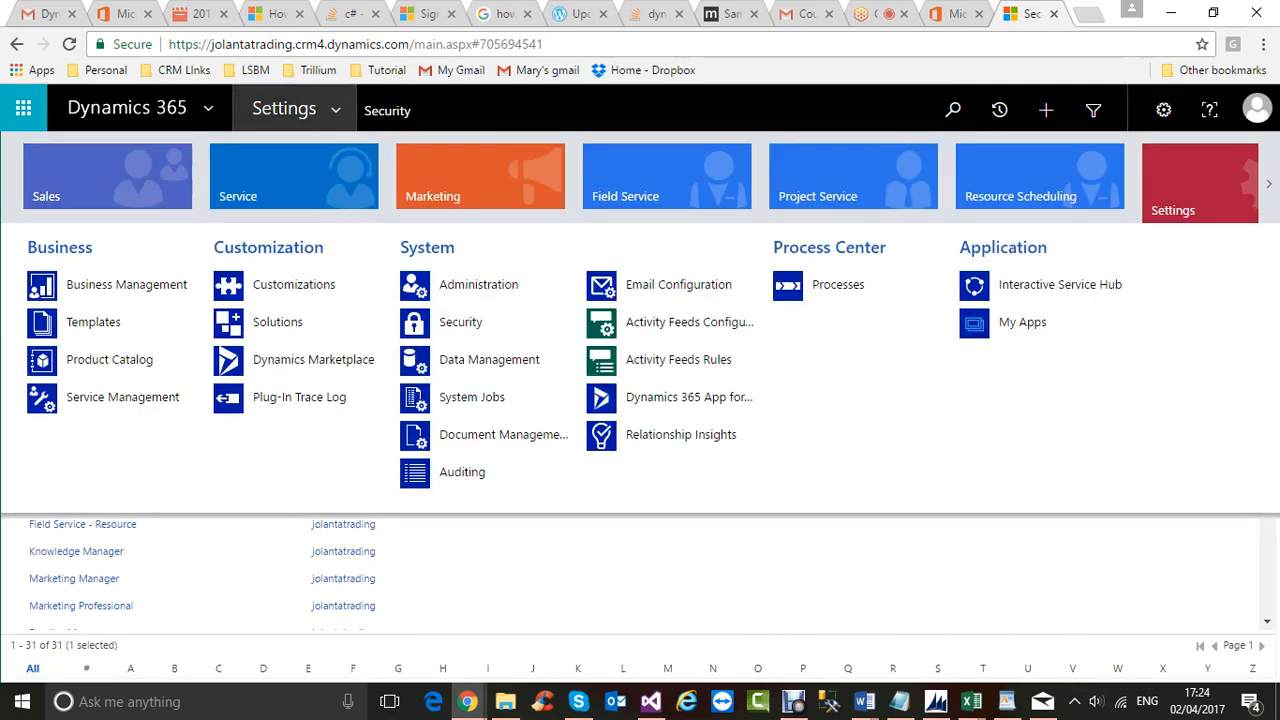
click(107, 177)
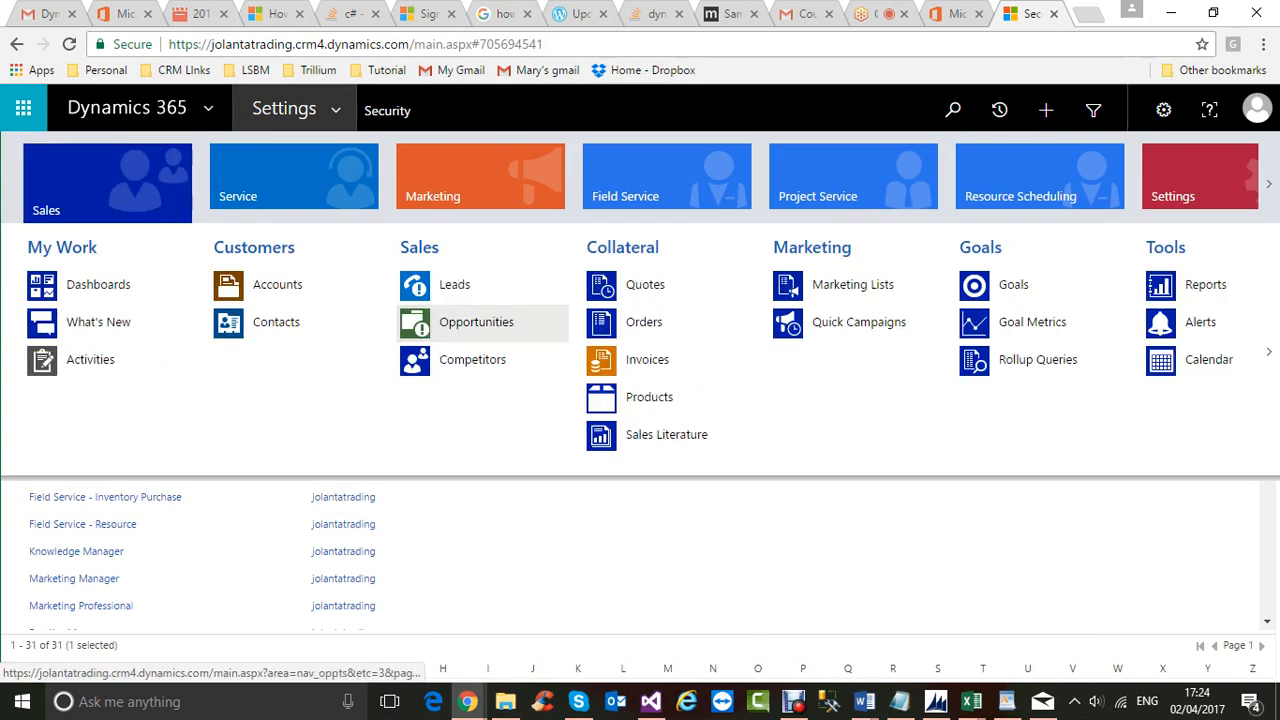
- Open the Opportunities list and expand its Open Opportunities view selector
click(476, 322)
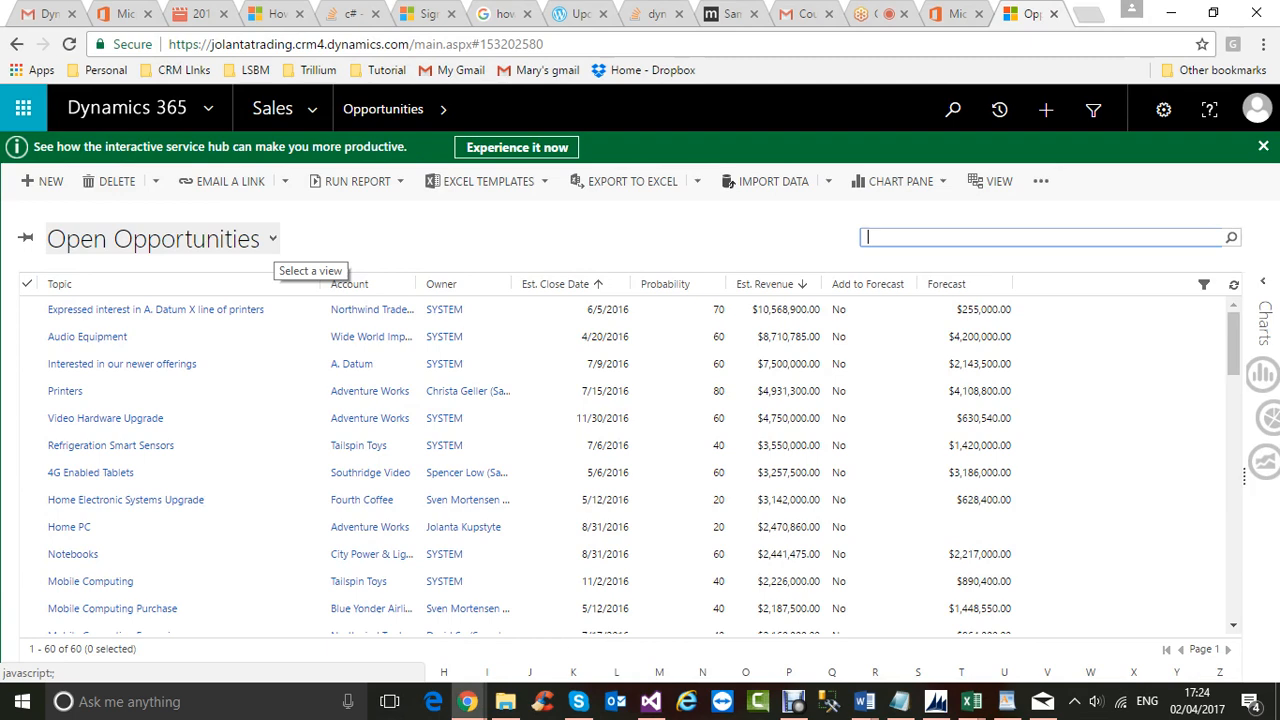
click(270, 240)
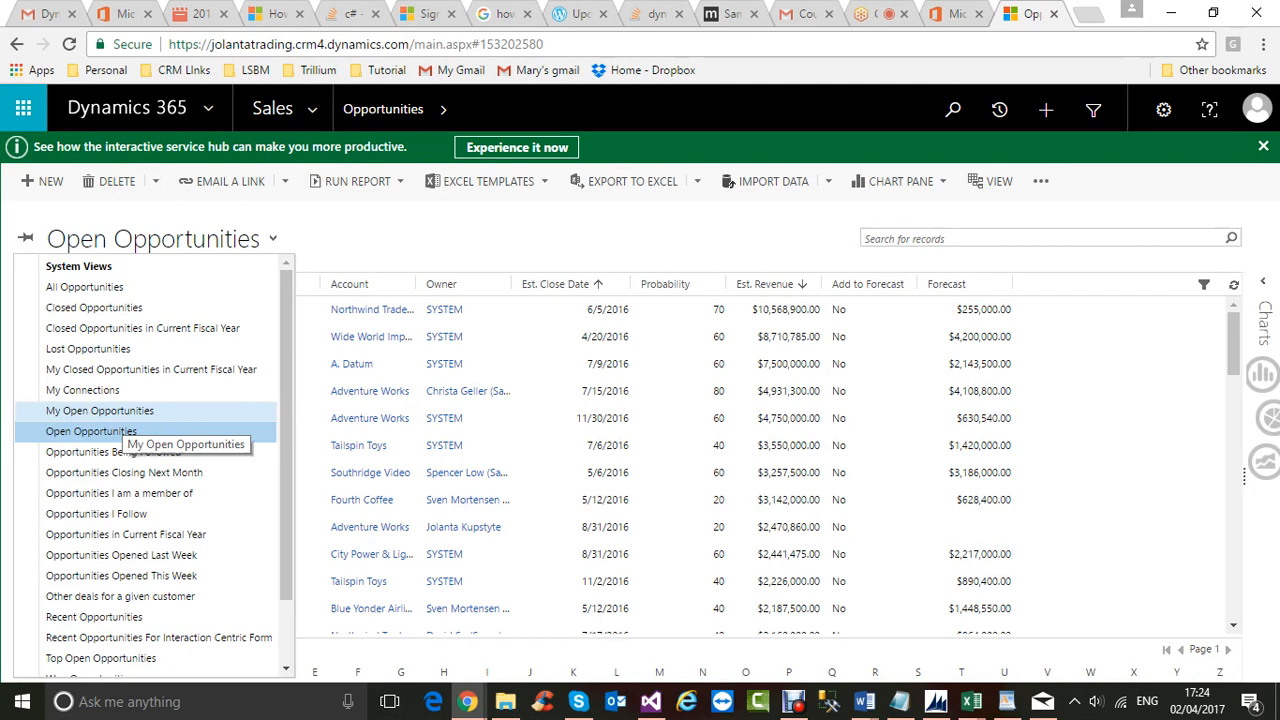
- Switch Opportunities to My Open Opportunities, then Recent Opportunities, and head to Sales navigation for Leads
click(110, 411)
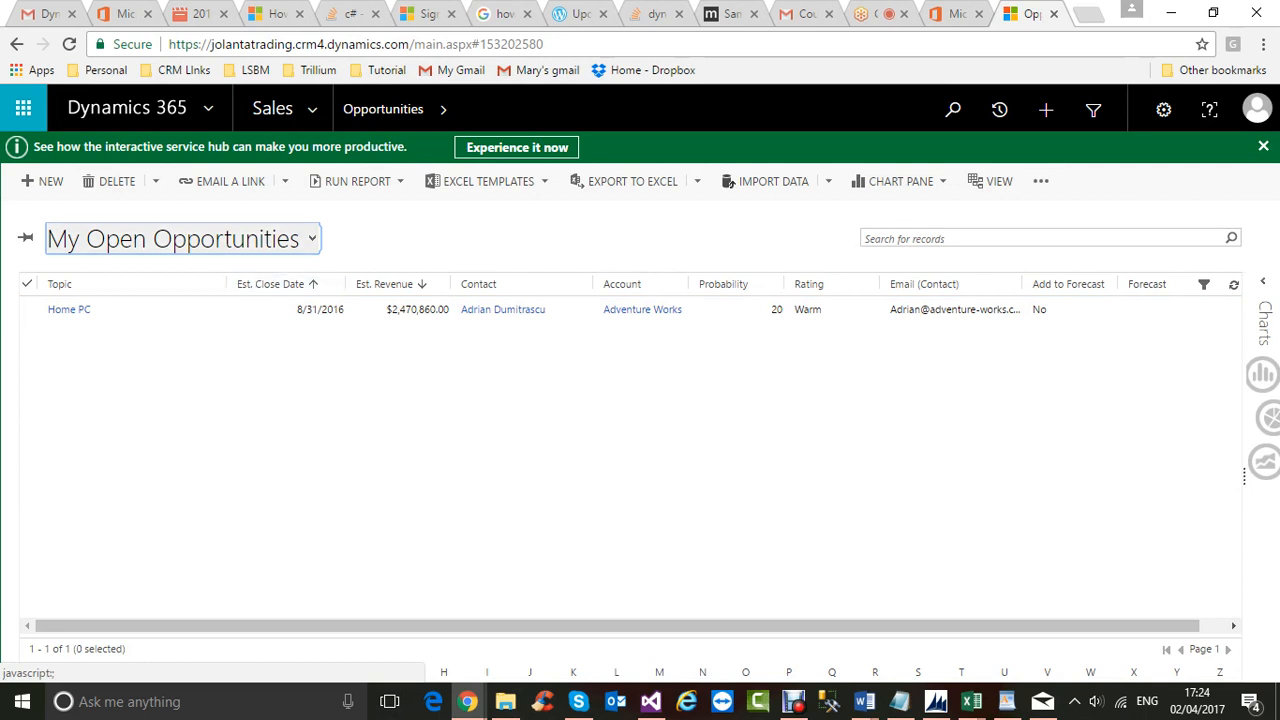
key(Return)
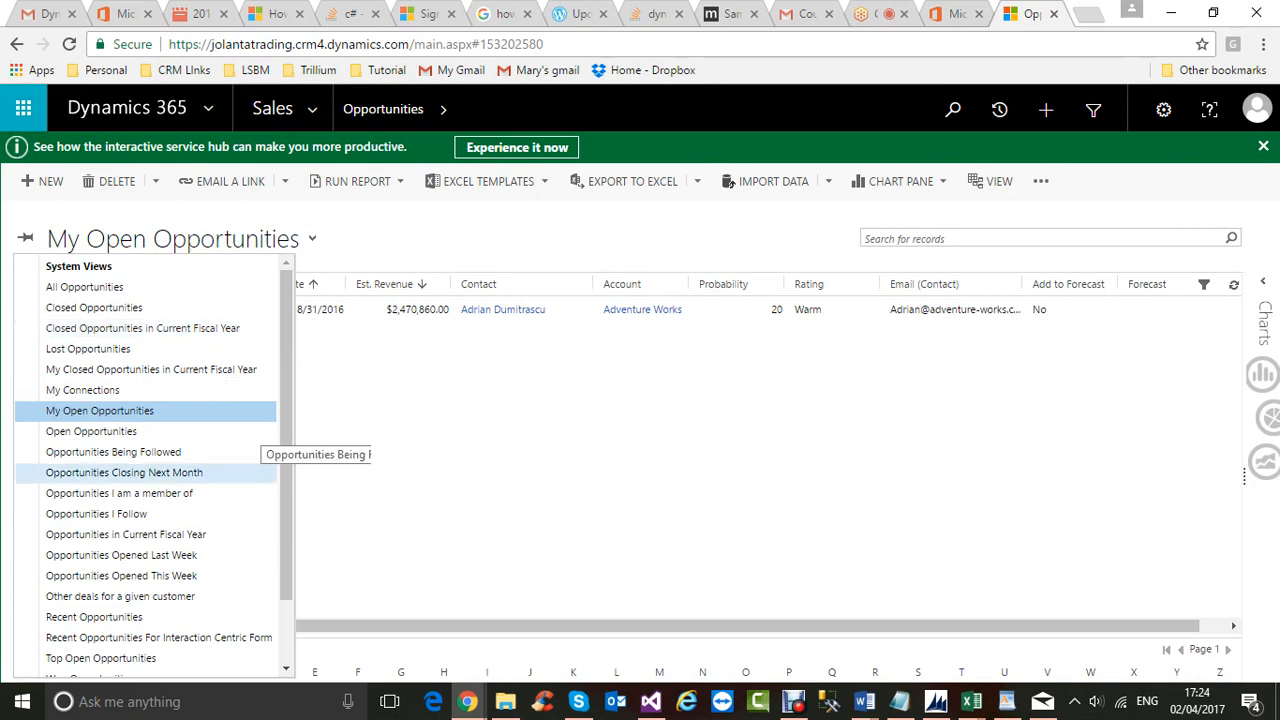
scroll(150, 470, down, 2)
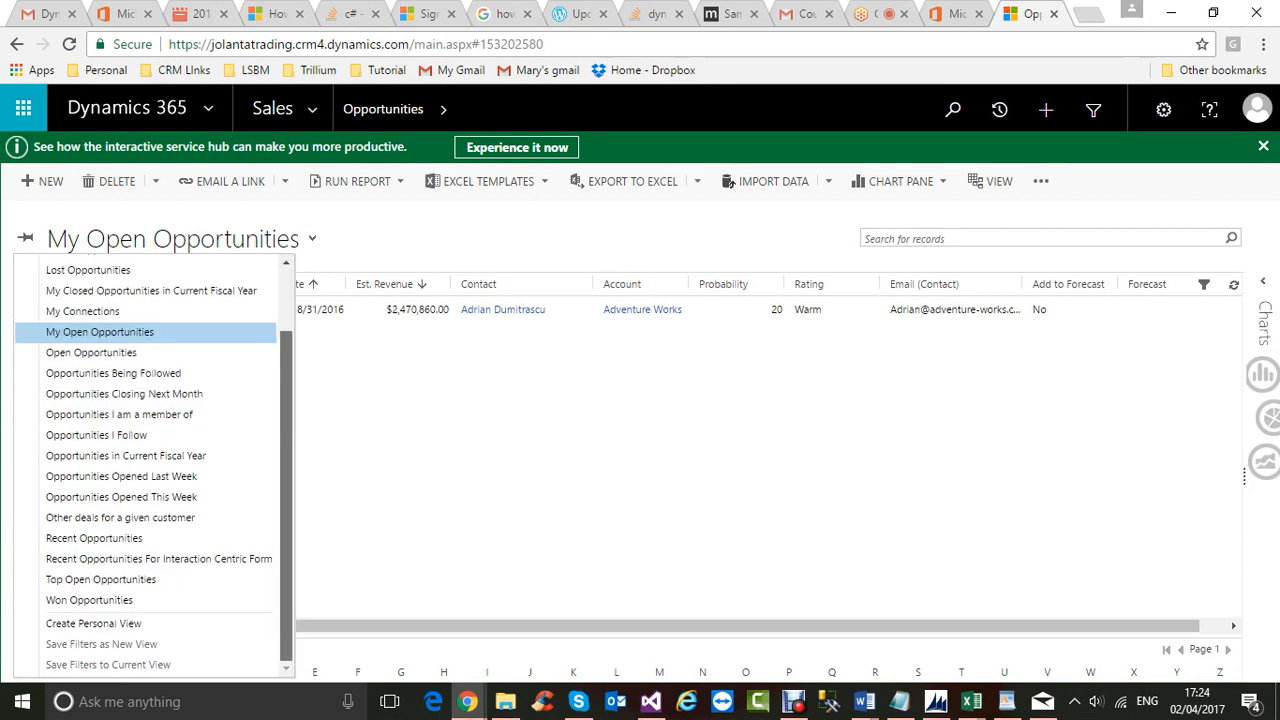
click(94, 538)
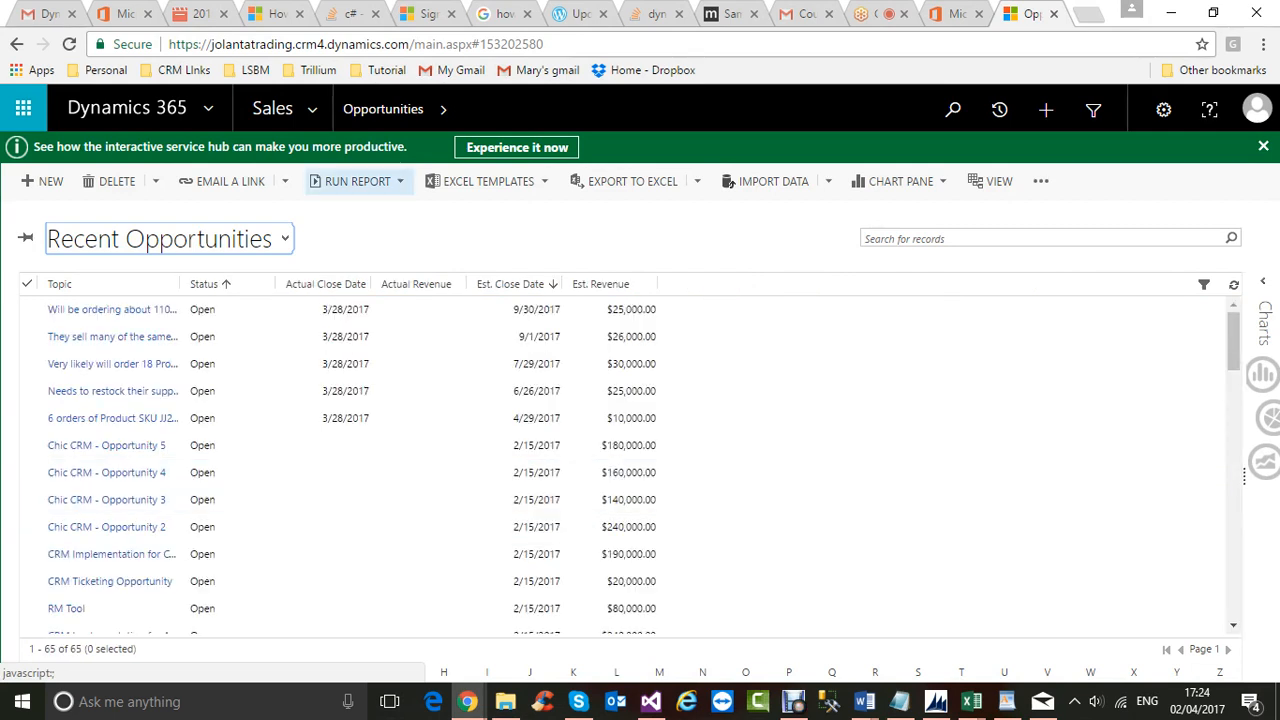
click(311, 109)
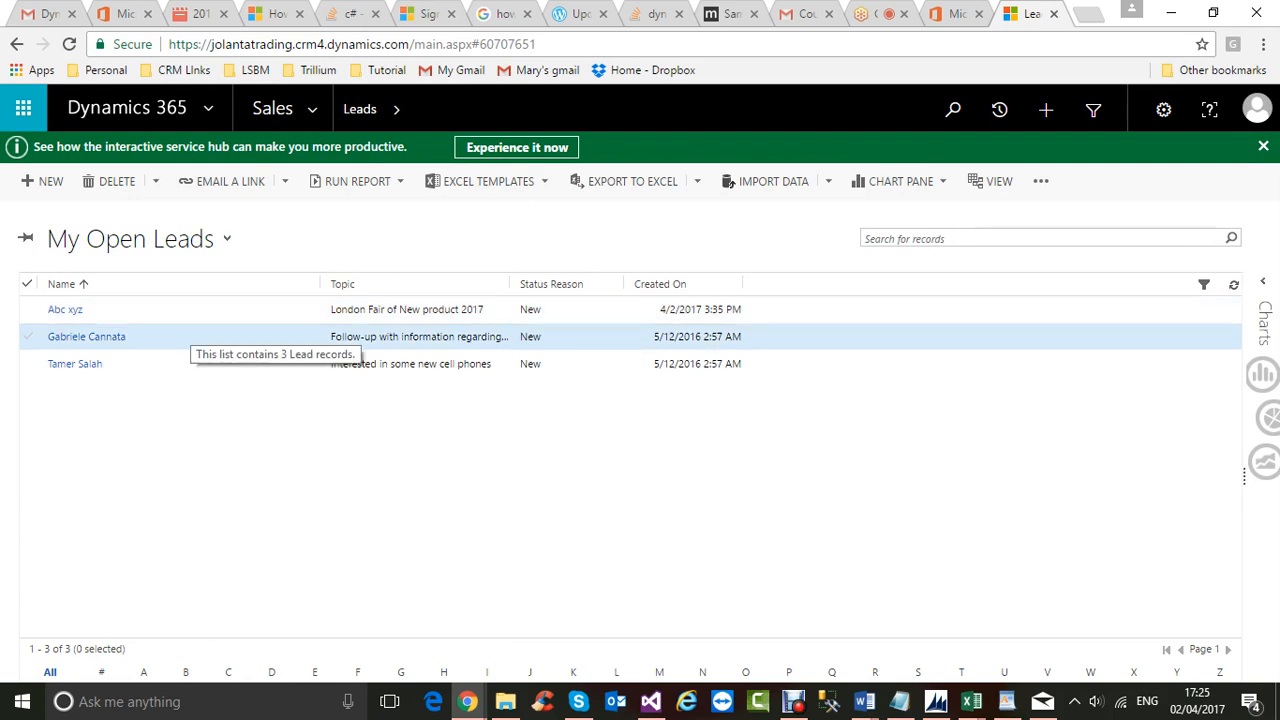
- Qualify the London Fair of New product 2017 lead, then bring up the CRM Session Day 2 Word notes
click(87, 337)
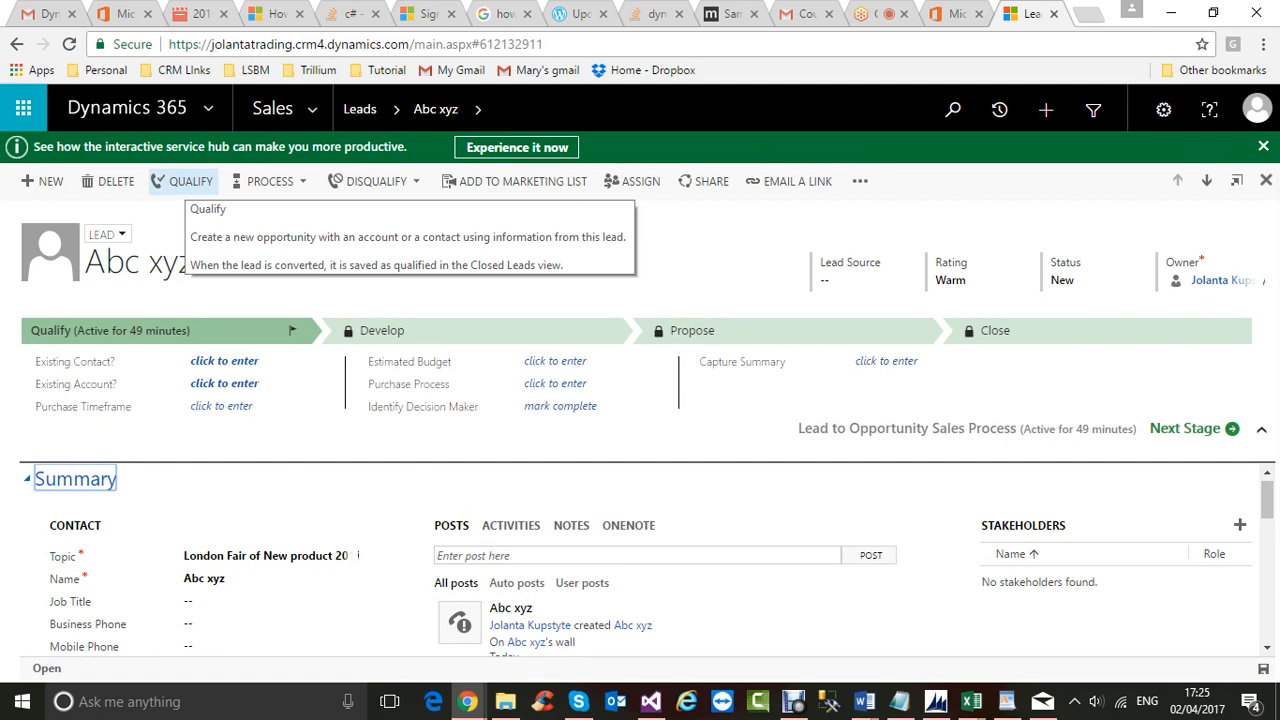
click(185, 181)
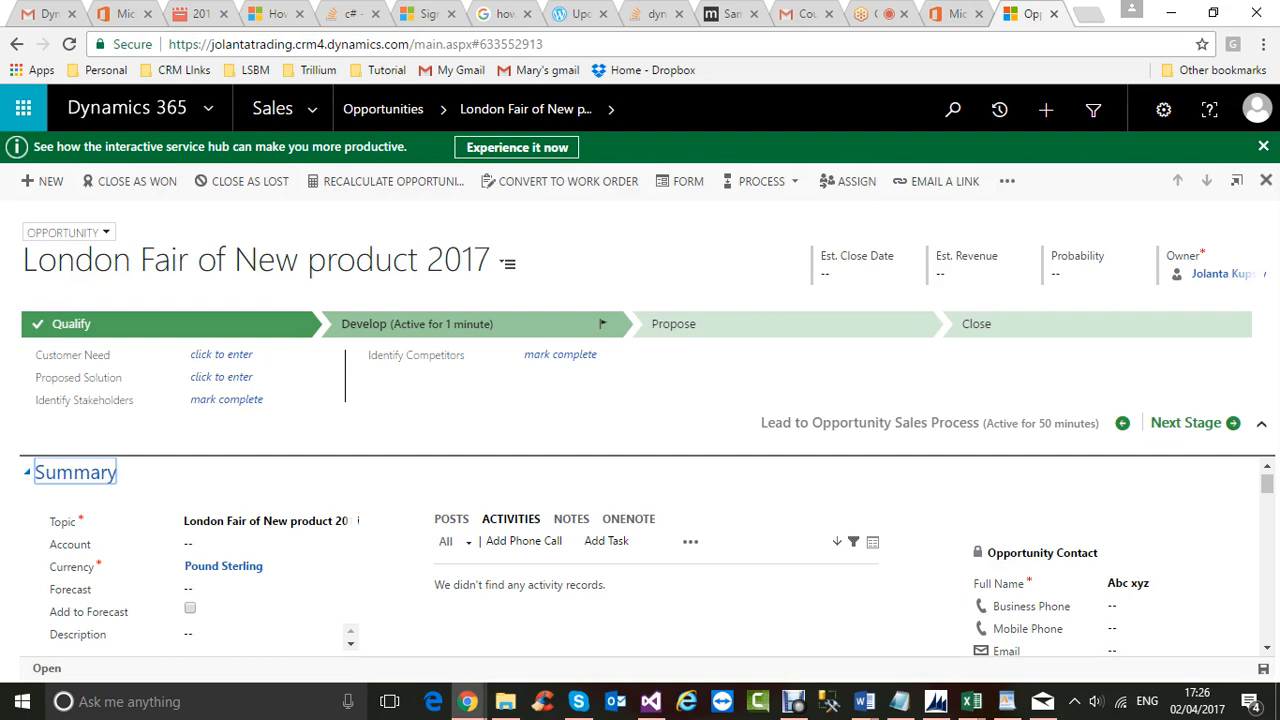
click(864, 701)
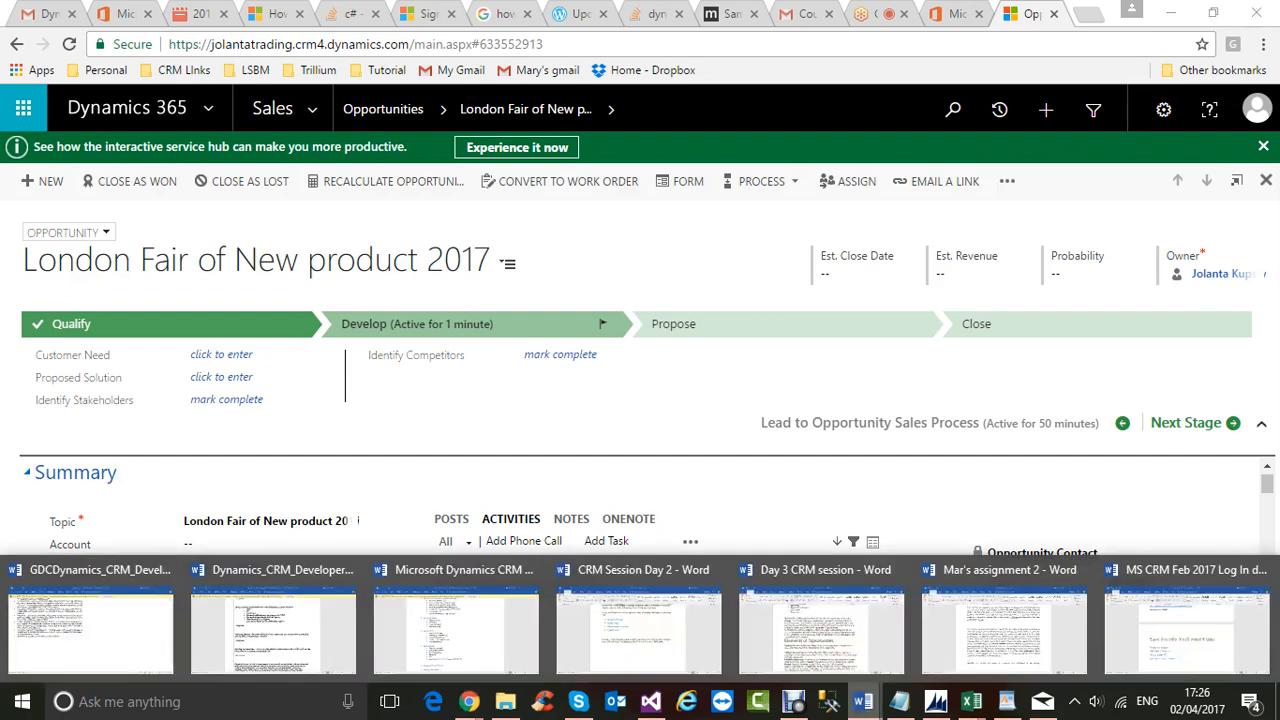
mouse_move(638, 630)
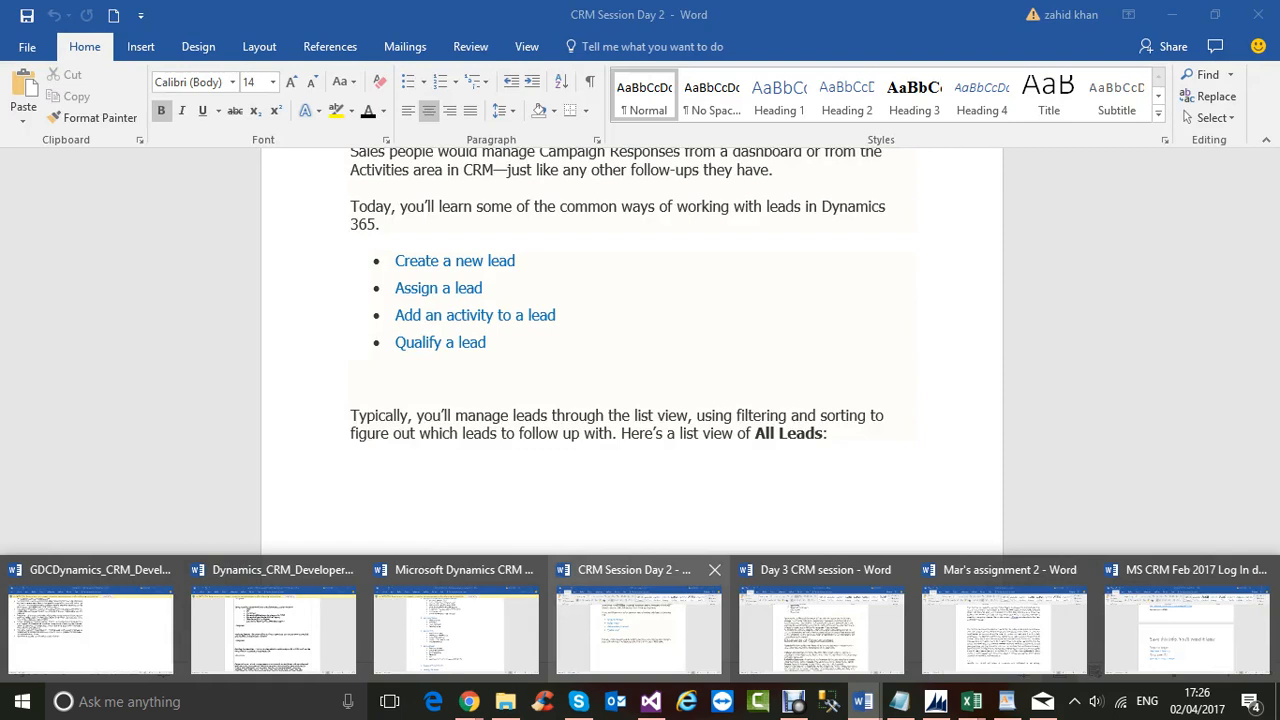
- Read the CRM Session Day 2 notes, then return to the London Fair opportunity in the browser
click(638, 630)
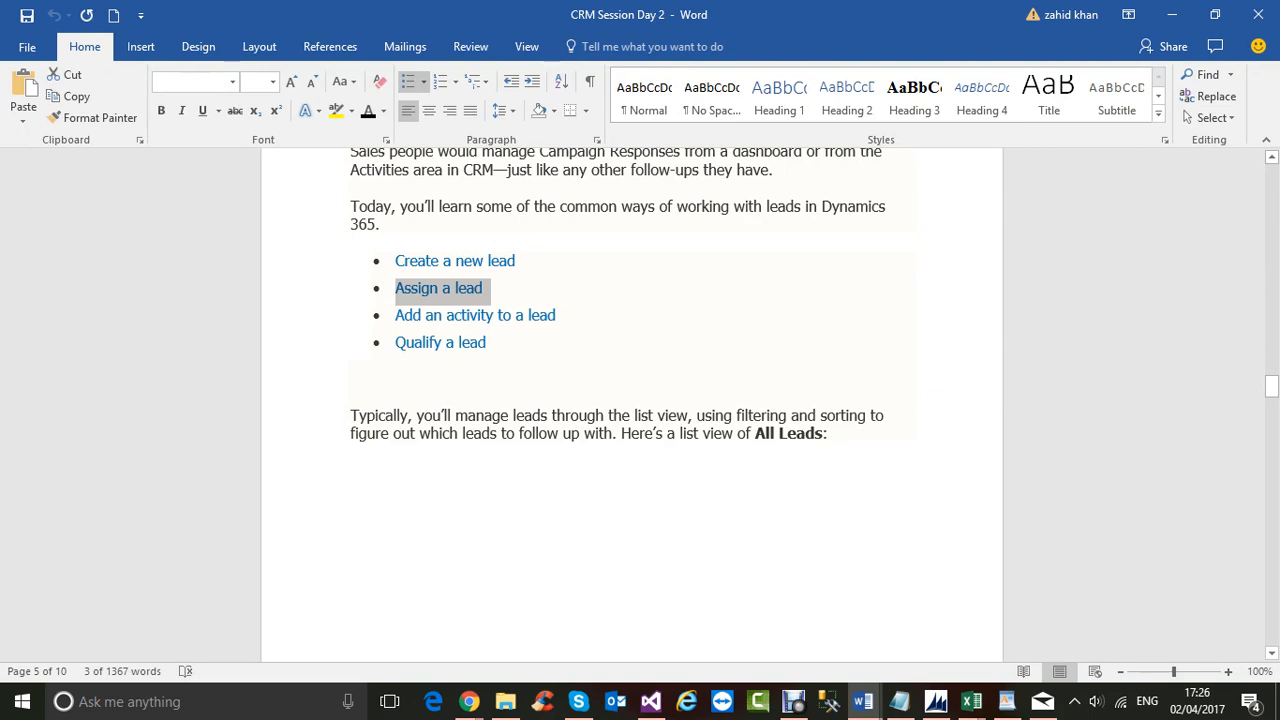
click(469, 702)
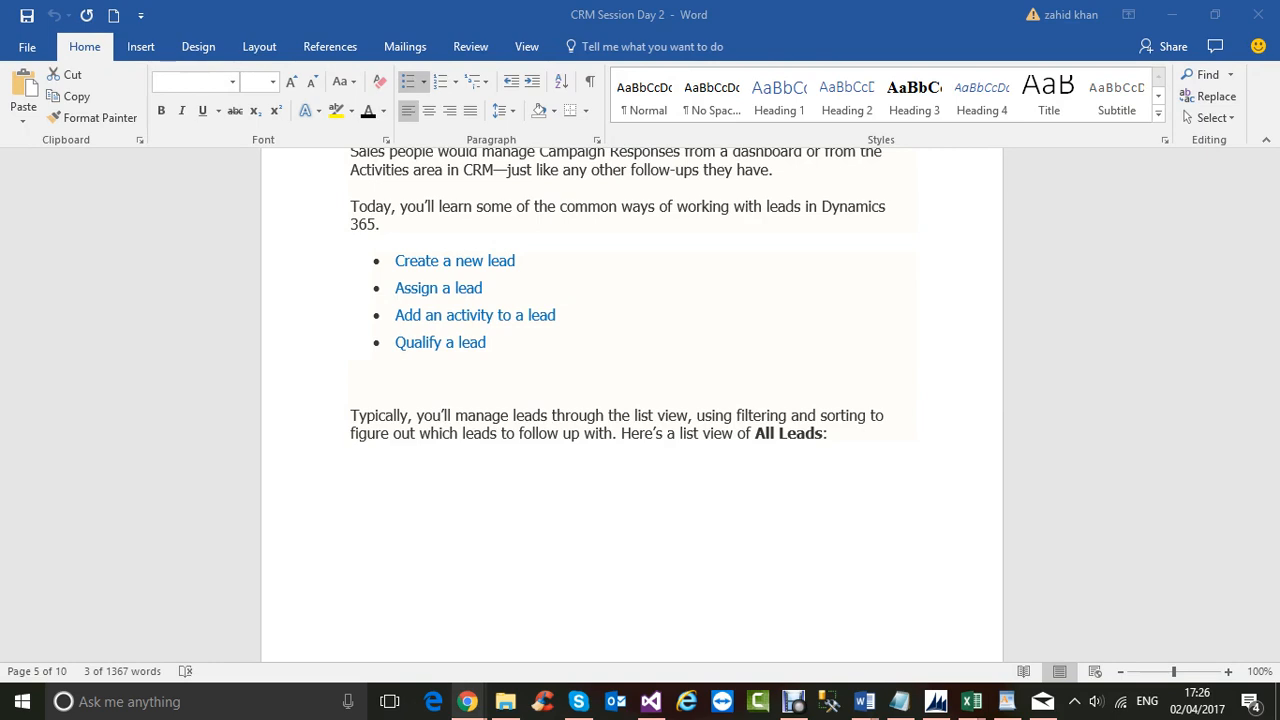
key(alt+Tab)
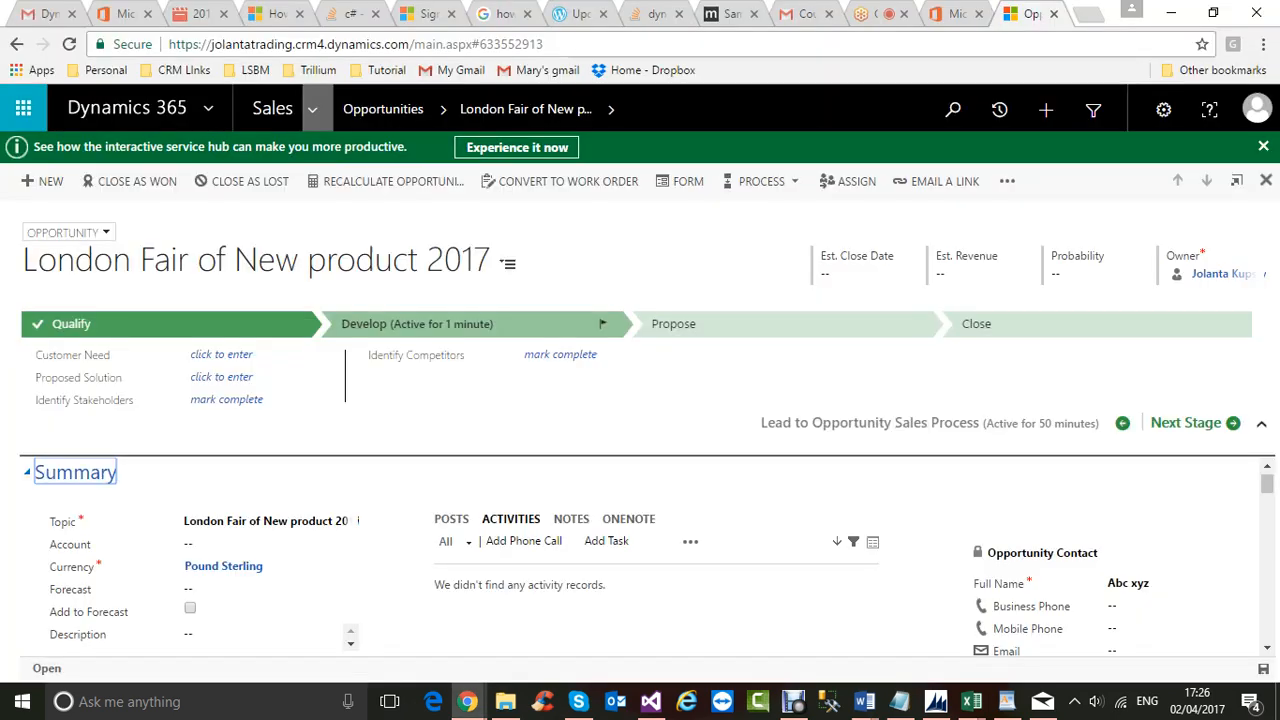
- Go to Sales > Leads and open the first remaining lead, Purchasing Assistant
click(272, 108)
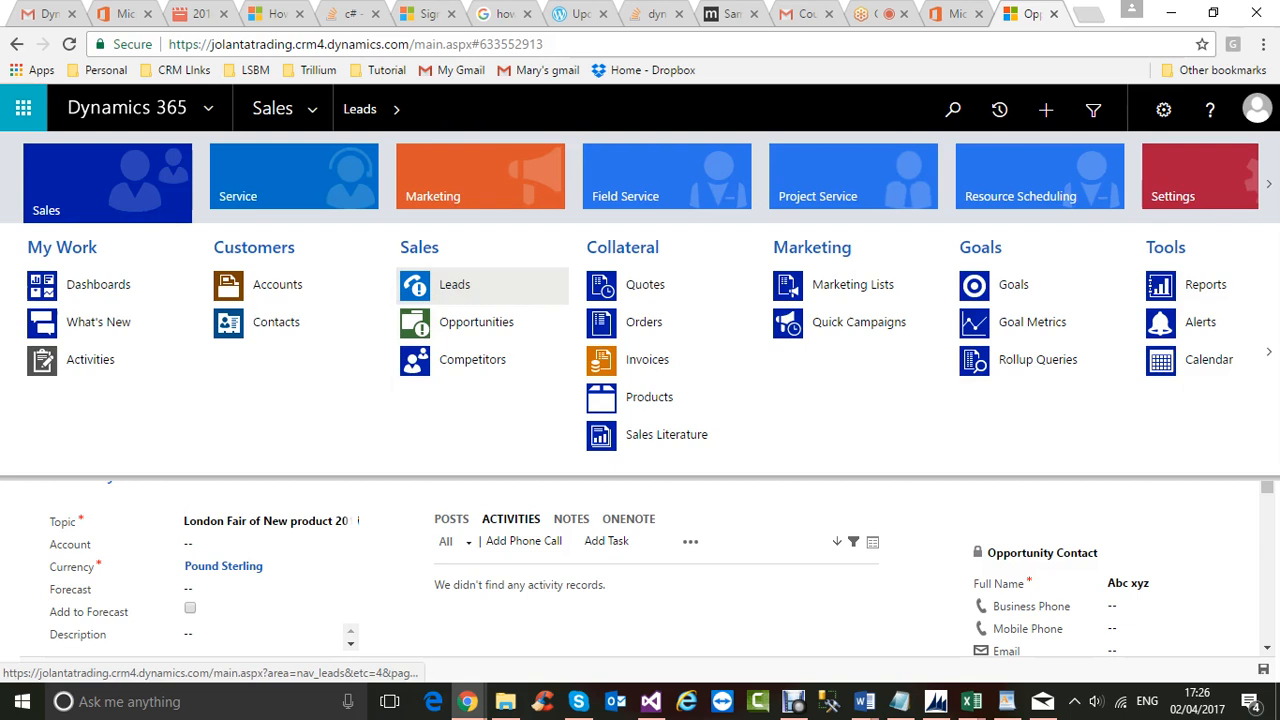
click(454, 284)
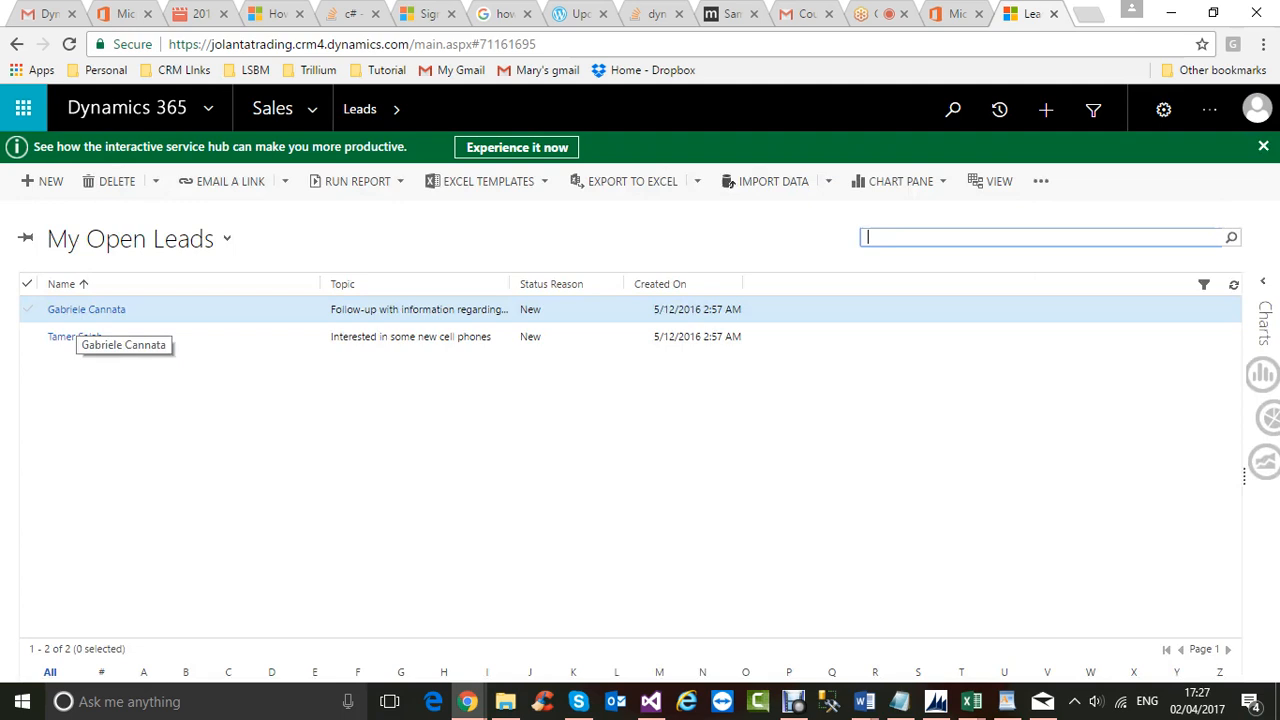
click(86, 310)
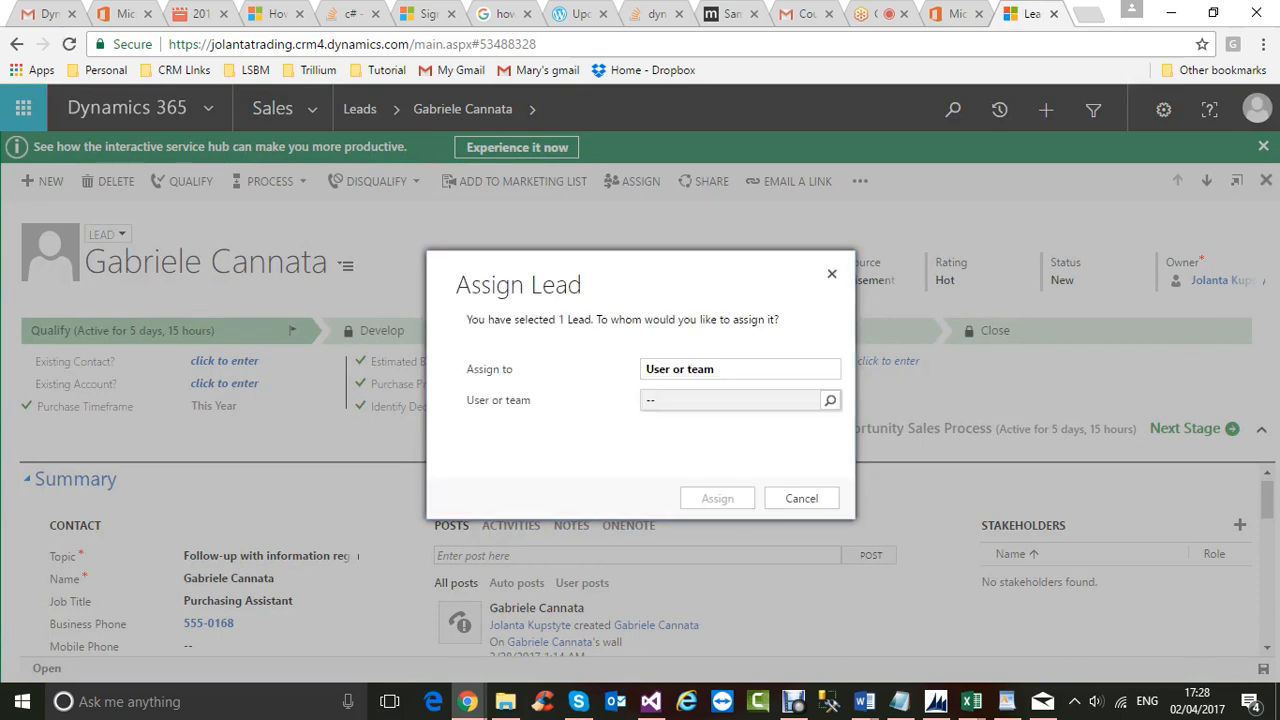
- Assign the Purchasing Assistant lead to the test user through the user or team lookup
click(830, 400)
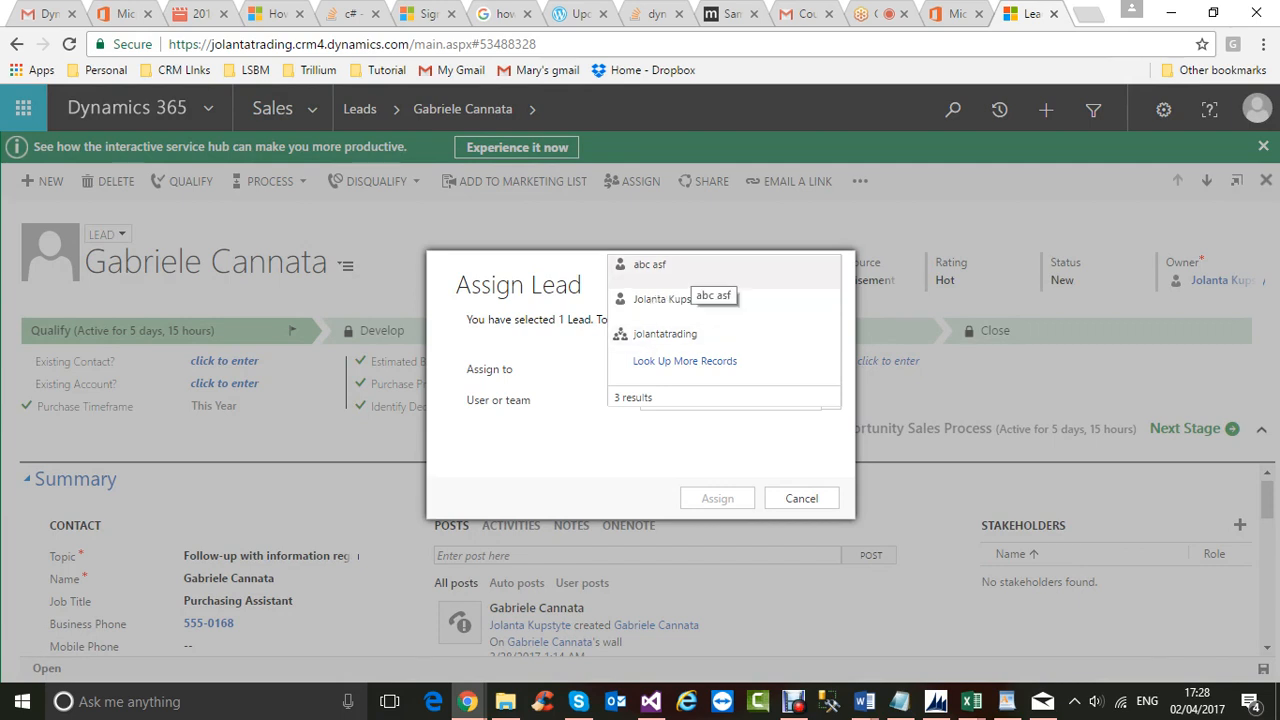
click(695, 268)
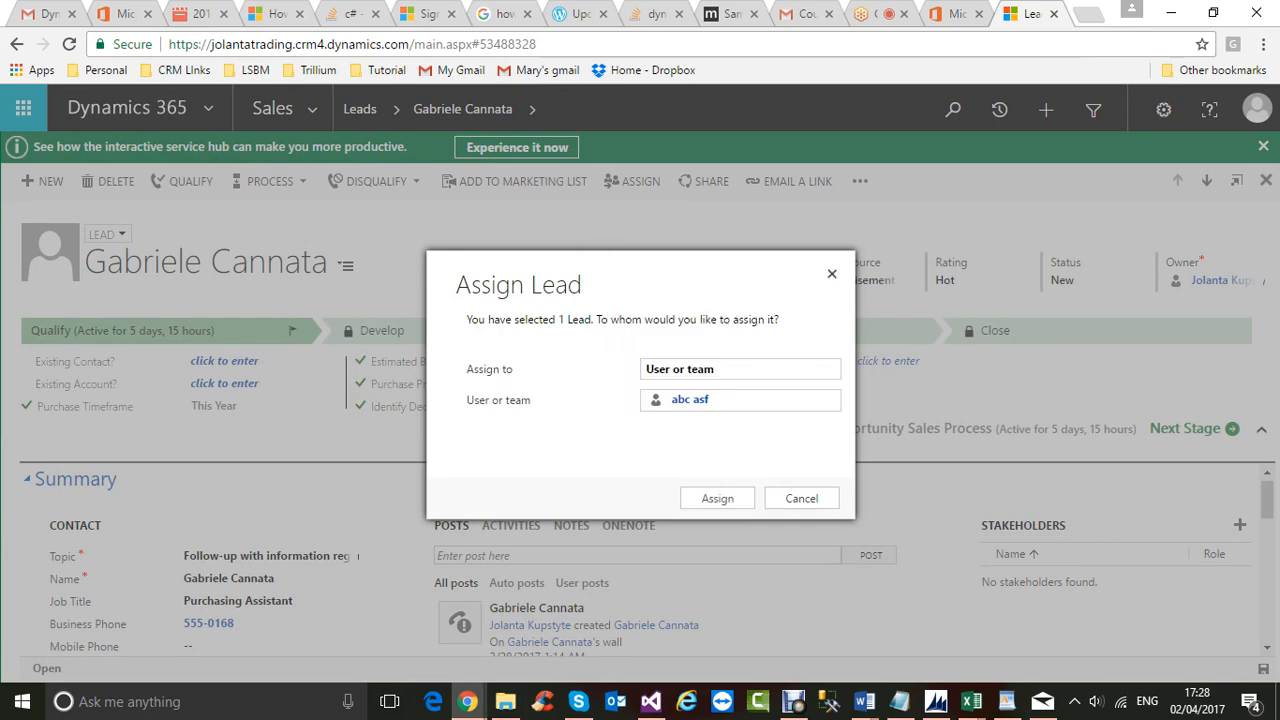
click(717, 498)
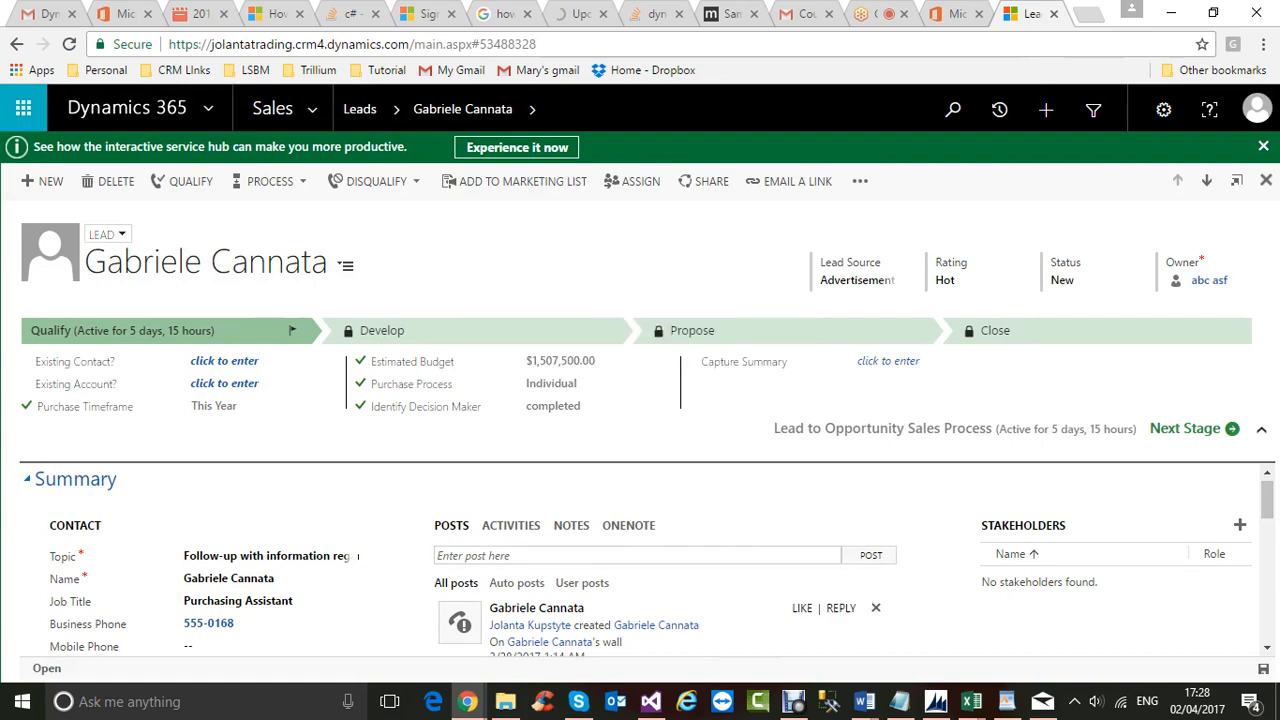
mouse_move(863, 701)
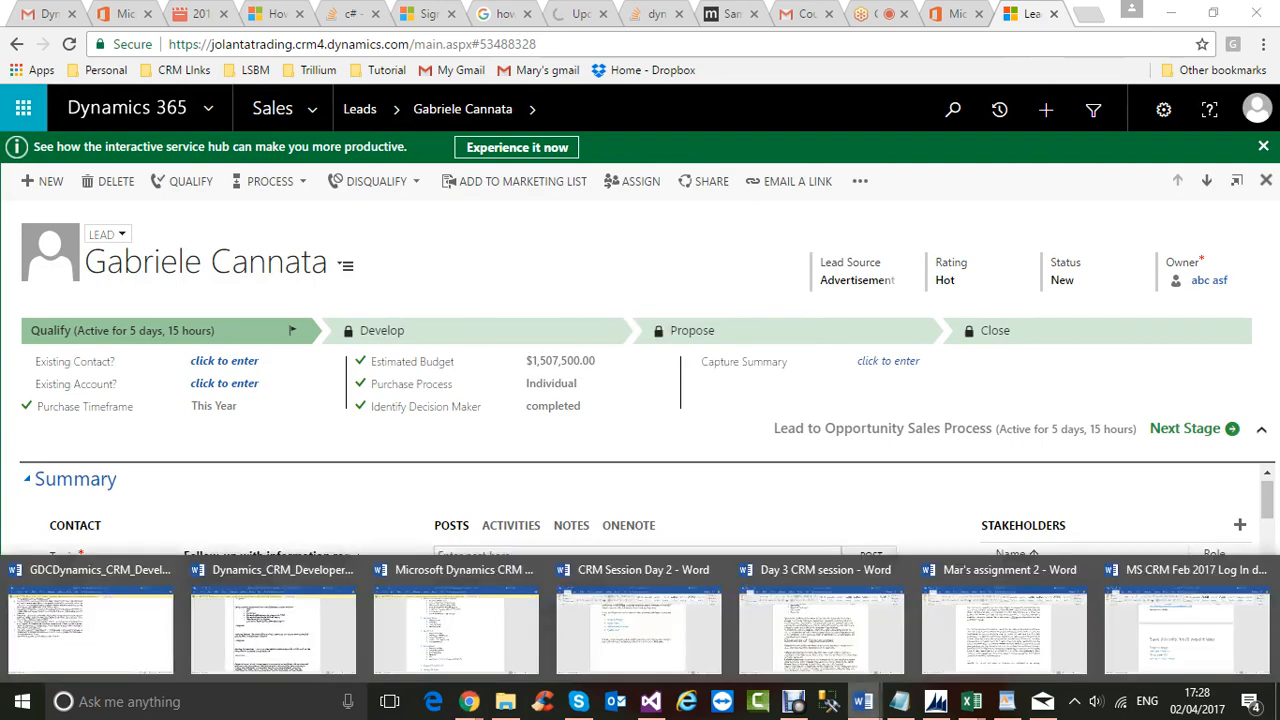
click(638, 625)
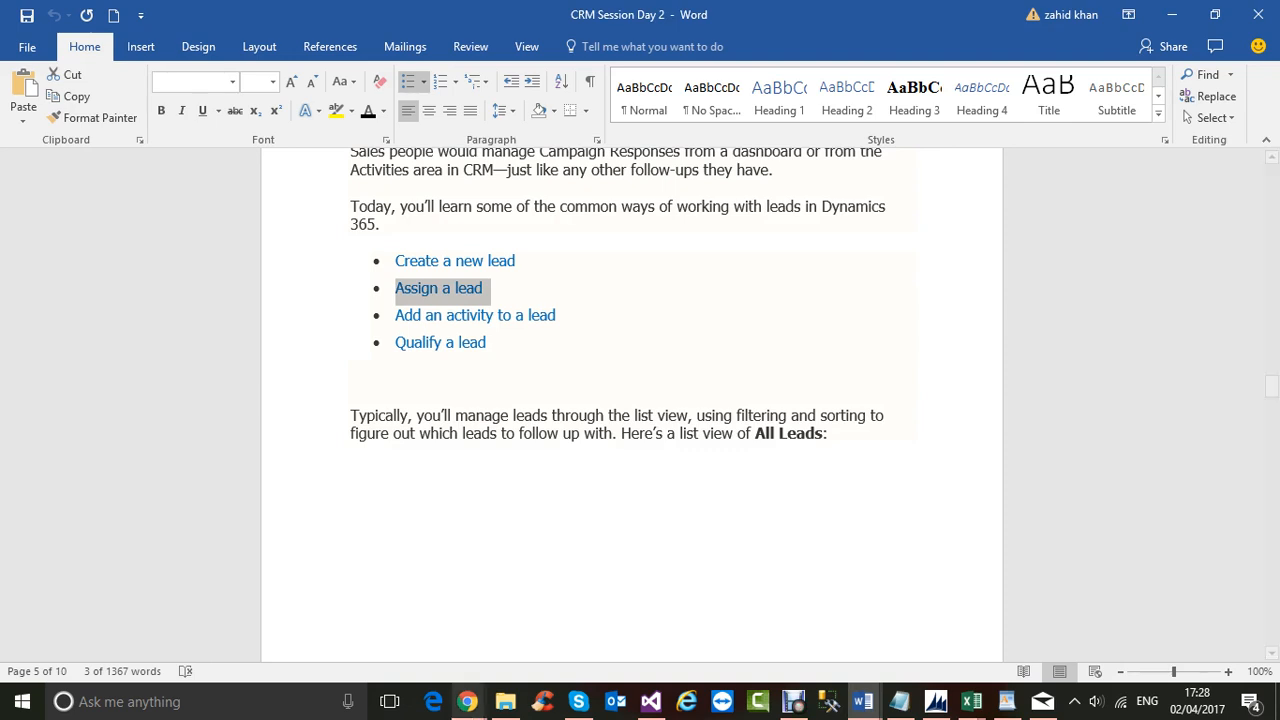
click(467, 701)
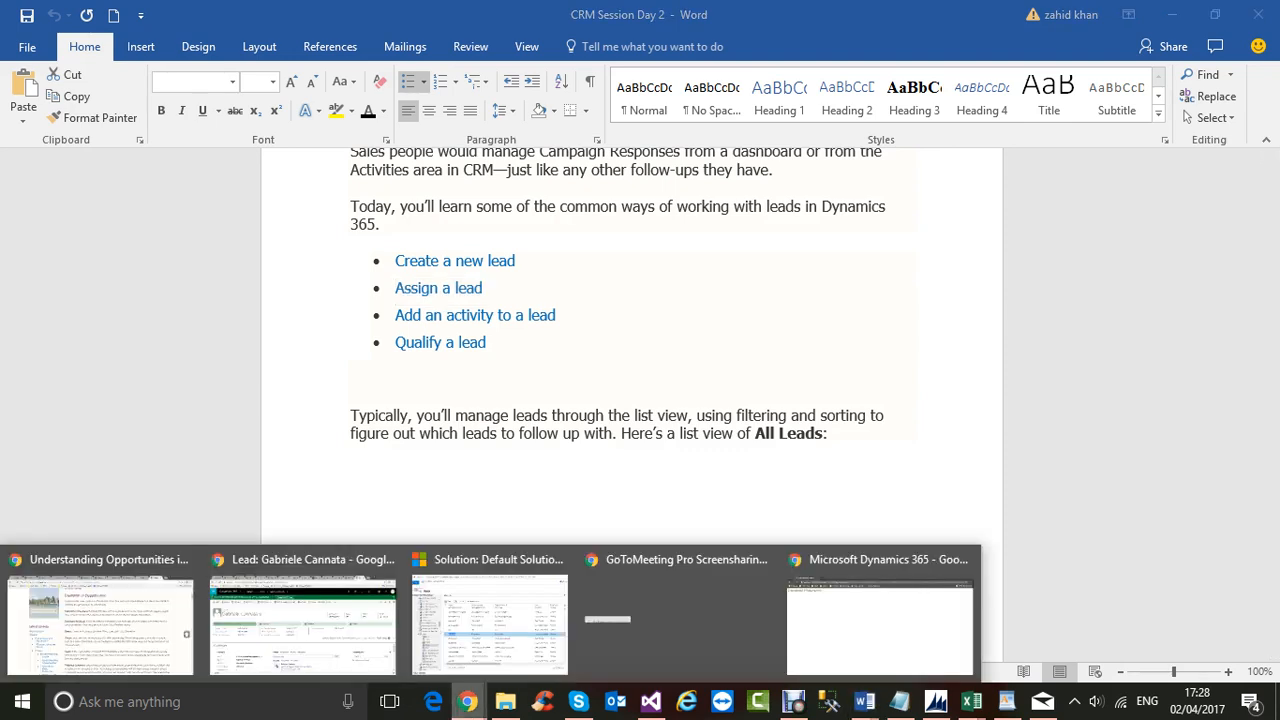
click(303, 625)
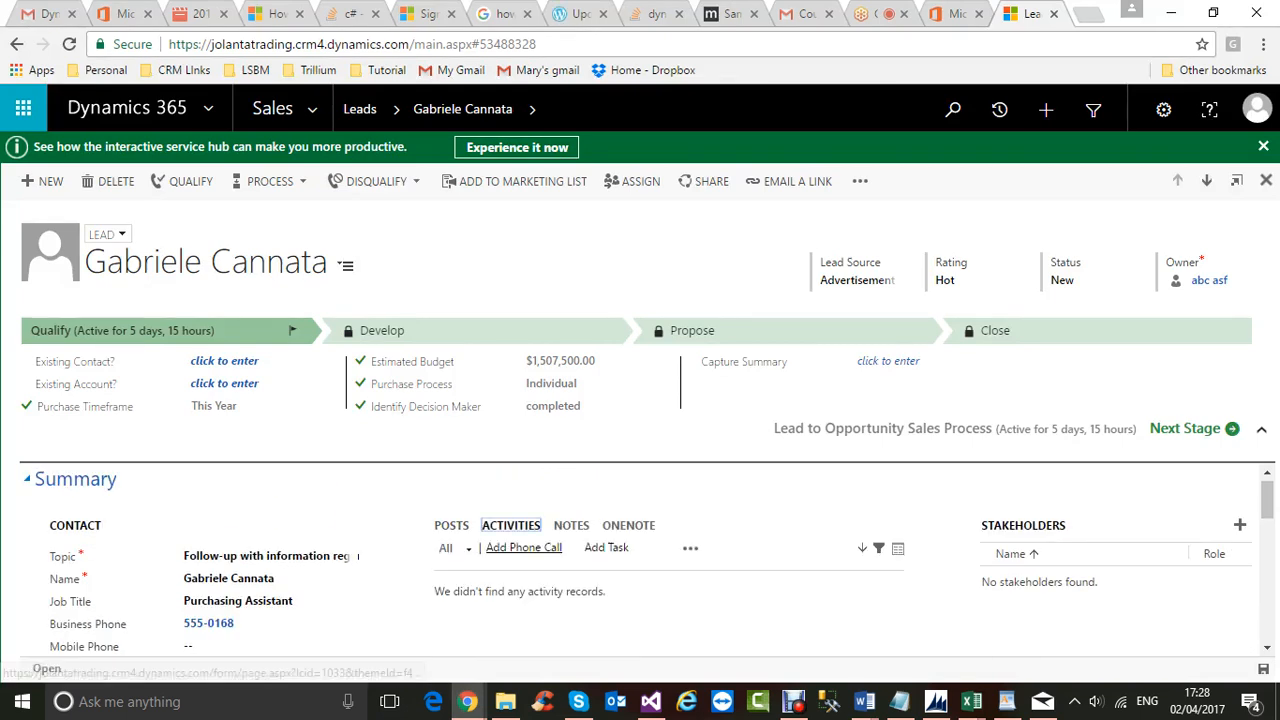
- Open and then dismiss the inline activity entry on the lead, leaving its activities list empty
click(523, 547)
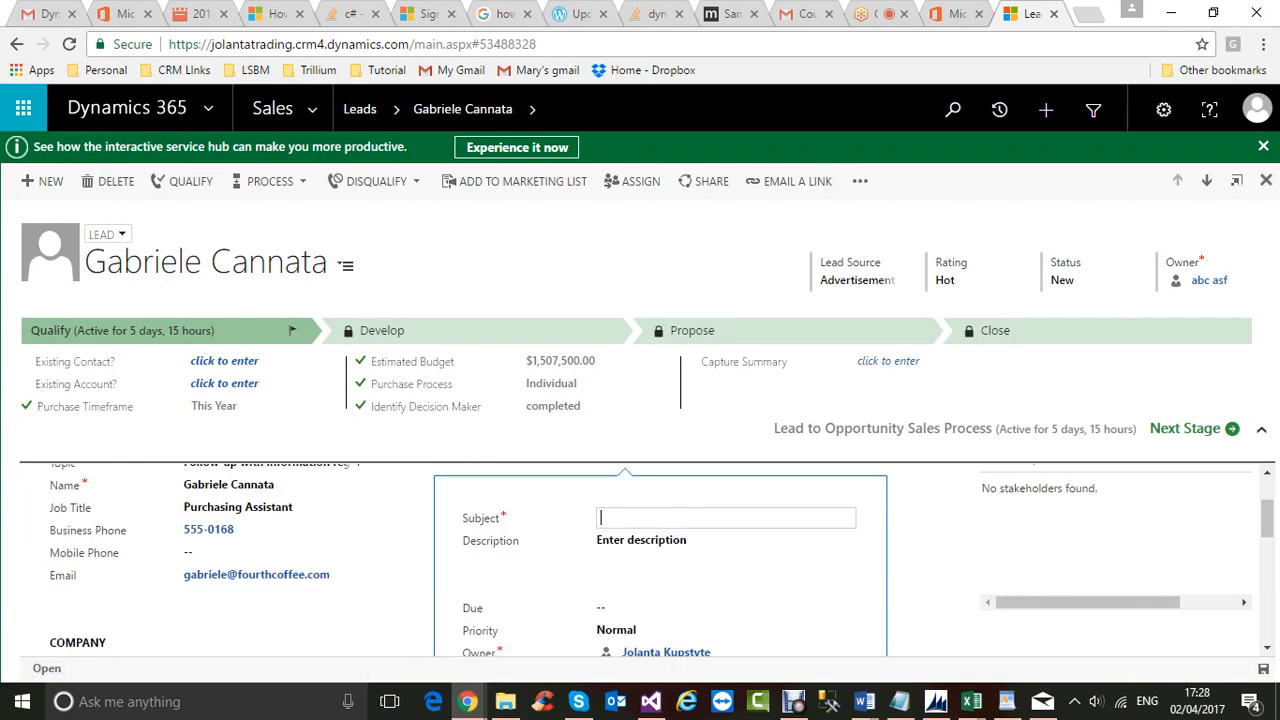
scroll(640, 560, down, 2)
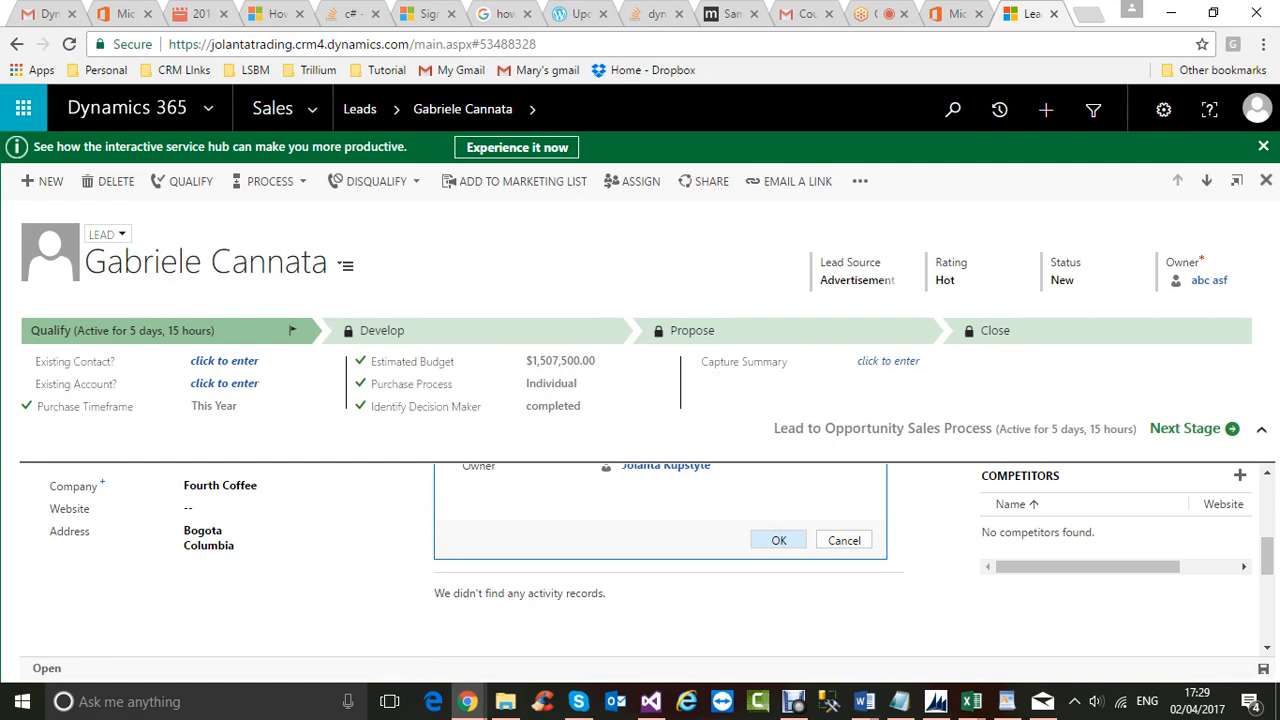
scroll(640, 560, up, 1)
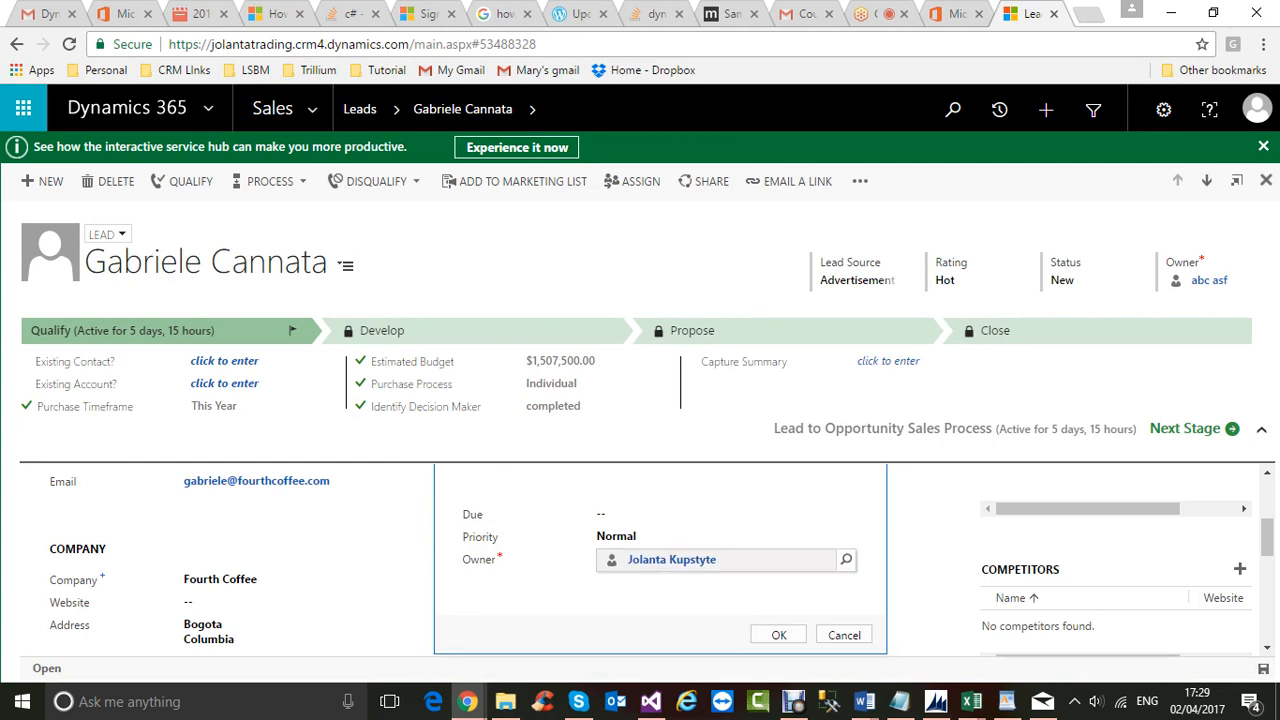
click(844, 634)
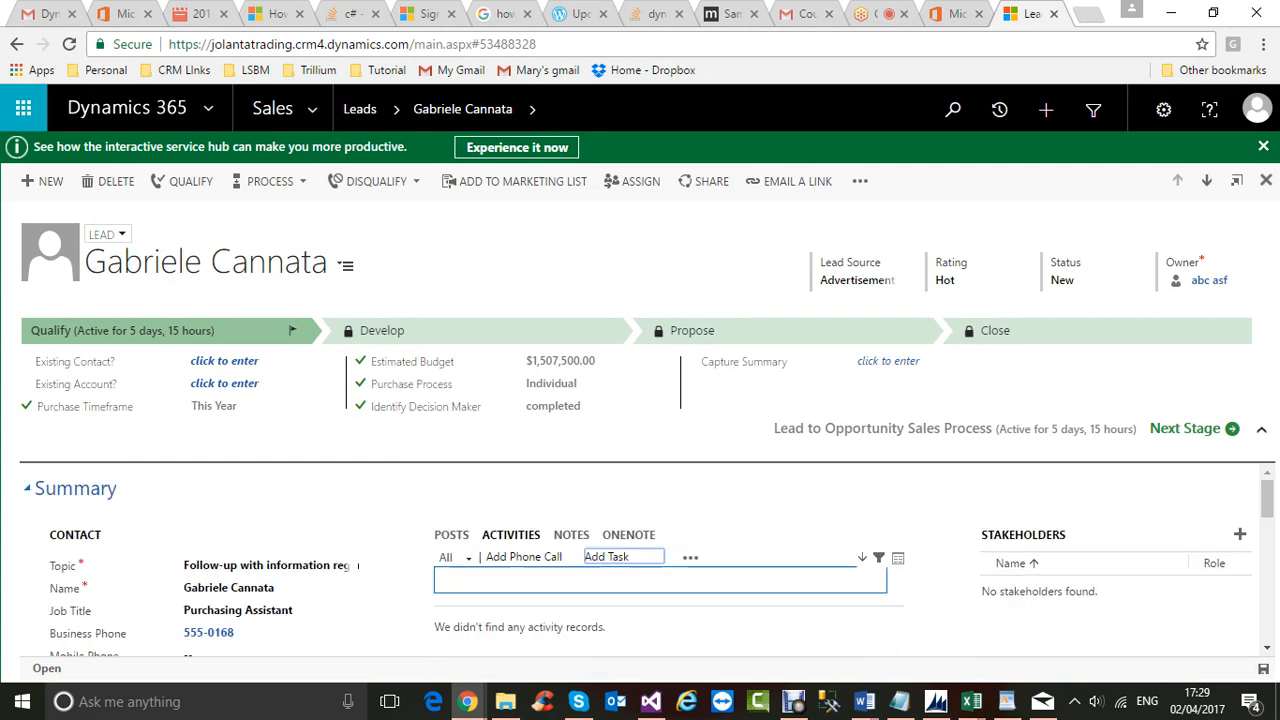
scroll(640, 560, down, 1)
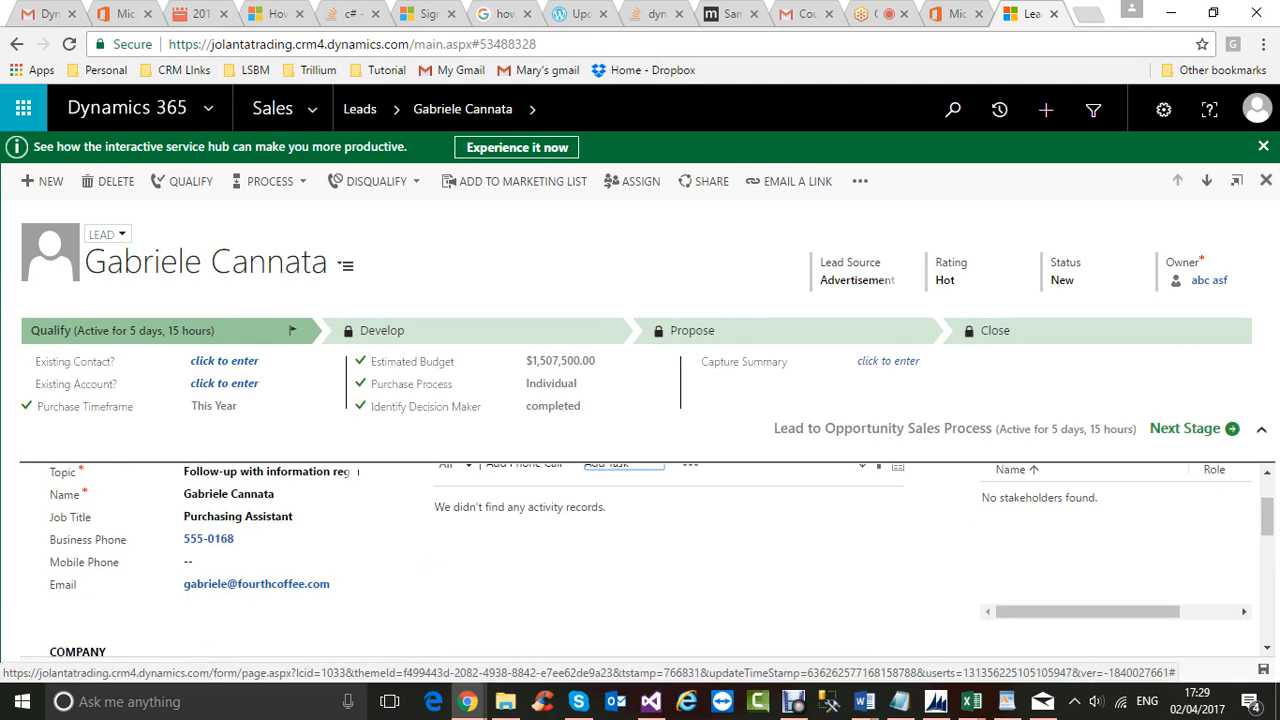
- Glance at the CRM Session Day 2 notes in Word, then return to the Chrome lead record
mouse_move(862, 701)
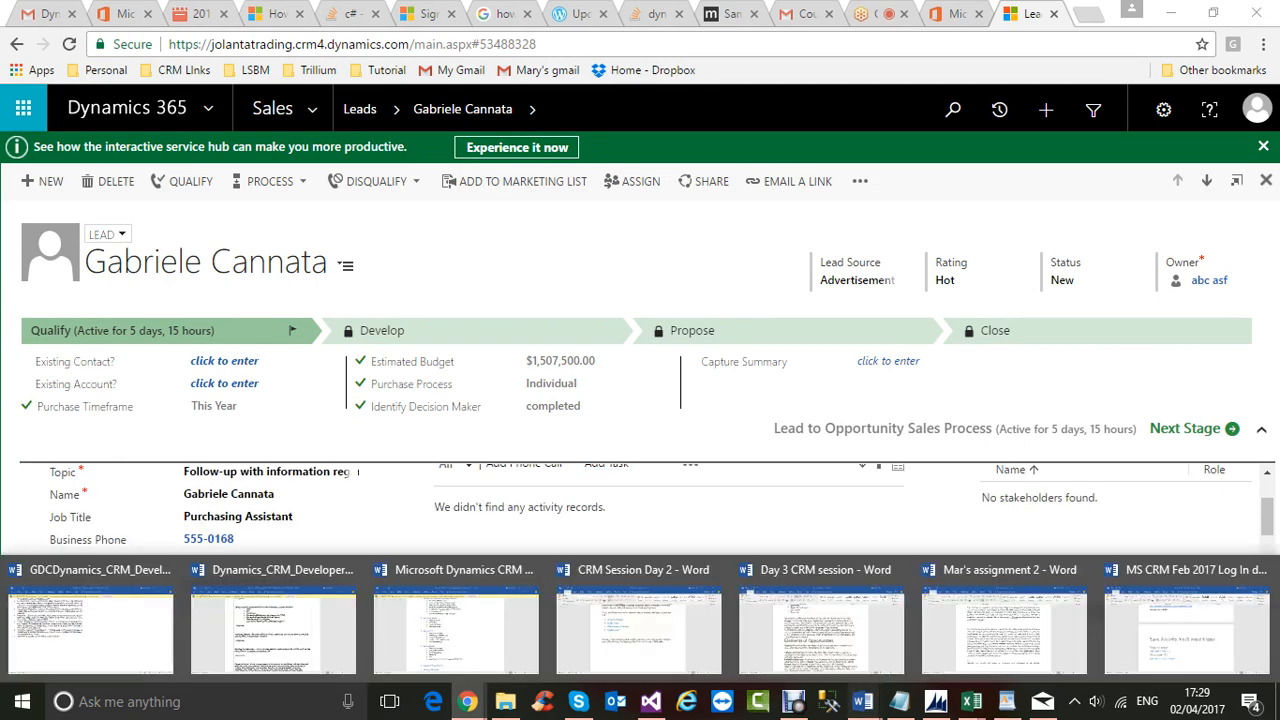
click(638, 630)
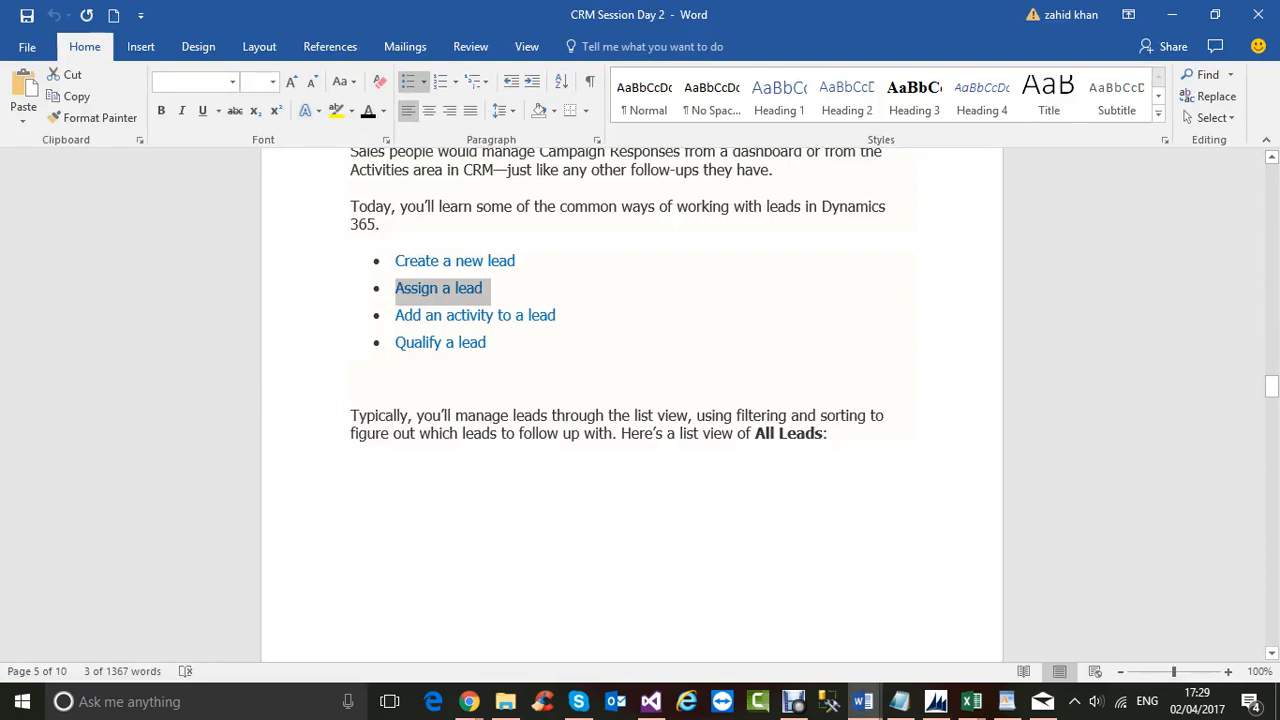
mouse_move(468, 701)
click(302, 625)
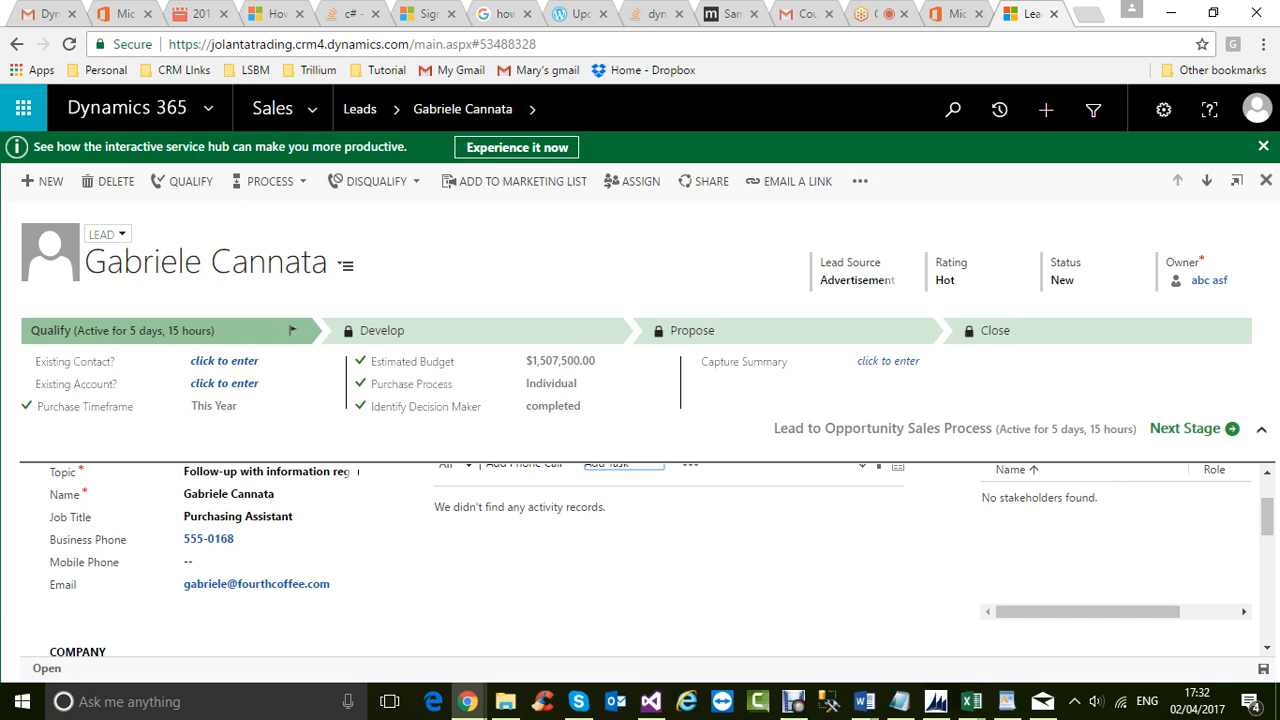
- Show thumbnails of the open Word documents from the taskbar
click(863, 701)
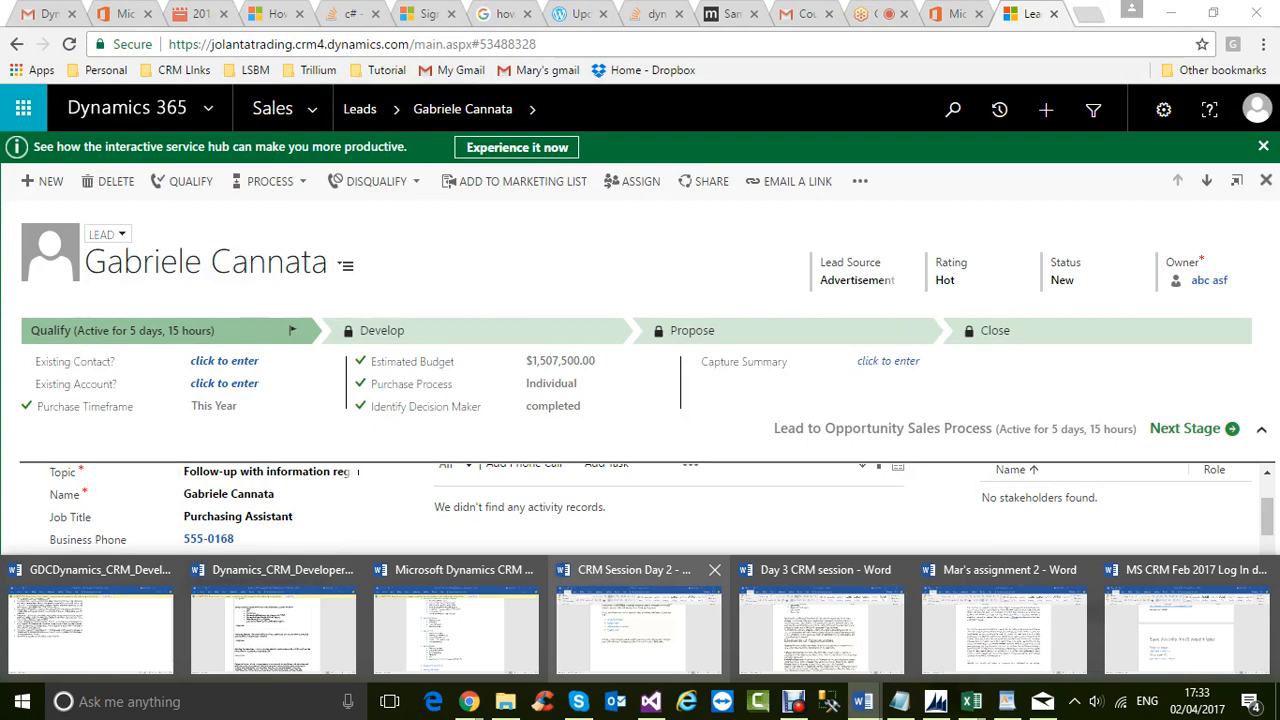
- Bring forward the CRM Session Day 2 notes and scroll down through them
click(638, 630)
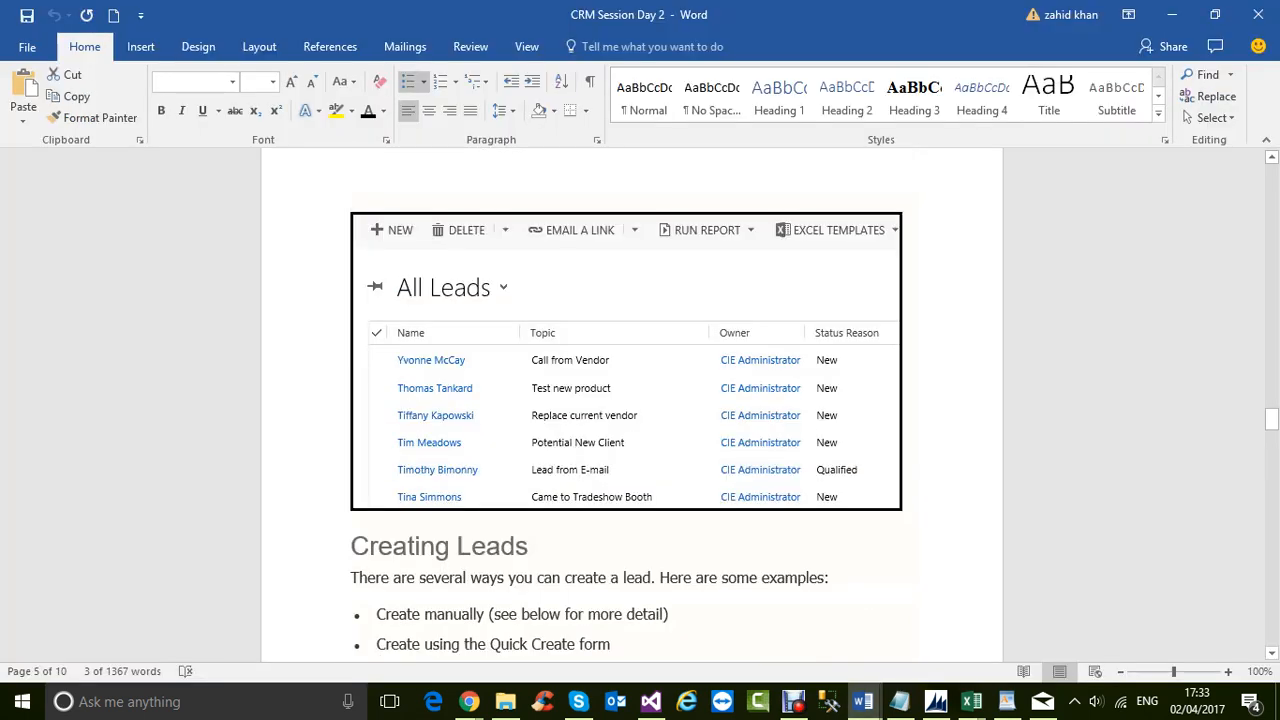
scroll(630, 400, down, 5)
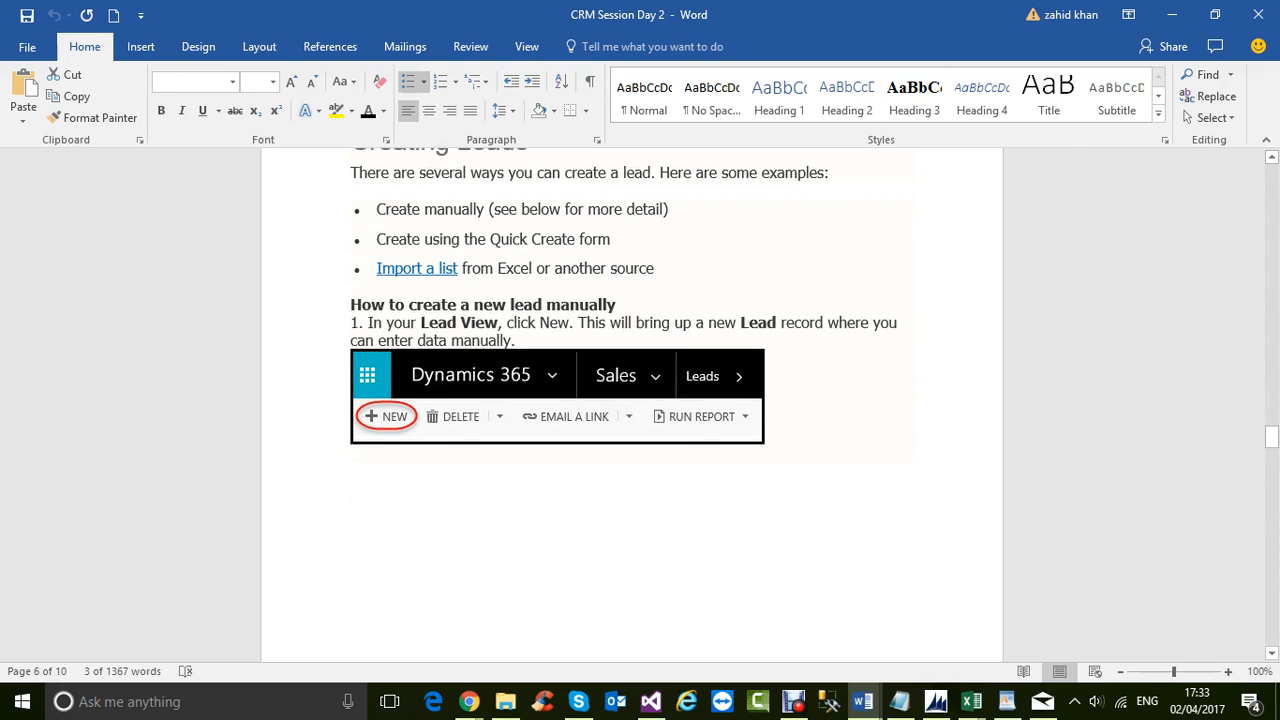
scroll(630, 400, down, 10)
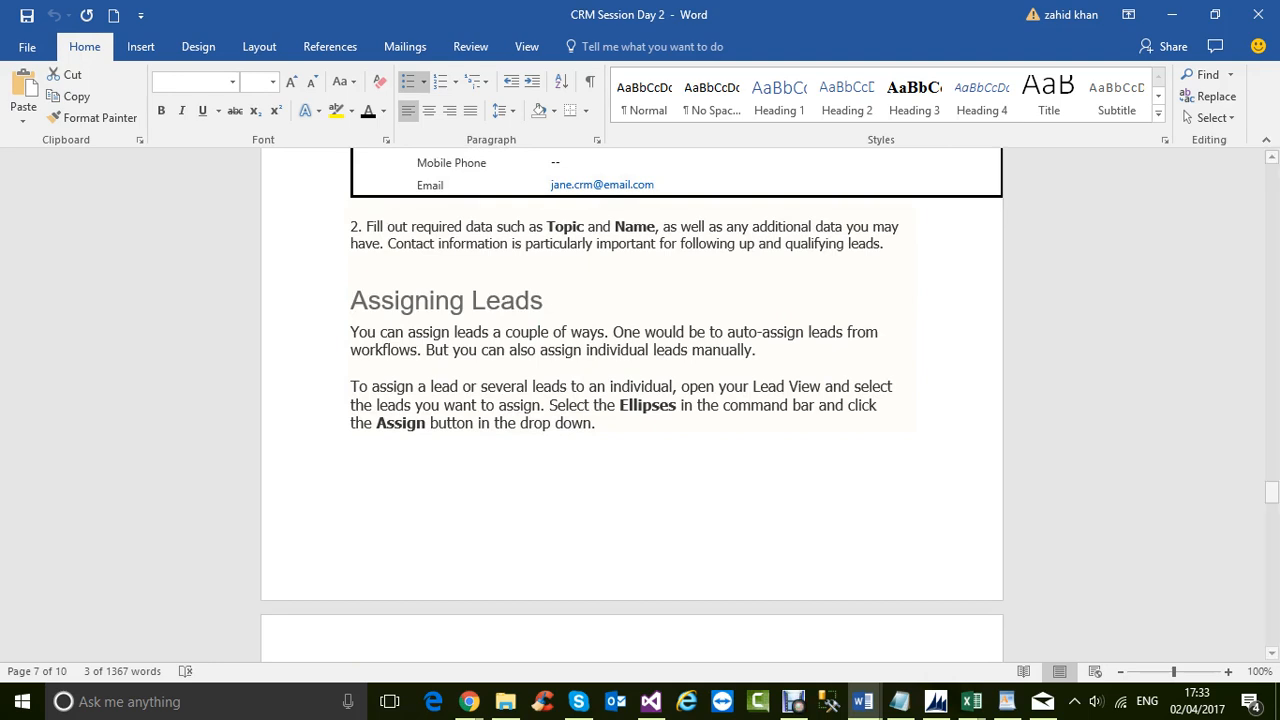
scroll(630, 400, down, 8)
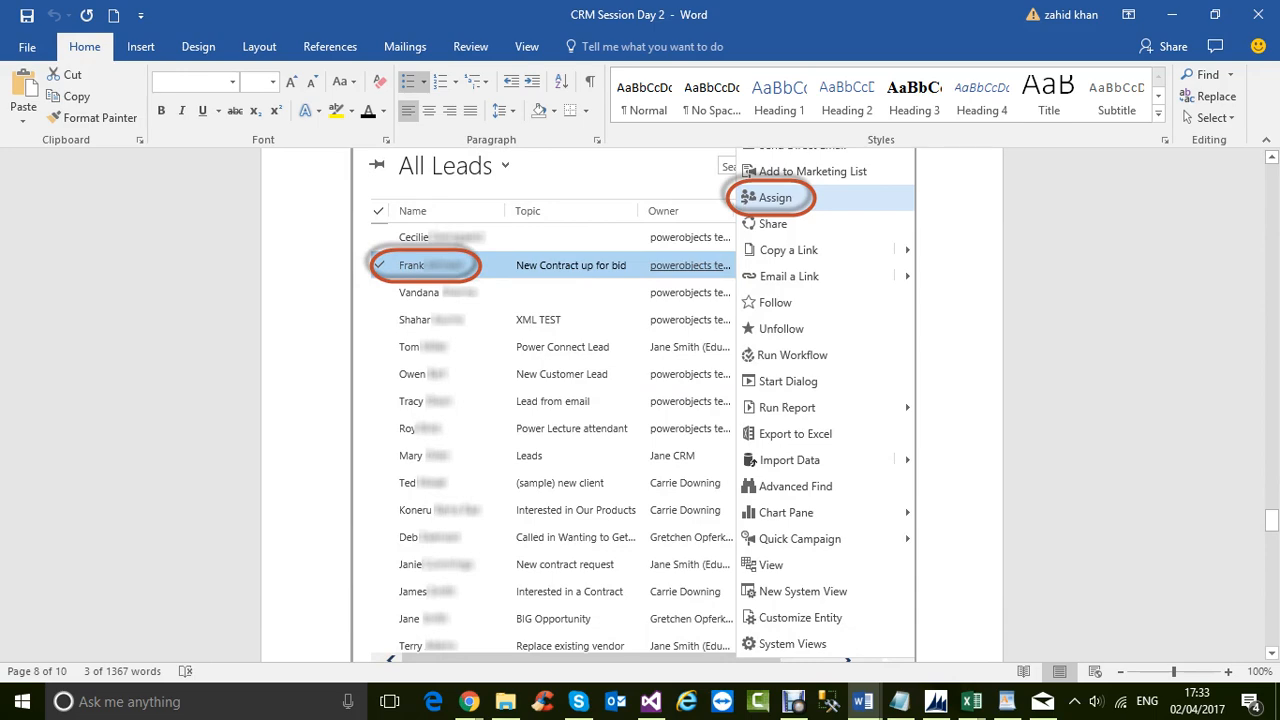
scroll(630, 400, down, 10)
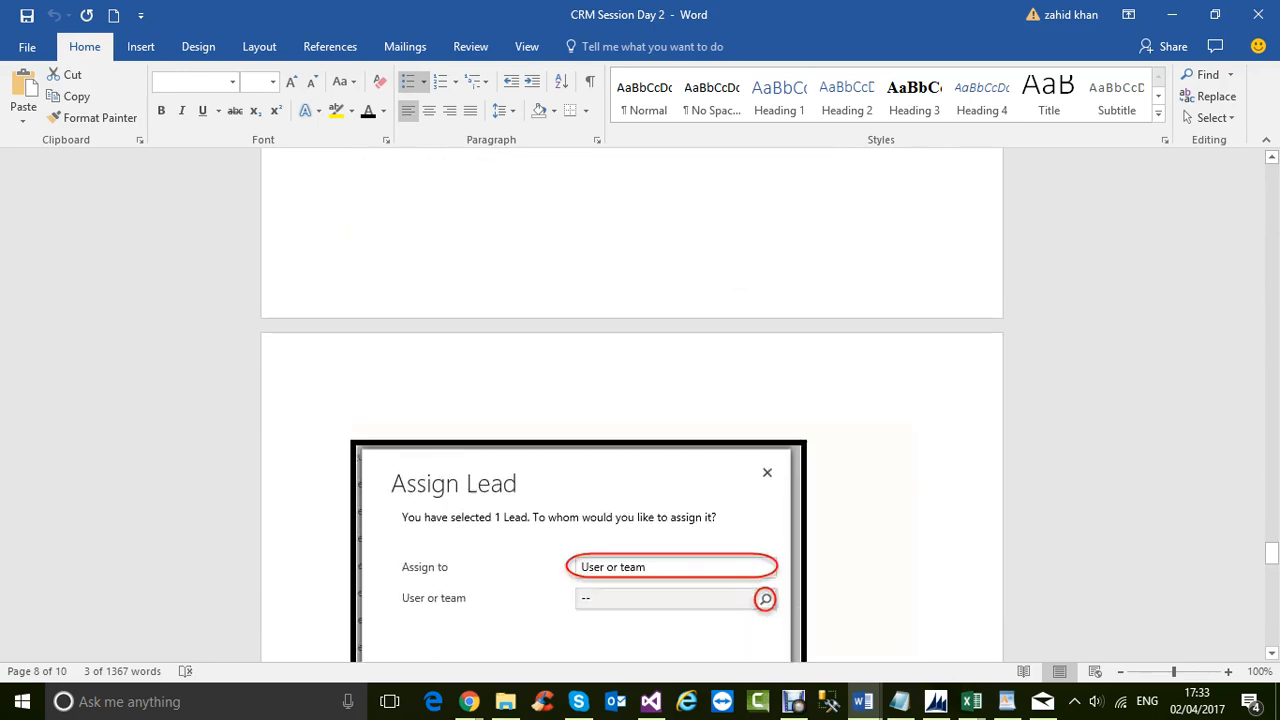
scroll(630, 400, down, 10)
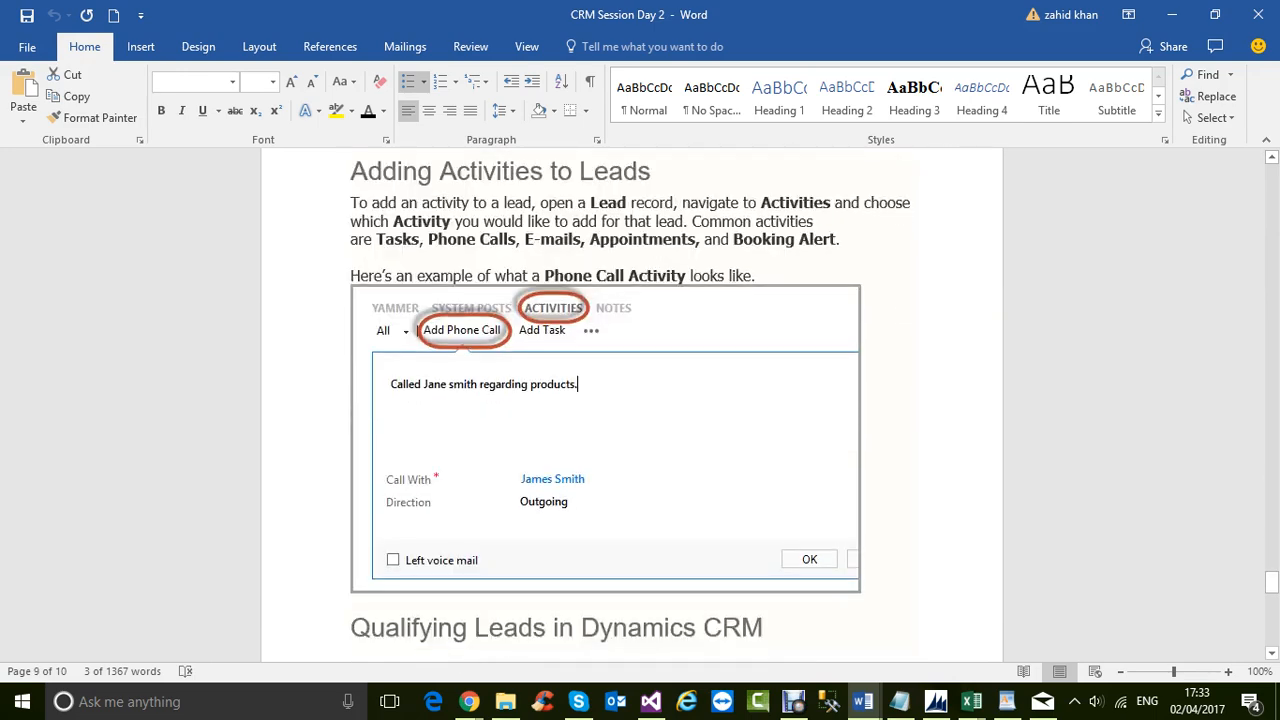
scroll(630, 400, down, 8)
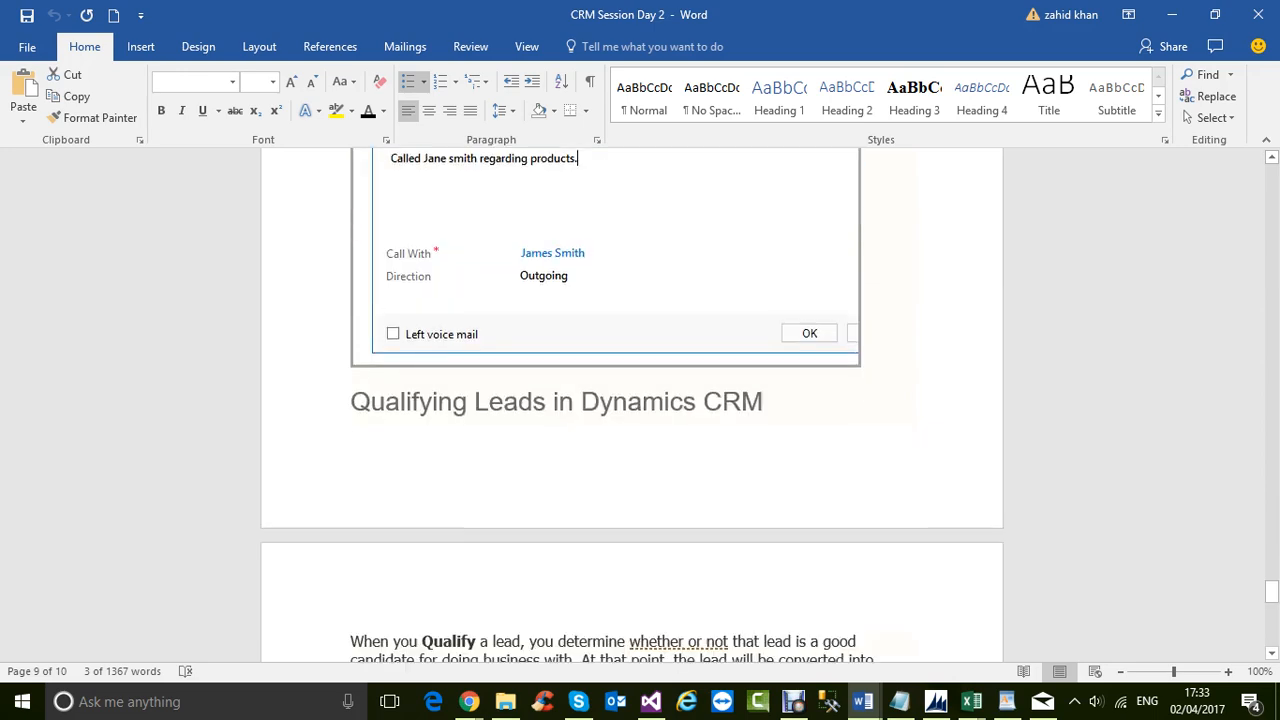
- Finish reviewing the Qualifying Leads section and close the CRM Session Day 2 document
scroll(630, 400, up, 3)
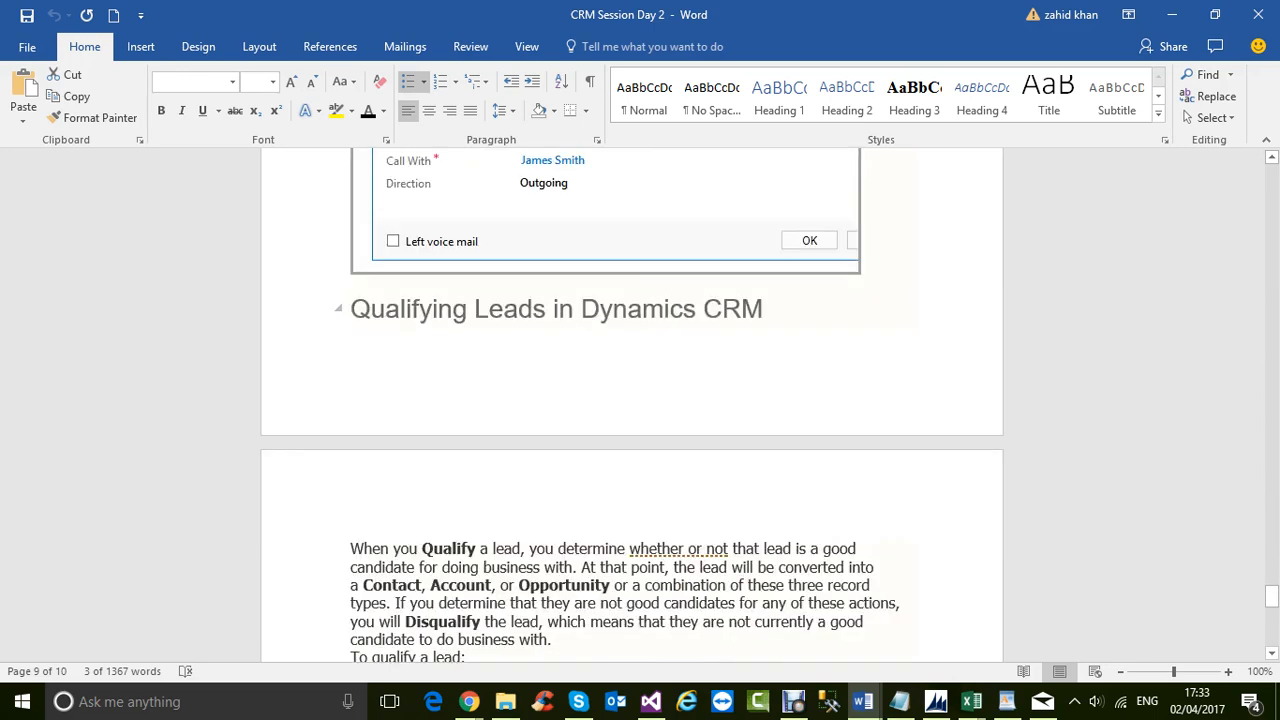
scroll(630, 400, down, 8)
scroll(630, 400, down, 1)
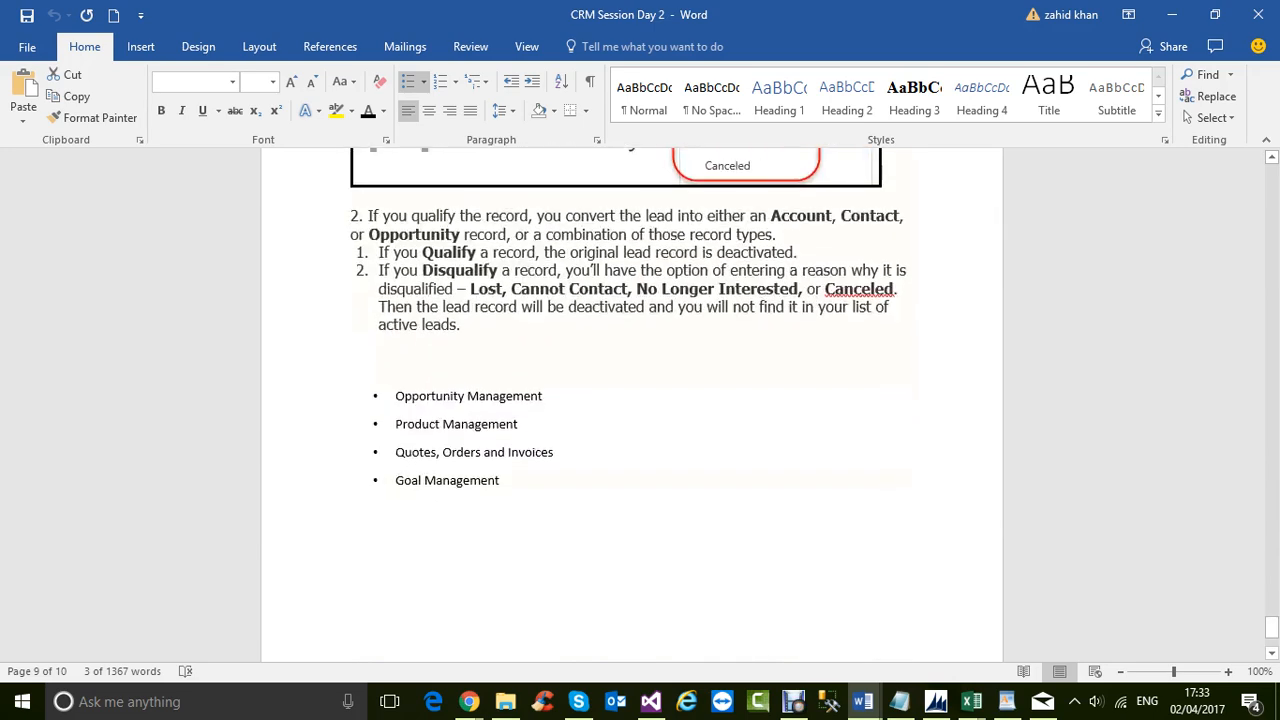
scroll(630, 400, down, 2)
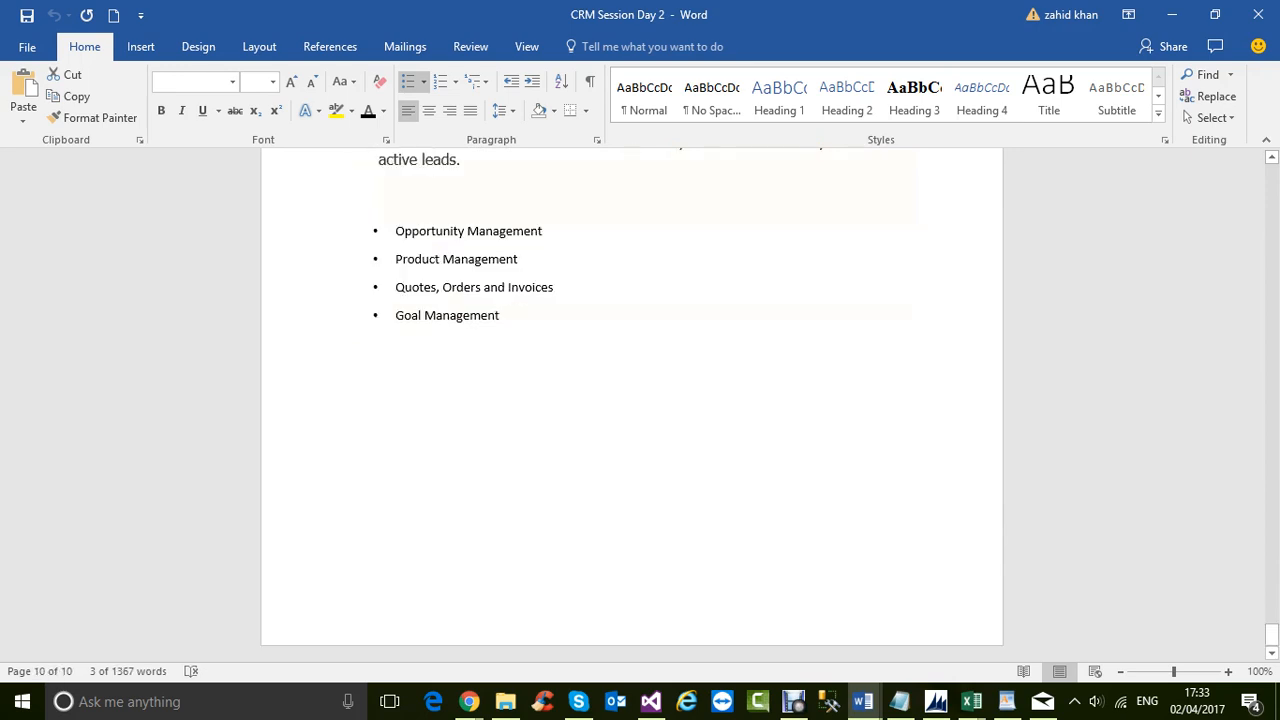
scroll(630, 400, up, 3)
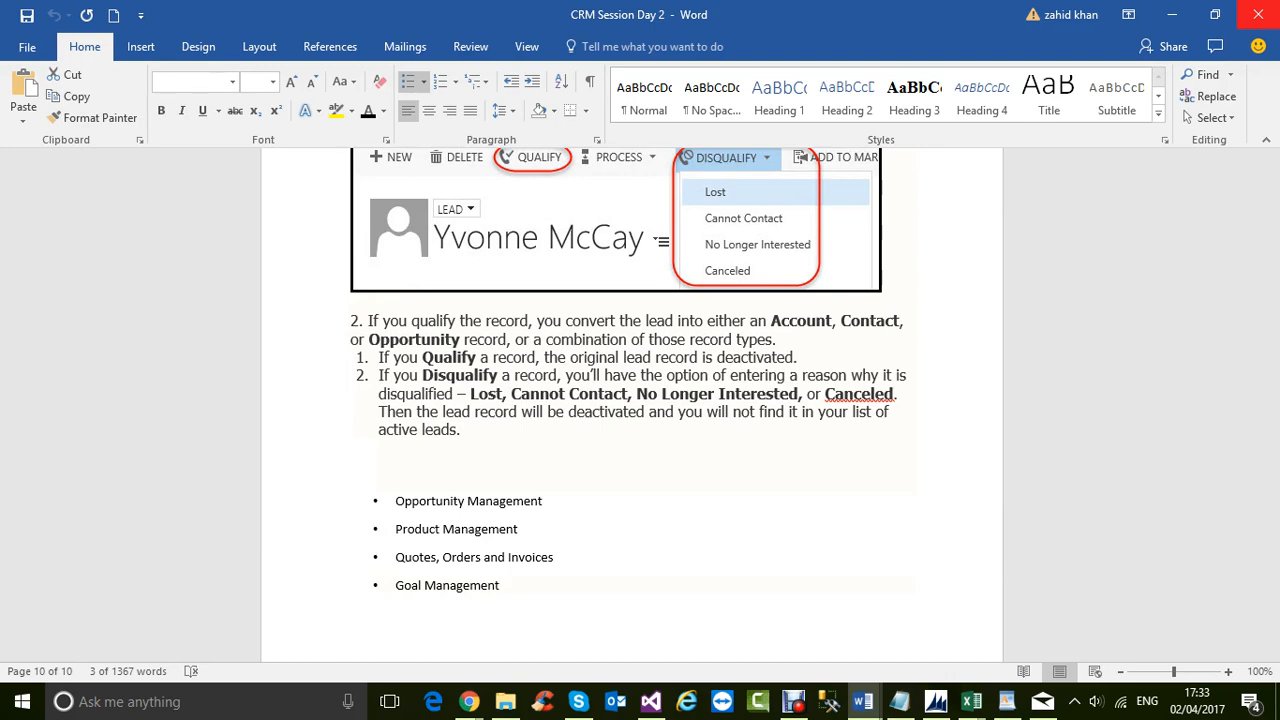
click(1257, 14)
- View the Day 3 CRM session Opportunity topic list, then switch back to the Chrome lead record
mouse_move(975, 625)
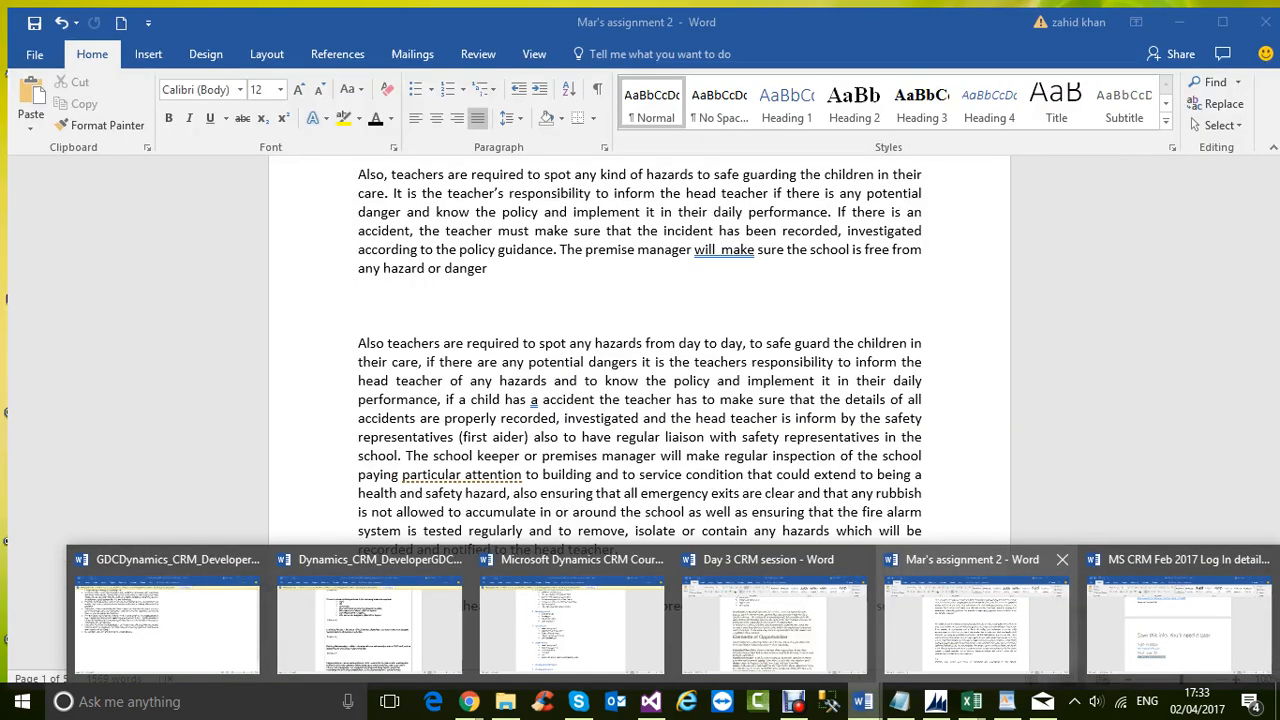
click(774, 625)
scroll(632, 405, up, 4)
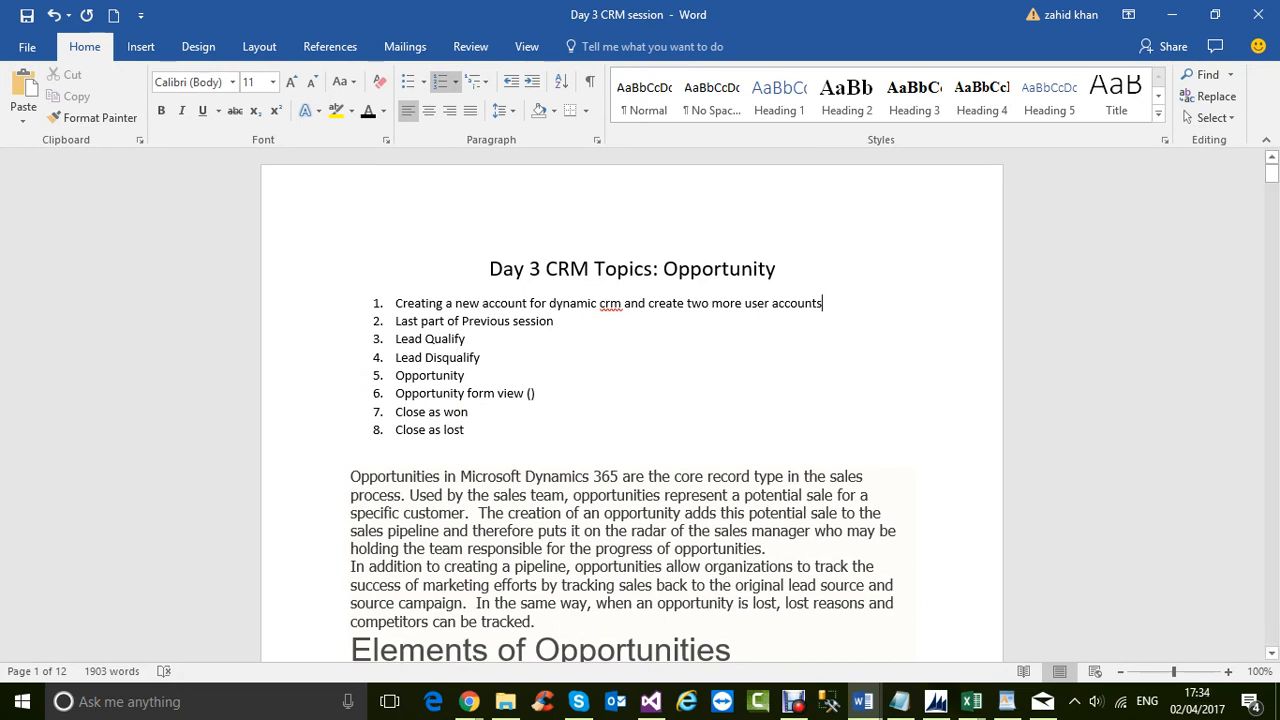
click(468, 701)
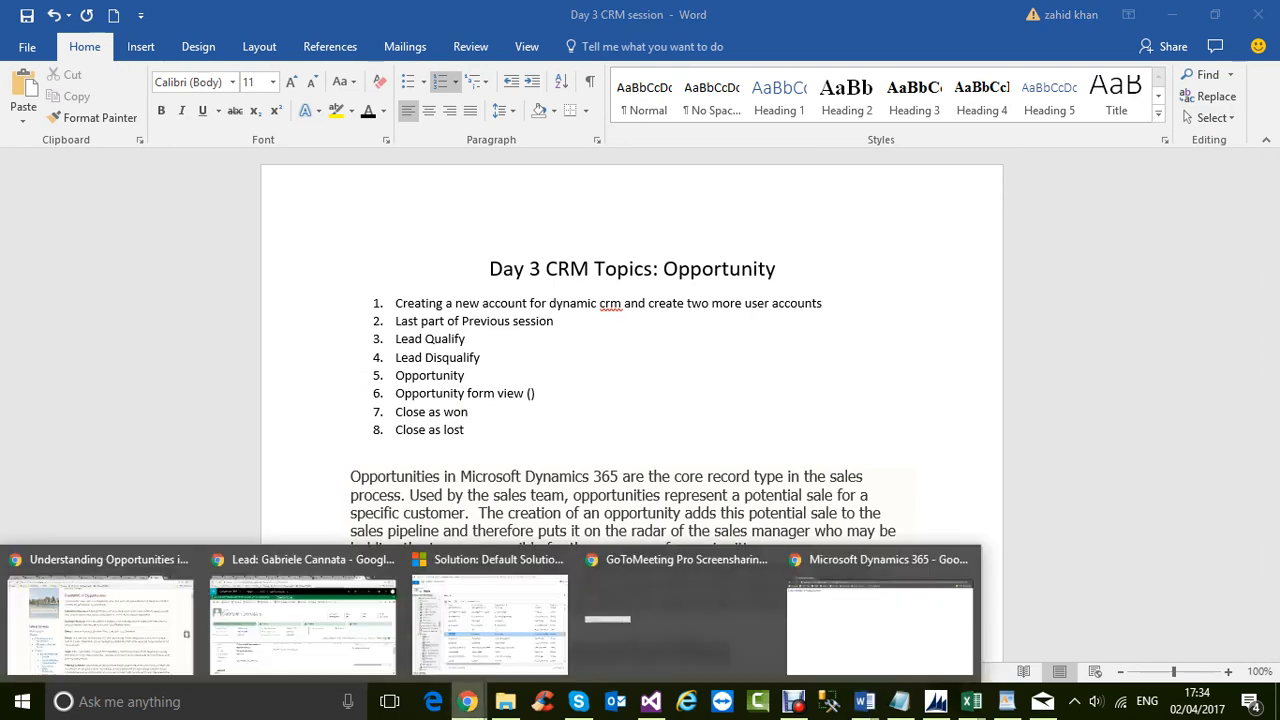
click(300, 620)
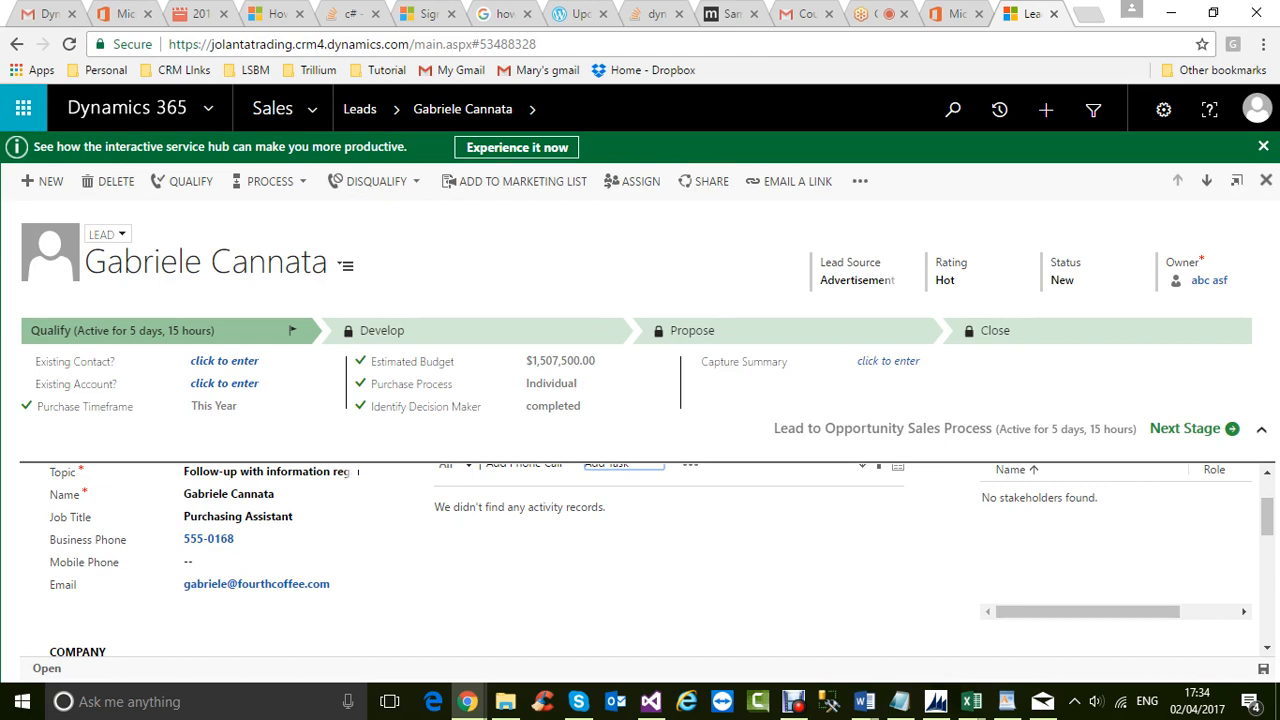
- Show the lead's Disqualify reasons: Lost, Cannot Contact, No Longer Interested and Canceled
click(376, 181)
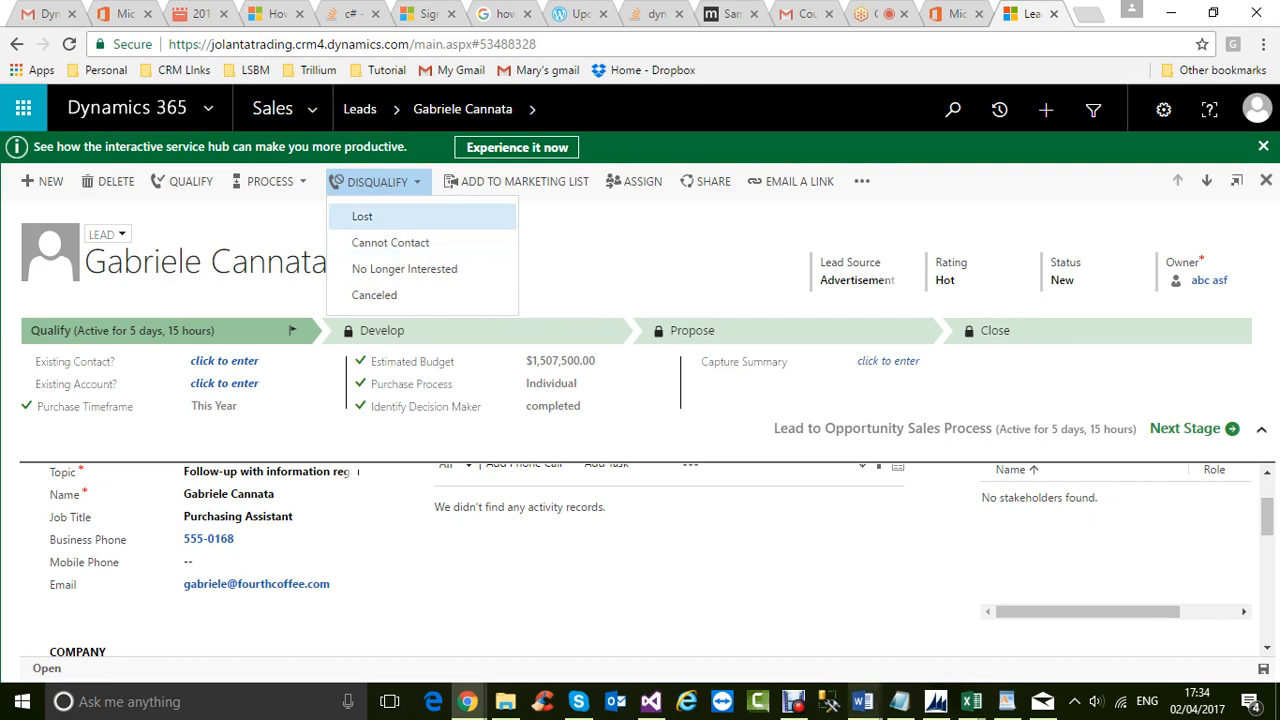
mouse_move(863, 703)
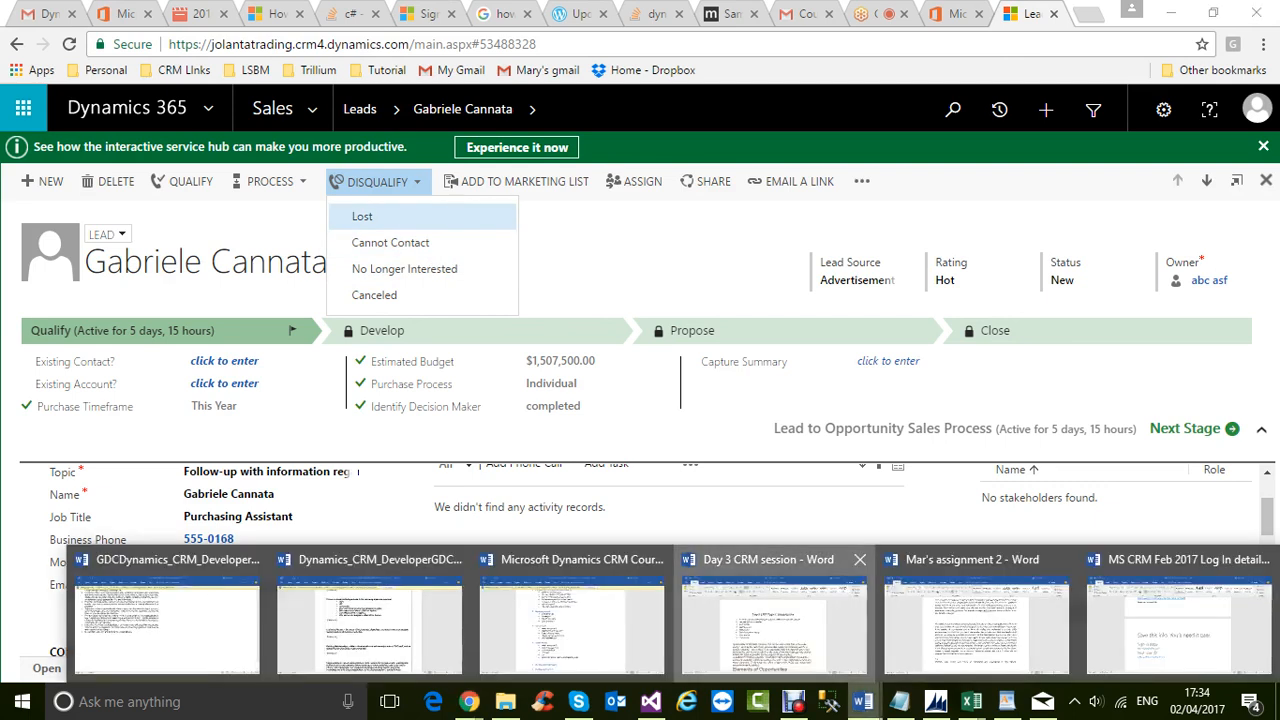
- In the Day 3 notes, highlight the Opportunity-to-Close as lost topics and read down to New Sub Grids
click(770, 615)
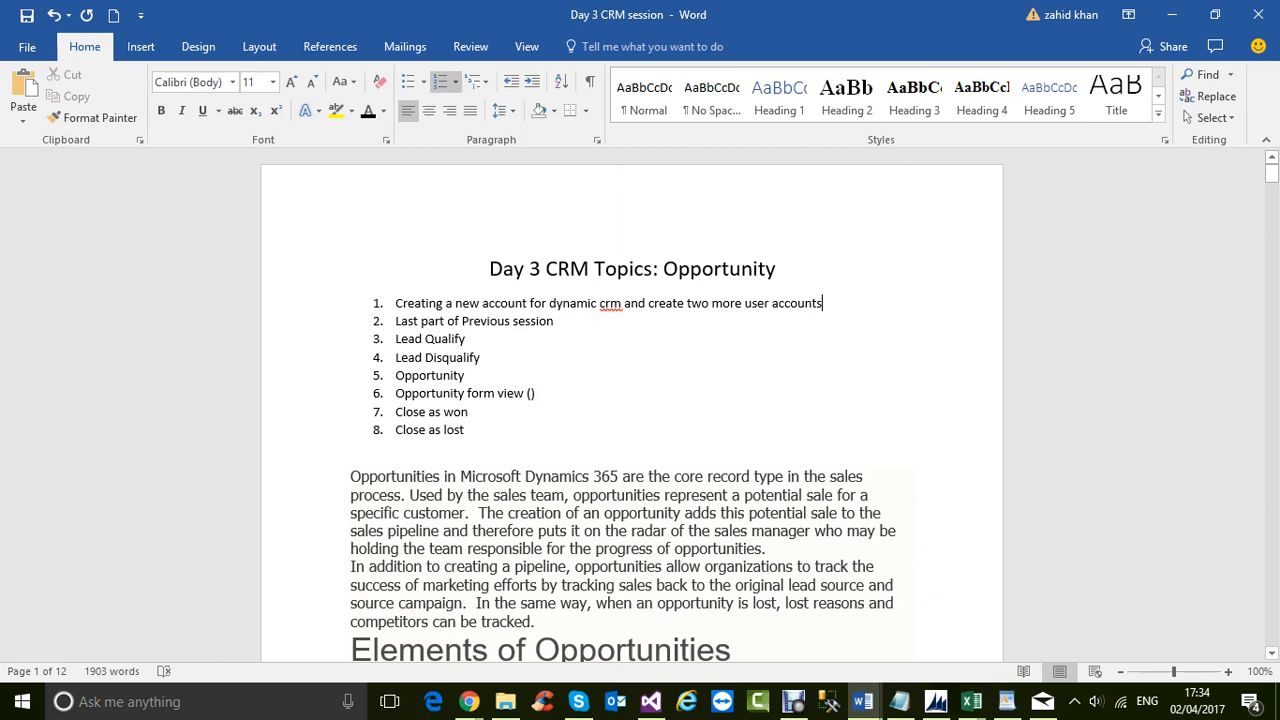
drag(395, 375, 400, 456)
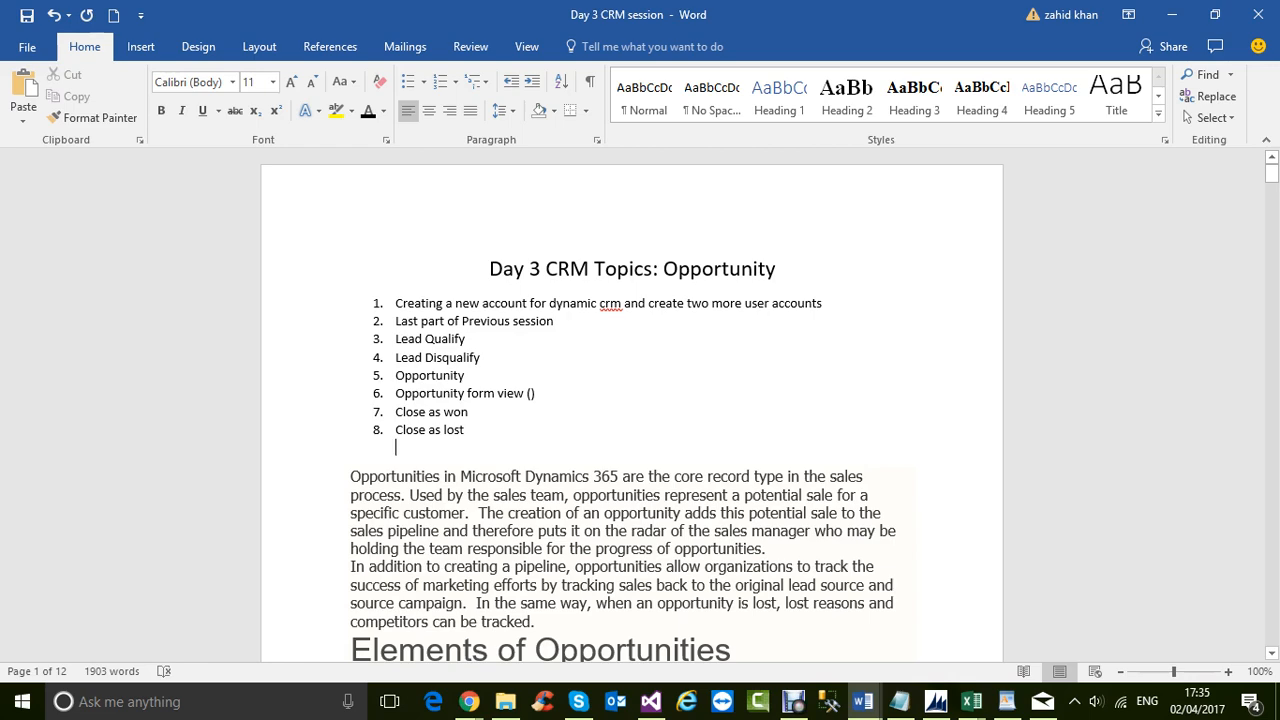
scroll(631, 400, down, 3)
scroll(631, 400, down, 7)
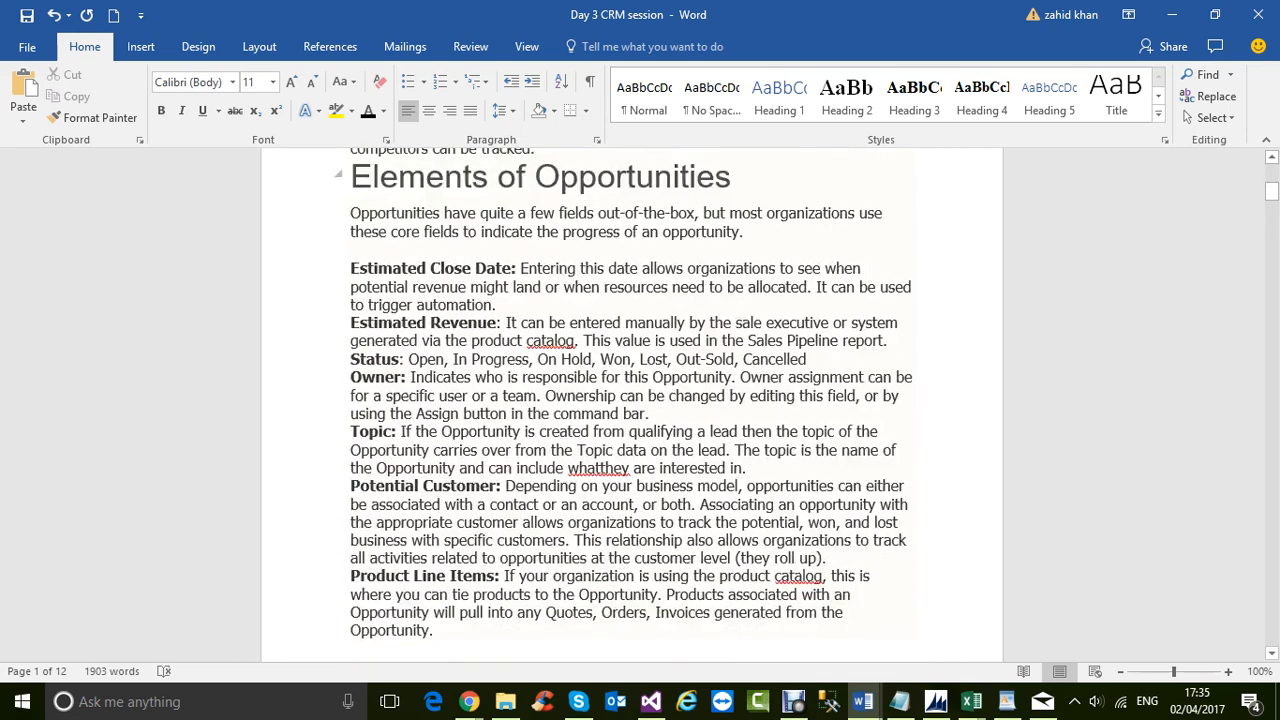
scroll(631, 400, down, 1)
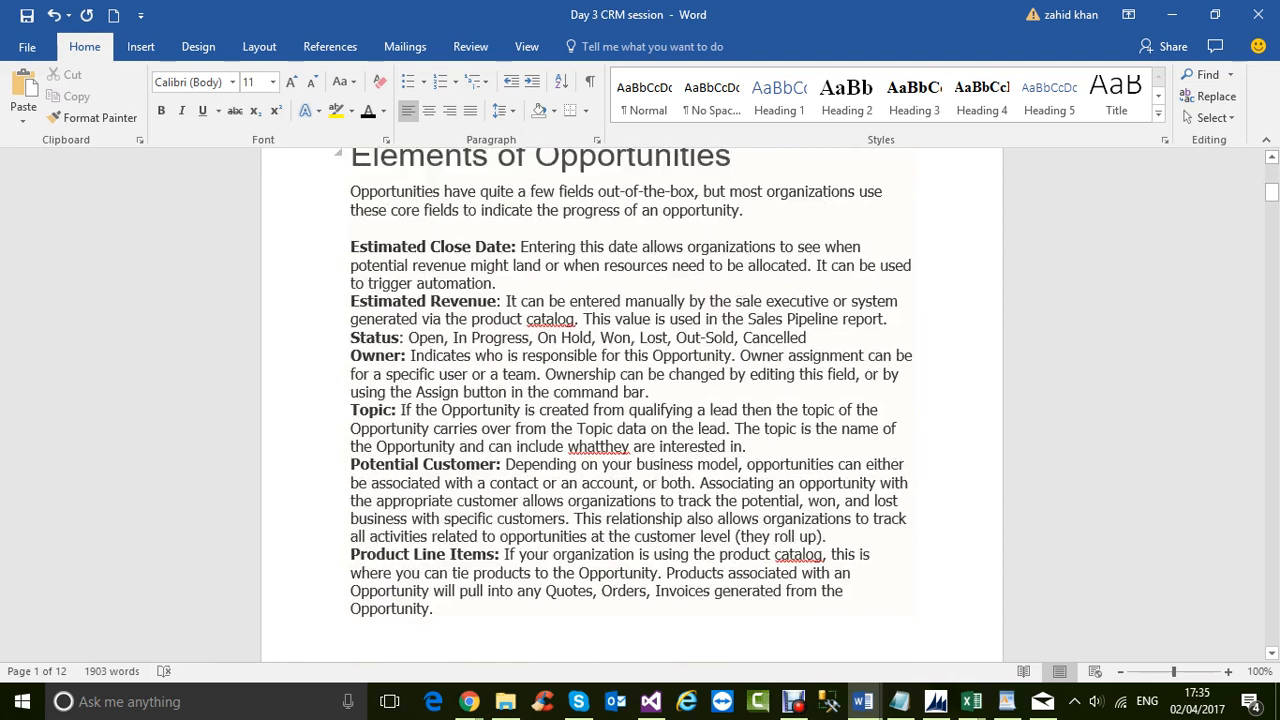
scroll(632, 404, down, 15)
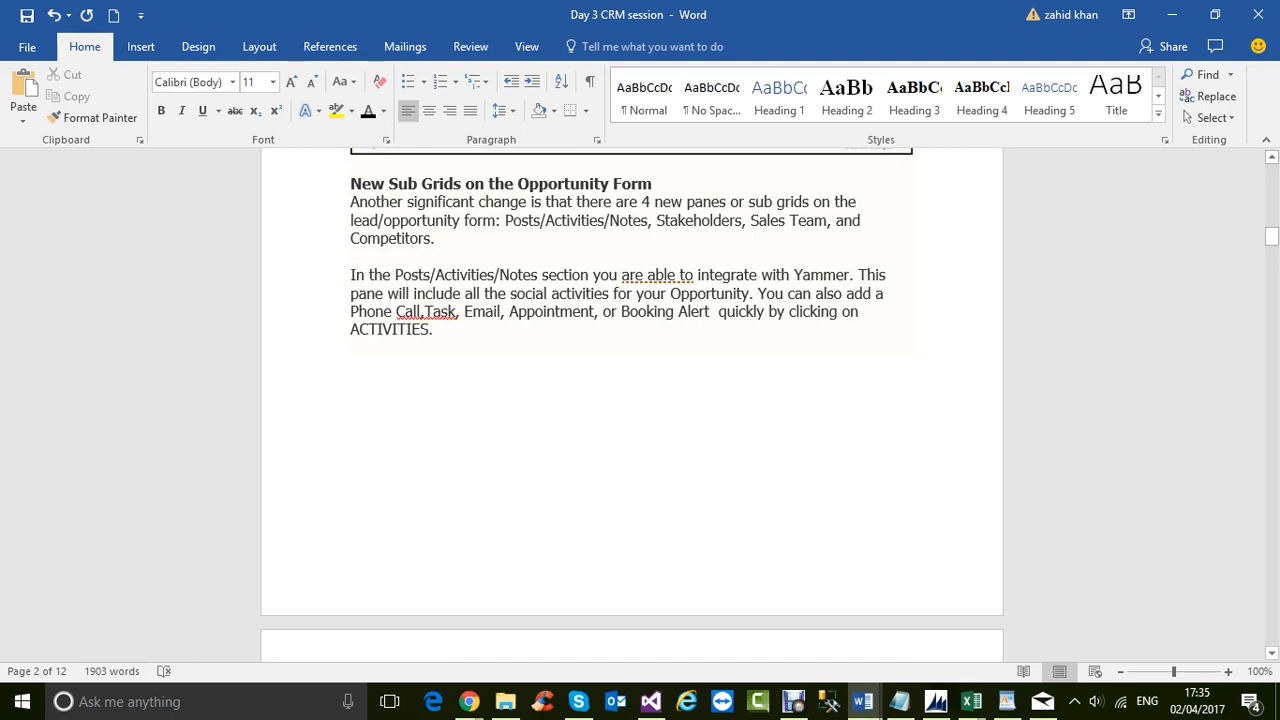
- Read pages 2–7 of the Day 3 notes through to Working with the Process-Based Form
scroll(632, 400, down, 8)
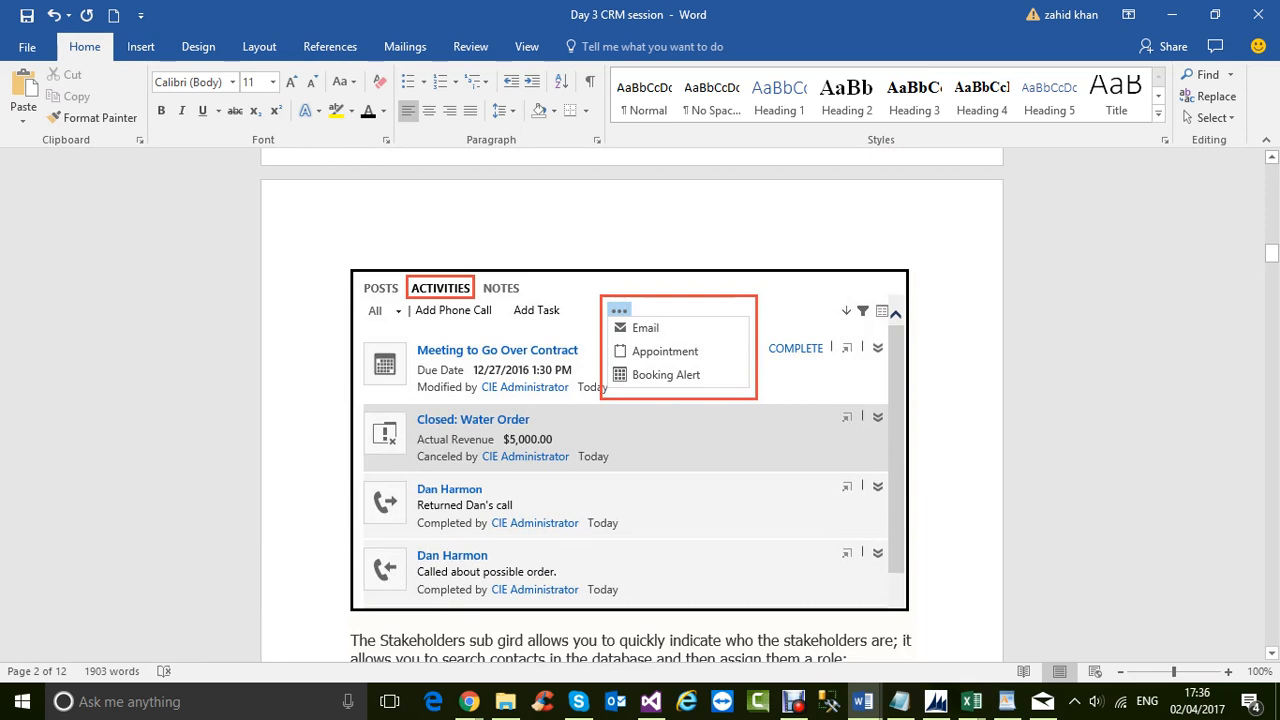
scroll(630, 400, down, 2)
scroll(630, 400, down, 3)
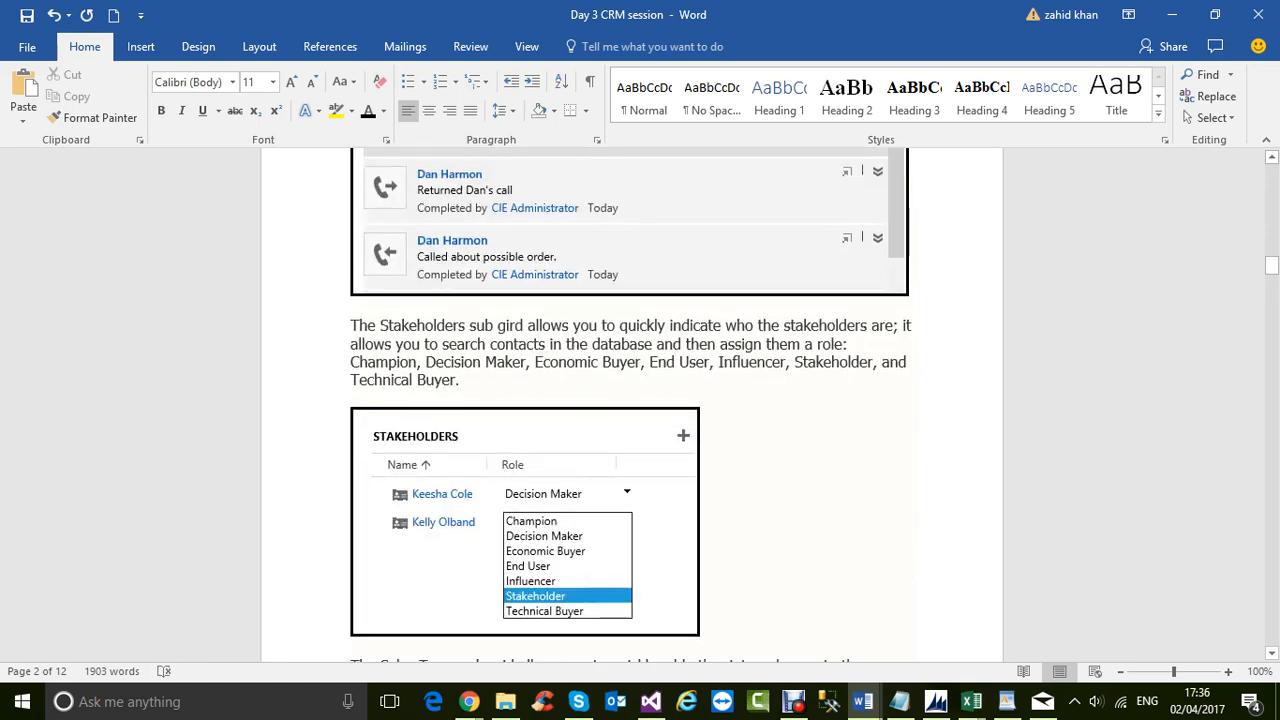
scroll(630, 400, down, 3)
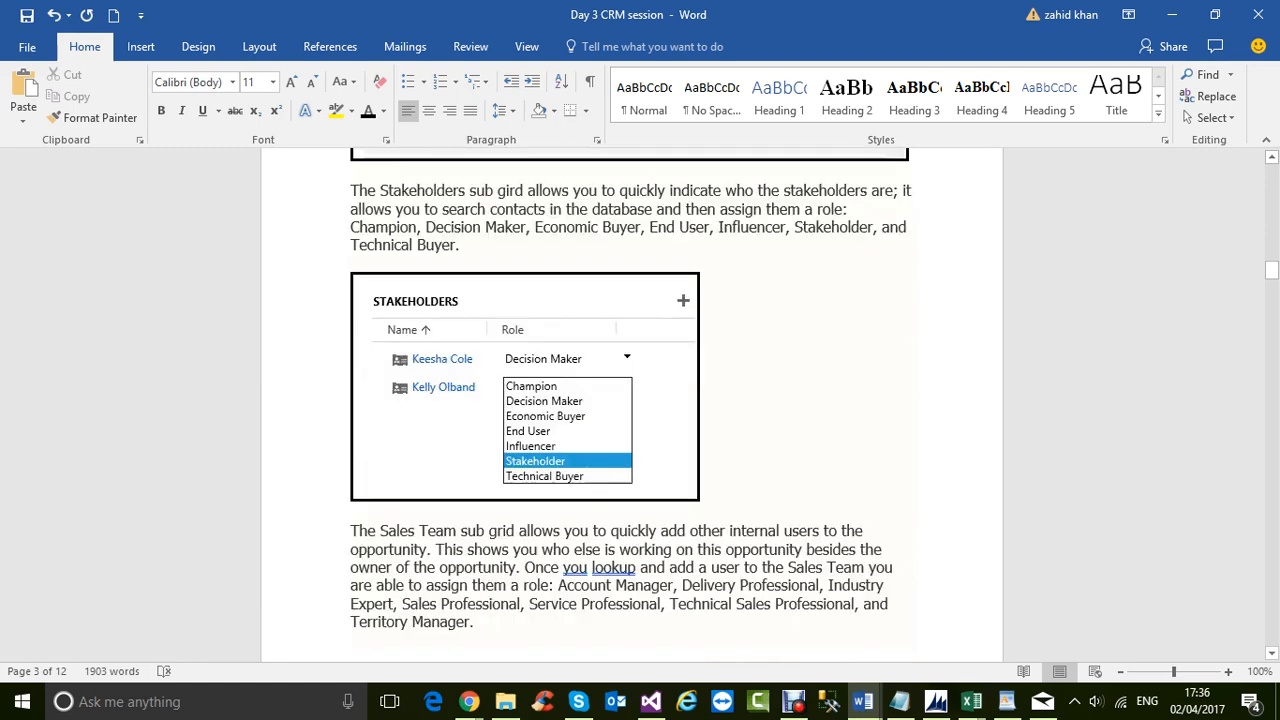
scroll(630, 400, down, 10)
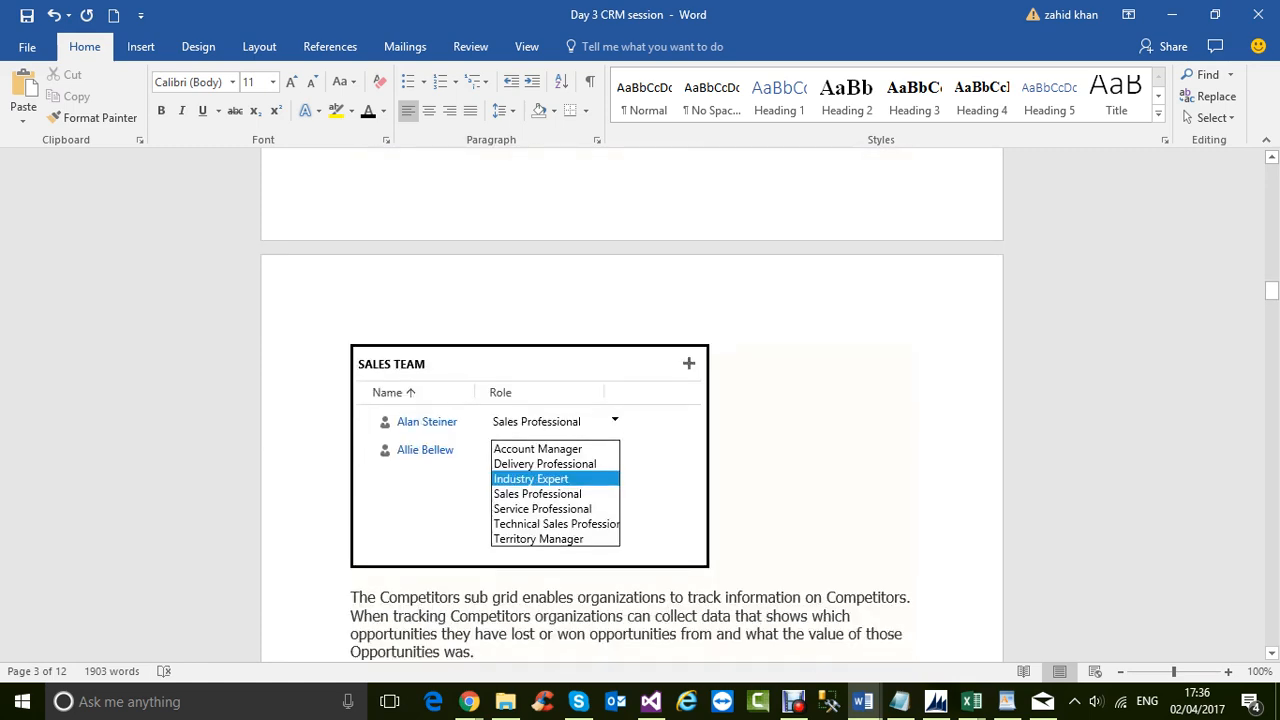
scroll(630, 400, down, 15)
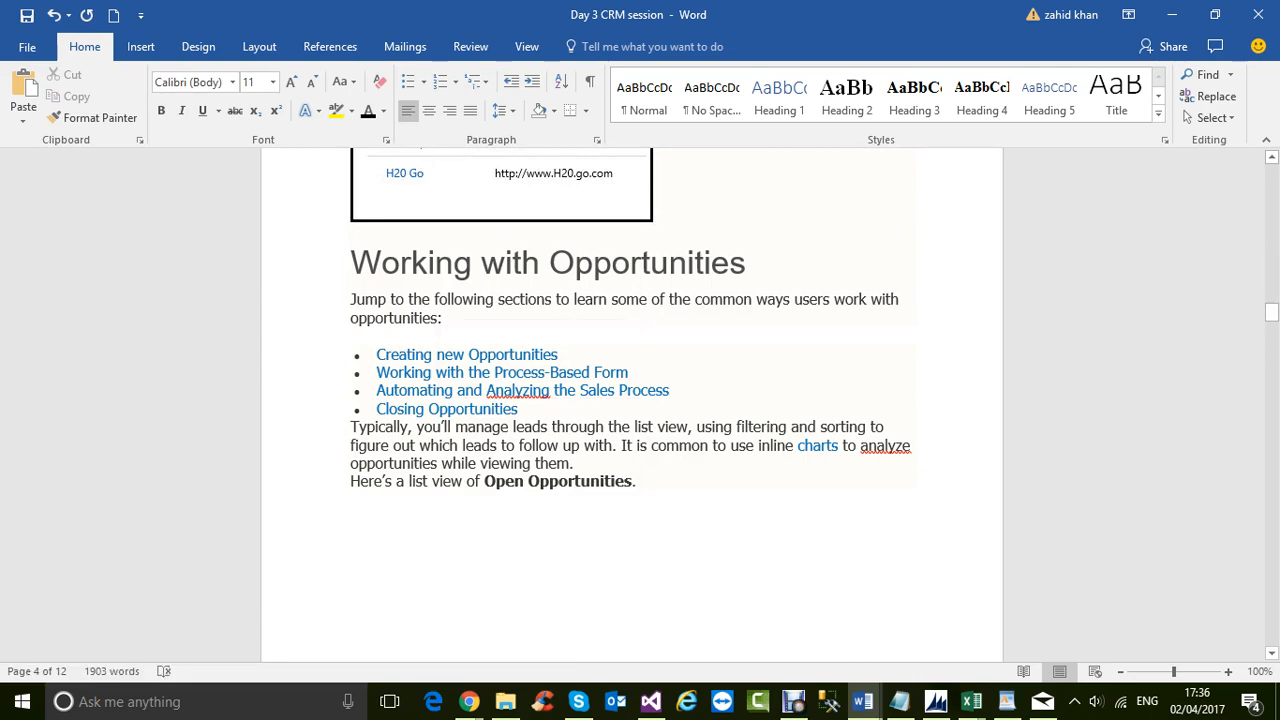
scroll(630, 400, down, 15)
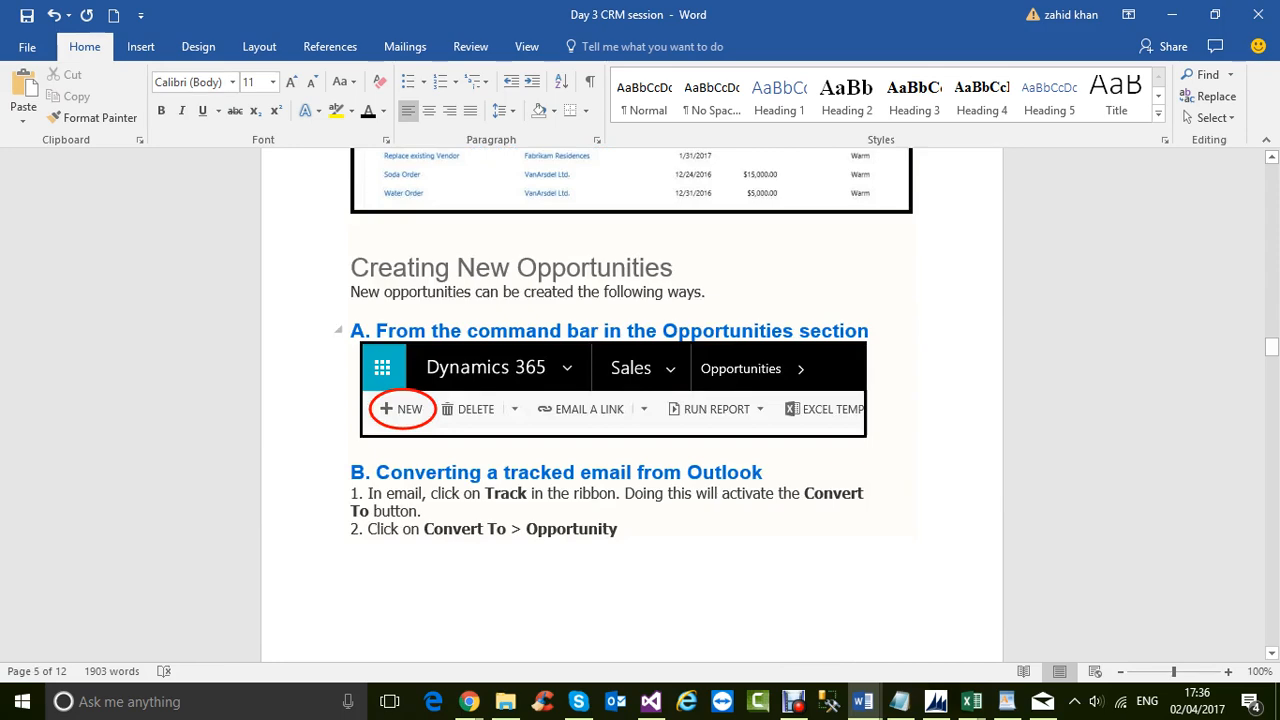
scroll(630, 400, down, 5)
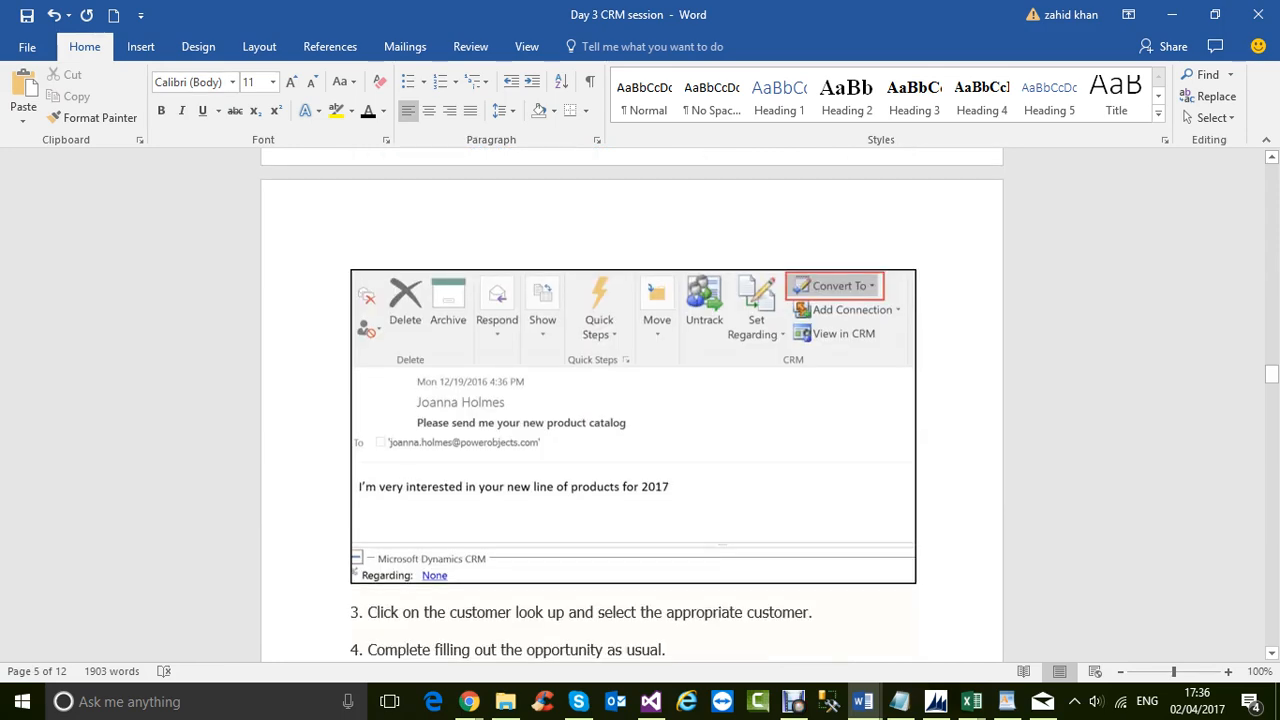
scroll(630, 400, down, 5)
scroll(630, 400, down, 5)
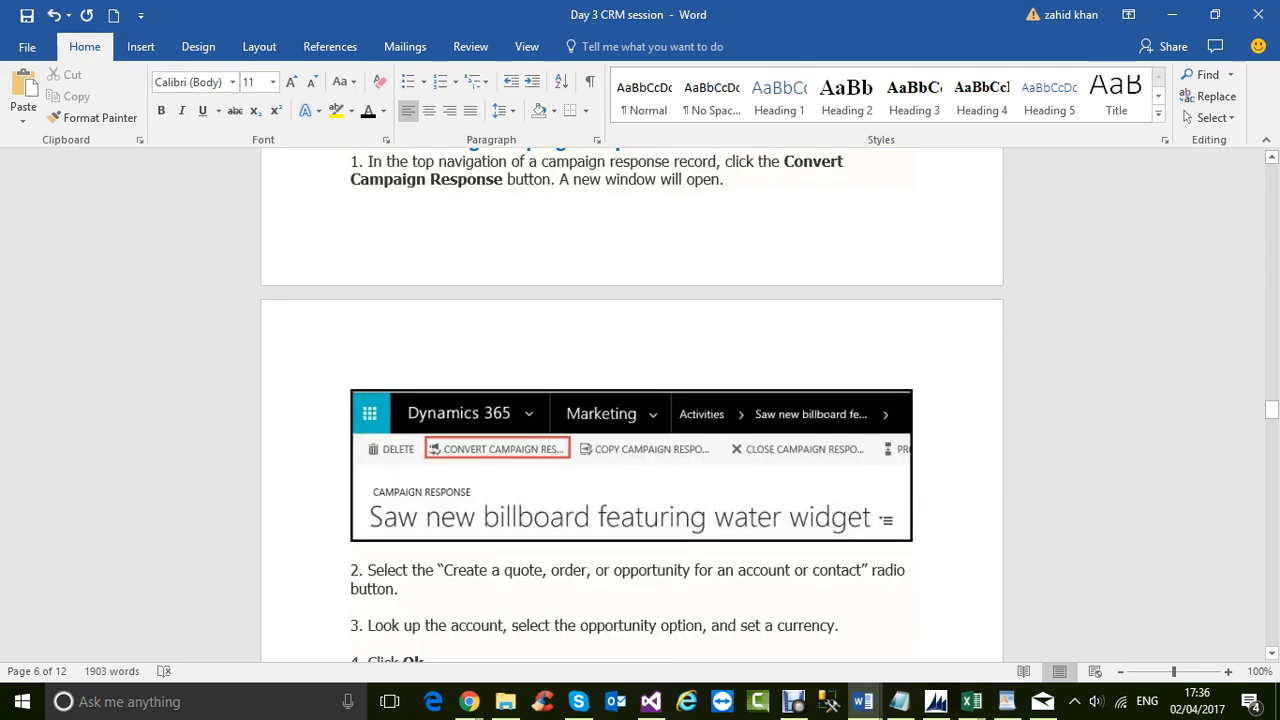
scroll(630, 400, down, 5)
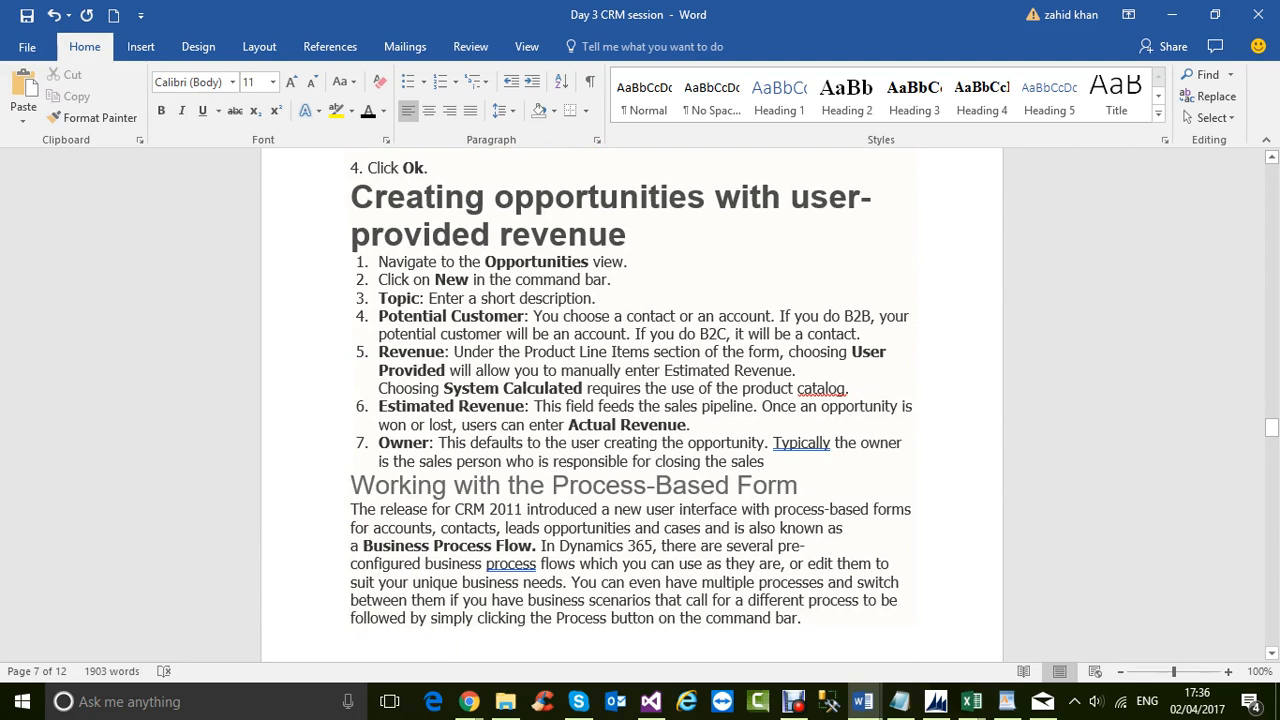
scroll(630, 400, down, 3)
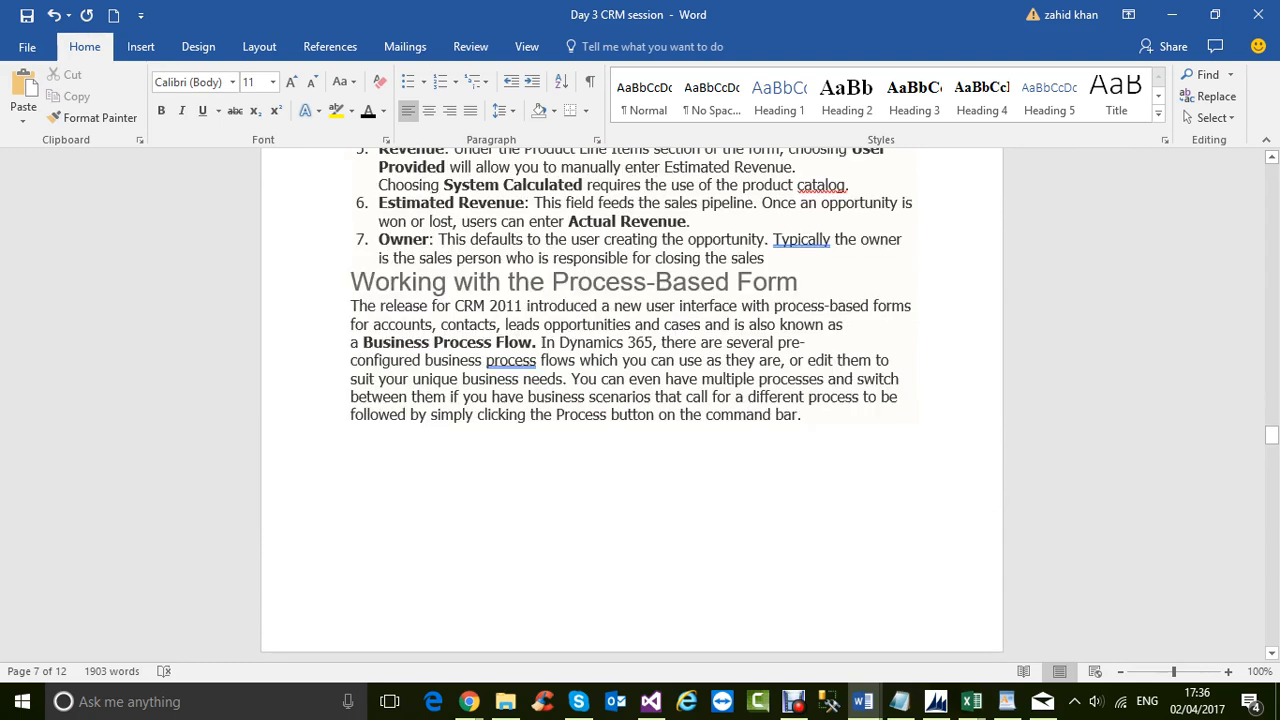
scroll(630, 400, up, 1)
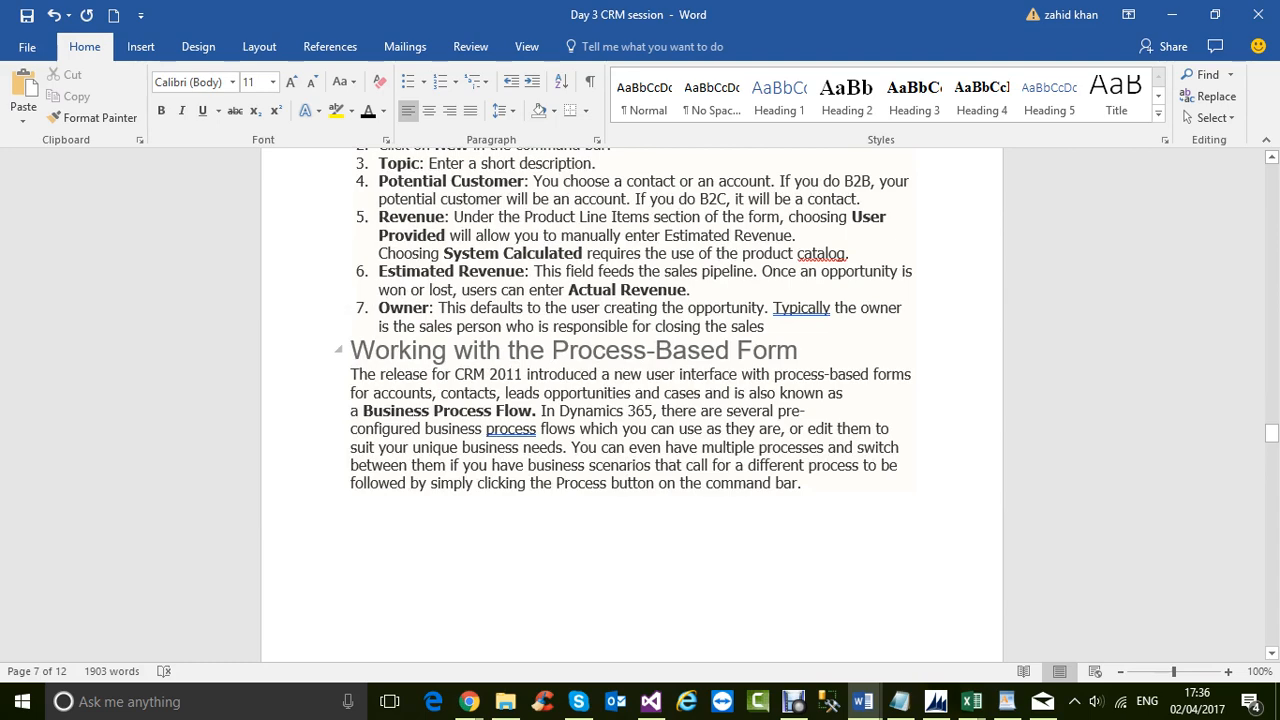
scroll(630, 400, down, 15)
- Read past the Create Process screenshot to Analyzing the Sales Process on page 10
scroll(630, 400, down, 2)
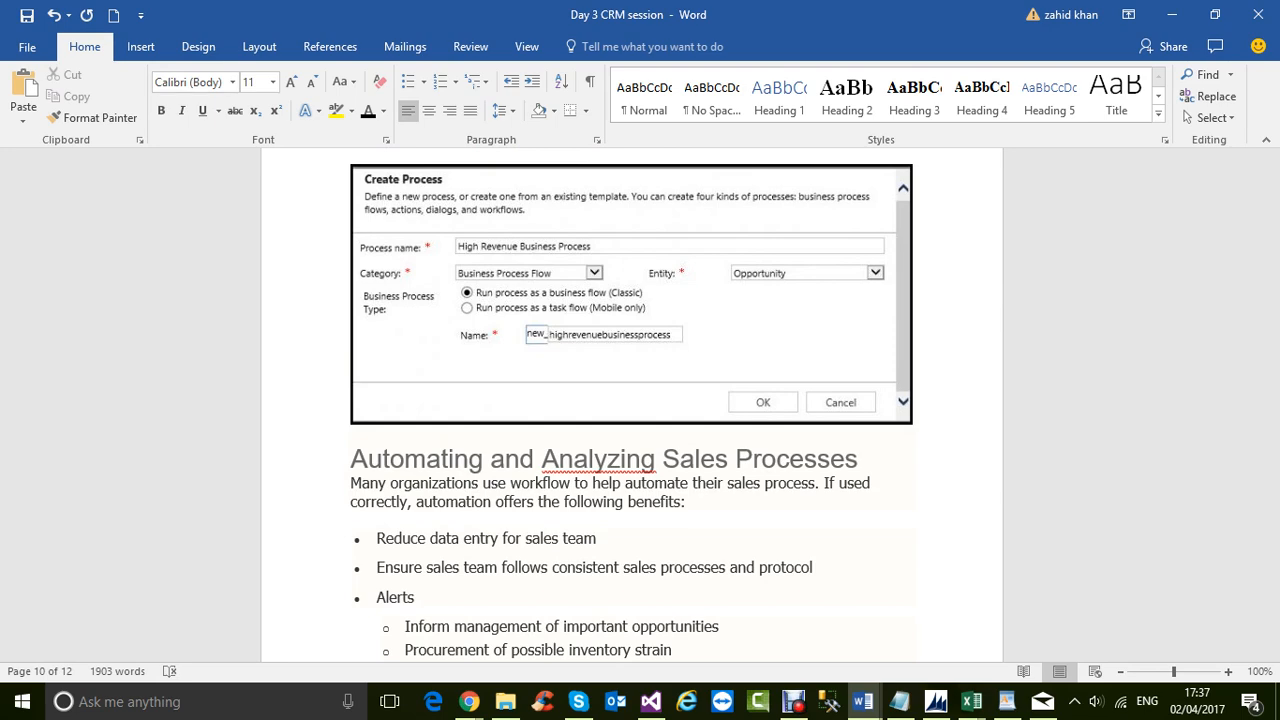
scroll(632, 409, down, 5)
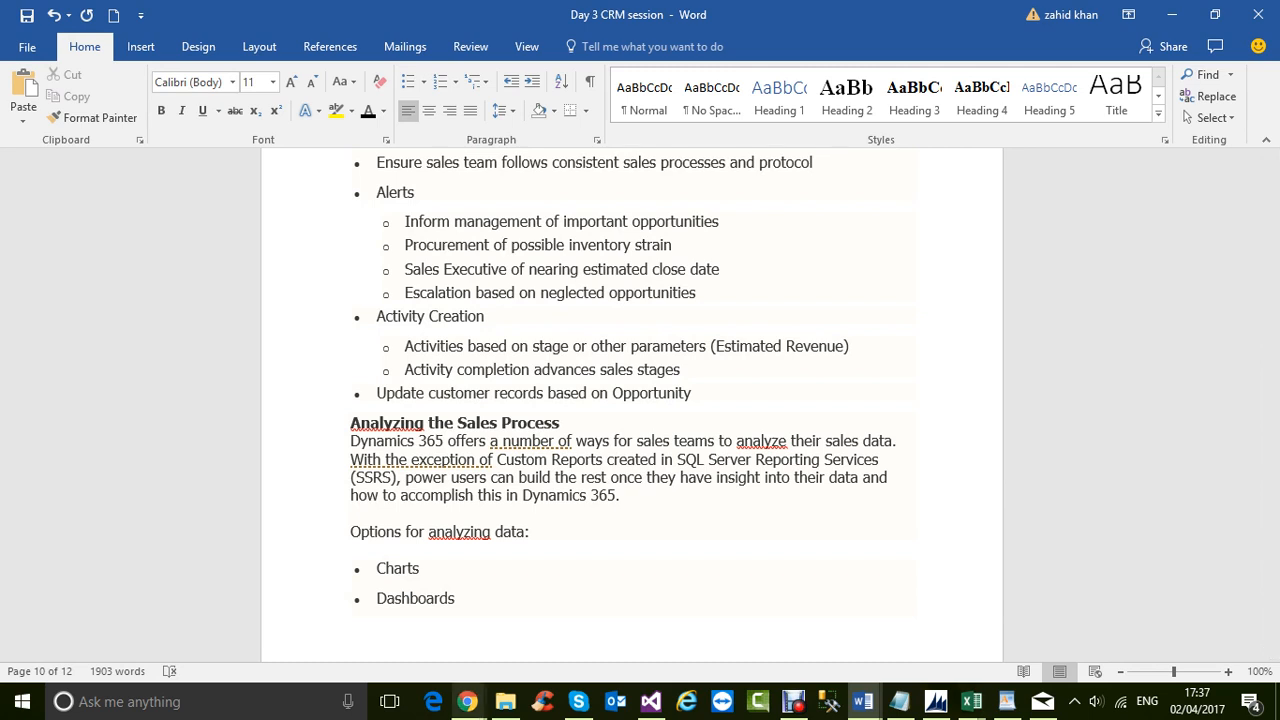
- In the Chrome lead window, close the GoToMeeting screensharing and Office 365 home tabs
click(467, 701)
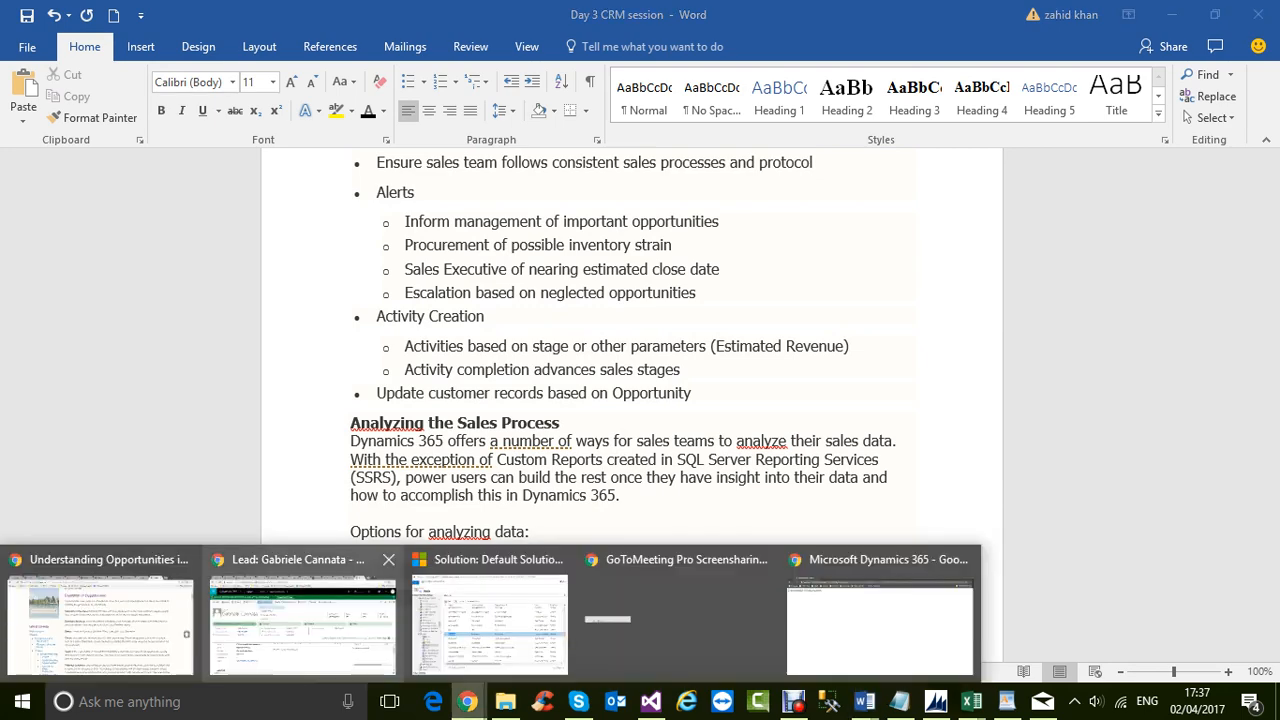
click(302, 622)
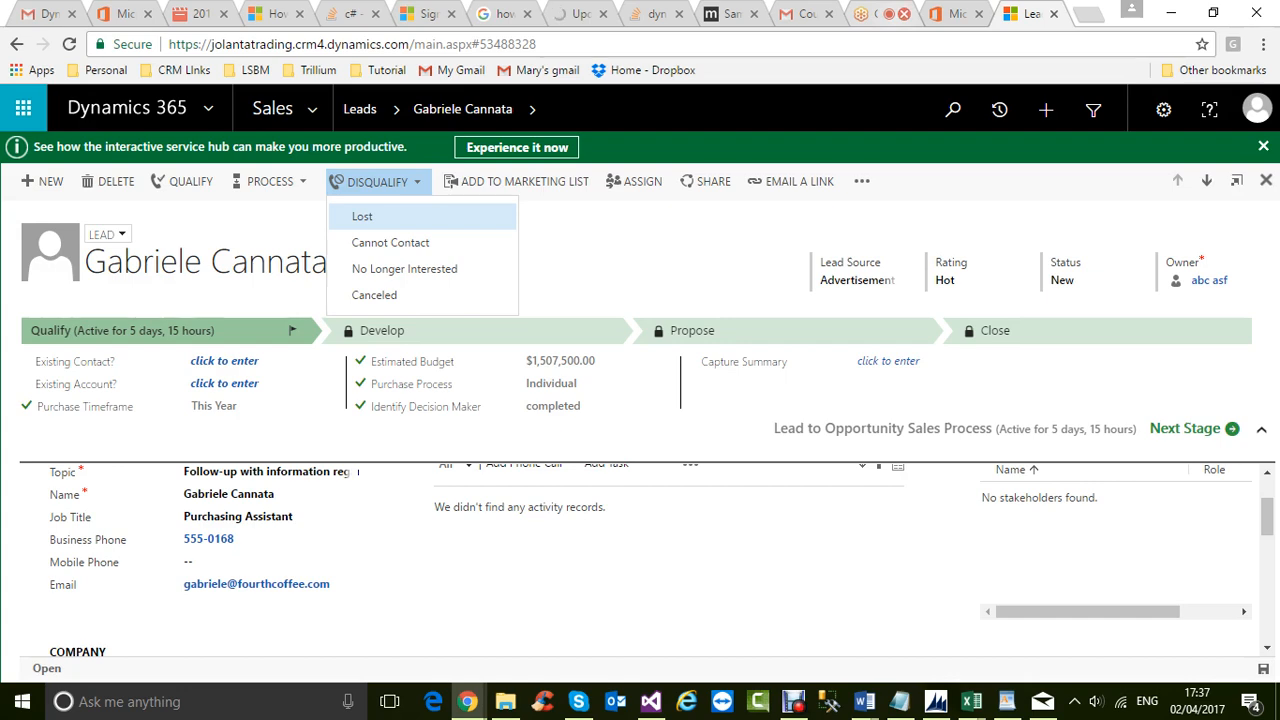
key(Return)
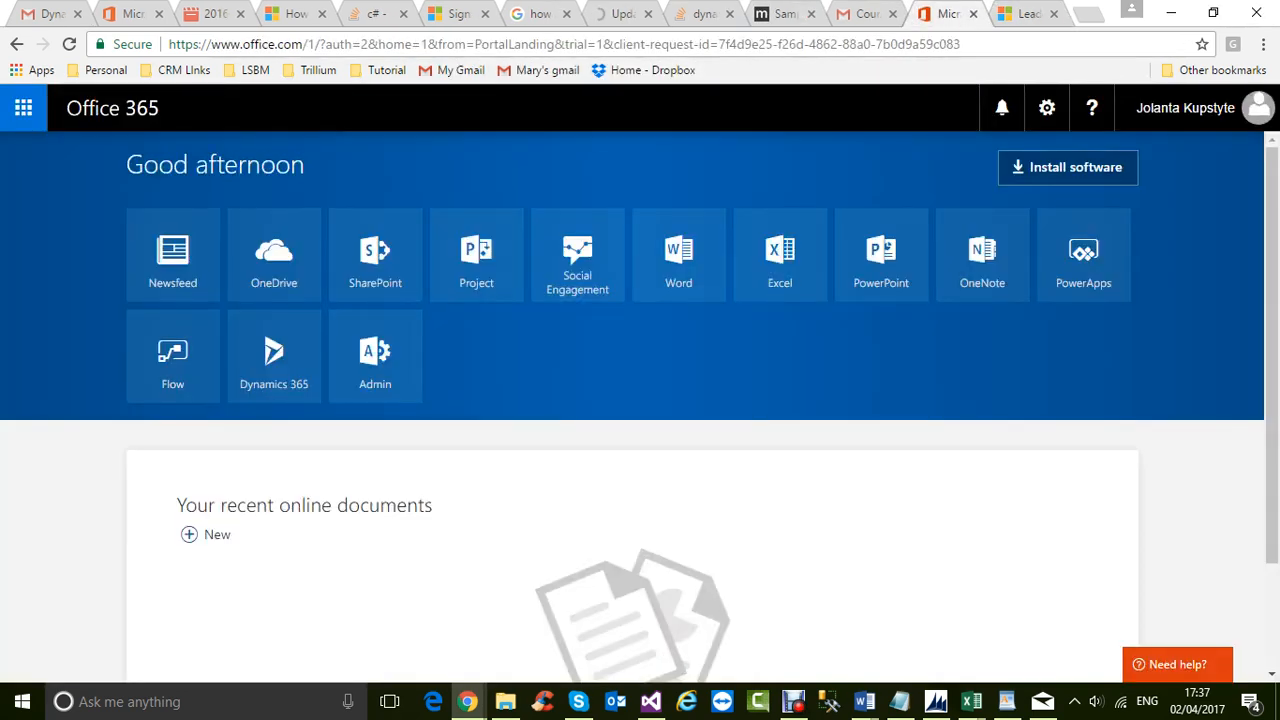
click(973, 14)
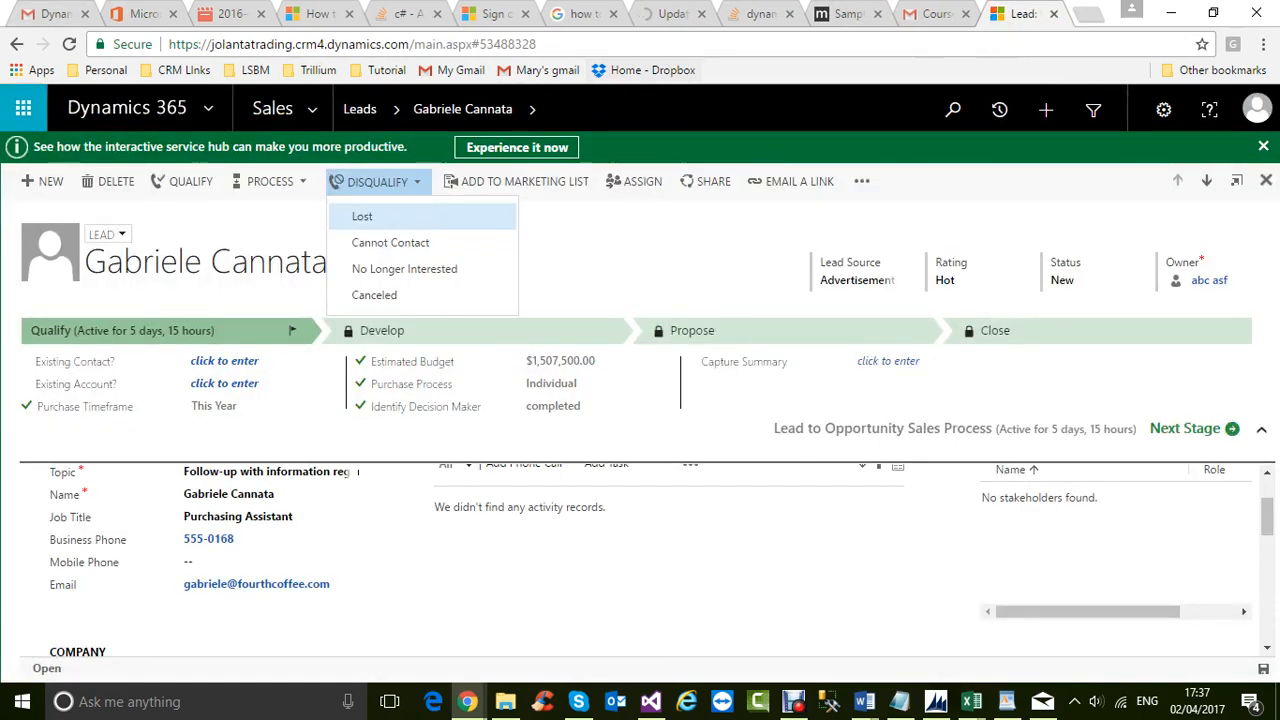
- Move through the Stack Overflow and WordPress tabs, then bring Debut Professional to the front
click(760, 14)
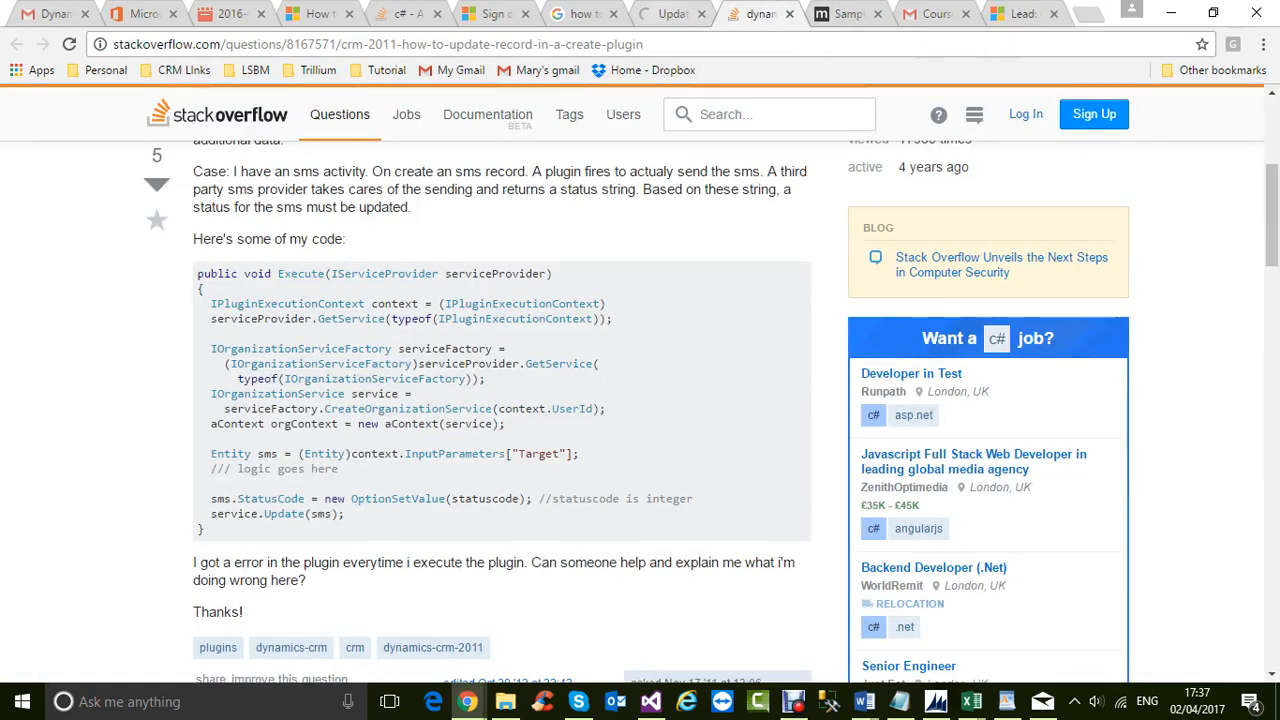
key(ctrl+shift+Tab)
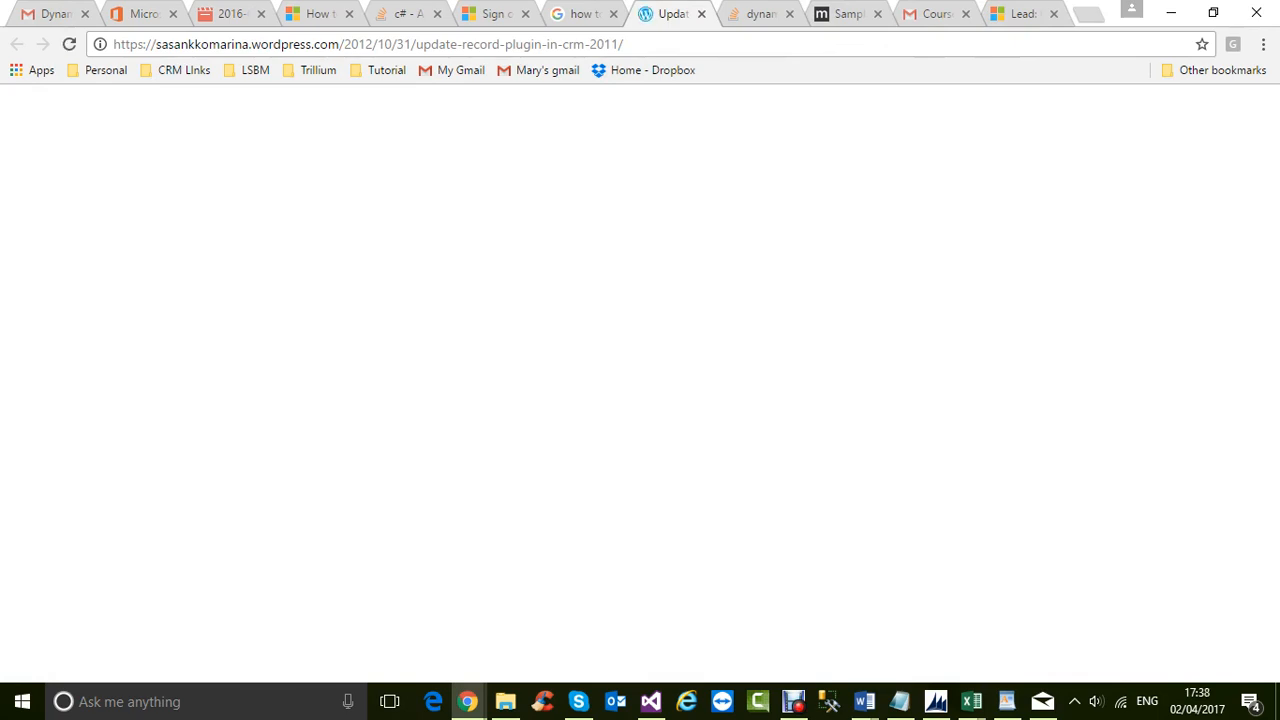
click(793, 701)
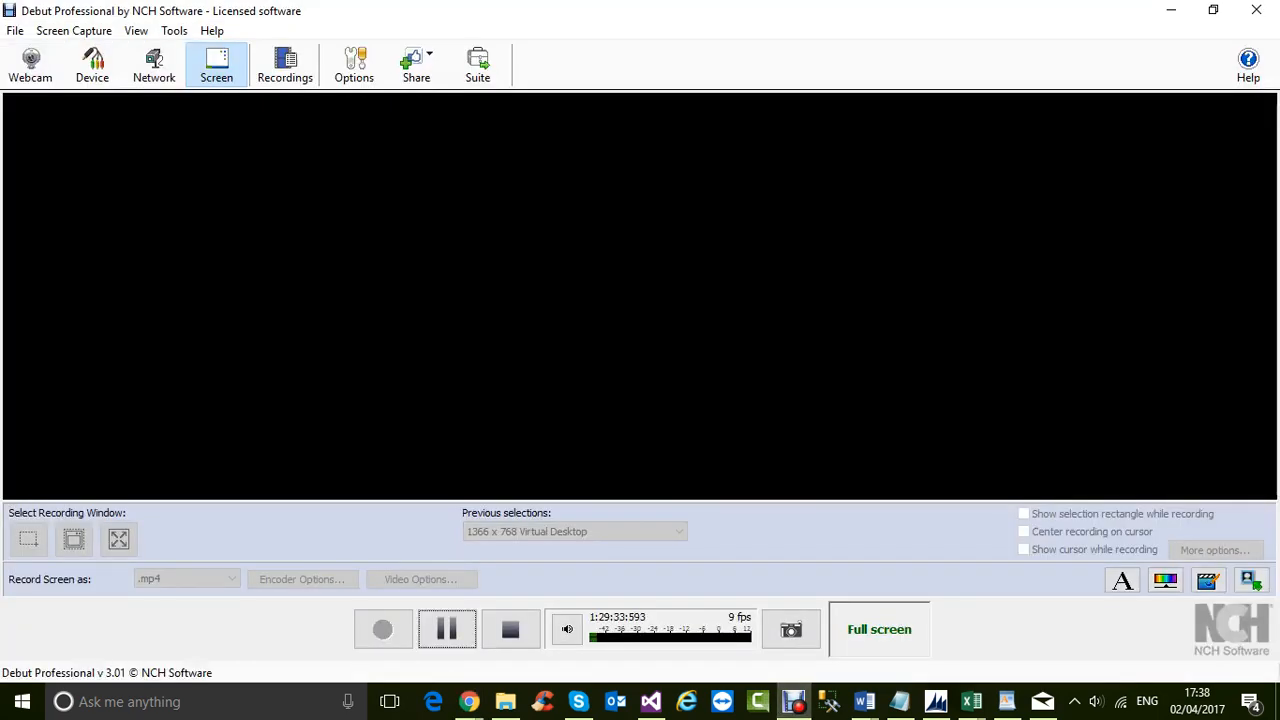